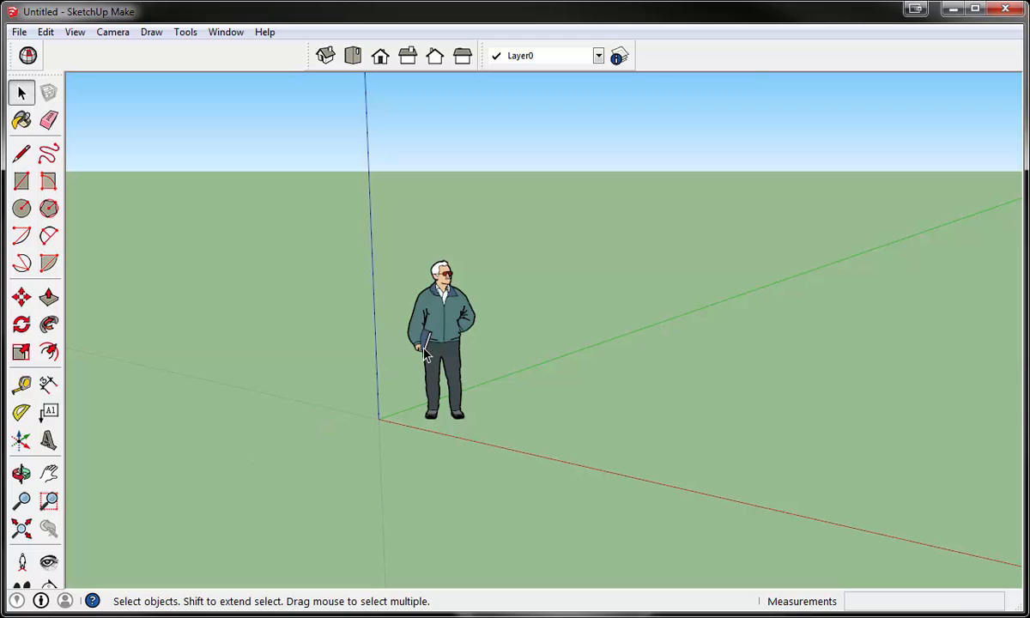
- Move the standing figure about 7' 2" away from the origin, out of the modelling area
left_click(453, 337)
key("m")
left_click(442, 343)
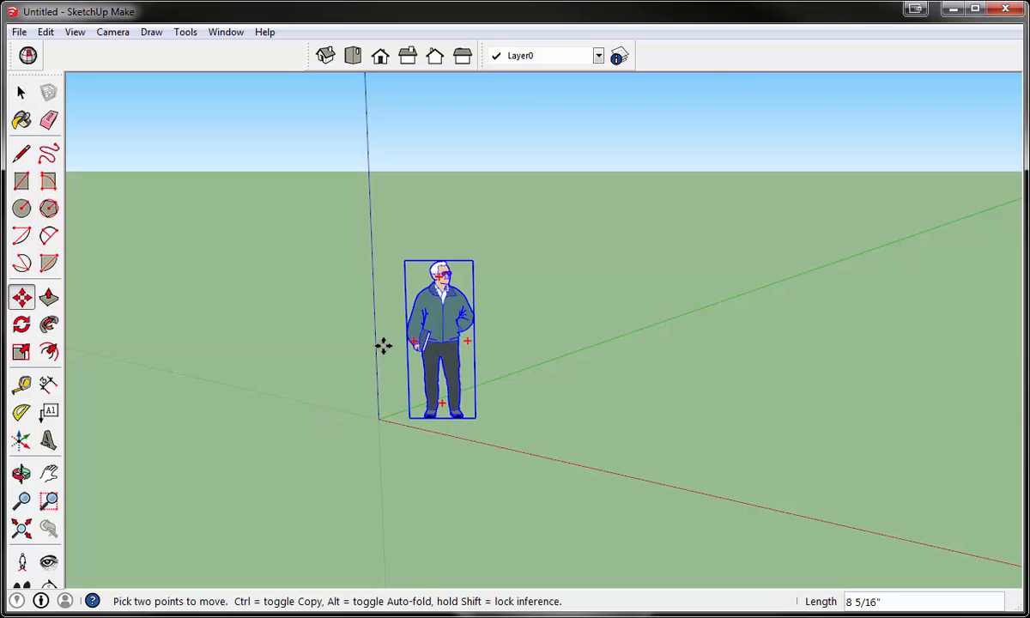
left_click(216, 352)
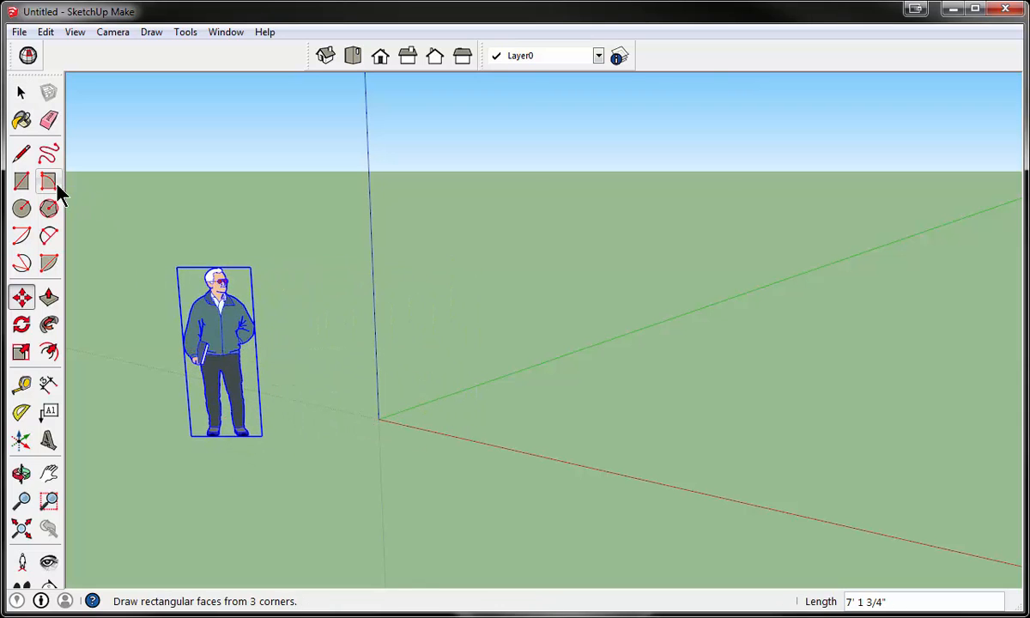
left_click(22, 181)
left_click(379, 419)
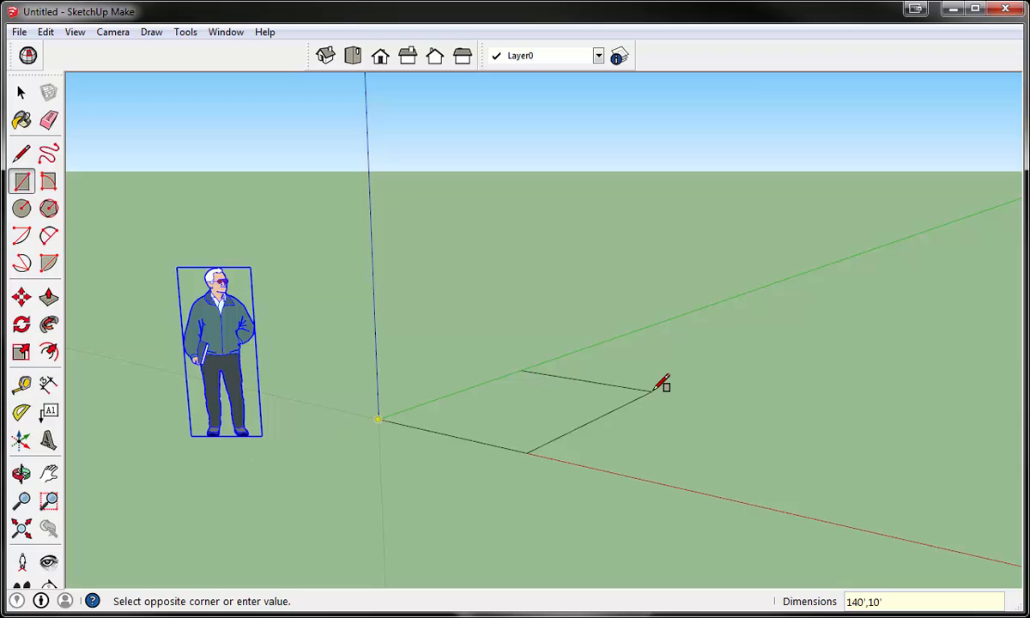
key("Return")
key("ctrl+z")
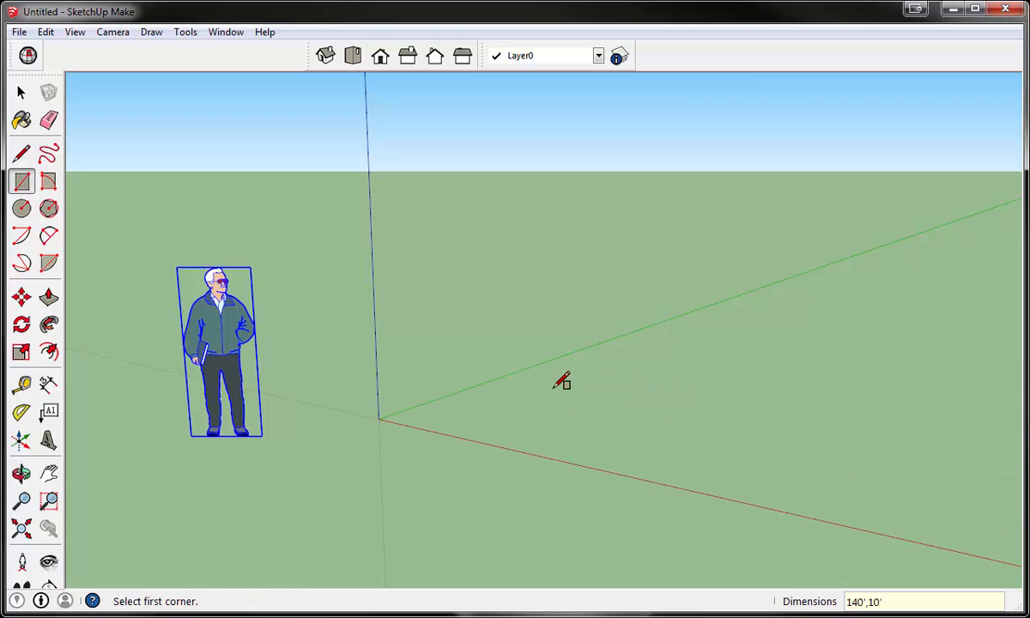
- Draw a 10' by 10' square on the ground with its first corner at the origin
left_click(379, 419)
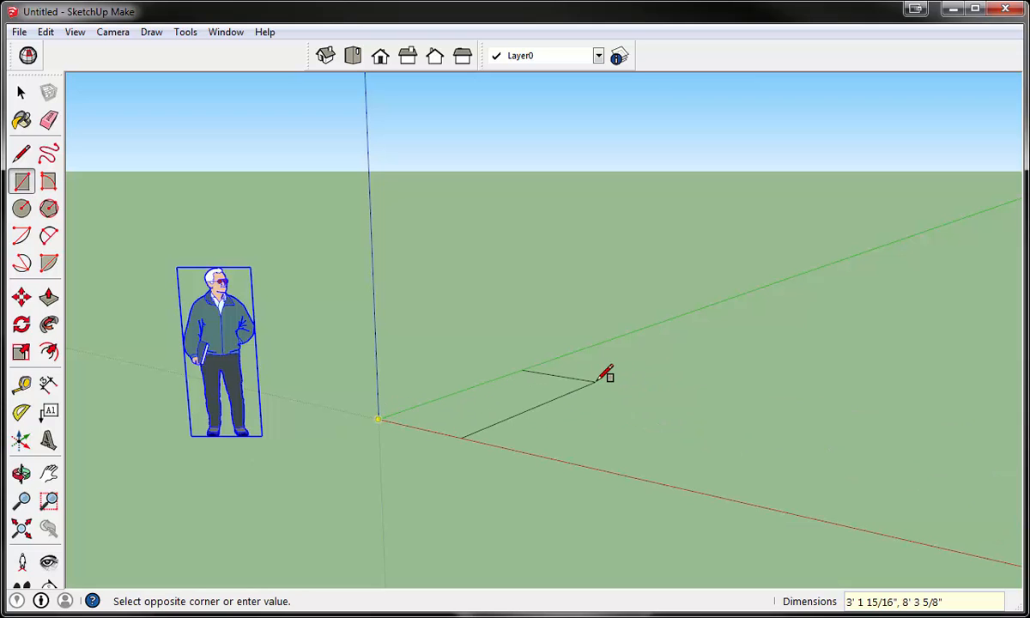
type("10',10")
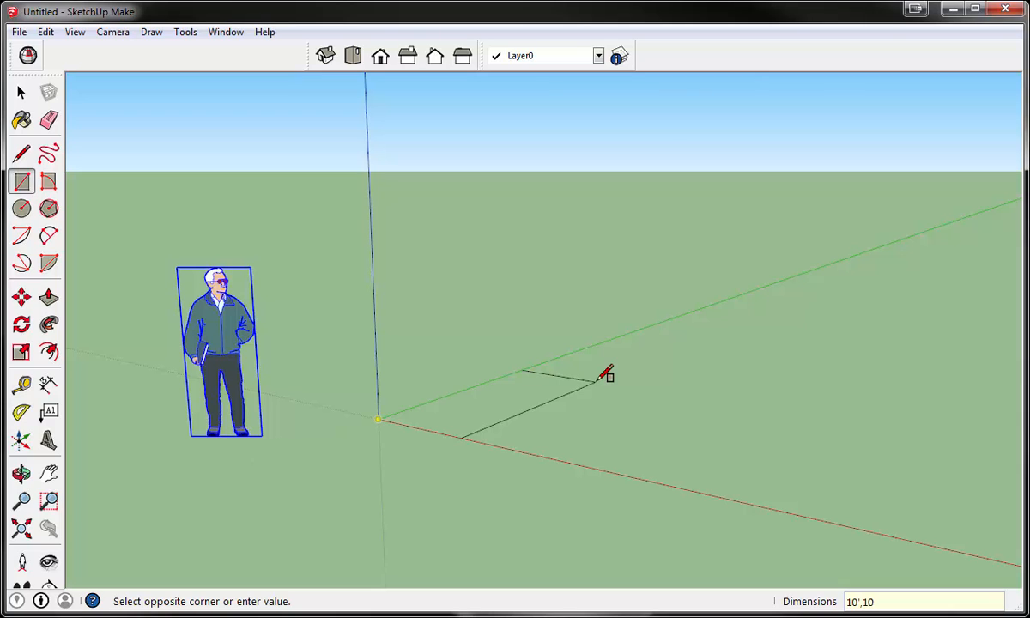
type("'")
key("Return")
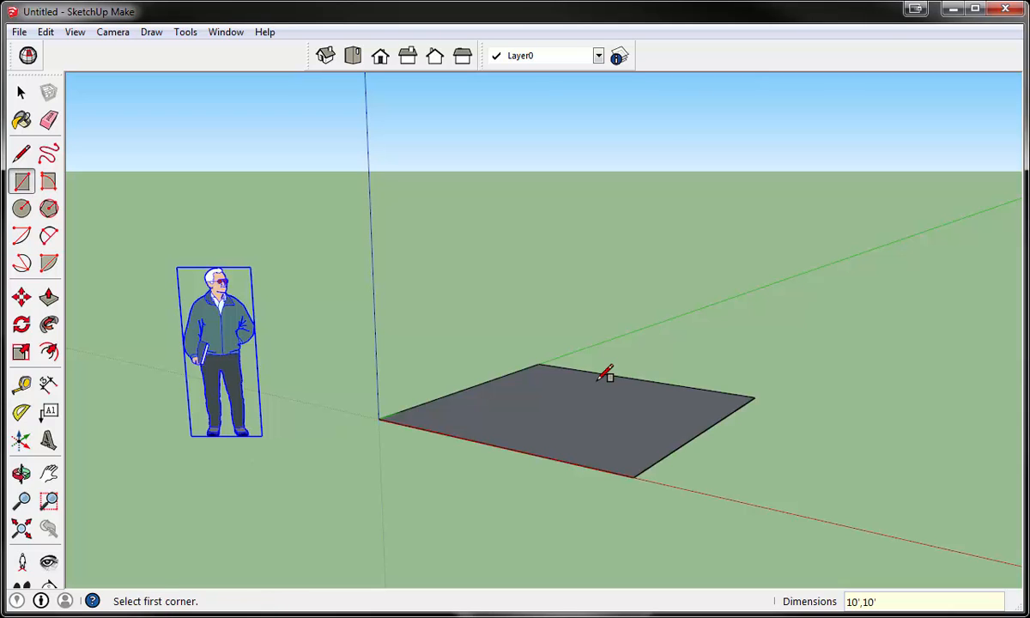
- Push/Pull the square up 10' to form a cube
left_click(49, 294)
left_click(581, 414)
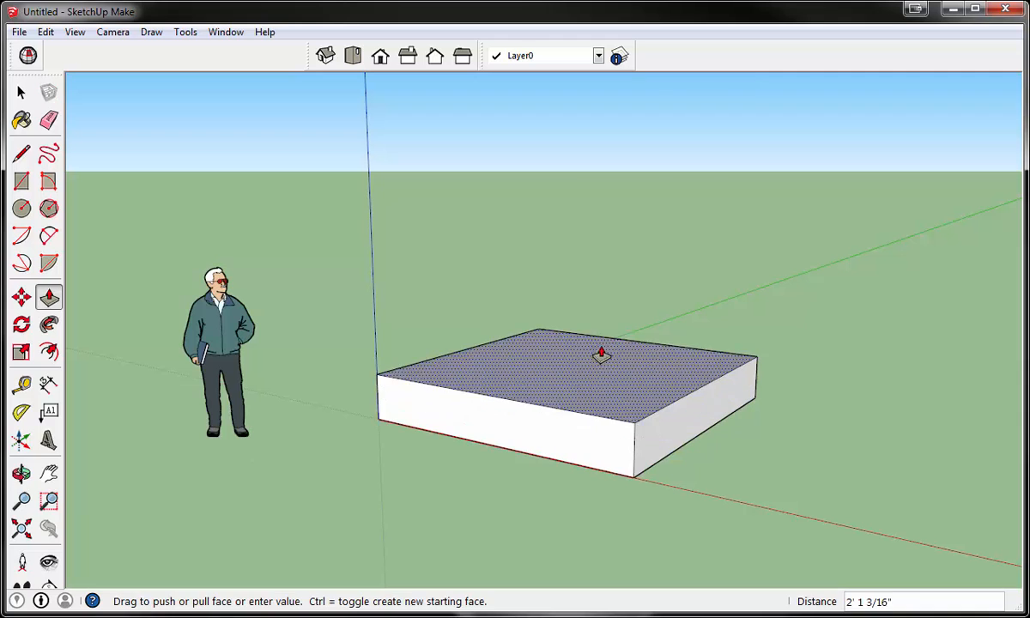
type("10'")
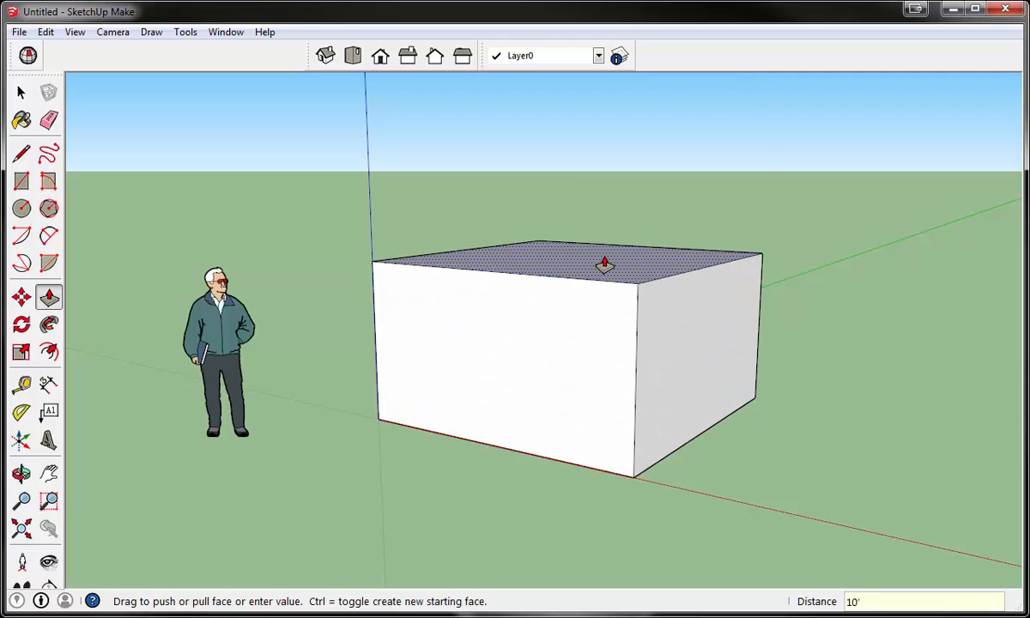
key("Return")
- Select the whole cube and copy it 20' along the red axis, using the origin corner as the base point
scroll(588, 283, "down", 4)
key("o")
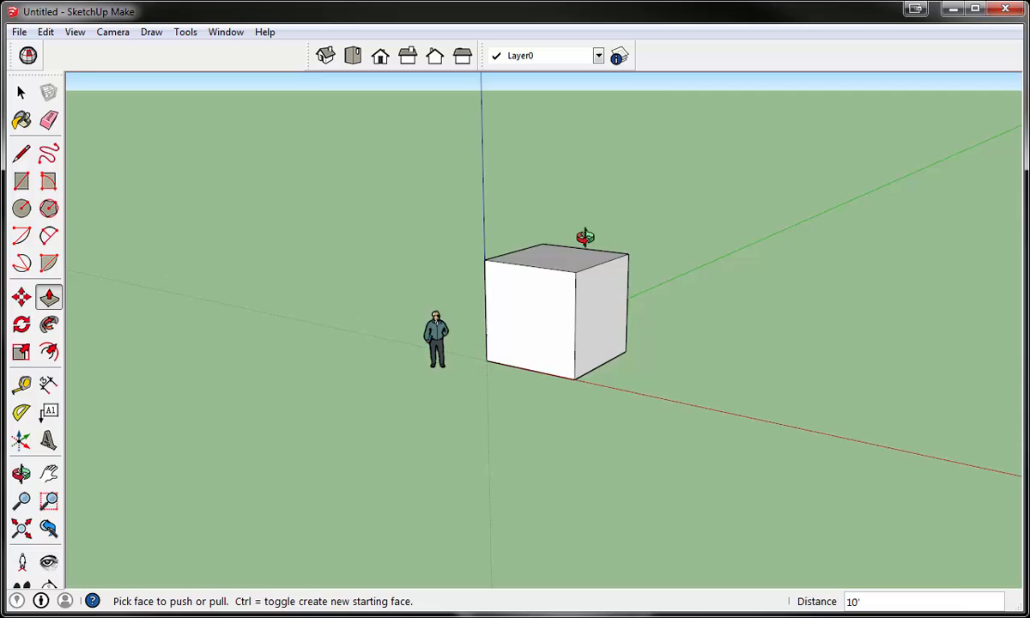
scroll(582, 226, "up", 3)
key("o")
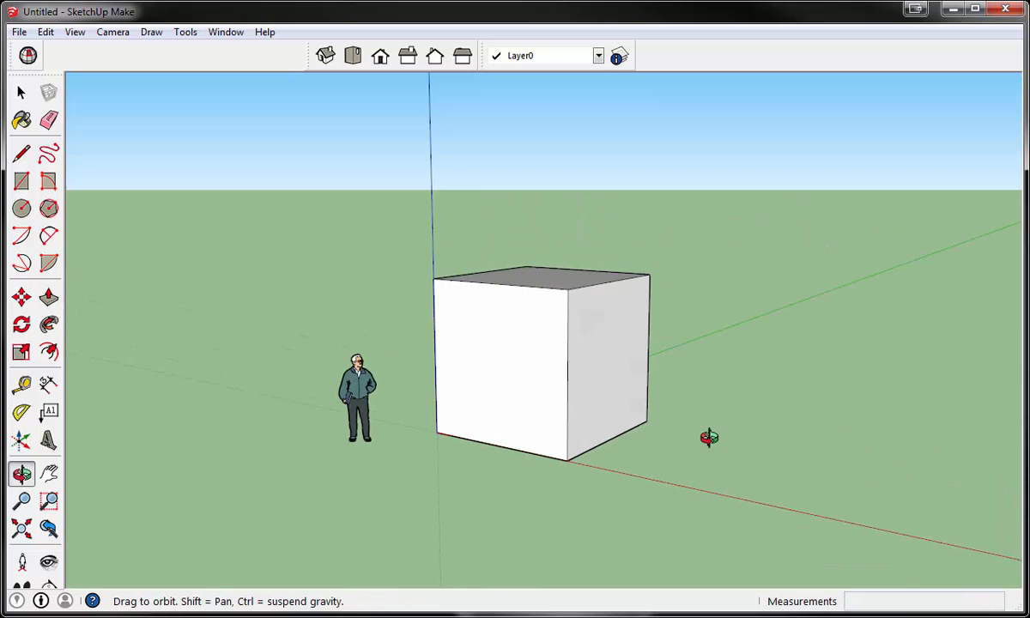
key("p")
scroll(304, 393, "down", 3)
scroll(391, 440, "up", 4)
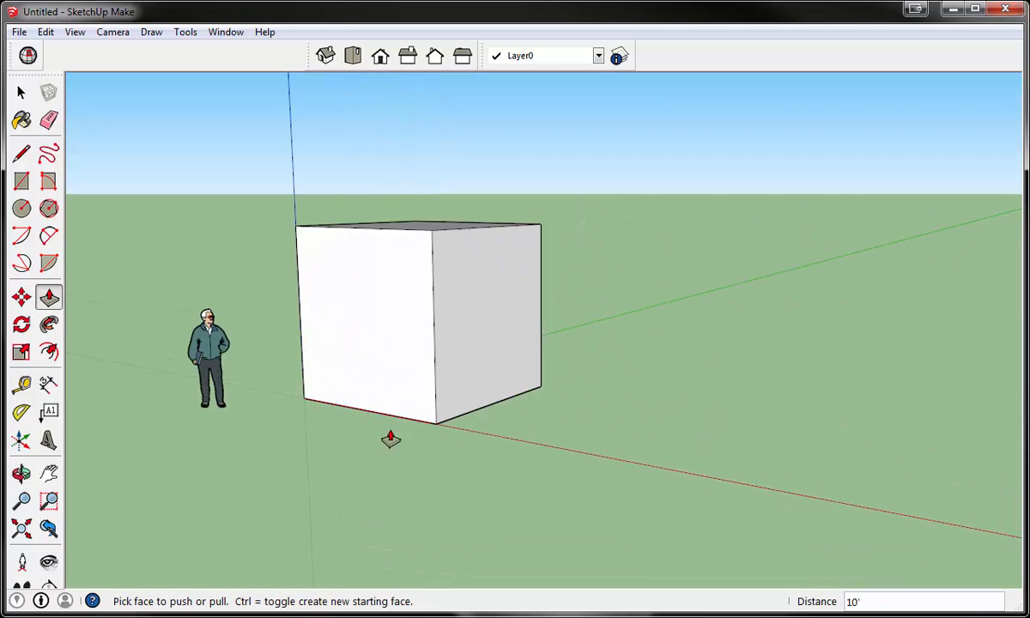
key("space")
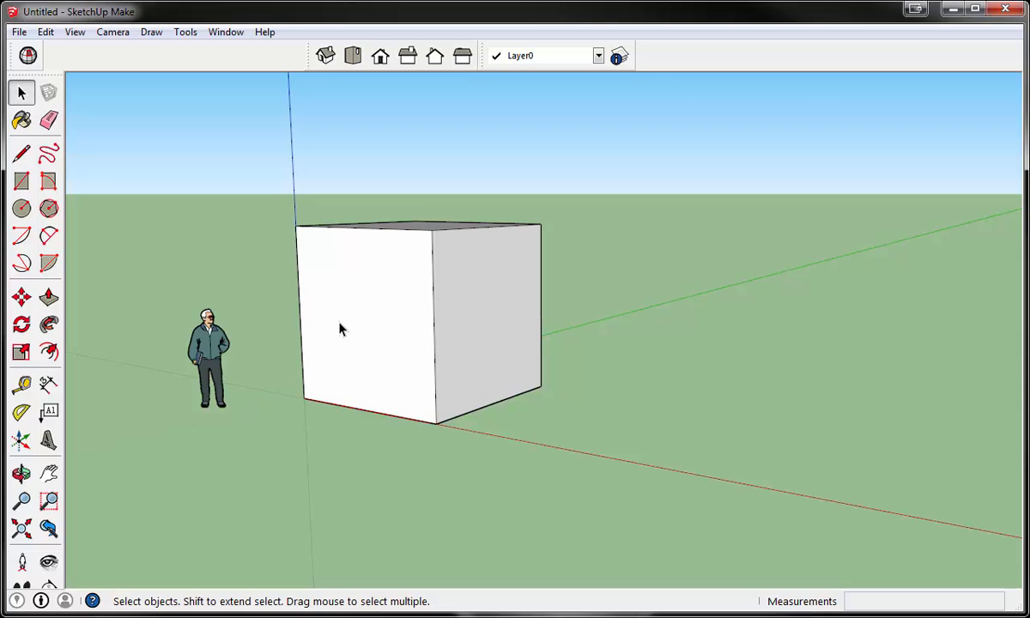
triple_click(340, 329)
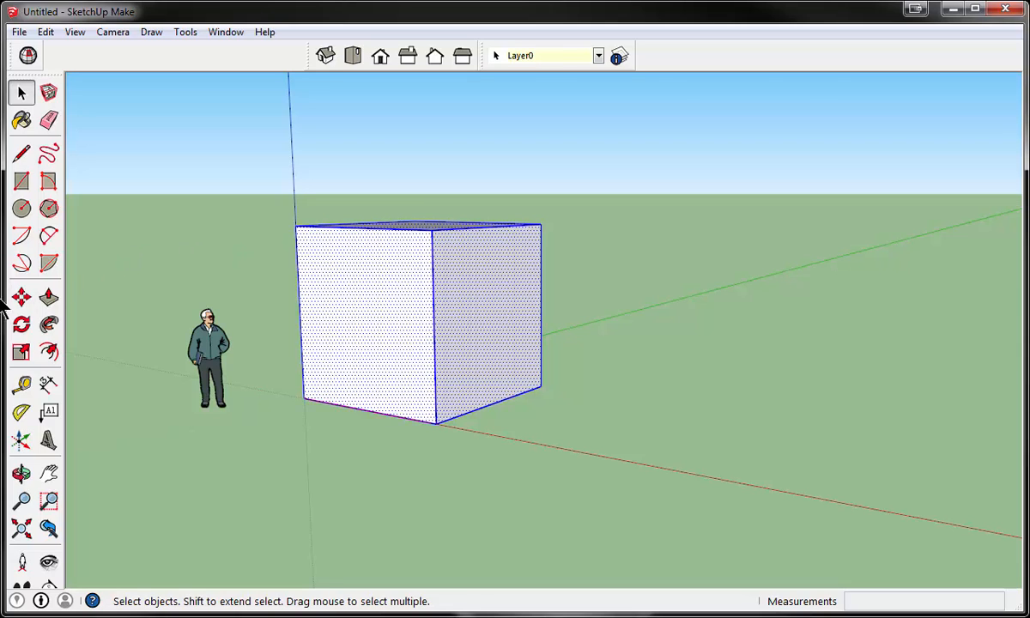
left_click(22, 296)
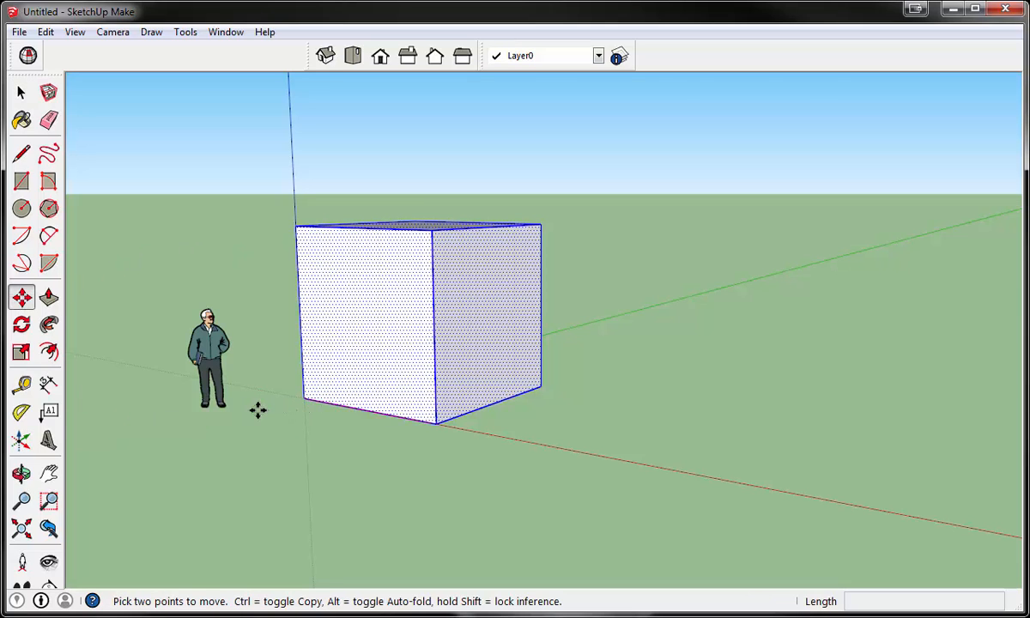
key("ctrl")
left_click(304, 395)
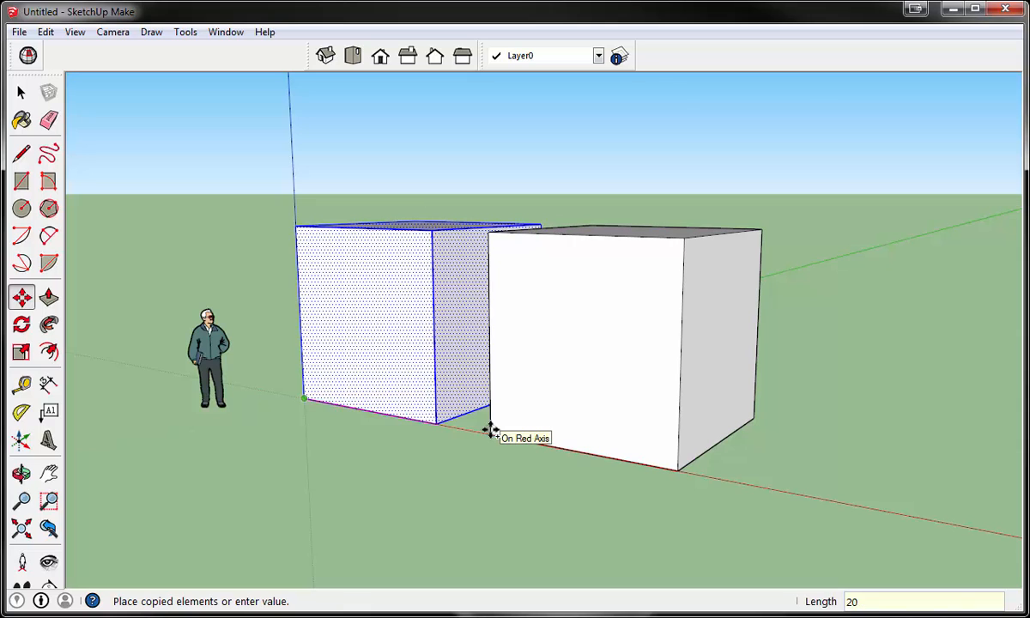
key("Return")
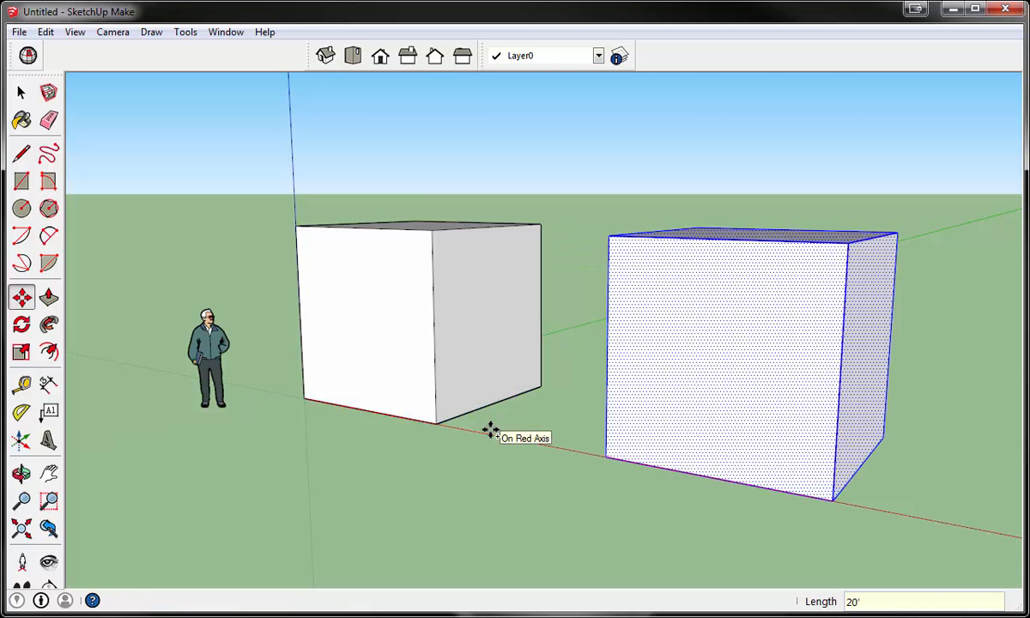
- Copy the second cube another 20' along the red axis from its lower front corner to make a third cube
scroll(490, 431, "down", 5)
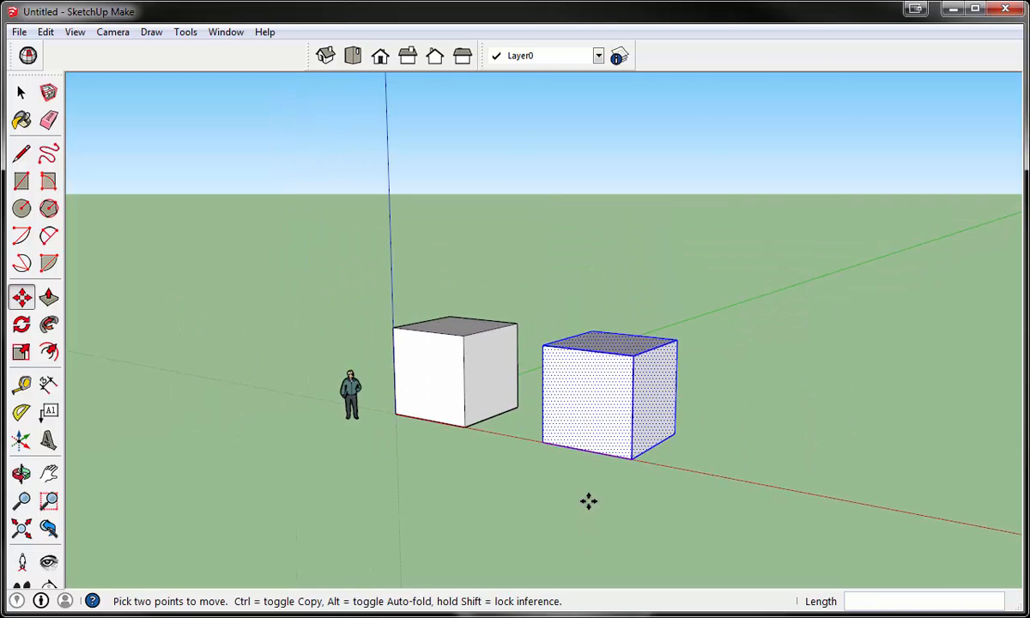
key("ctrl")
left_click(541, 440)
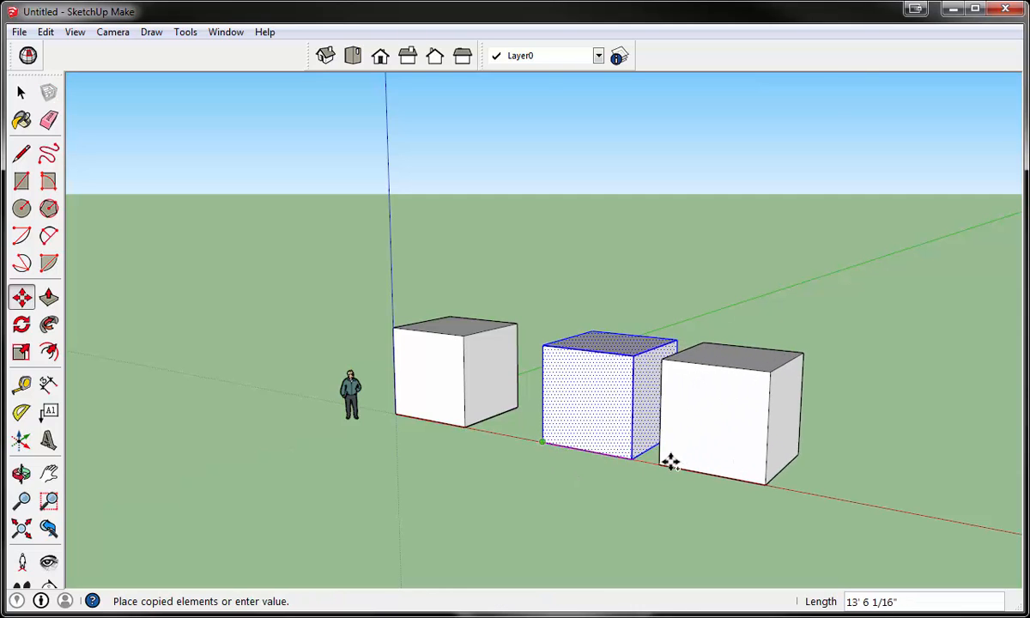
key("Return")
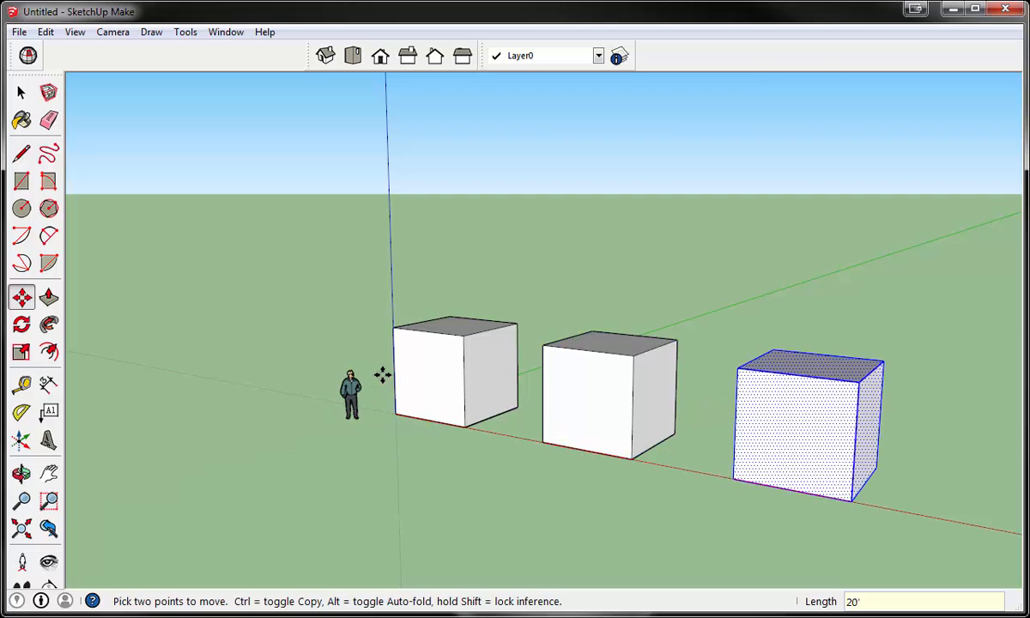
- Draw a tangent 2 Point Arc of 5' radius on the first cube's front face, from the top edge's midpoint to the edge farther from the origin
scroll(382, 374, "up", 4)
middle_click_drag(333, 320, 373, 330)
middle_click_drag(702, 379, 725, 373)
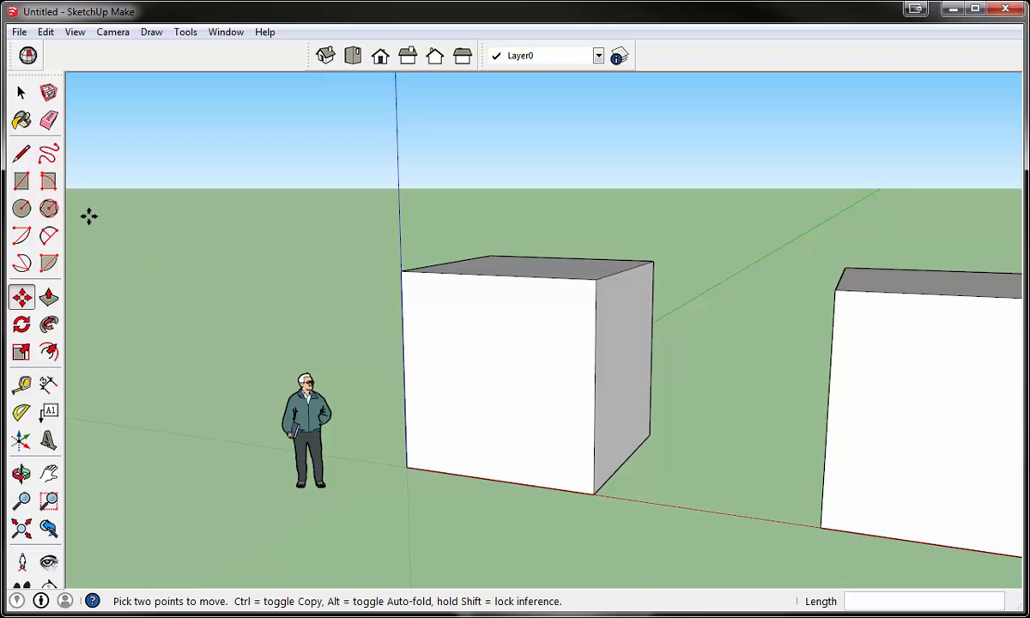
left_click(47, 242)
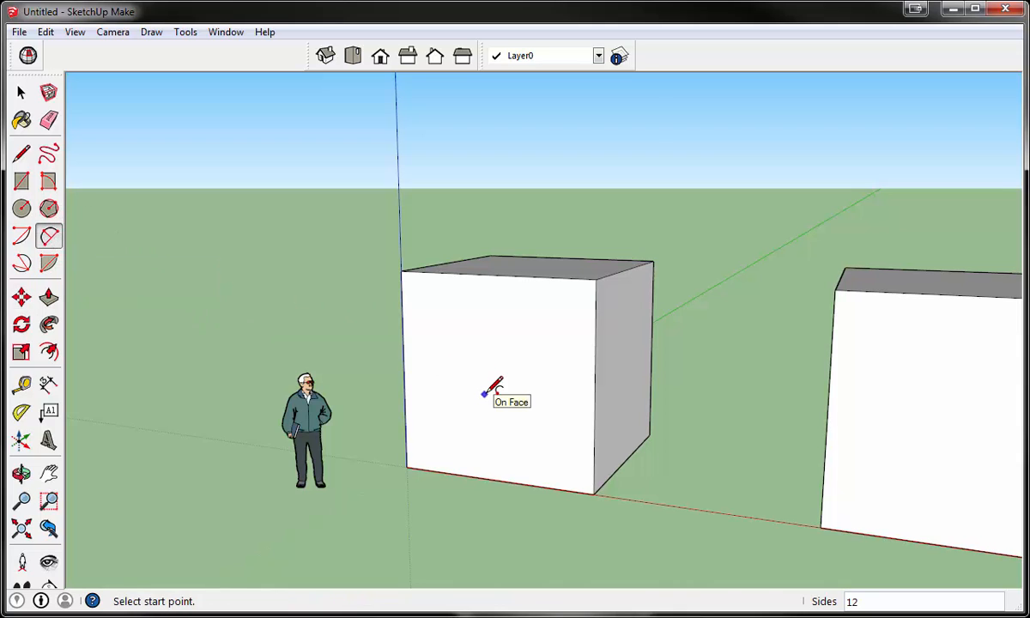
middle_click_drag(536, 326, 455, 347)
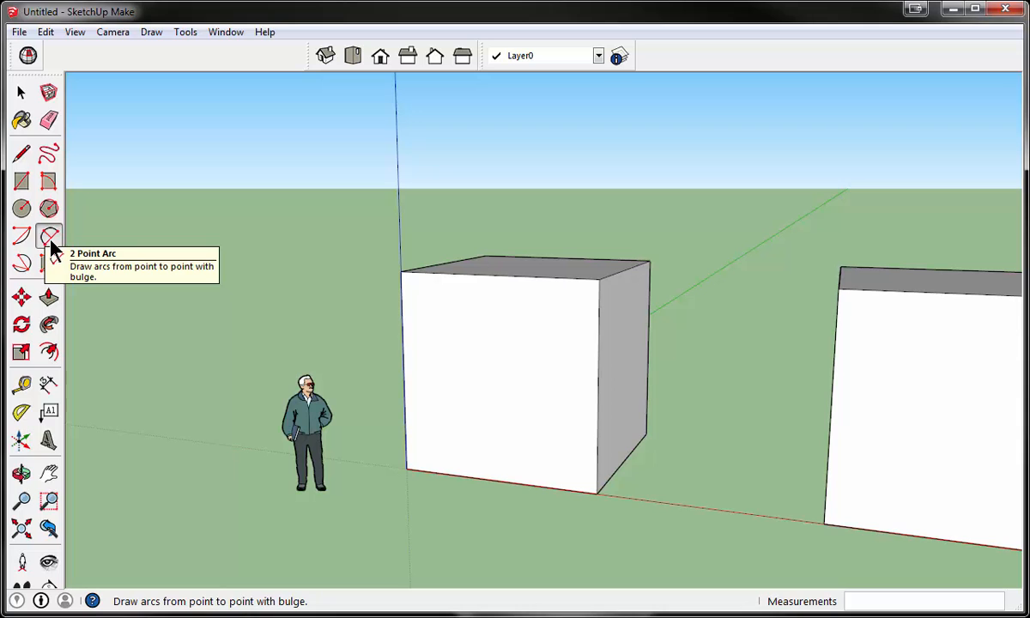
middle_click_drag(525, 333, 471, 375)
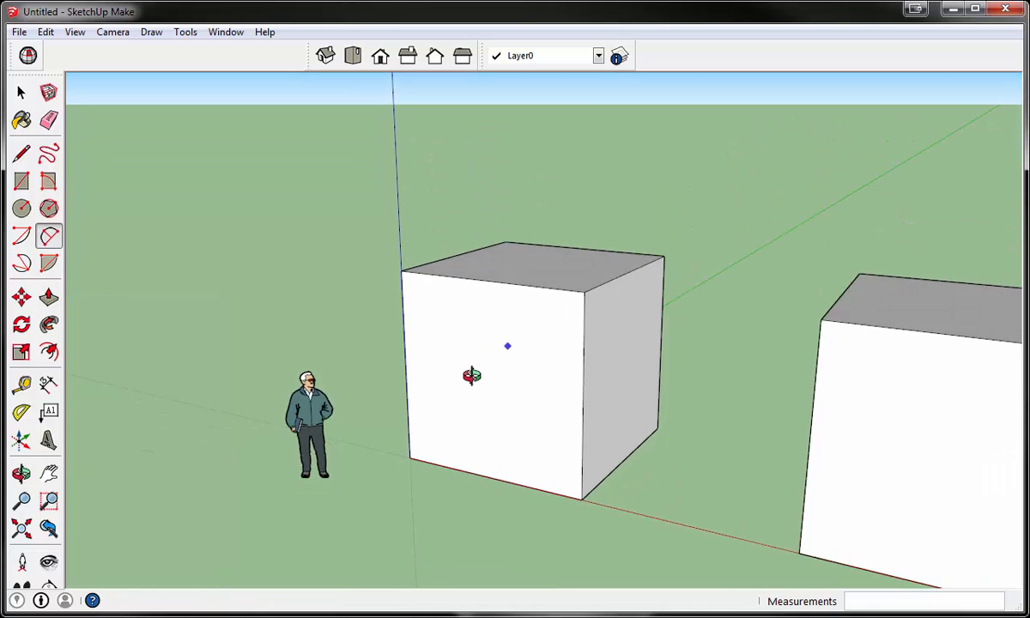
left_click(488, 278)
left_click(487, 280)
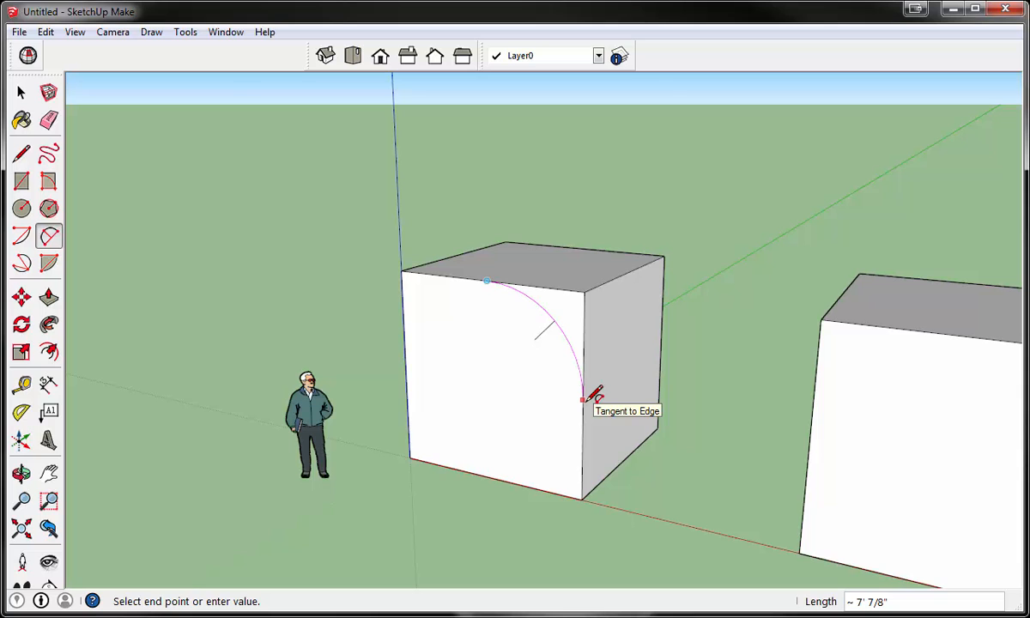
left_click(584, 399)
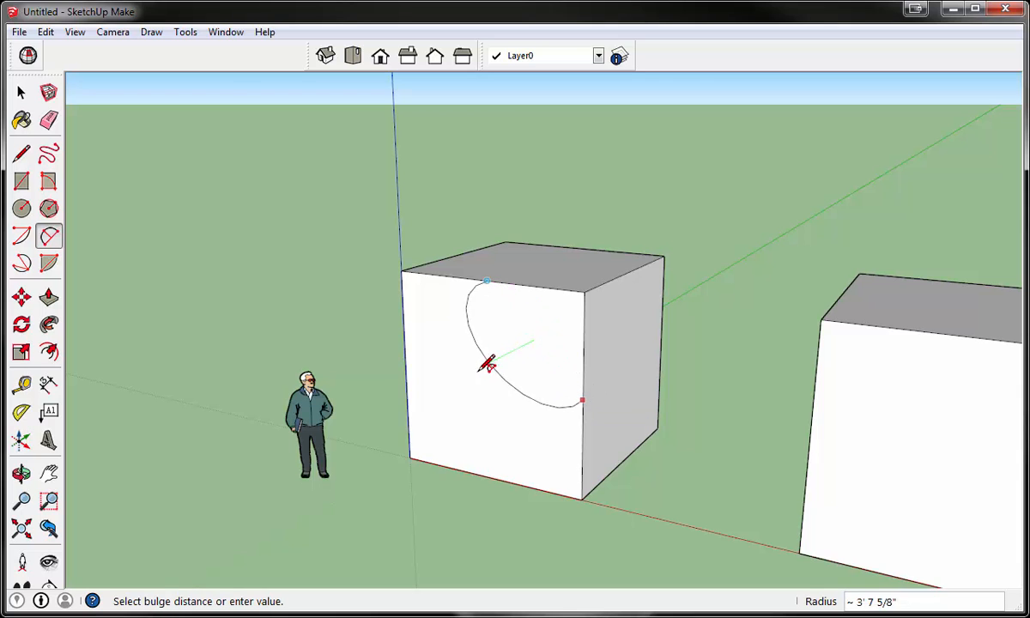
middle_click_drag(482, 376, 636, 293)
scroll(594, 306, "up", 3)
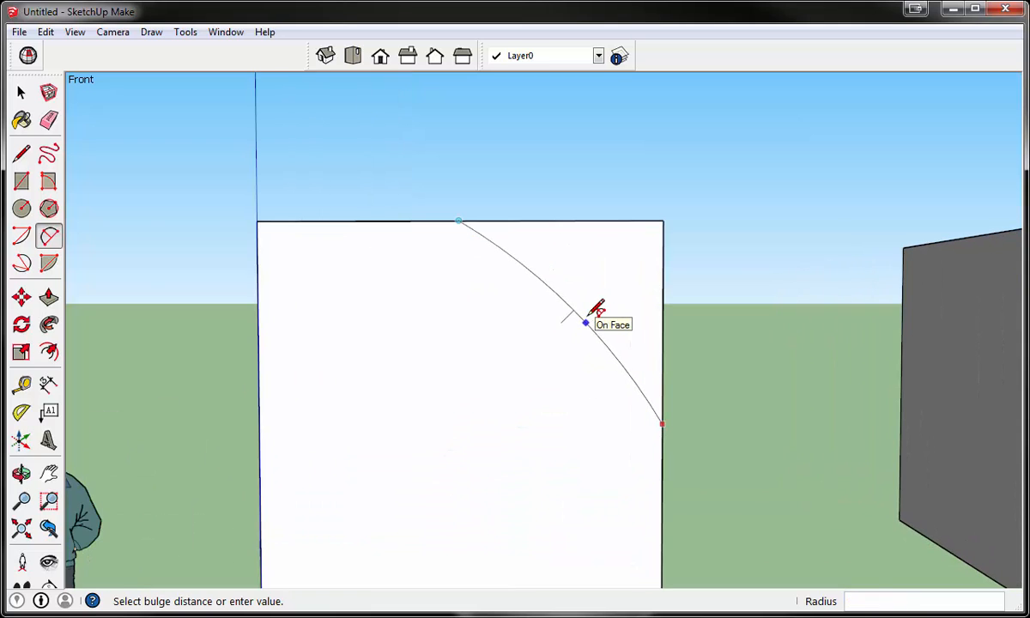
scroll(563, 309, "up", 1)
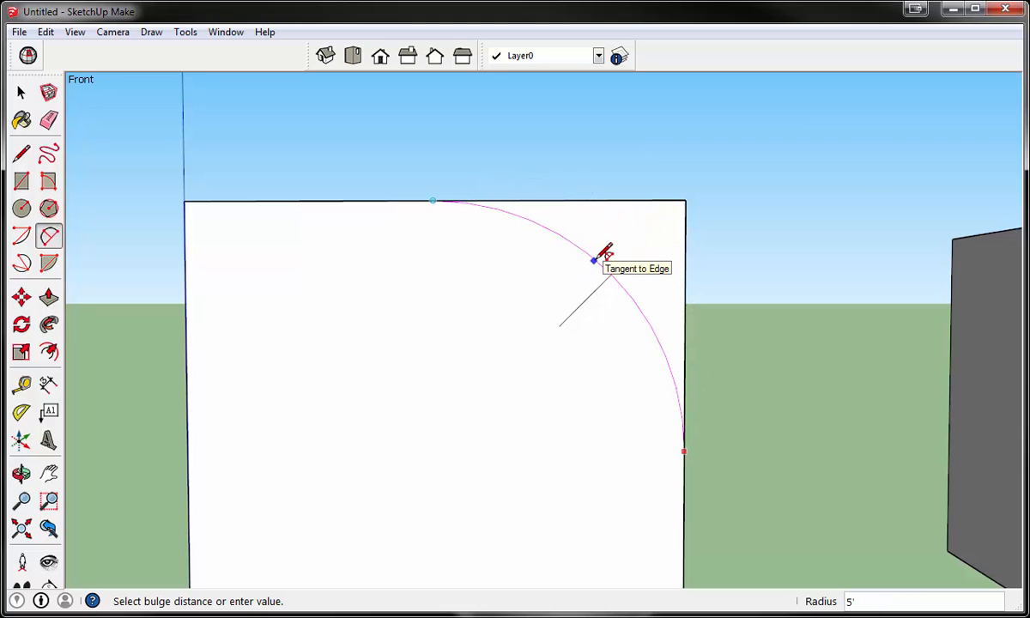
left_click(594, 259)
- Push the corner area outside the arc back 10' through the first cube to round off that upper edge
middle_click_drag(749, 218, 467, 311)
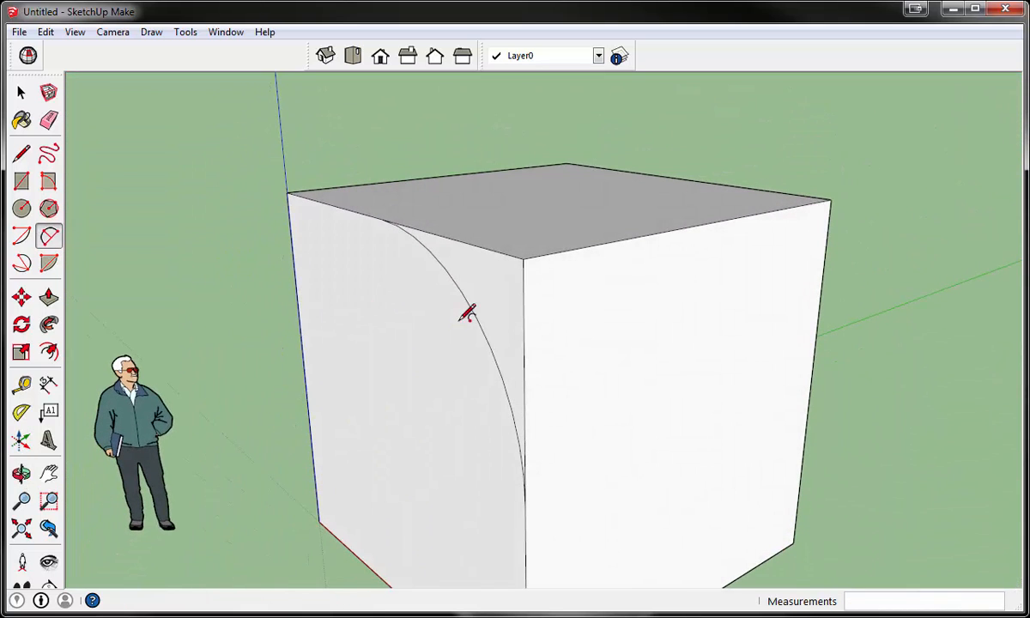
left_click(48, 296)
left_click_drag(388, 286, 824, 221)
middle_click_drag(339, 354, 651, 316)
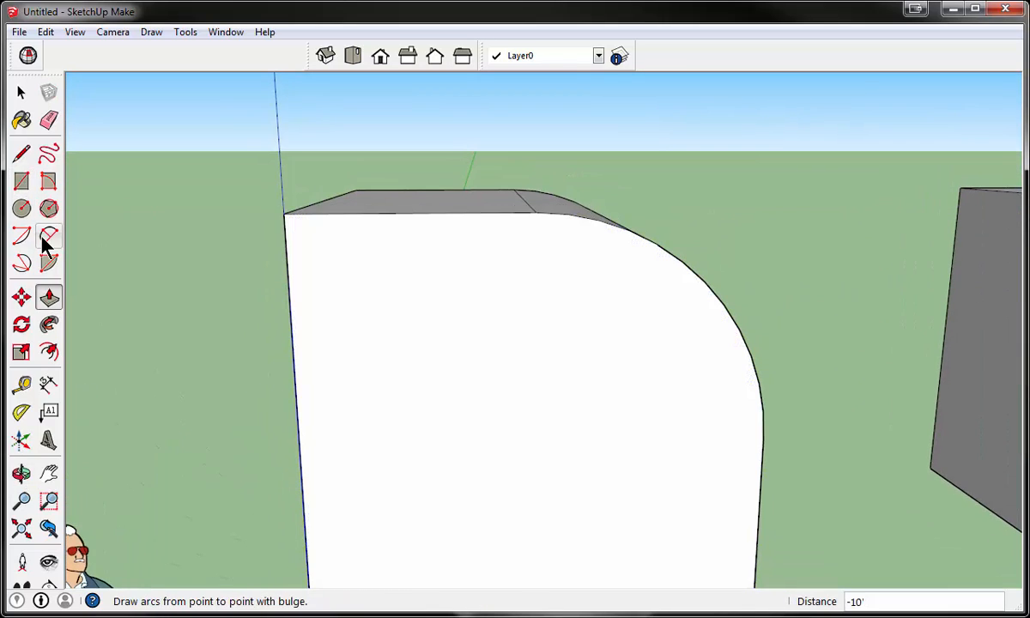
- Draw a matching tangent arc of 5' radius on the front face, from the top midpoint to the edge on the blue axis
left_click(48, 235)
left_click(536, 212)
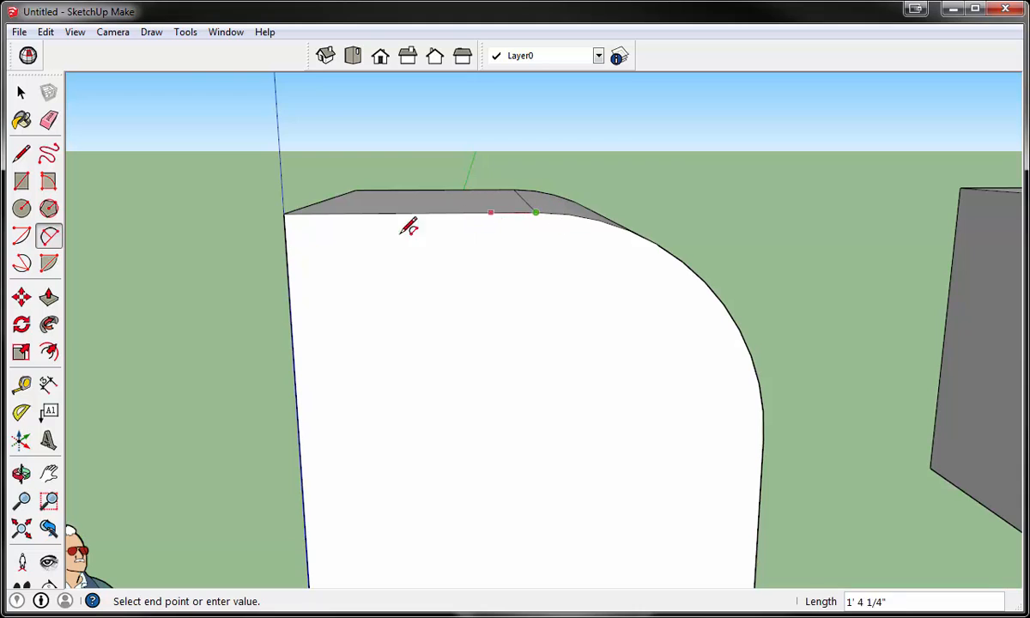
left_click(301, 452)
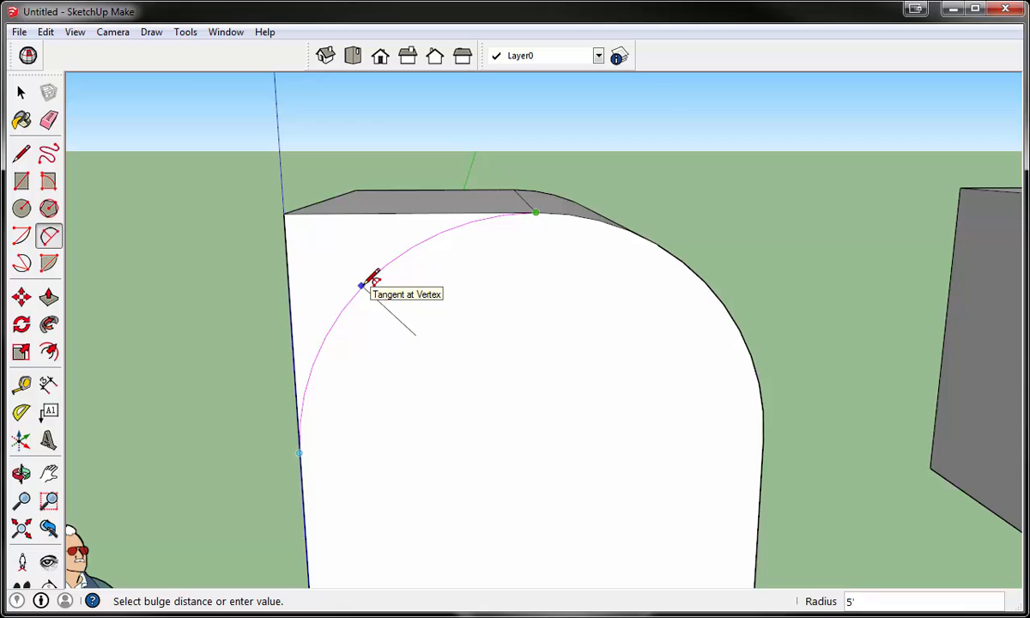
left_click(360, 285)
- Push the remaining upper corner outside the second arc back 10' through the block to complete the rounded top
left_click(49, 296)
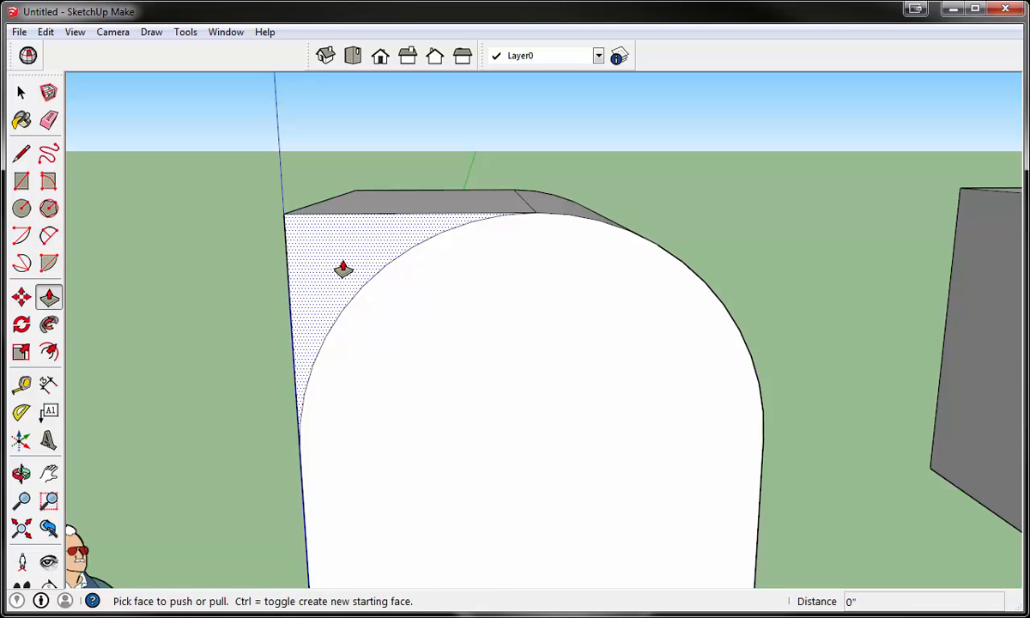
left_click_drag(343, 268, 333, 195)
middle_click_drag(332, 196, 846, 324)
left_click(287, 311)
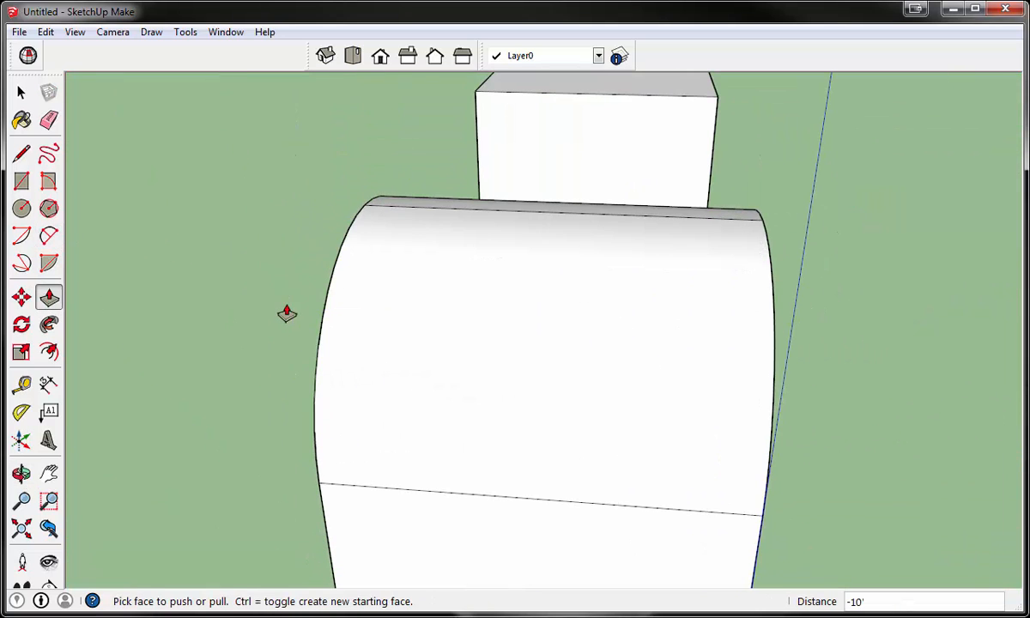
middle_click_drag(603, 337, 6, 180)
scroll(497, 332, "down", 5)
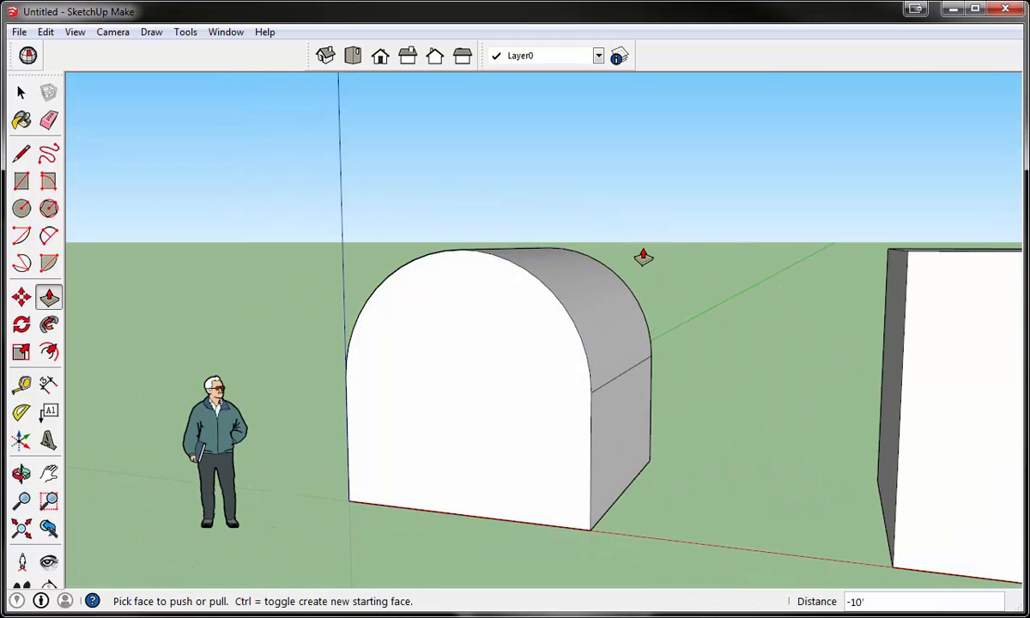
- Soften the seam edge running along the crown of the first block's rounded top
middle_click_drag(644, 258, 495, 345)
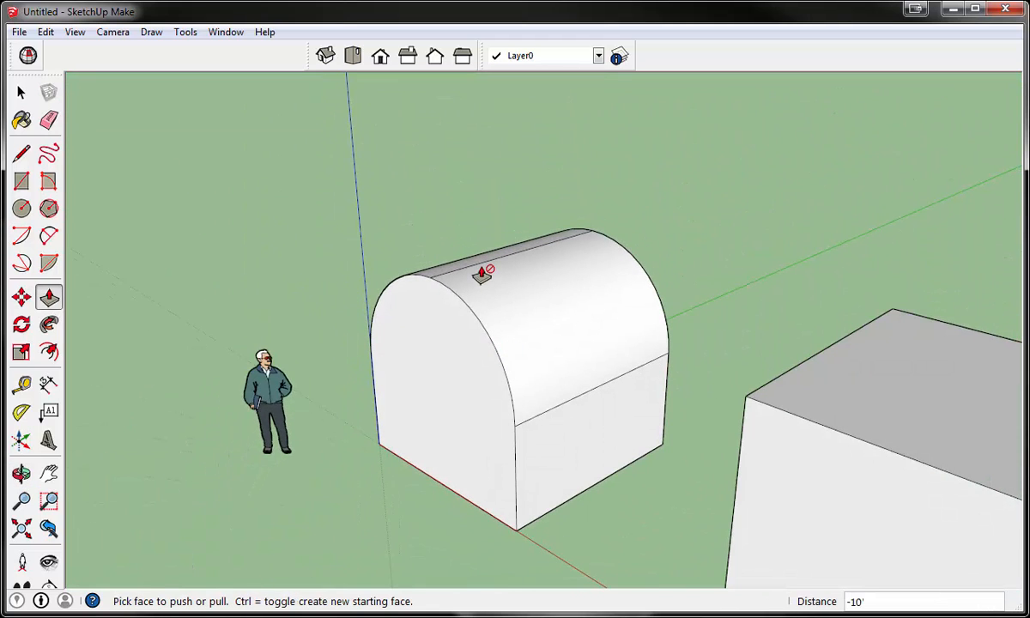
left_click(21, 92)
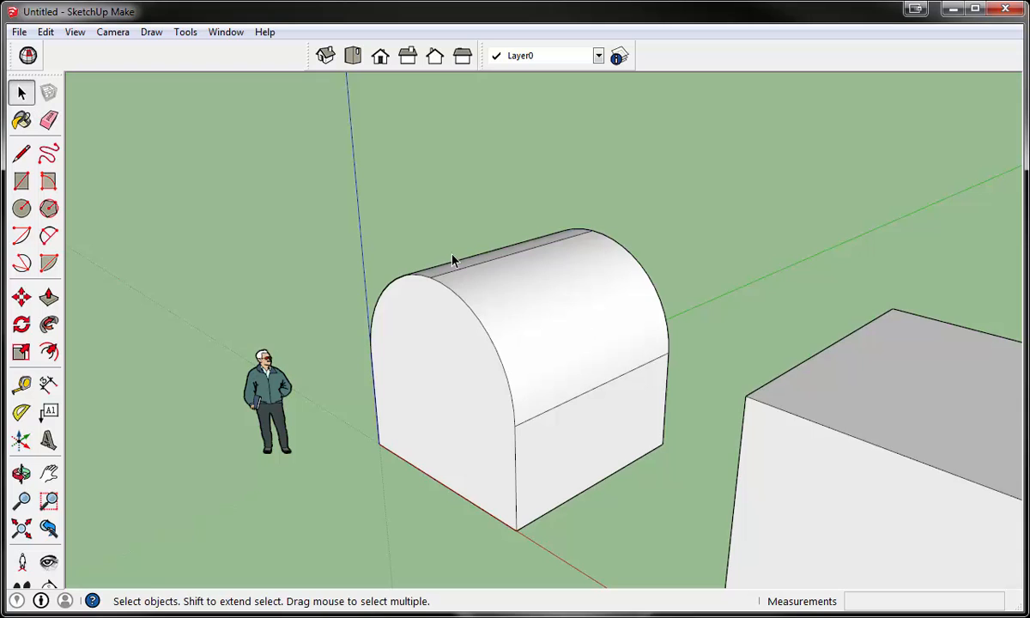
scroll(452, 259, "up", 3)
right_click(494, 279)
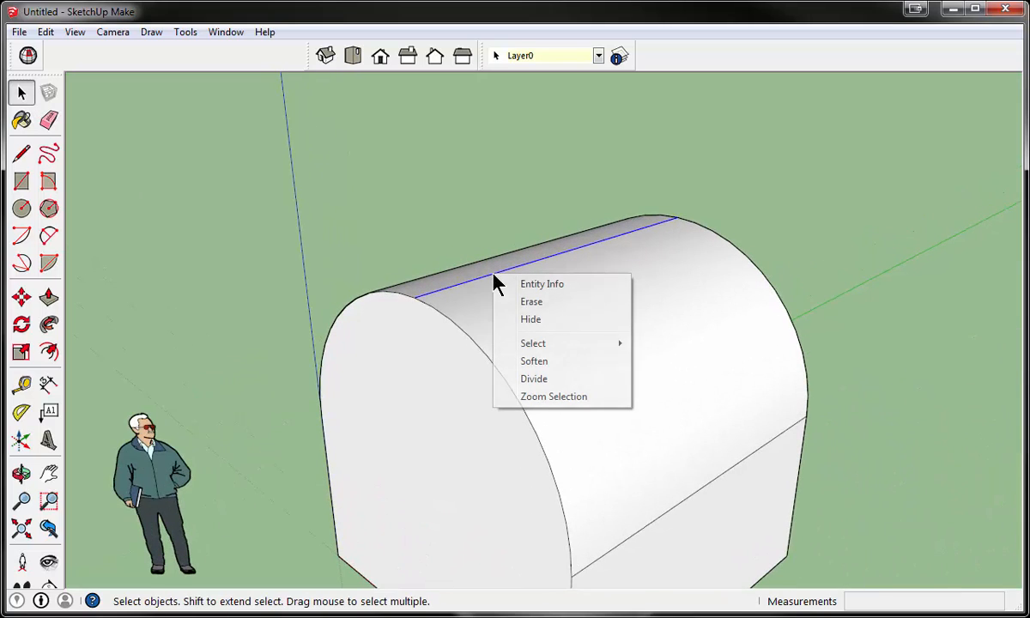
left_click(554, 364)
middle_click_drag(327, 269, 730, 265)
scroll(515, 386, "down", 10)
- Draw a tangent 2 Point Arc on the second cube's front face, from the top edge to the vertical edge farther from the origin
middle_click_drag(553, 459, 507, 335)
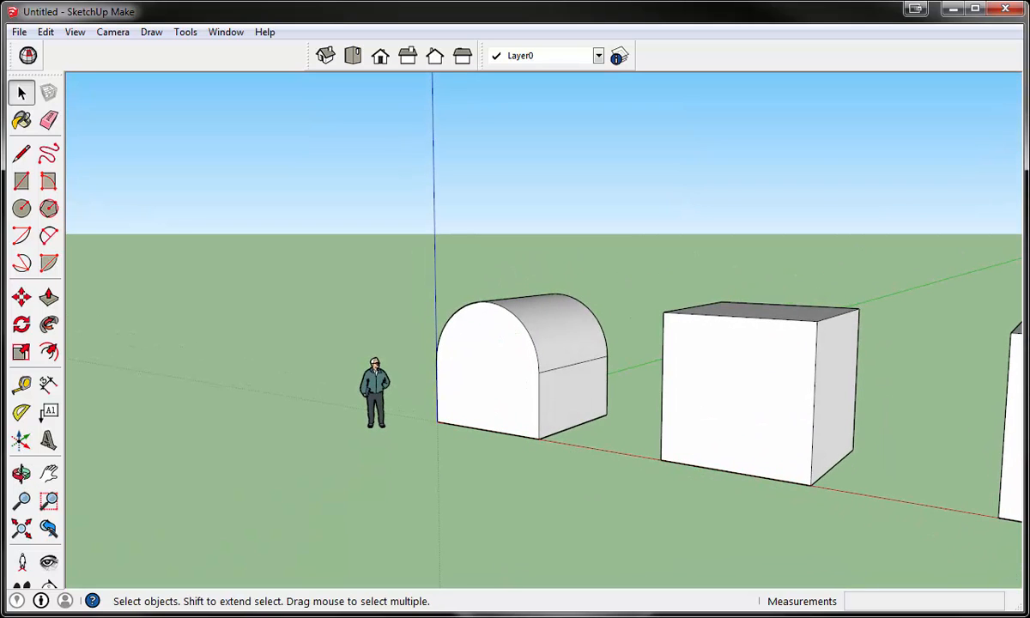
scroll(577, 386, "down", 3)
scroll(577, 386, "up", 5)
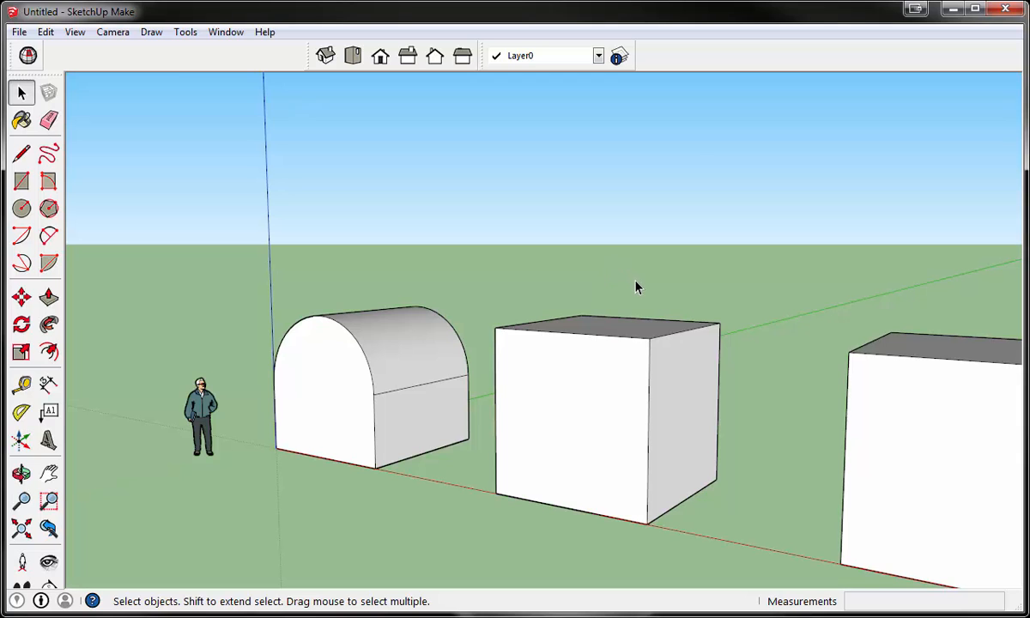
middle_click_drag(636, 287, 546, 341)
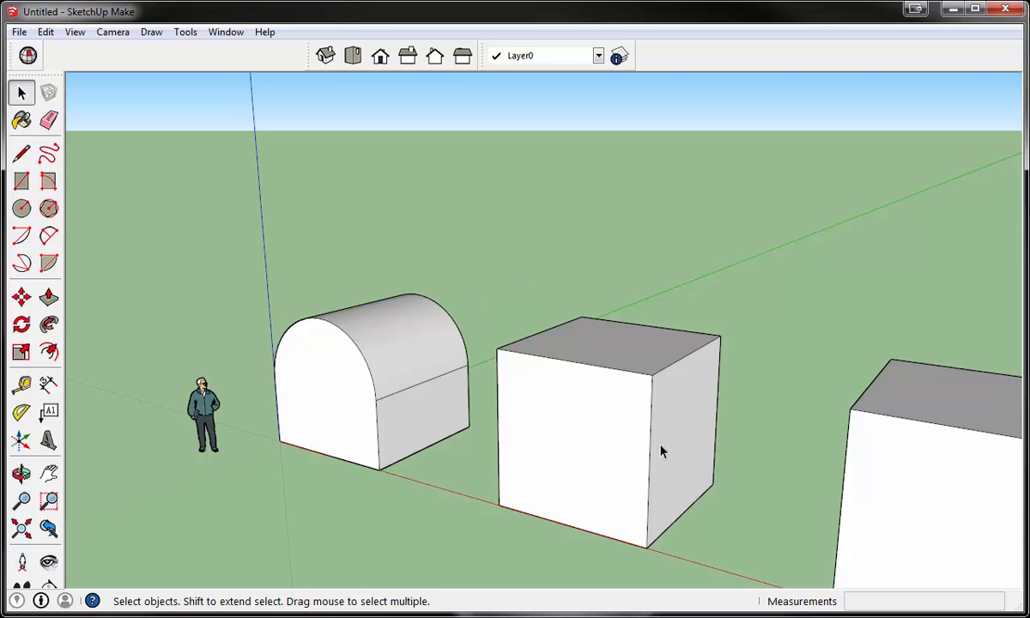
middle_click_drag(601, 459, 607, 426)
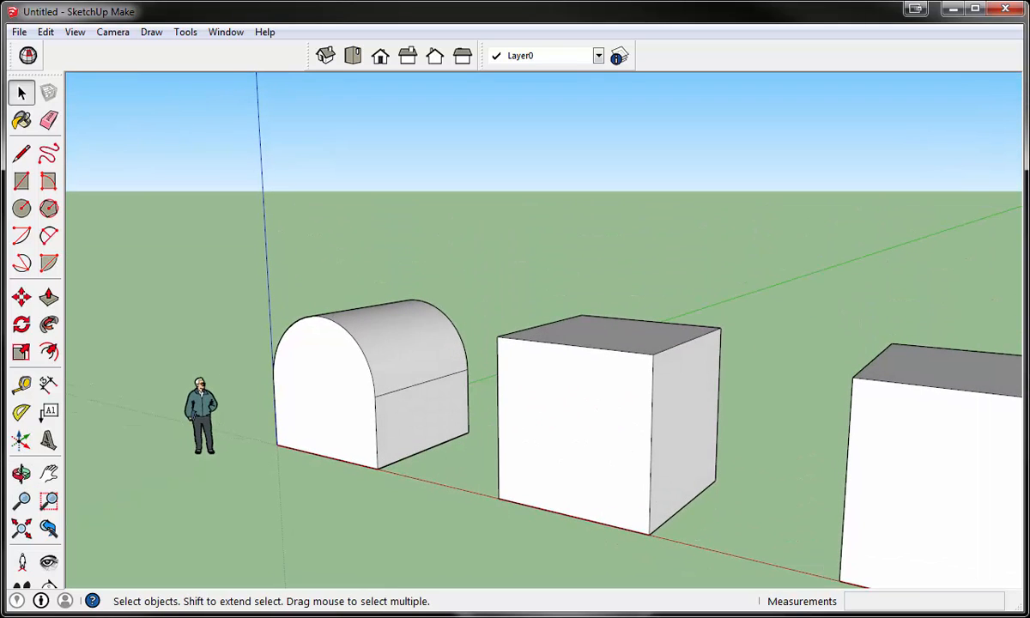
left_click(48, 234)
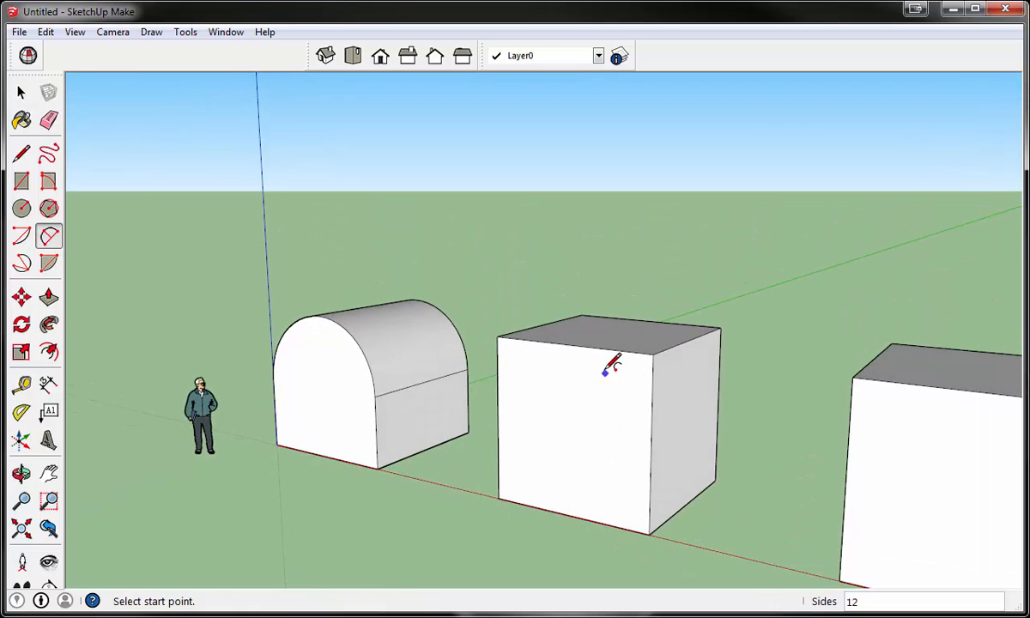
scroll(606, 373, "up", 4)
middle_click_drag(584, 386, 598, 376)
scroll(598, 376, "down", 3)
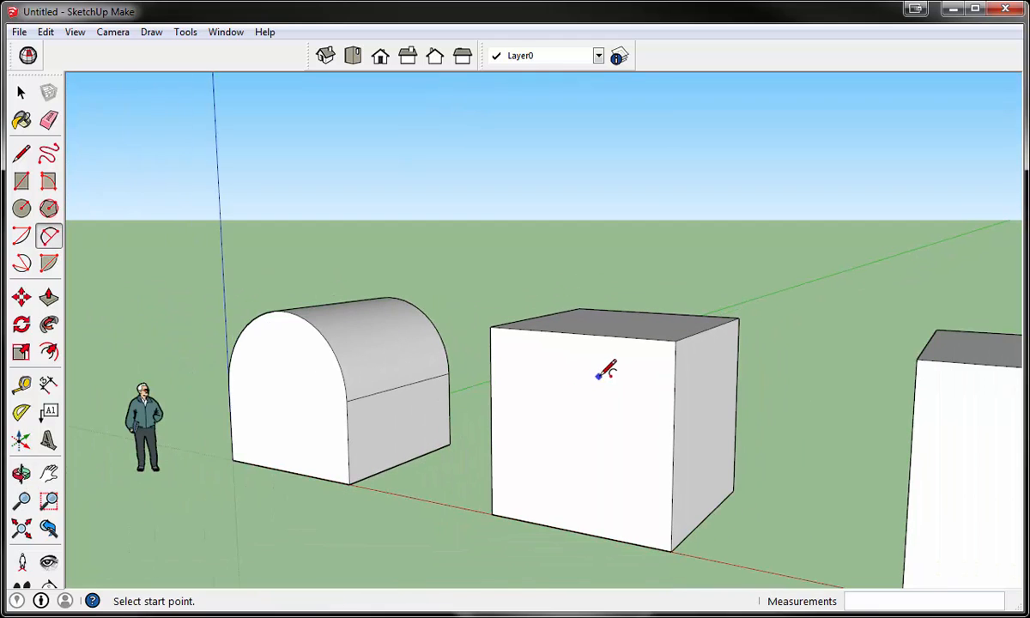
left_click(619, 335)
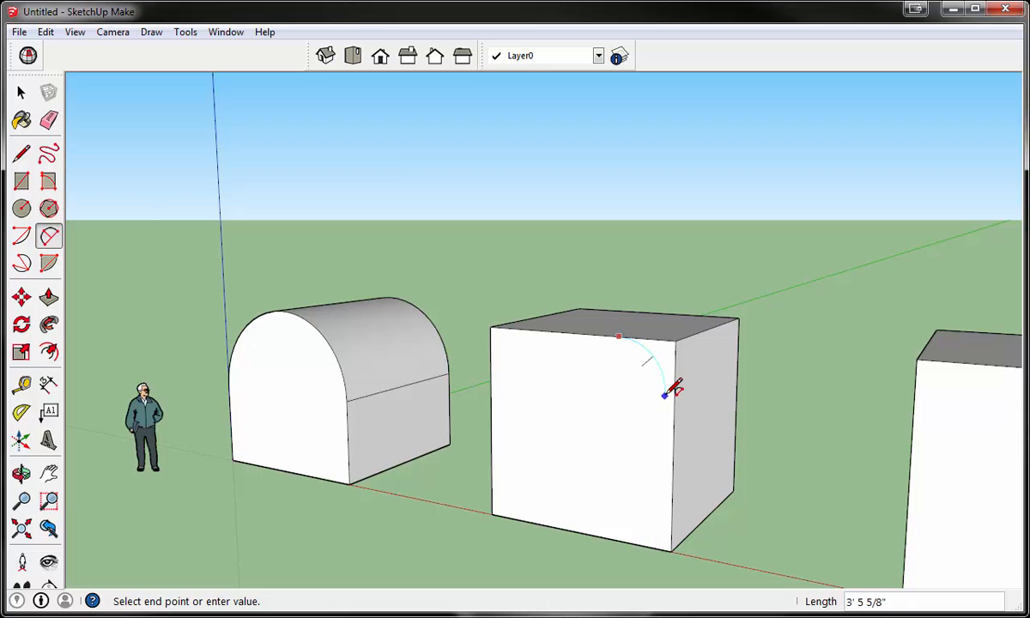
scroll(670, 391, "up", 2)
left_click(677, 390)
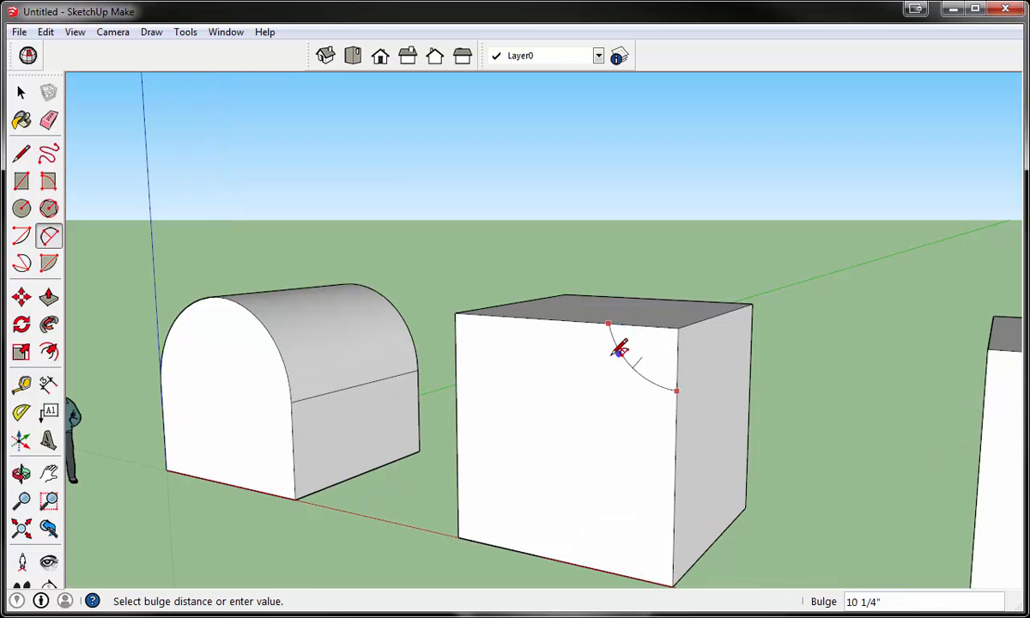
scroll(619, 350, "up", 4)
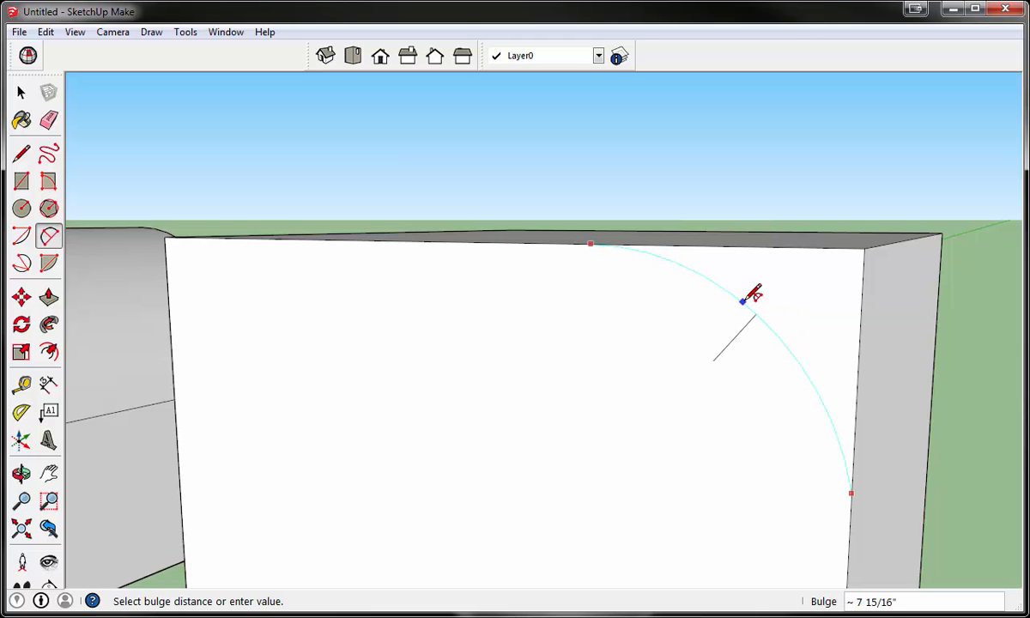
left_click(727, 296)
scroll(728, 290, "down", 8)
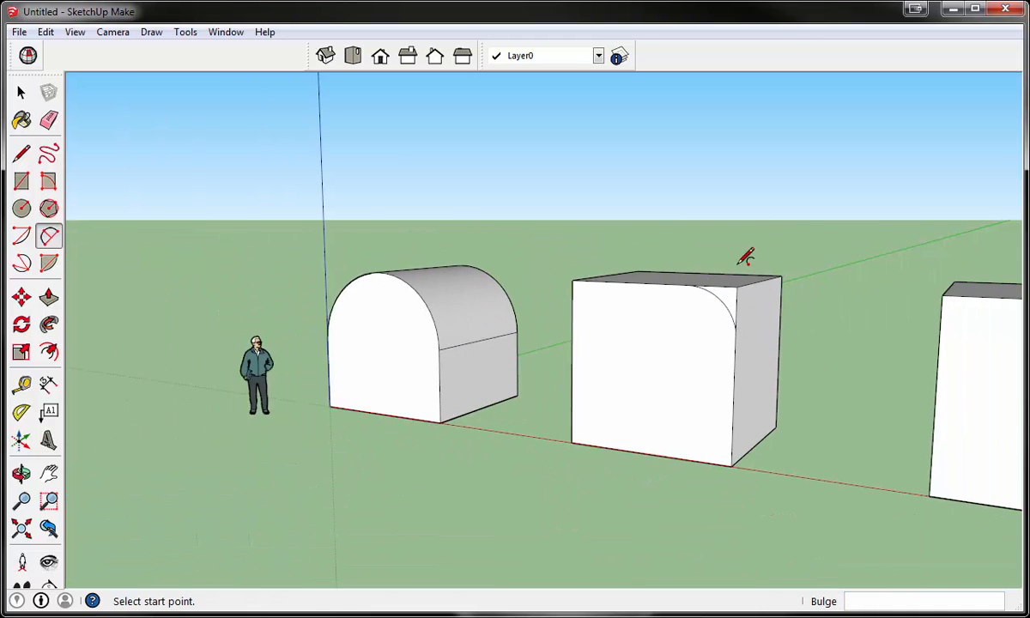
- Use Follow Me to run the corner area outside the arc around the second cube's top face, rounding all its upper edges
middle_click_drag(743, 255, 735, 304)
scroll(748, 306, "up", 5)
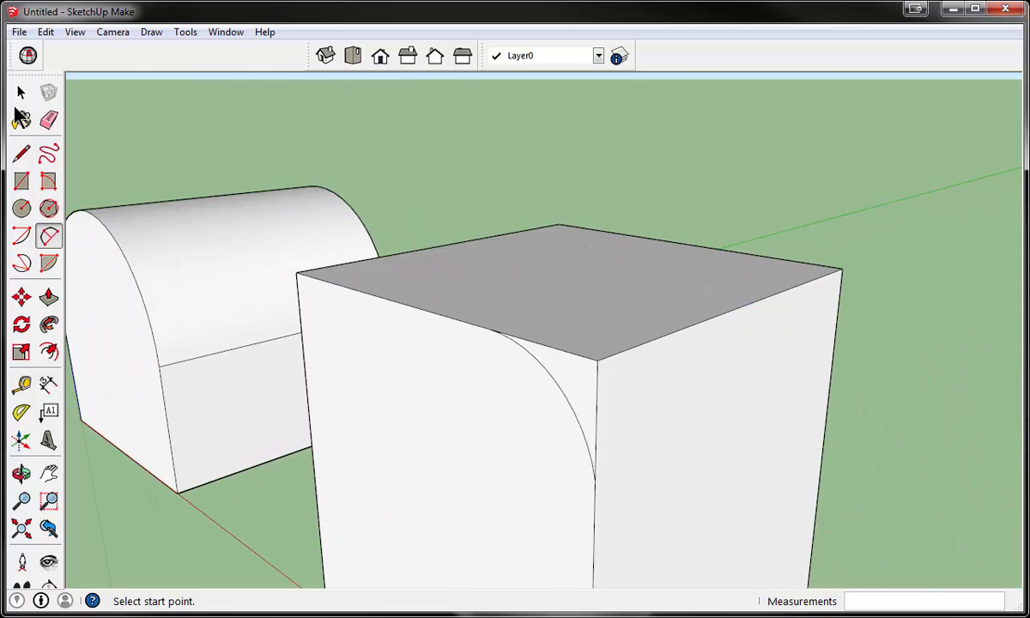
left_click(22, 92)
left_click(616, 324)
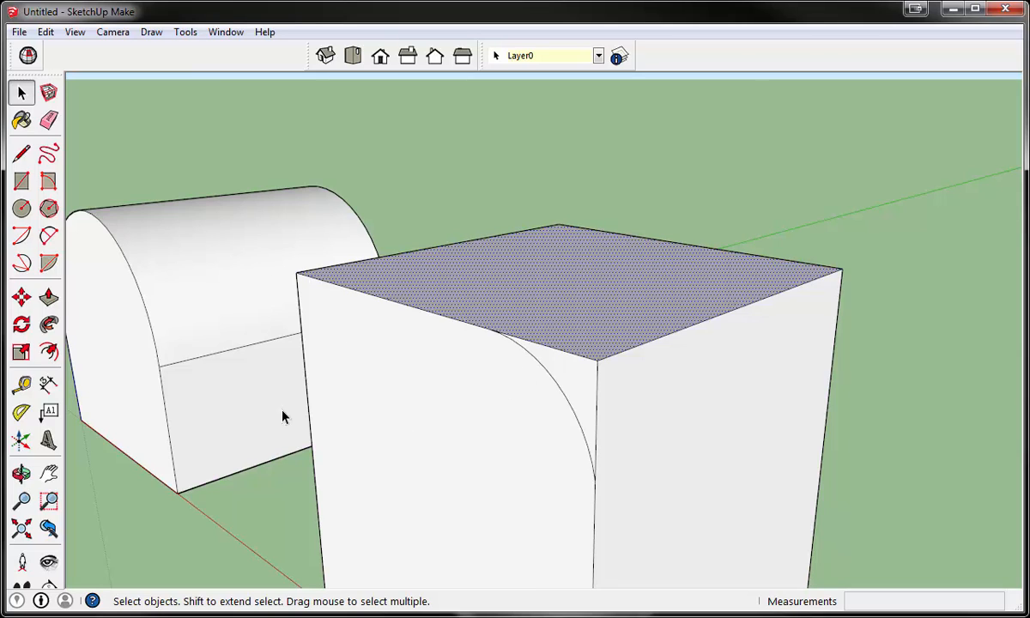
left_click(48, 326)
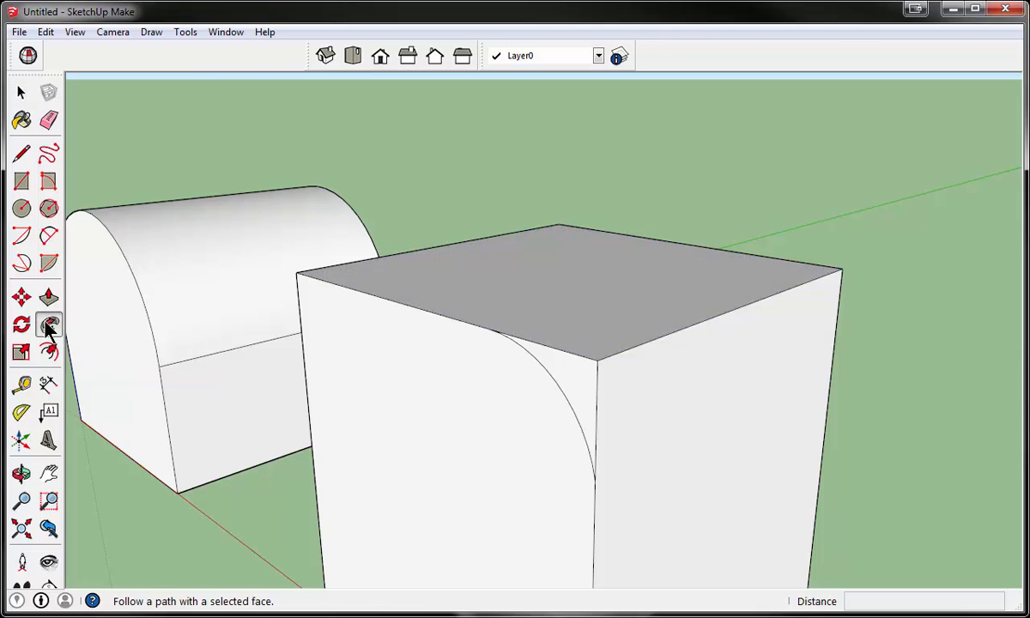
left_click(571, 380)
scroll(594, 283, "down", 3)
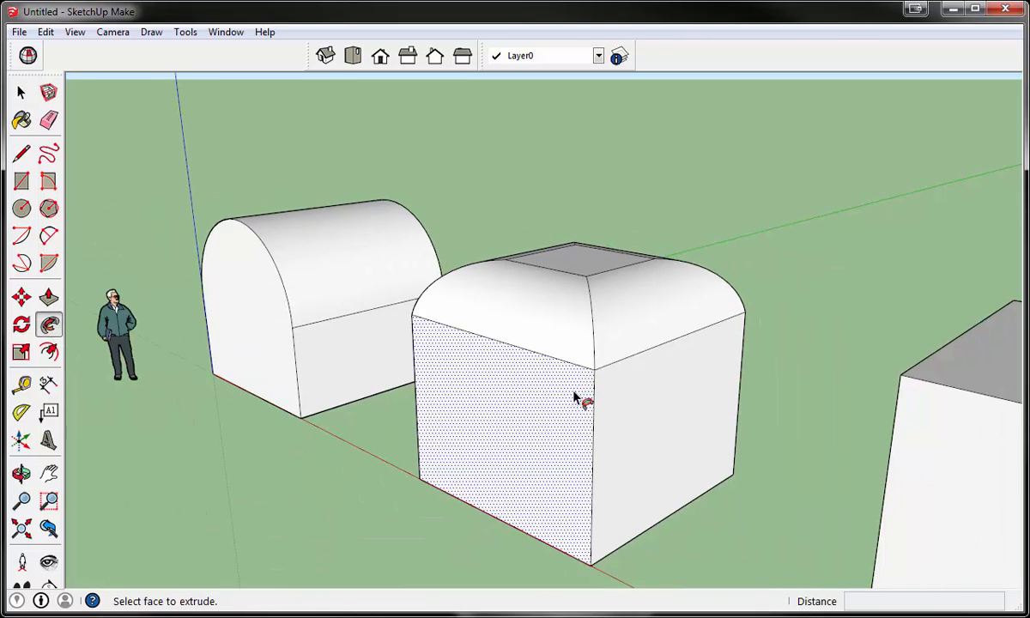
middle_click_drag(580, 398, 580, 339)
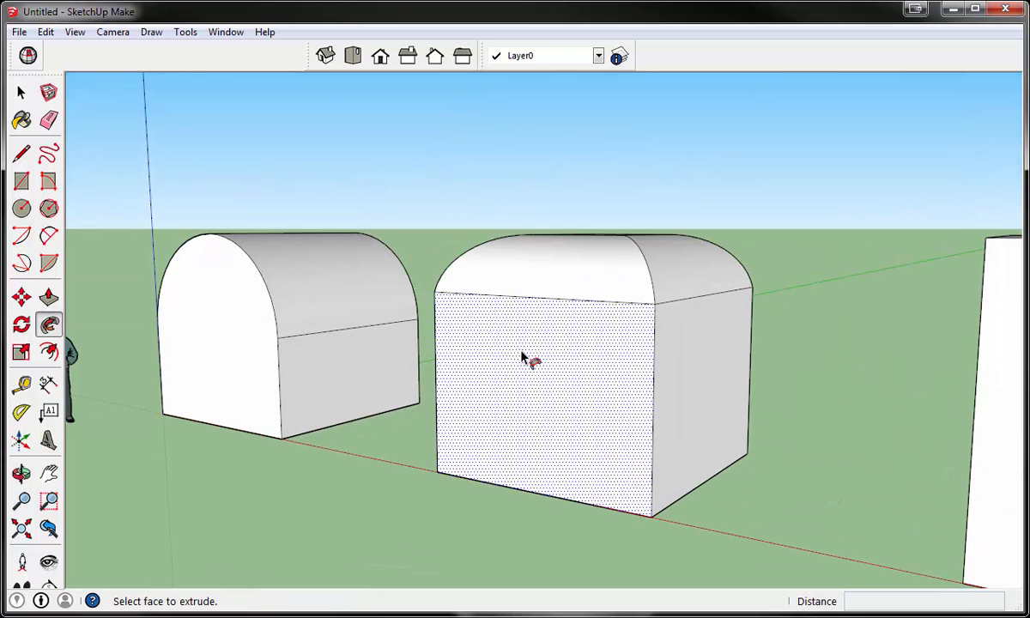
scroll(522, 357, "down", 5)
scroll(841, 393, "up", 4)
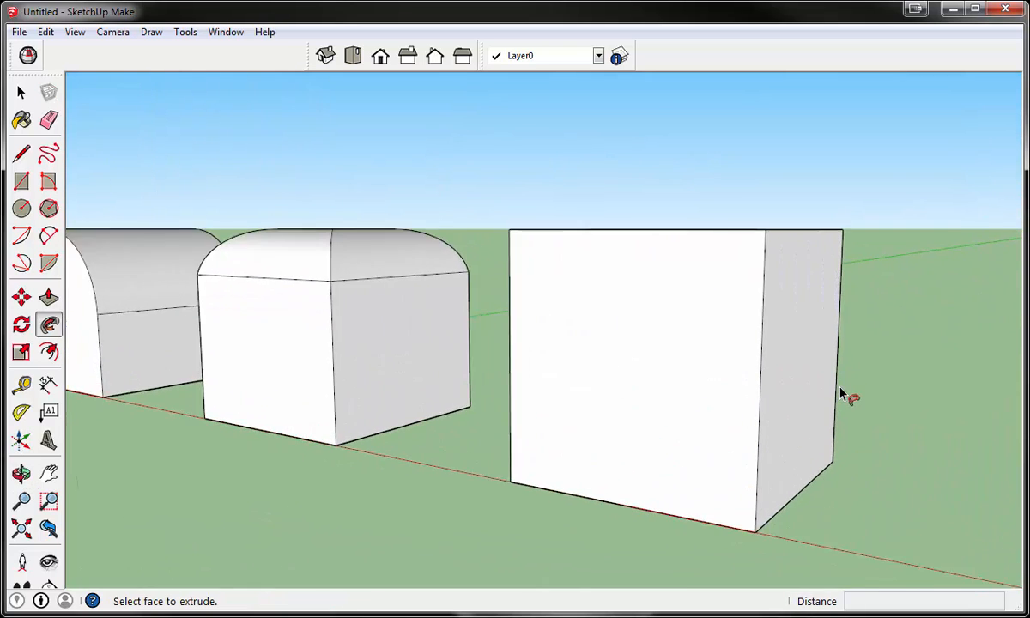
scroll(842, 394, "up", 1)
left_click(22, 153)
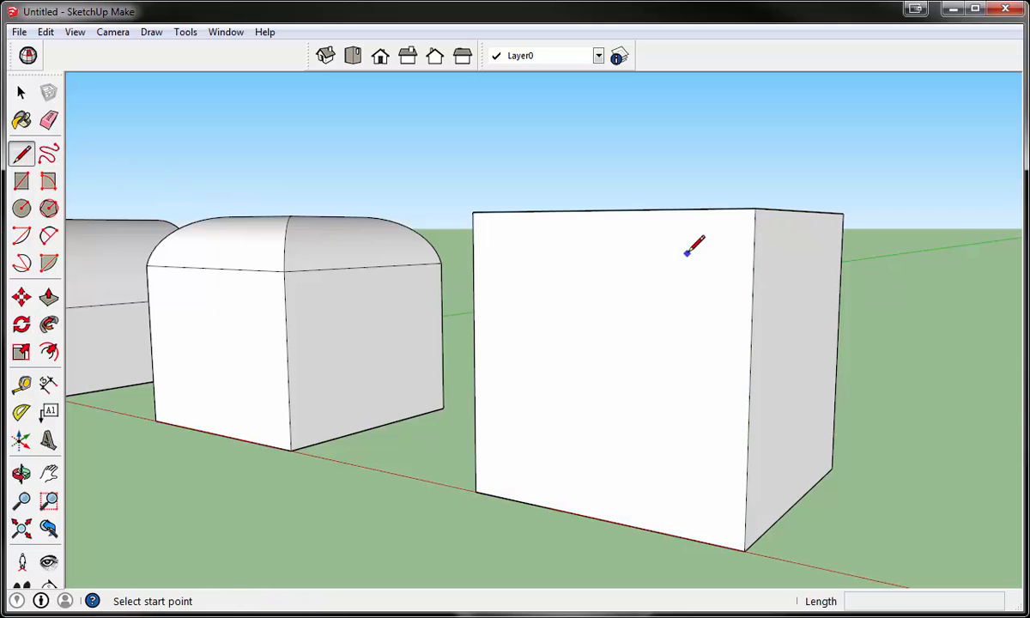
middle_click_drag(687, 252, 715, 290)
left_click(717, 232)
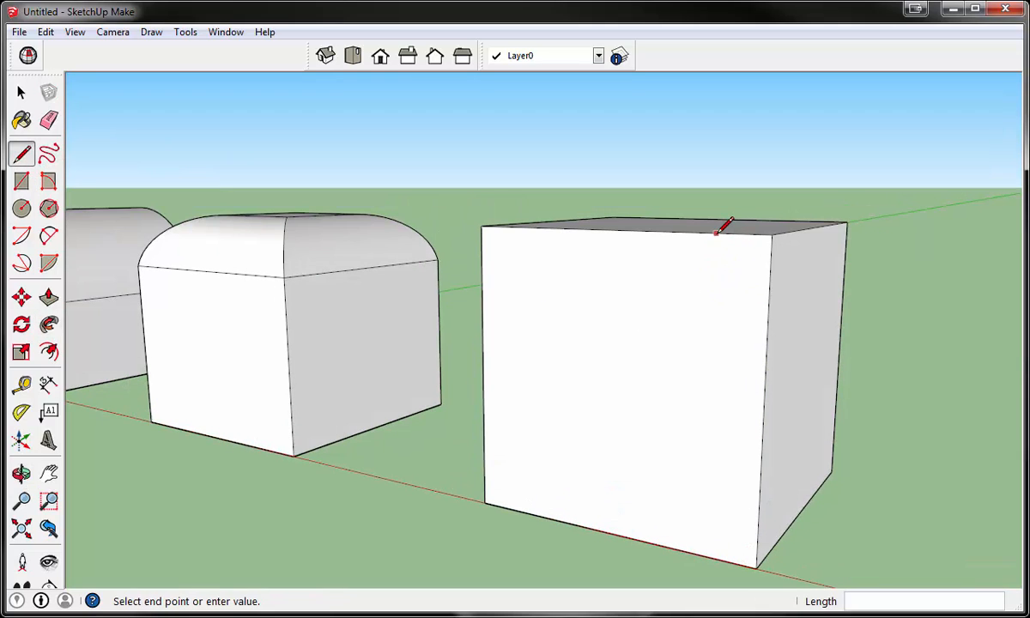
left_click(715, 271)
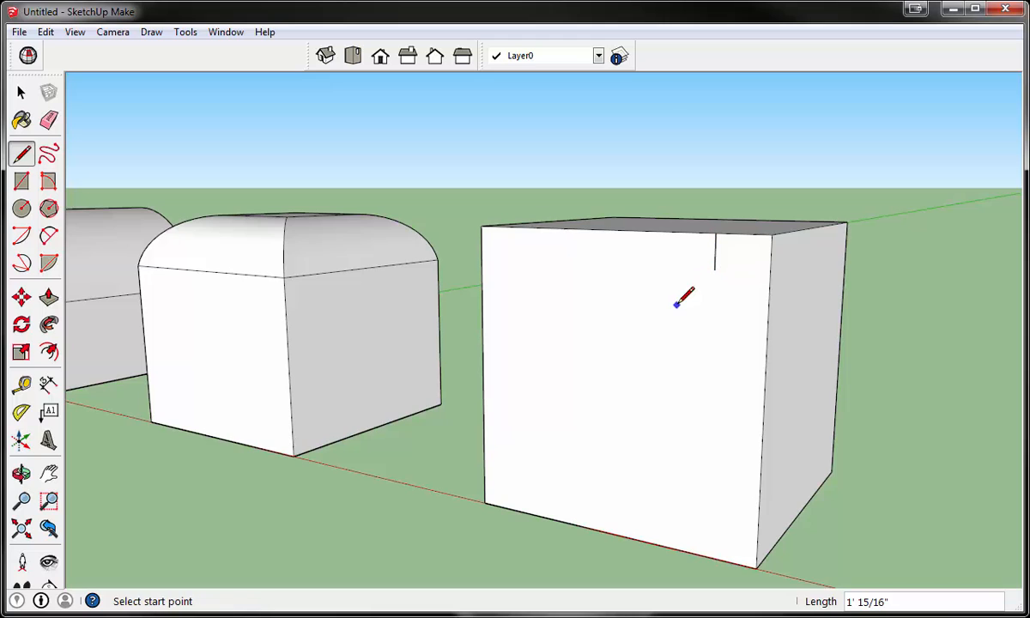
middle_click_drag(681, 297, 747, 324)
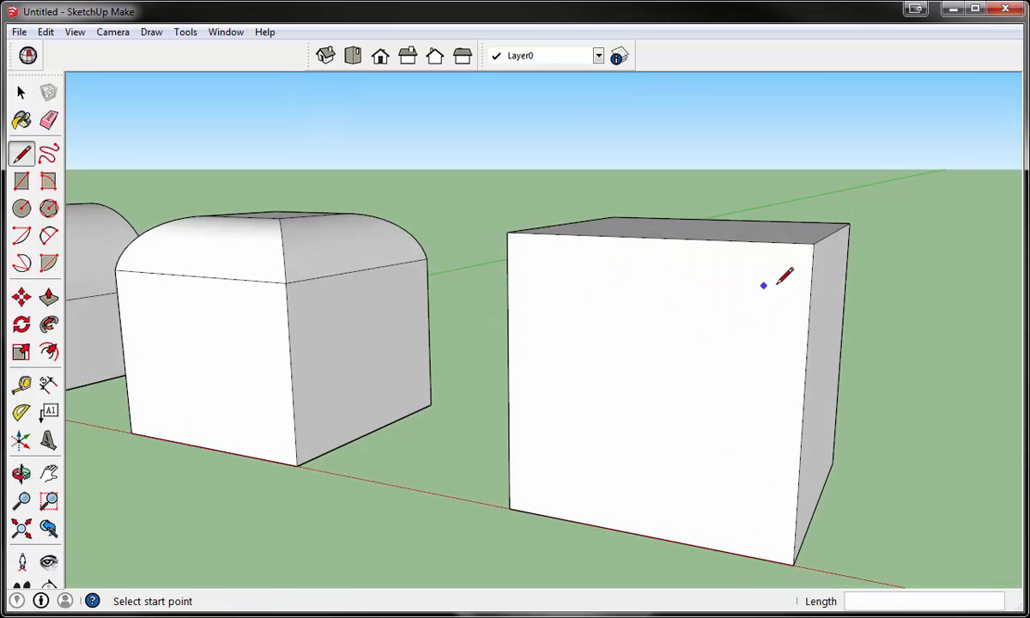
- Draw a stepped line down from the third cube's top front edge, with three vertical segments between about 1' 1" and 1' 4" long
middle_click_drag(777, 284, 865, 264)
scroll(922, 230, "down", 3)
scroll(922, 231, "up", 4)
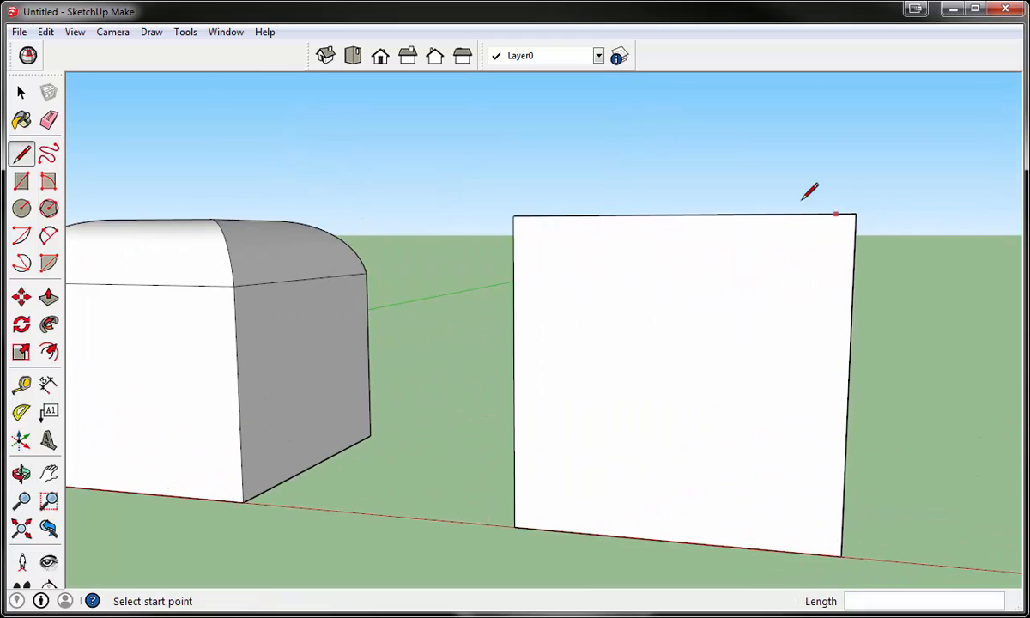
left_click(803, 252)
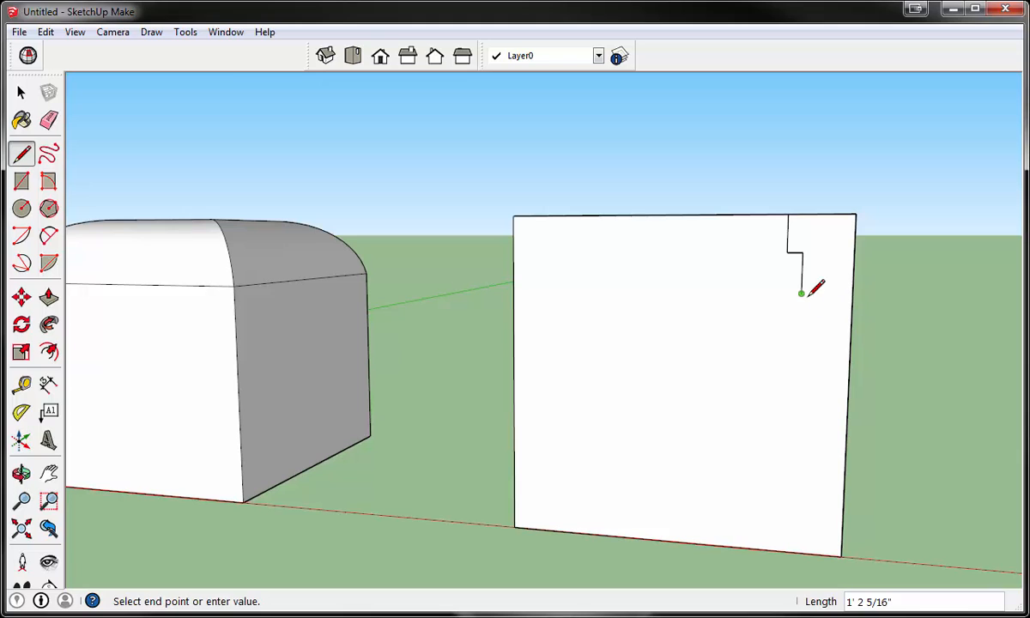
left_click(817, 339)
- Close the stepped profile with a 2 Point Arc from its lower end to the cube's vertical edge, bulging downward about 5"
left_click(48, 235)
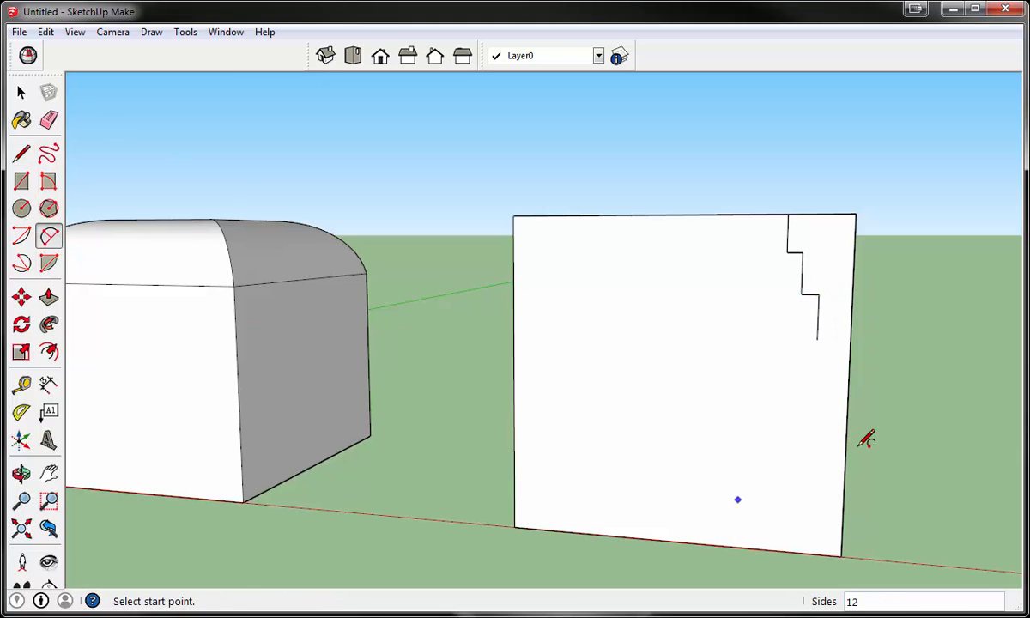
scroll(864, 442, "up", 6)
left_click(783, 305)
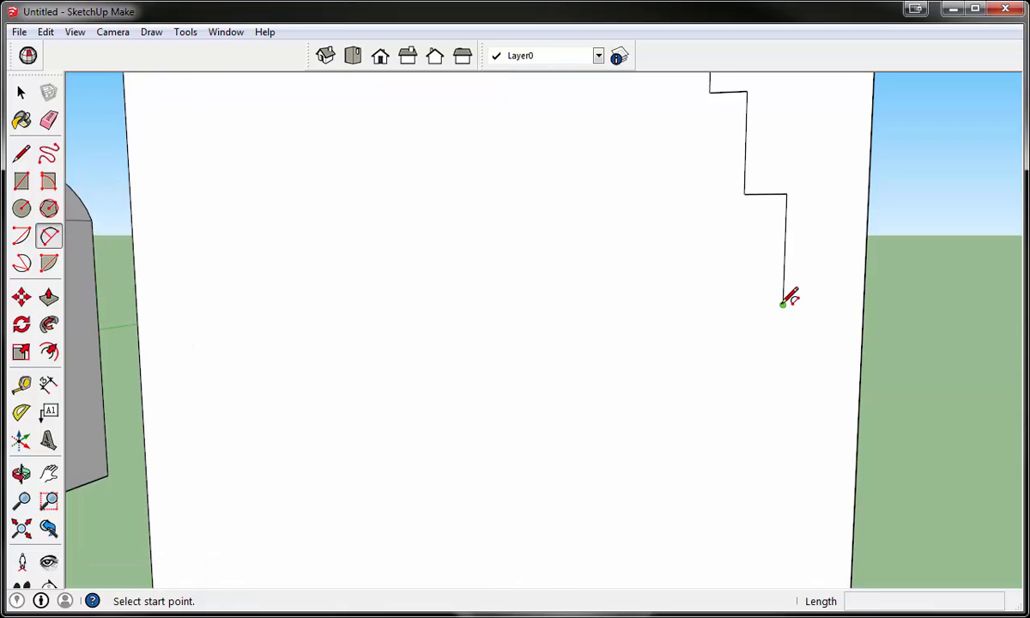
left_click(861, 361)
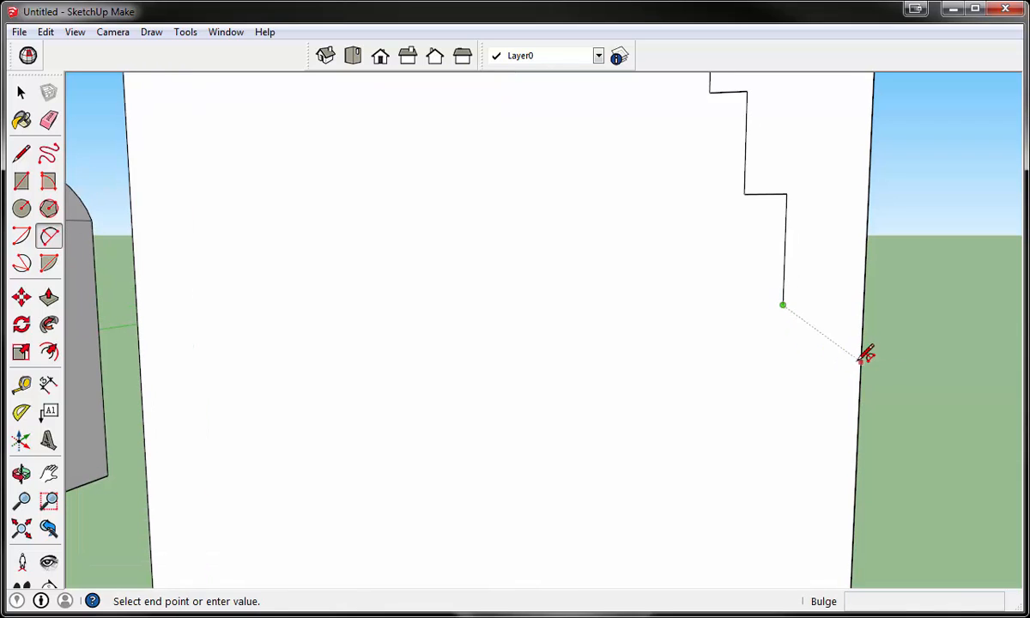
left_click(813, 337)
- Use Follow Me to run the stepped and curved corner profile around the third cube's top face
scroll(772, 317, "down", 8)
middle_click_drag(824, 268, 672, 336)
key("space")
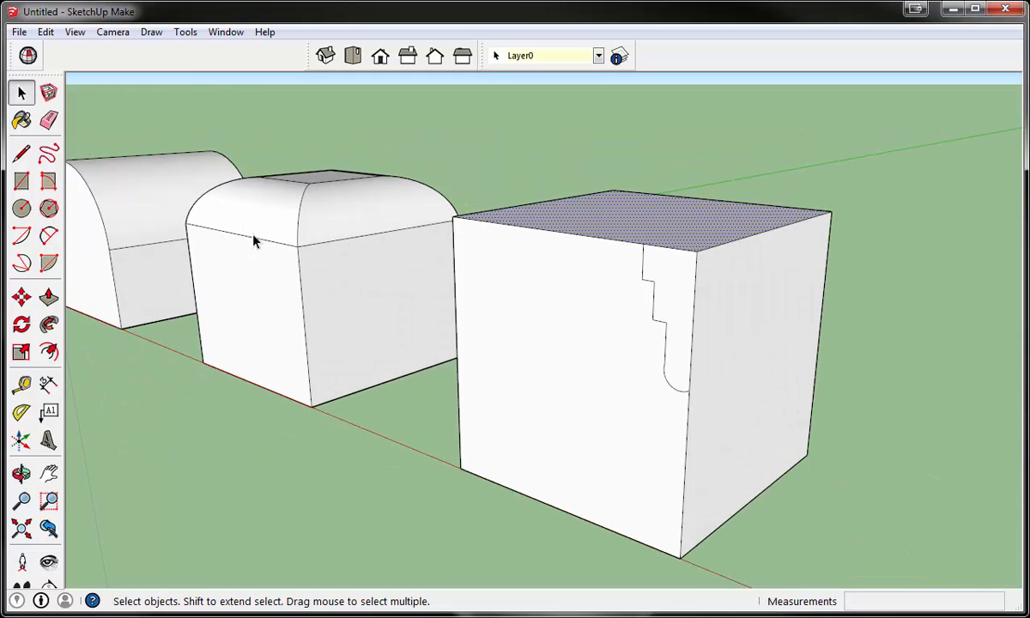
left_click(49, 324)
left_click(684, 294)
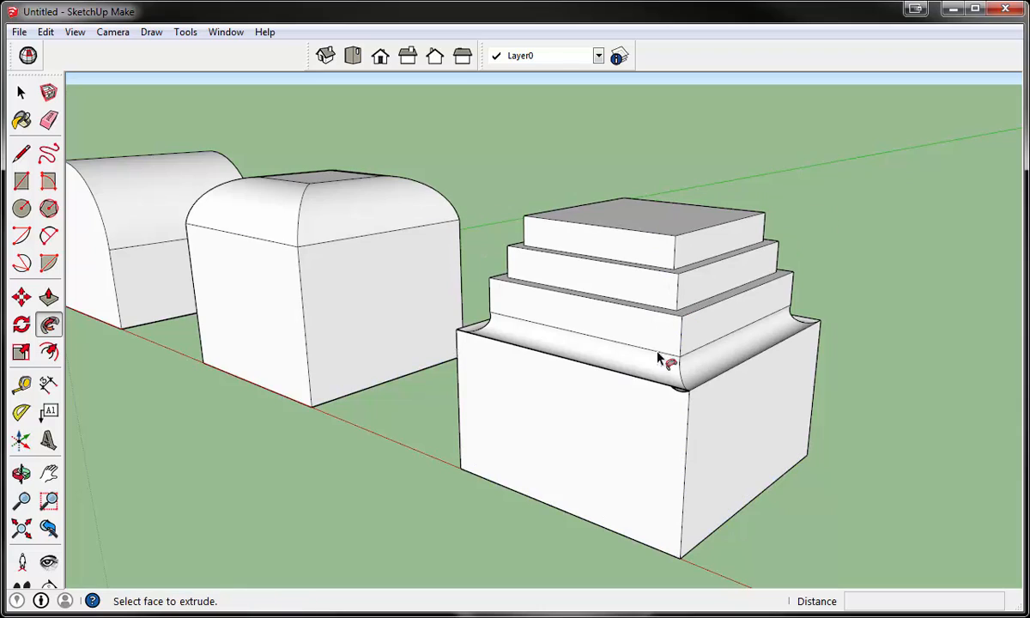
- Examine the front corner beneath the third block's curved moulding, and view all three shaped blocks together
middle_click_drag(602, 384, 776, 416)
scroll(704, 391, "up", 3)
scroll(704, 390, "up", 10)
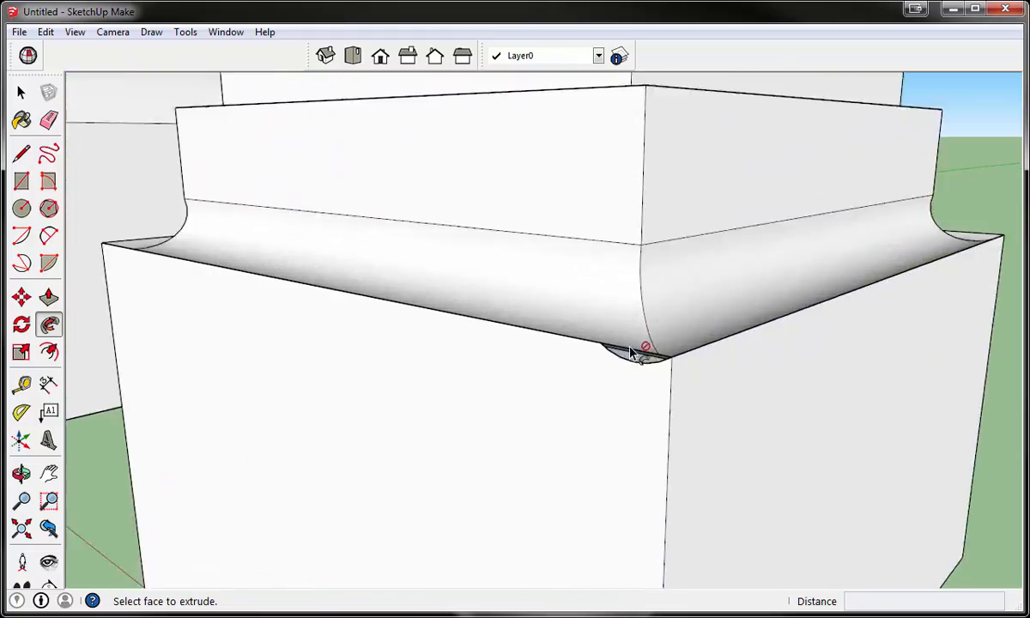
scroll(736, 380, "down", 10)
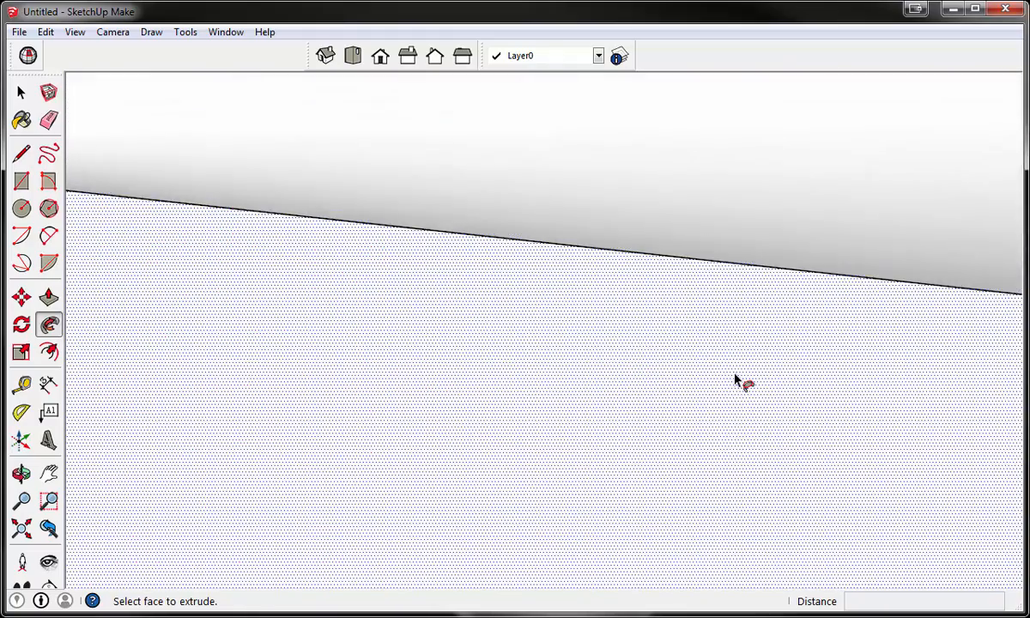
middle_click_drag(842, 387, 651, 448)
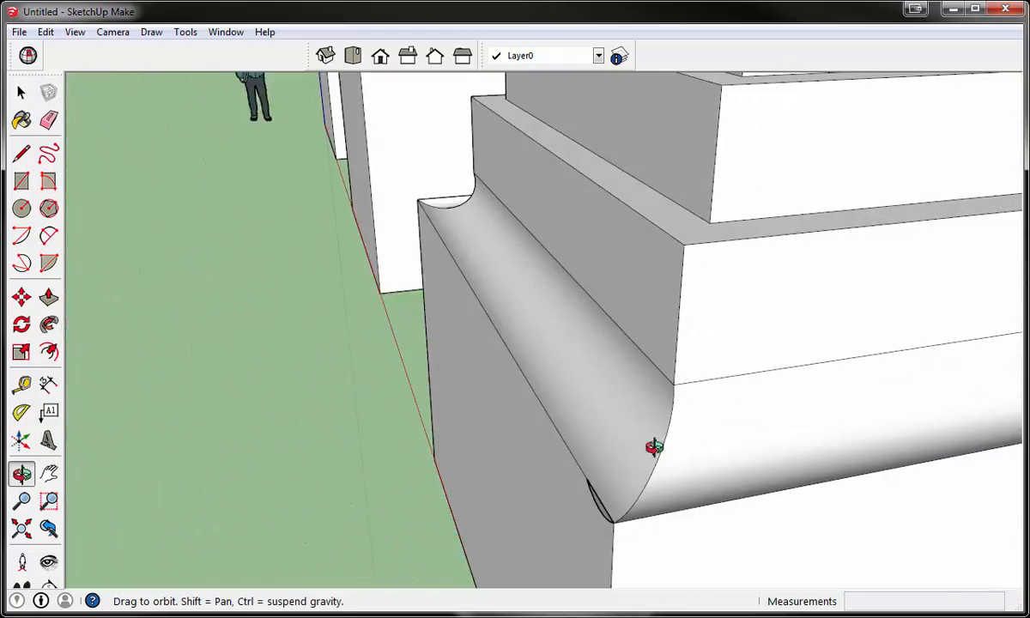
scroll(601, 524, "up", 5)
middle_click_drag(631, 519, 704, 473)
scroll(687, 339, "down", 5)
scroll(687, 350, "down", 5)
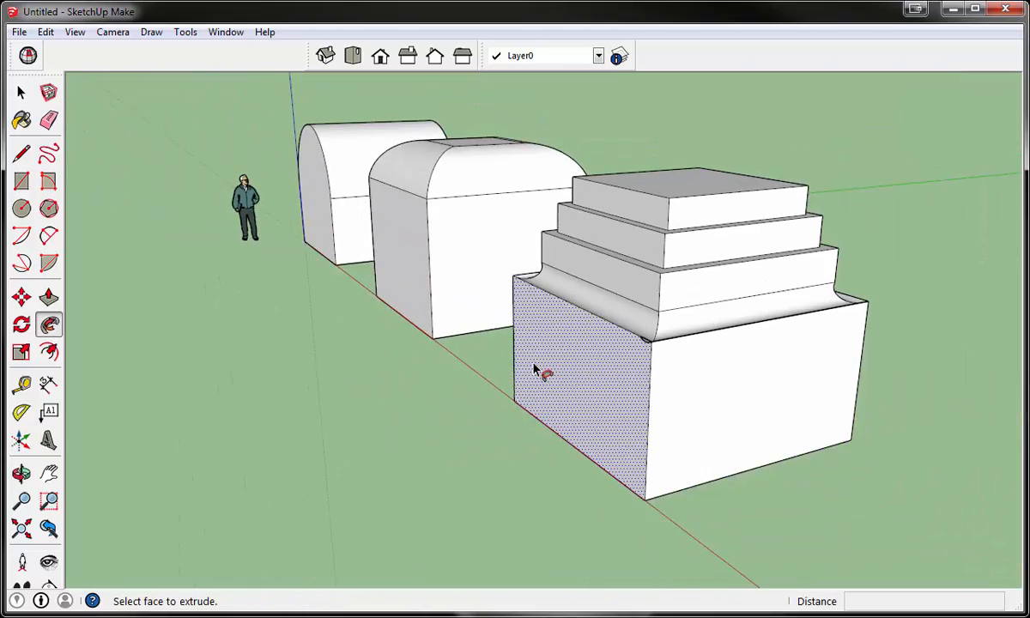
middle_click_drag(536, 368, 659, 374)
scroll(728, 371, "down", 3)
scroll(752, 306, "up", 5)
key("space")
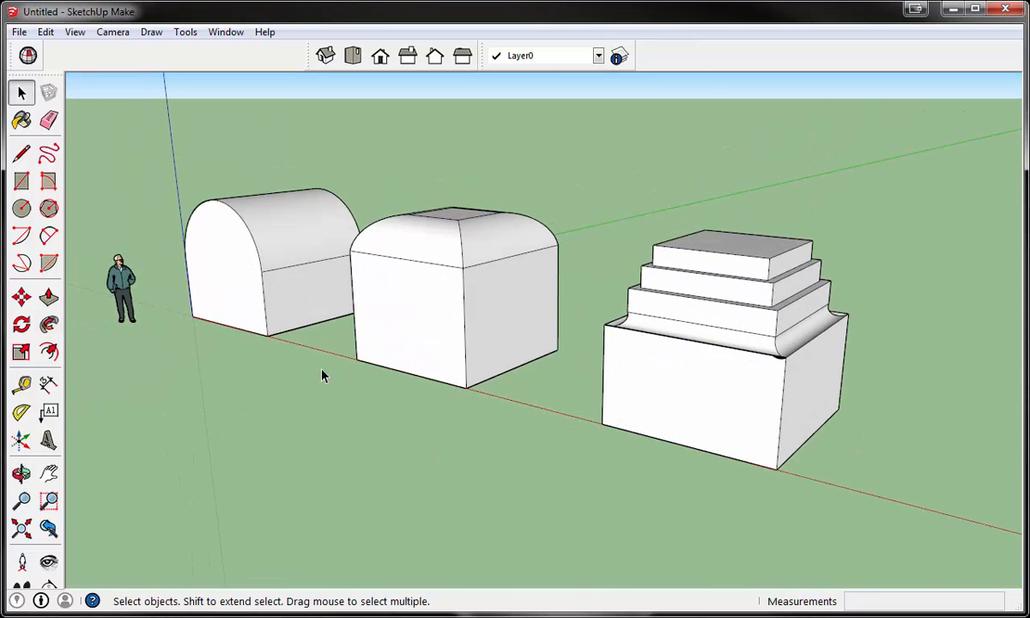
- Draw a 10' by 10' rectangle on the ground with one side along the red axis, just beyond the third block
scroll(322, 375, "down", 5)
scroll(628, 427, "up", 3)
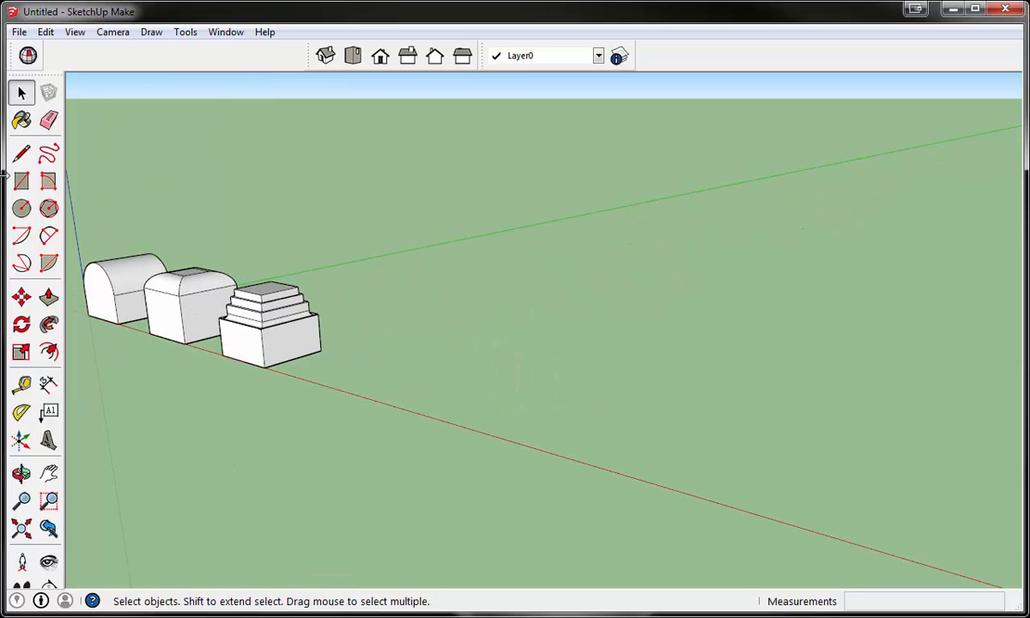
left_click(22, 181)
scroll(317, 344, "up", 3)
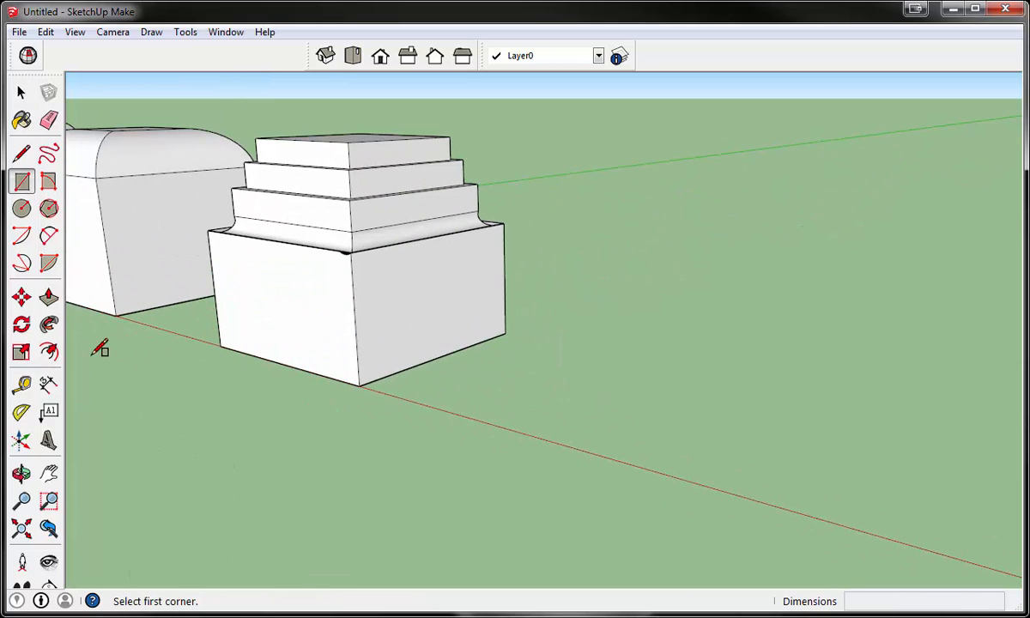
middle_click_drag(296, 397, 374, 471)
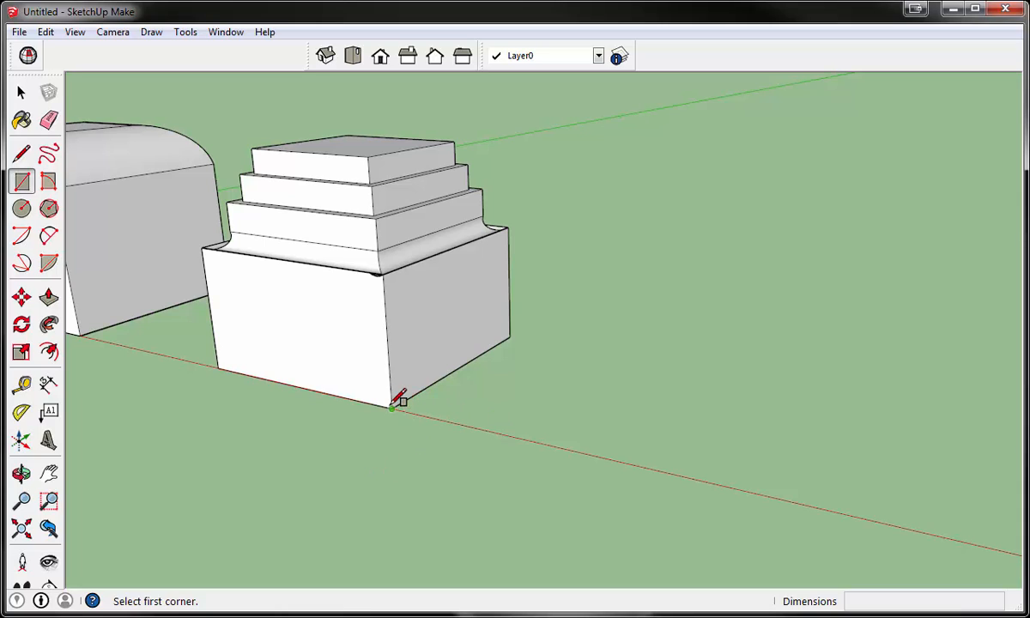
left_click(448, 421)
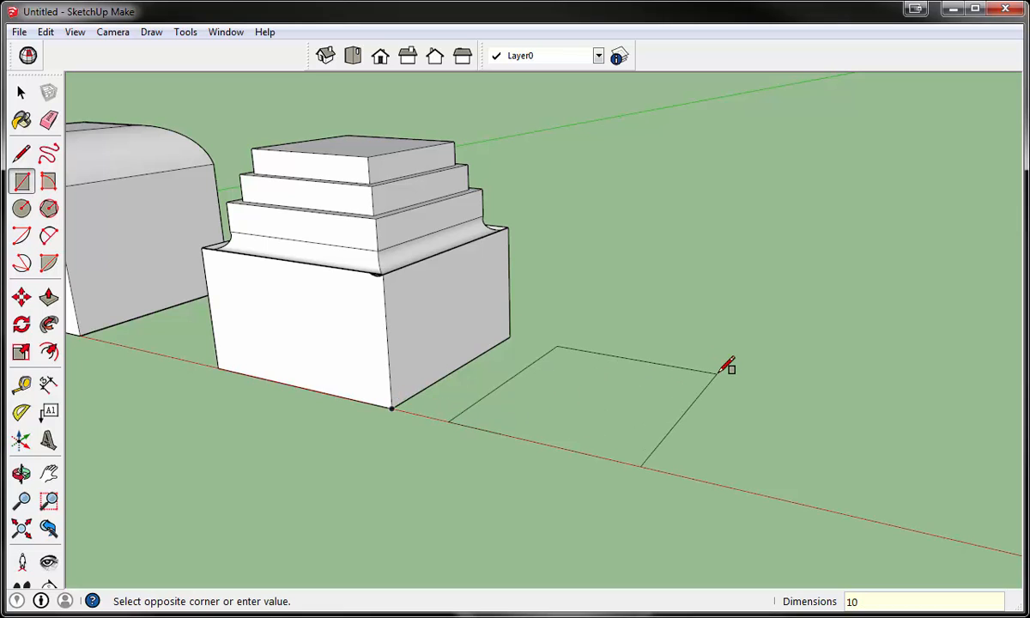
type("10',10'")
key("Return")
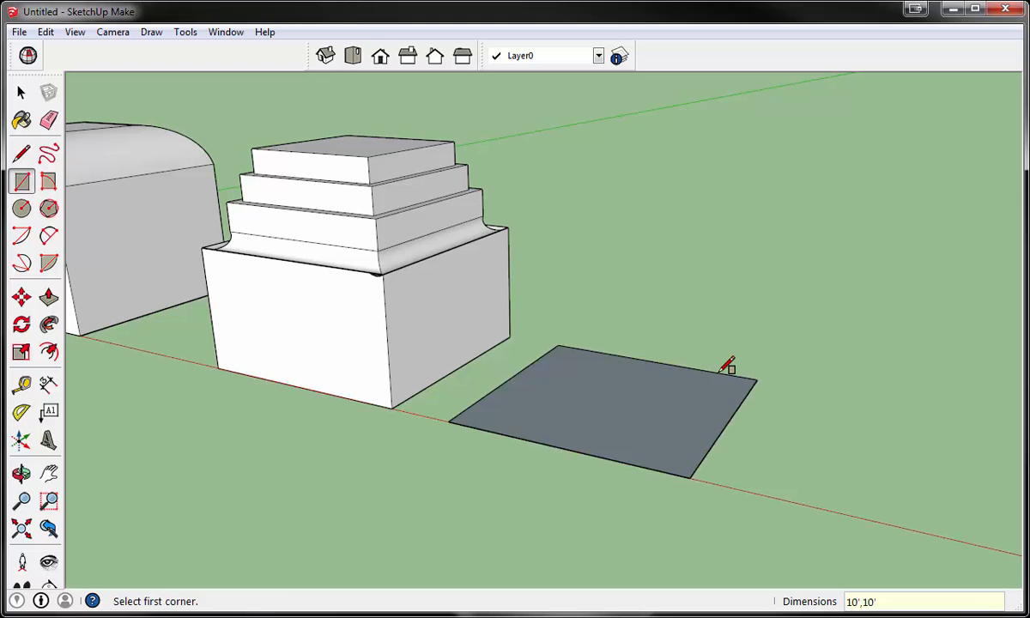
- Push/Pull the new square up 10' into a fourth cube
key("p")
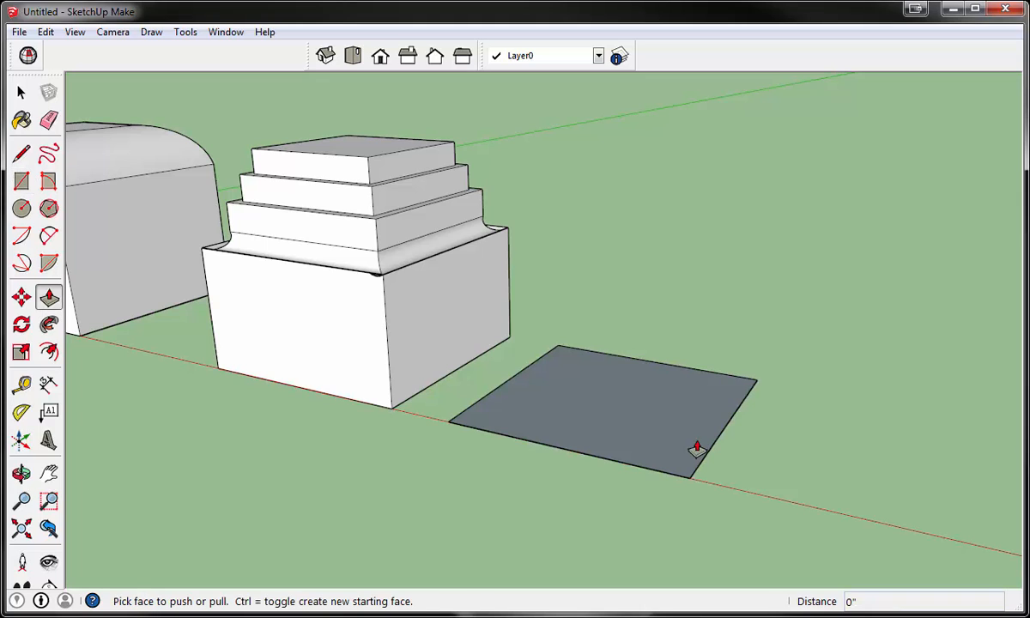
left_click(695, 448)
type("10")
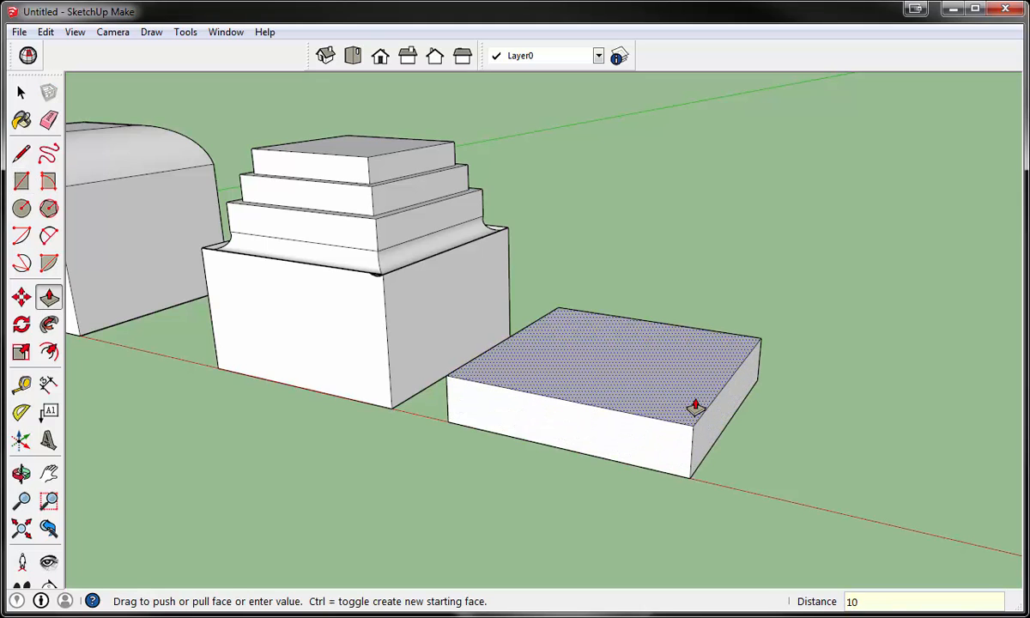
type("'")
key("Return")
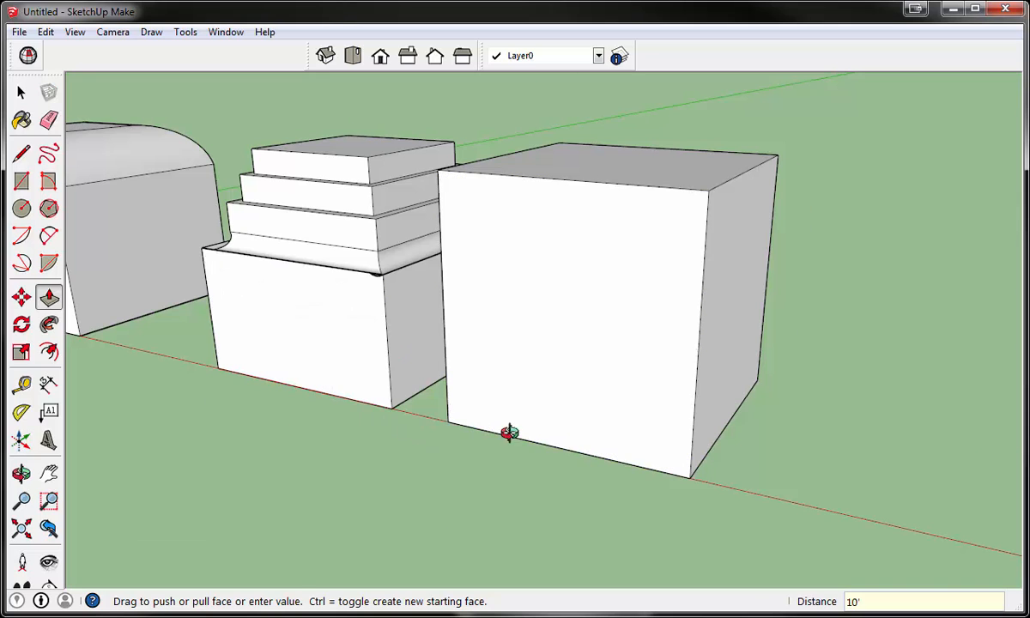
- Copy the whole fourth cube along the red axis, leaving about one cube's width between the two, and clear the selection
middle_click_drag(510, 432, 431, 409)
key("space")
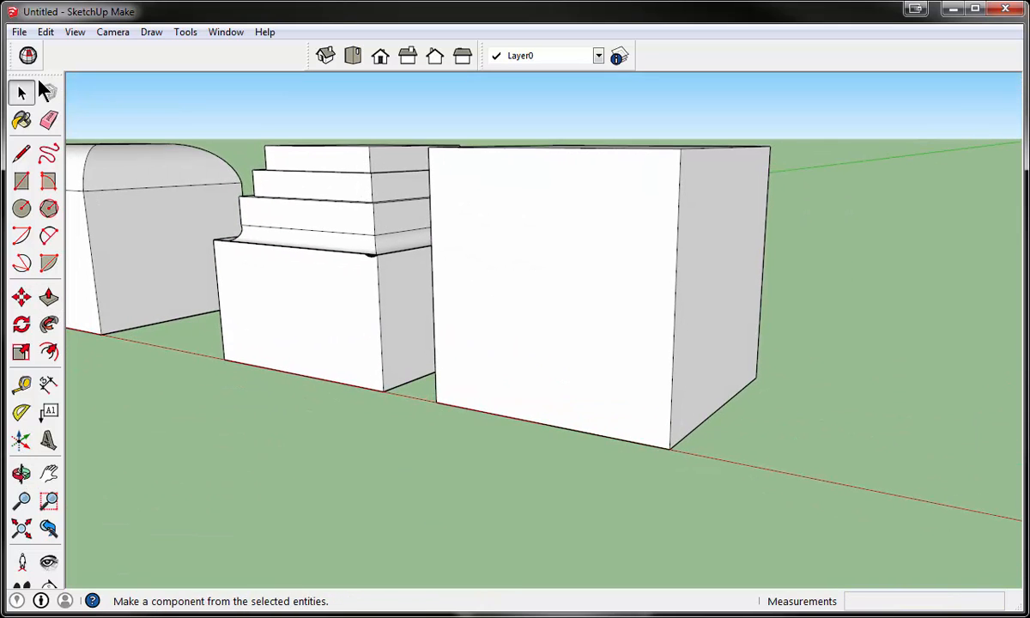
triple_click(529, 309)
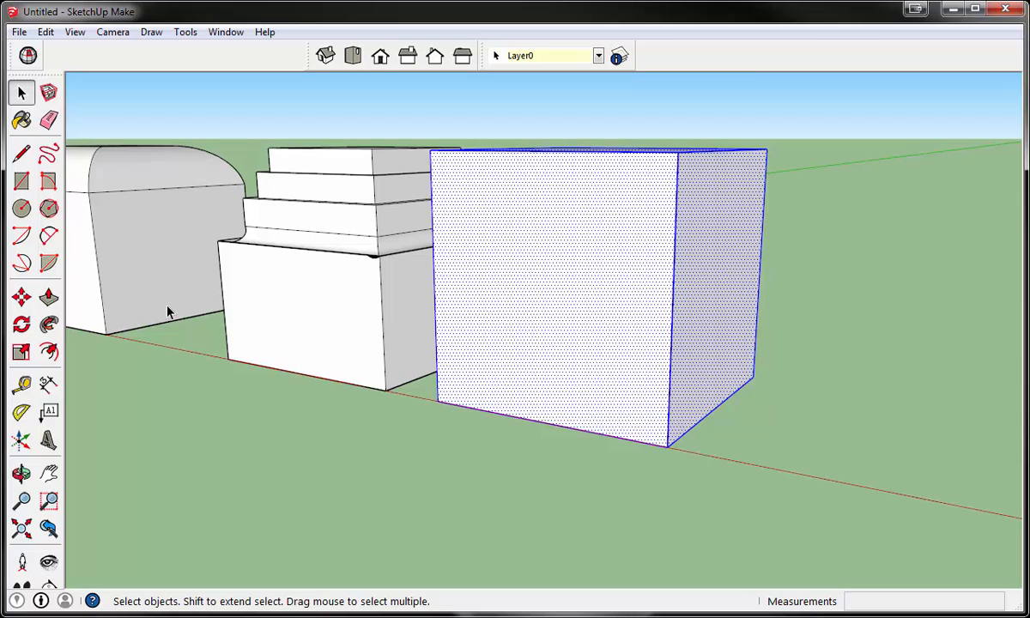
left_click(23, 298)
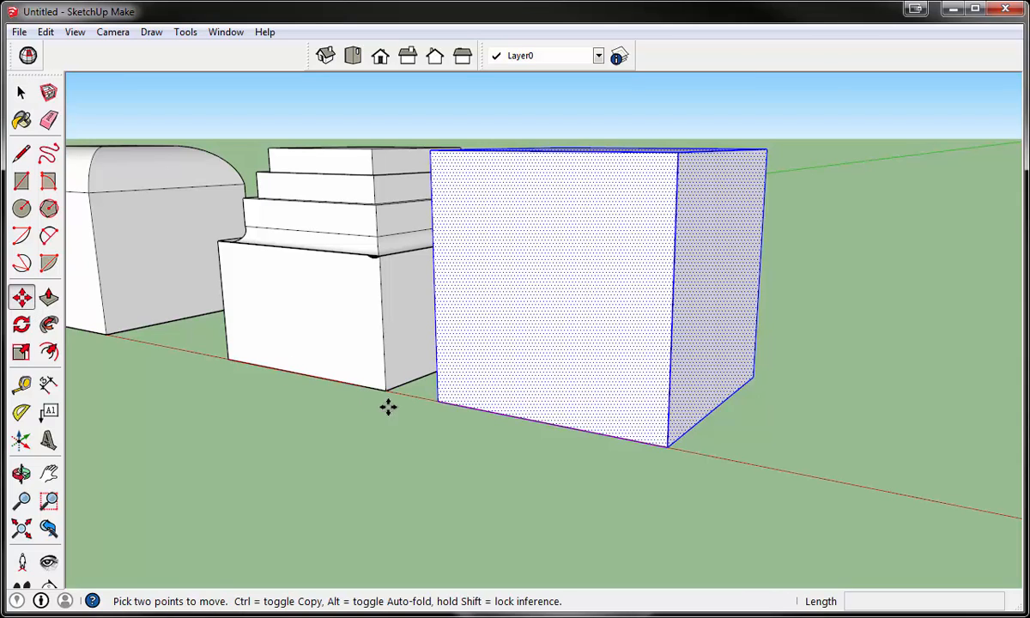
key("ctrl")
left_click(442, 403)
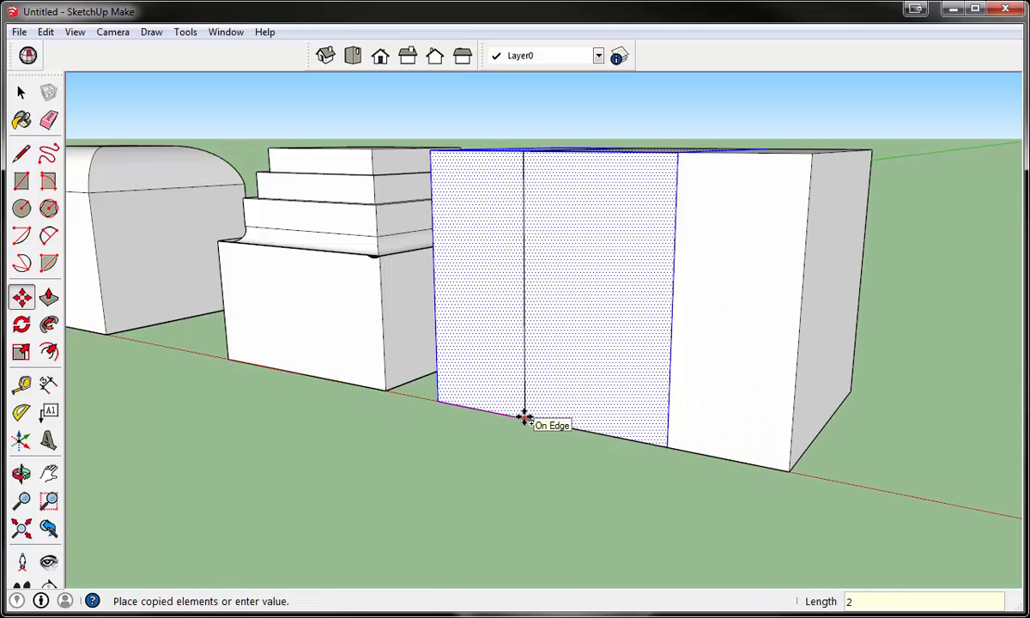
key("Return")
scroll(525, 417, "down", 5)
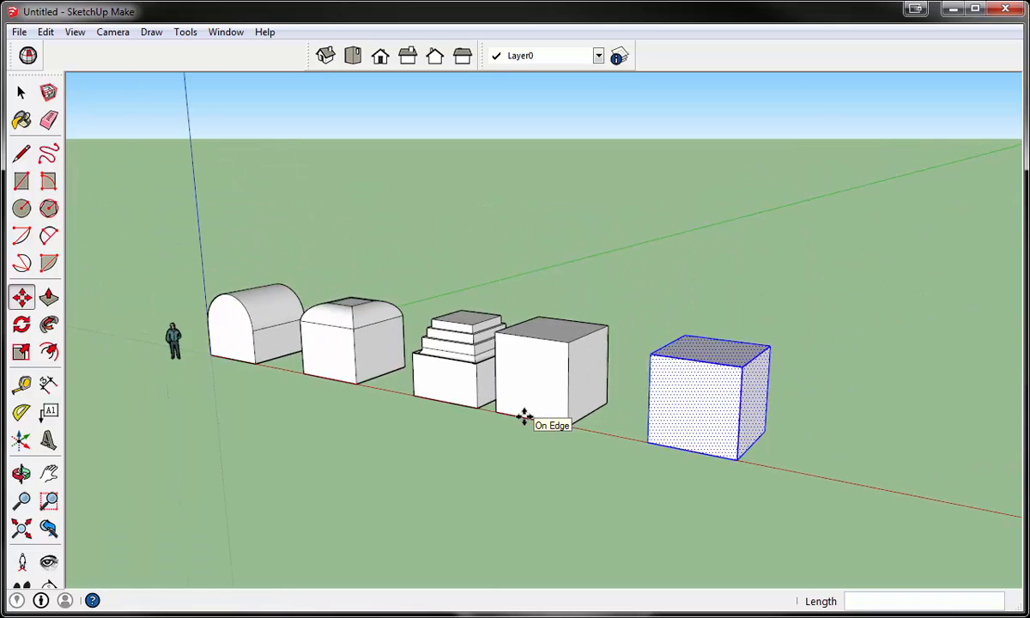
scroll(725, 432, "up", 2)
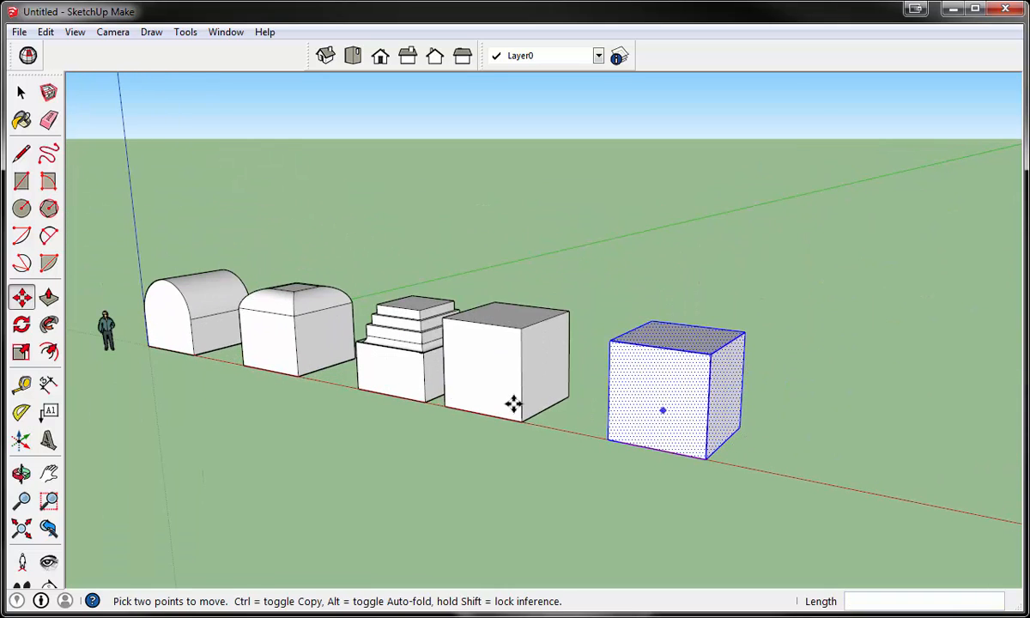
left_click(21, 91)
left_click(359, 433)
- Offset the fifth cube's front face outline inward twice, placing the second square about 1' 2" inside the first
scroll(446, 397, "up", 2)
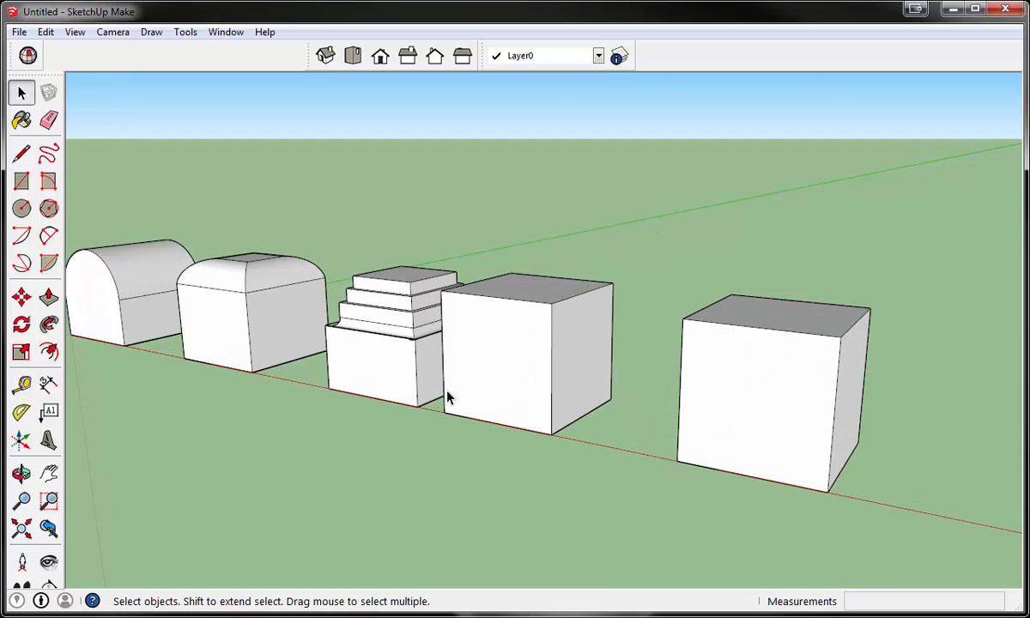
scroll(447, 396, "down", 2)
scroll(699, 409, "up", 2)
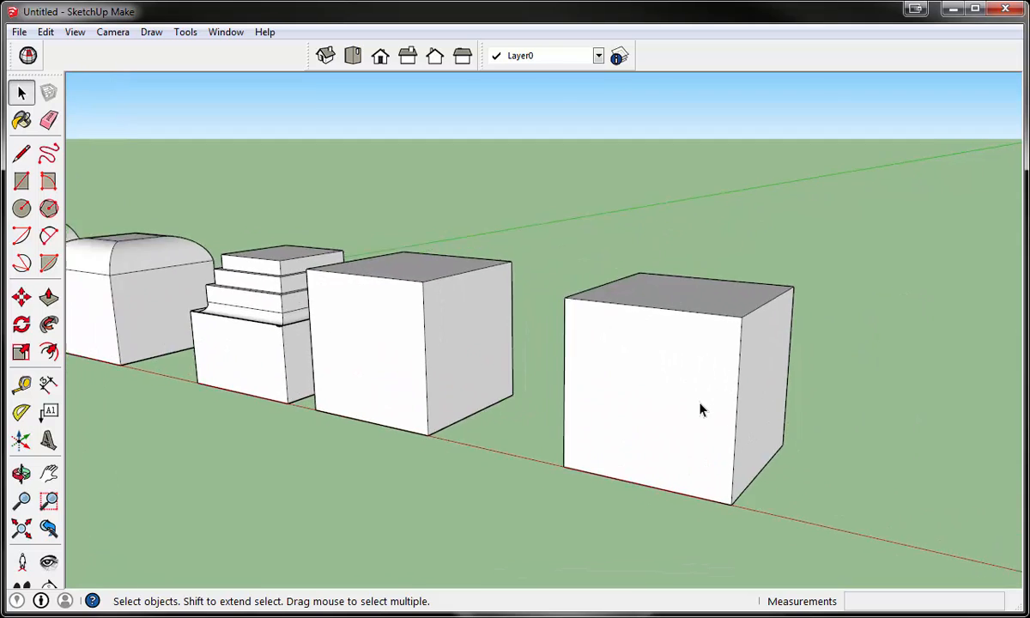
scroll(722, 397, "down", 2)
scroll(763, 404, "up", 1)
scroll(807, 434, "down", 1)
middle_click_drag(831, 446, 812, 419)
scroll(812, 421, "up", 3)
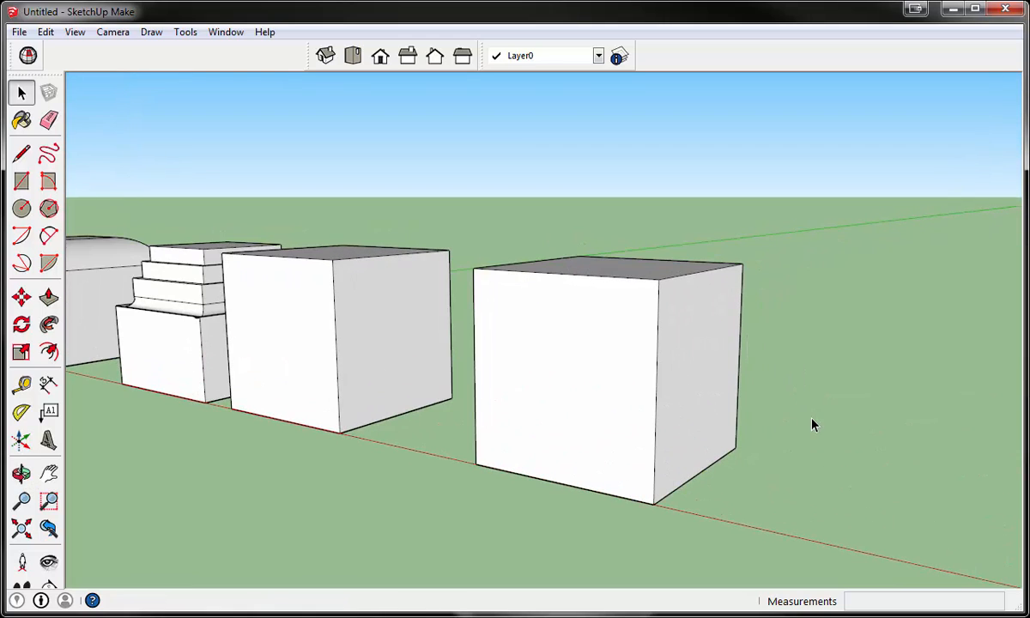
middle_click_drag(605, 363, 636, 349)
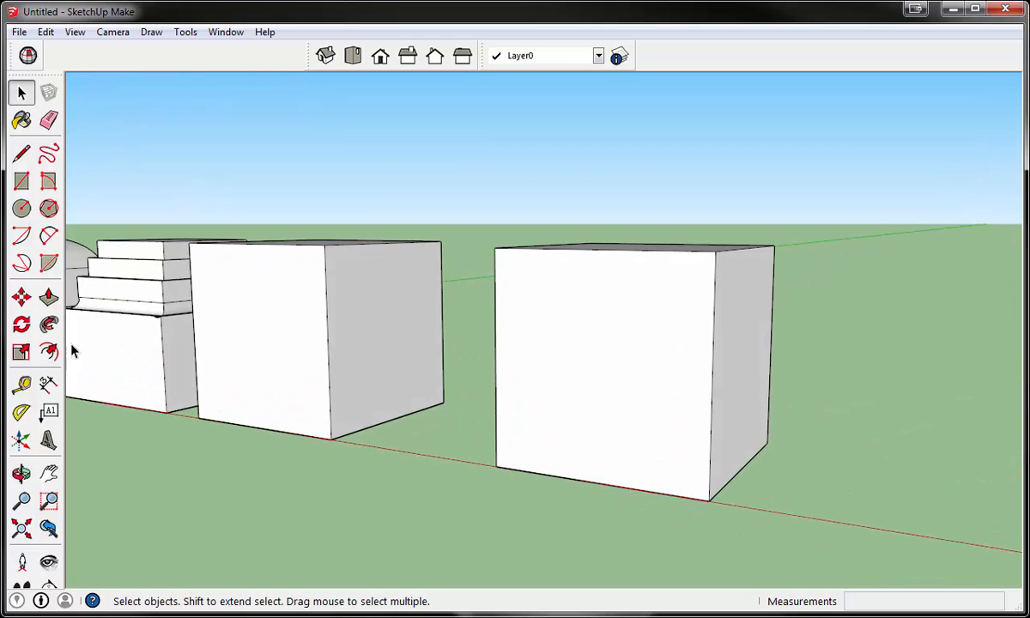
left_click(48, 351)
left_click(620, 251)
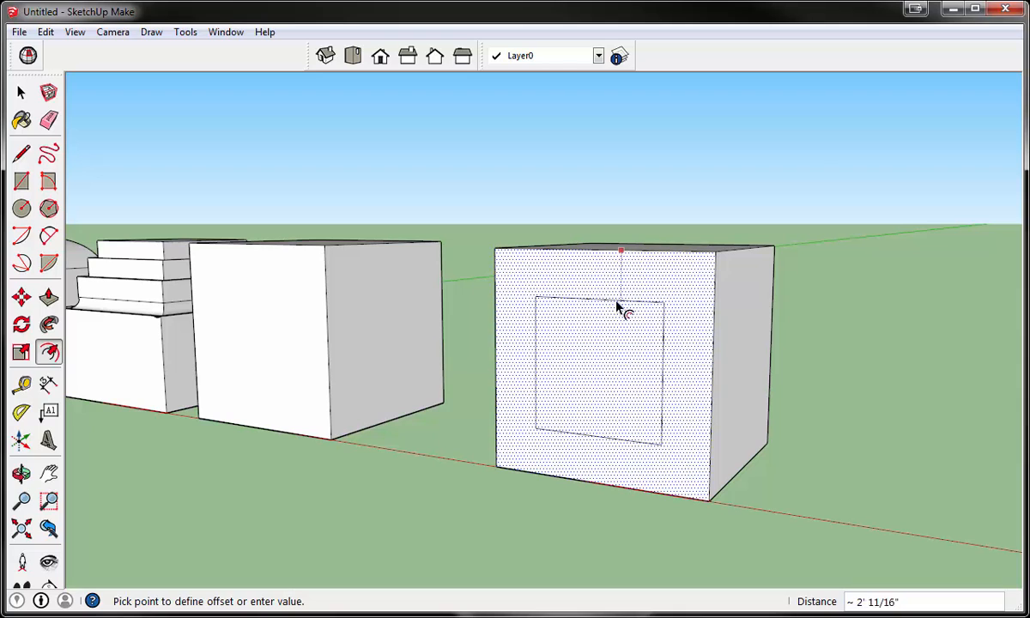
left_click(625, 286)
left_click(613, 337)
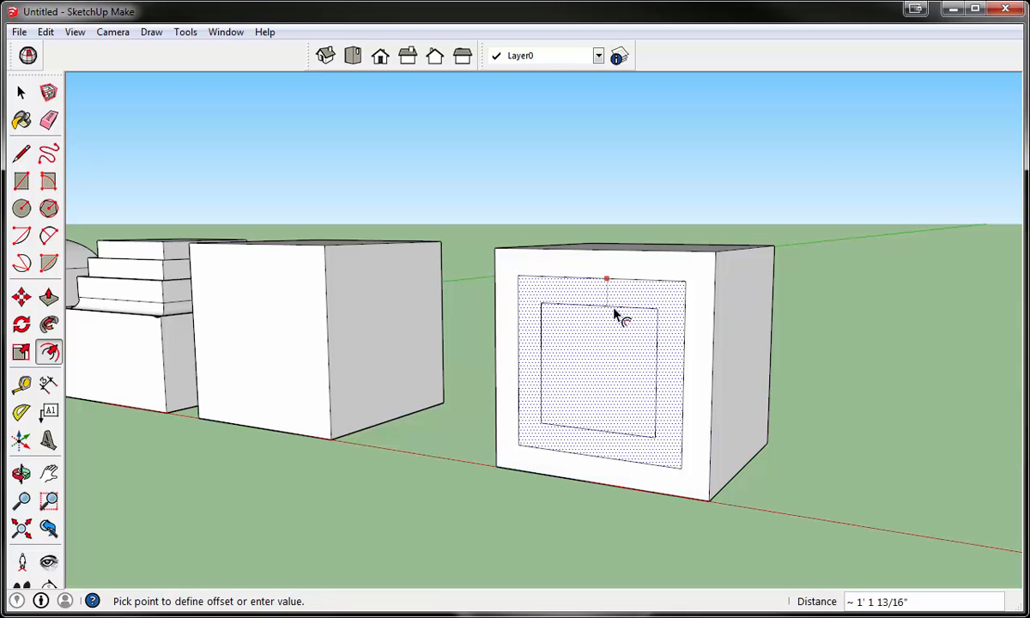
left_click(615, 318)
key("c")
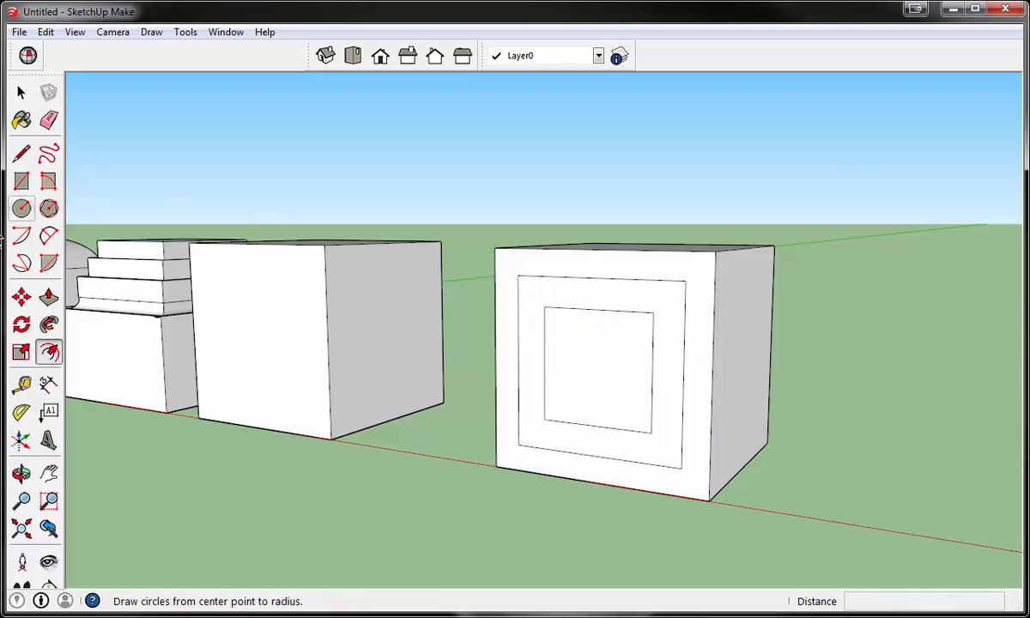
- Push the band between the fifth cube's two offset squares in about 2' 10" and the inner square in about 3' 8"
left_click(48, 296)
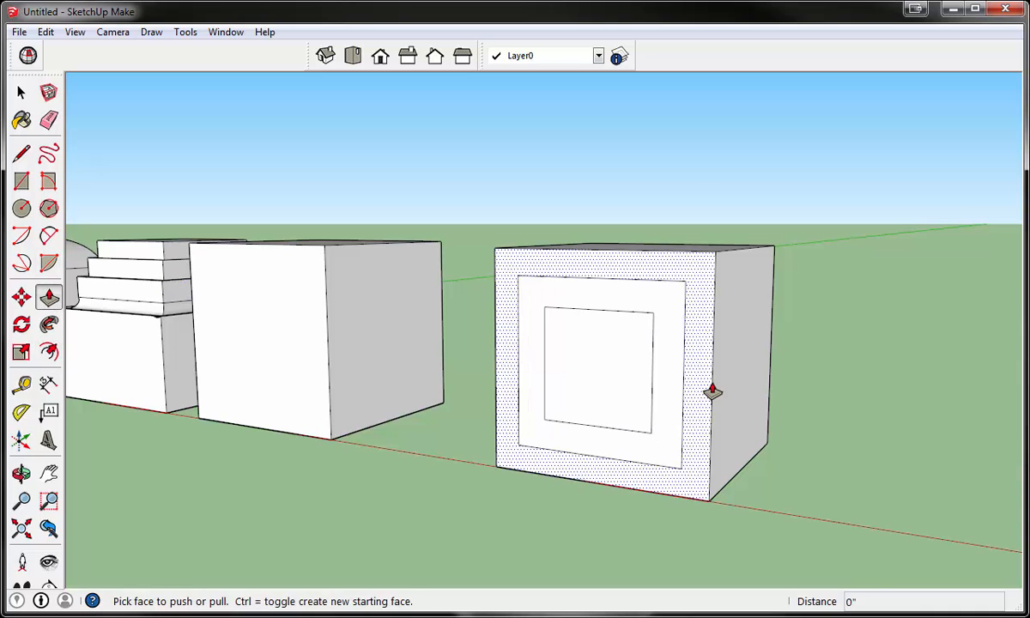
middle_click_drag(712, 390, 575, 360)
left_click(570, 353)
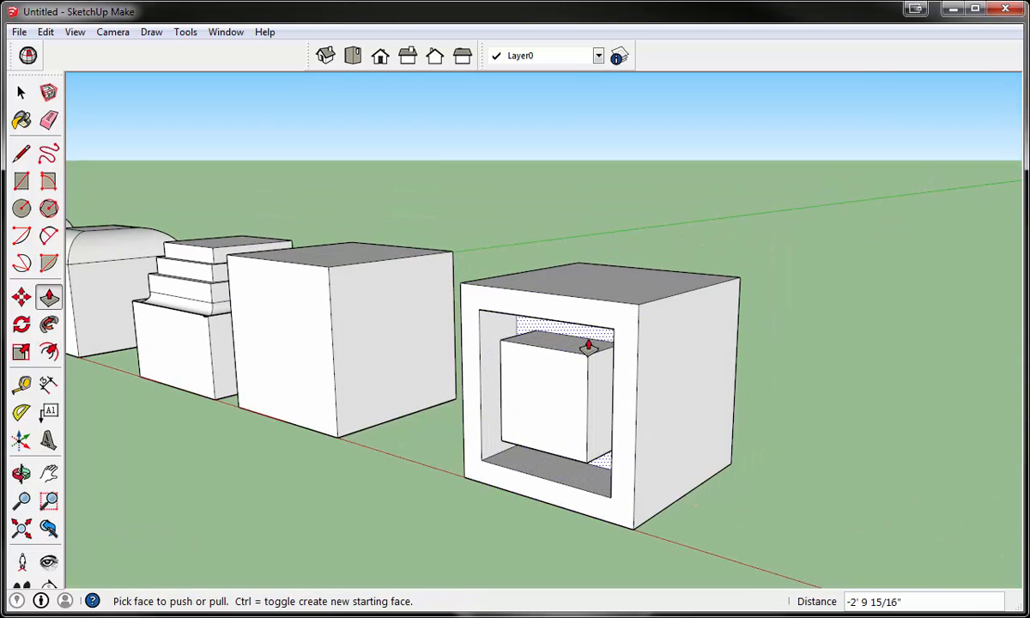
left_click(533, 410)
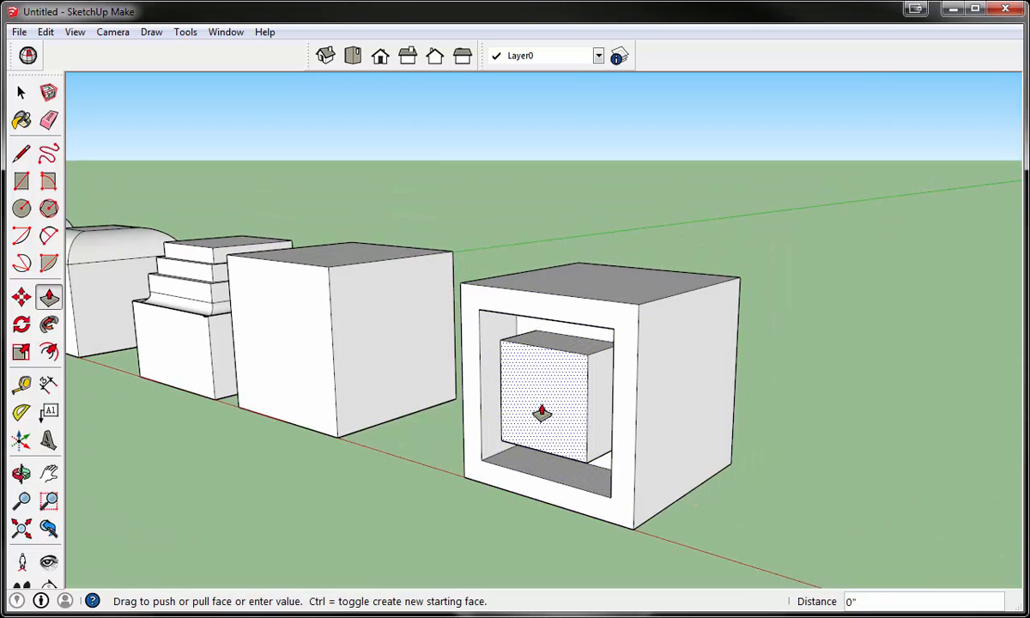
left_click(580, 393)
- Paint the fifth cube's top face, front frame and innermost square with Color_I09 from the Colors collection
middle_click_drag(479, 419, 534, 398)
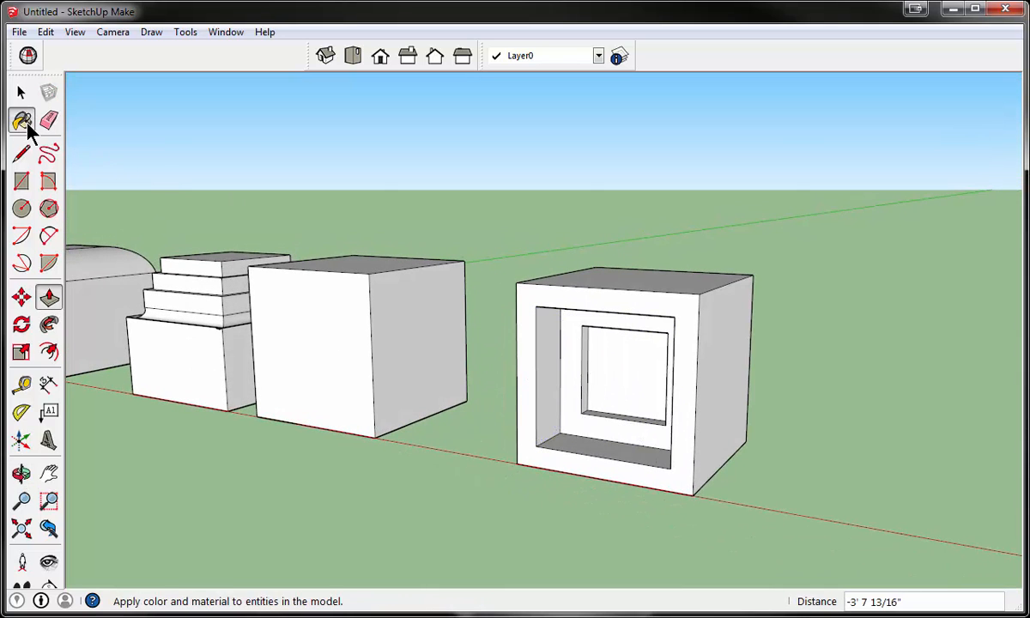
left_click(26, 123)
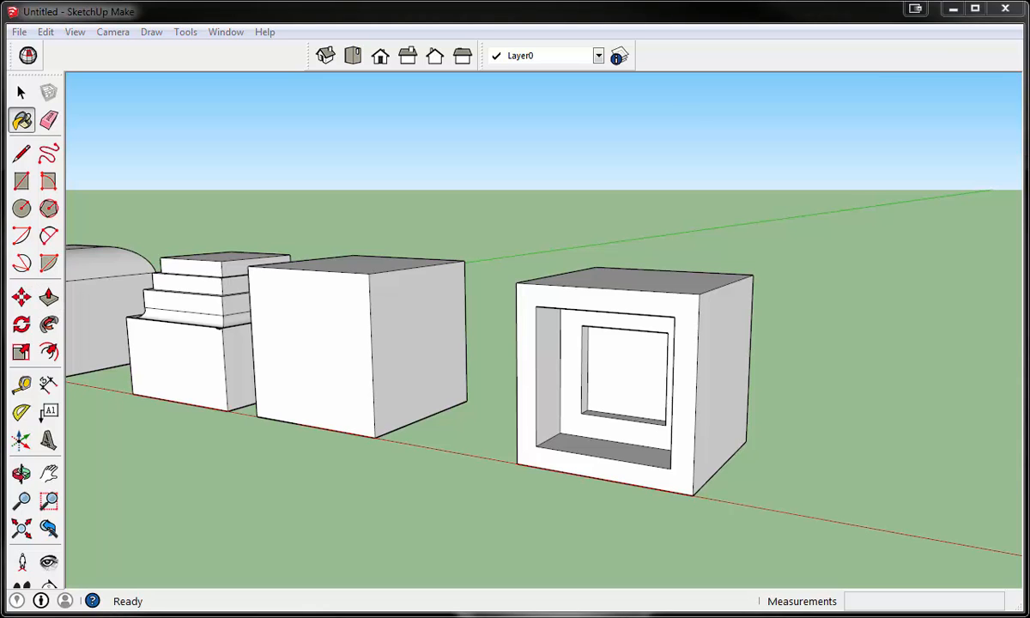
left_click_drag(1029, 48, 947, 47)
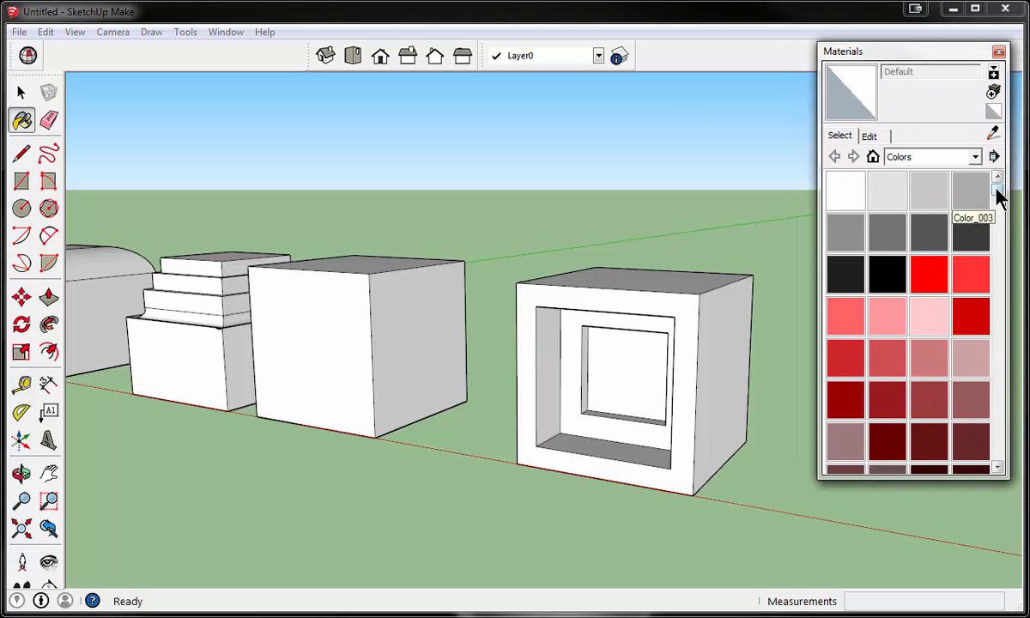
left_click_drag(997, 194, 981, 371)
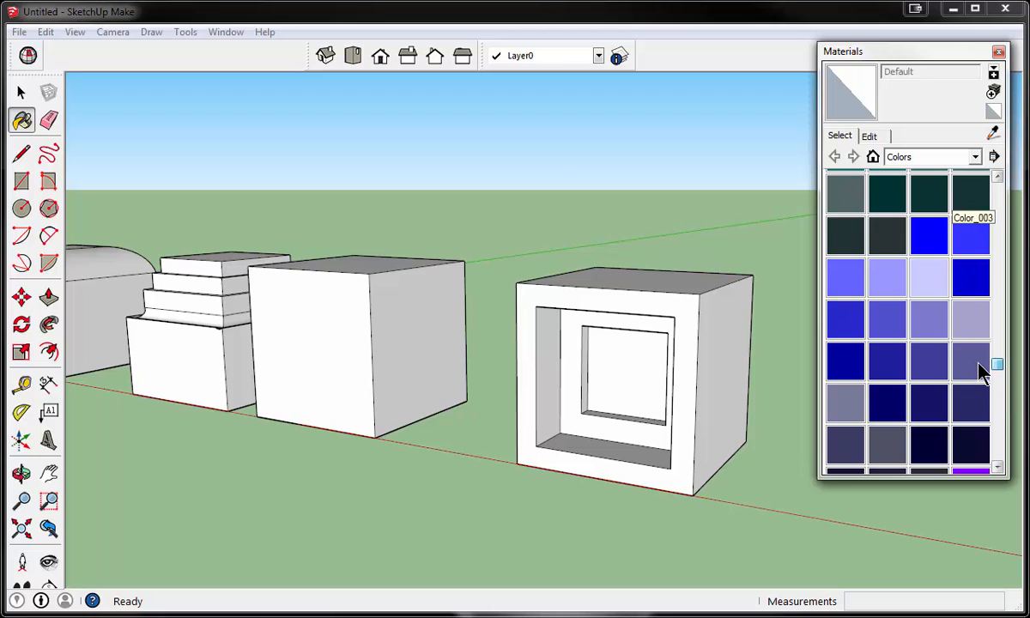
left_click(930, 320)
left_click(636, 283)
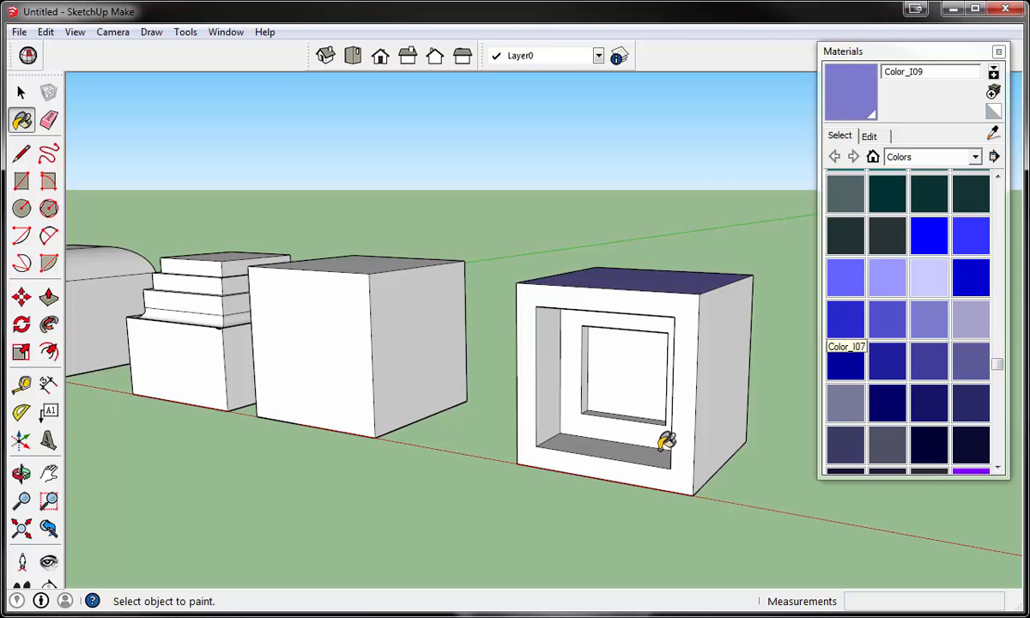
left_click(623, 470)
left_click(590, 348)
- Paint the recessed band around the inner square with Color_I15 and the fifth cube's outer side face with Color_I12
left_click(840, 408)
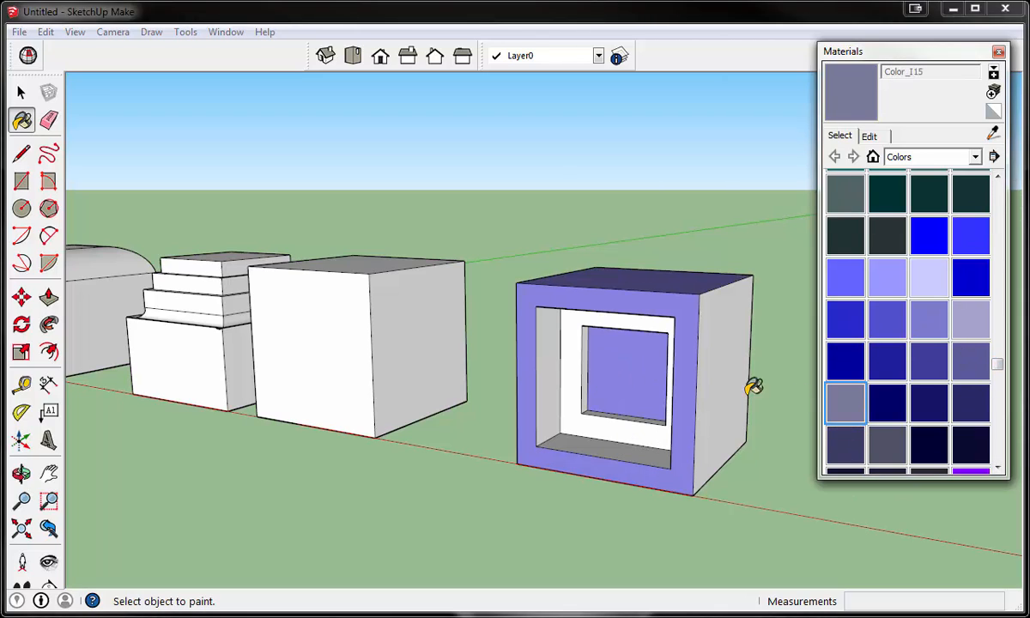
left_click(607, 424)
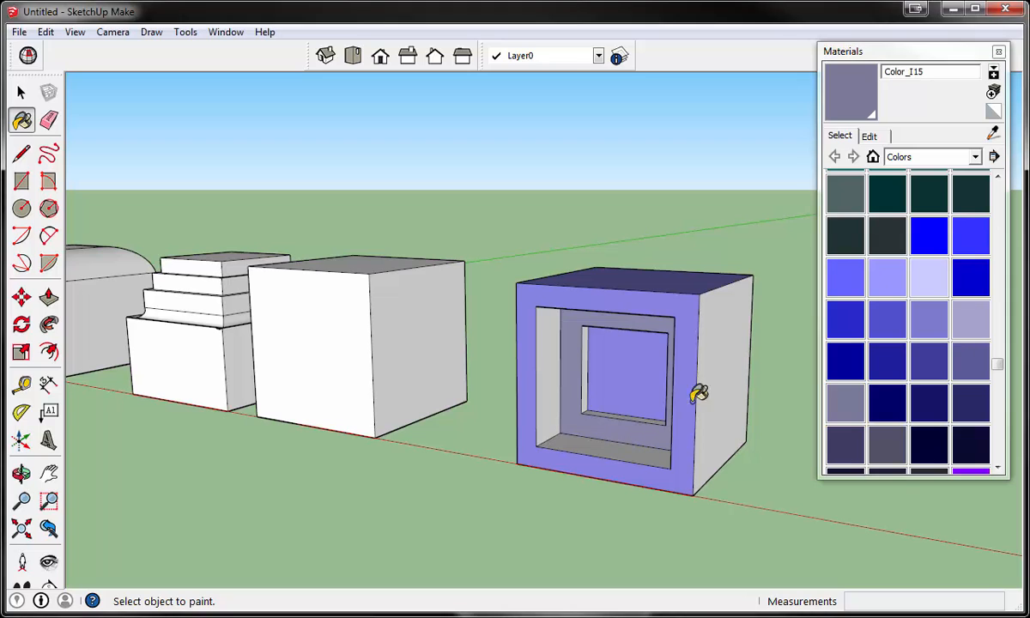
left_click(890, 365)
left_click(720, 370)
mouse_move(464, 332)
middle_mouse_down()
mouse_move(759, 330)
mouse_move(511, 306)
middle_mouse_up()
left_click(667, 335)
- View the whole row of five blocks and collapse the Materials window to its title bar
scroll(644, 309, "down", 3)
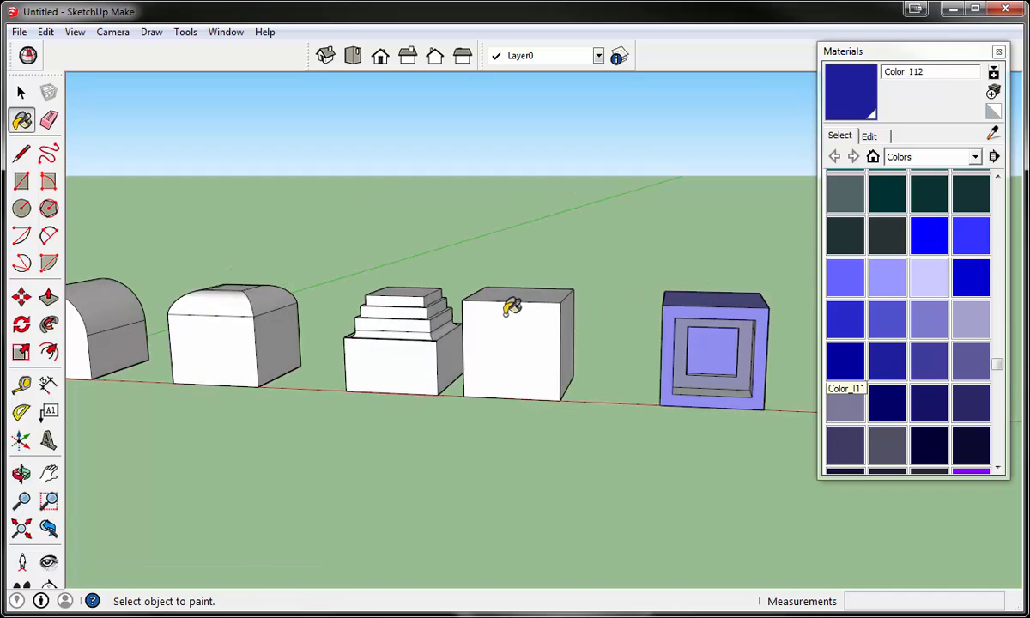
mouse_move(692, 356)
middle_mouse_down()
mouse_move(515, 350)
mouse_move(519, 363)
mouse_move(563, 357)
middle_mouse_up()
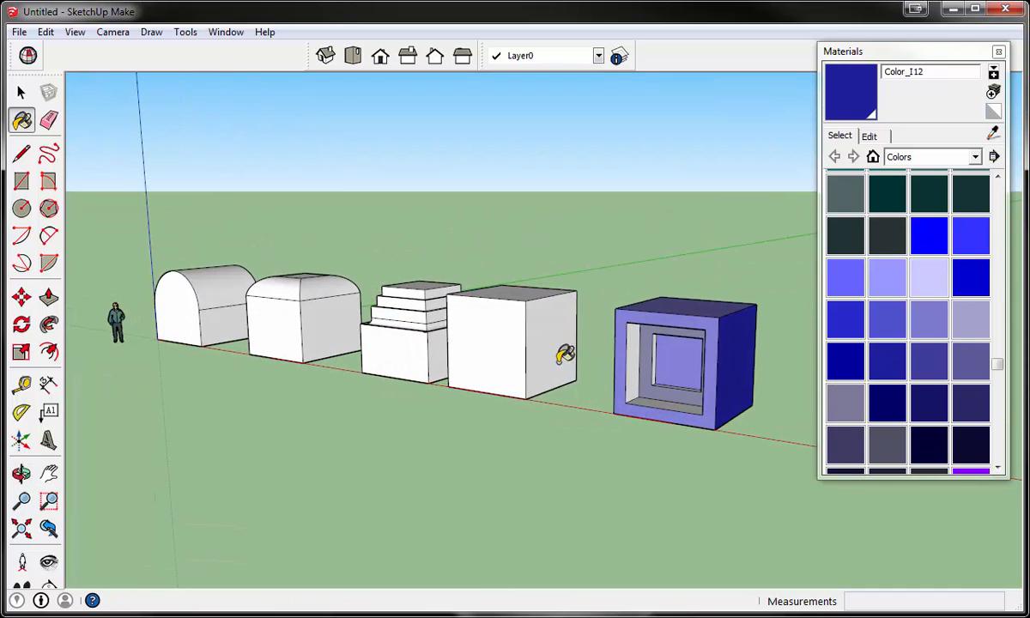
left_click(926, 51)
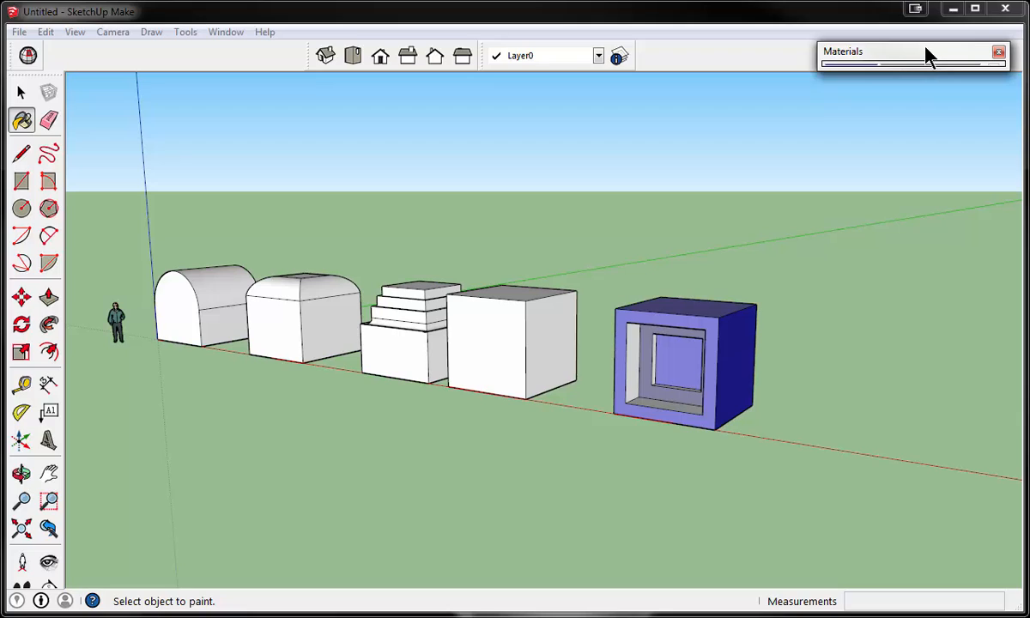
mouse_move(927, 54)
left_mouse_down()
mouse_move(939, 36)
mouse_move(925, 51)
left_mouse_up()
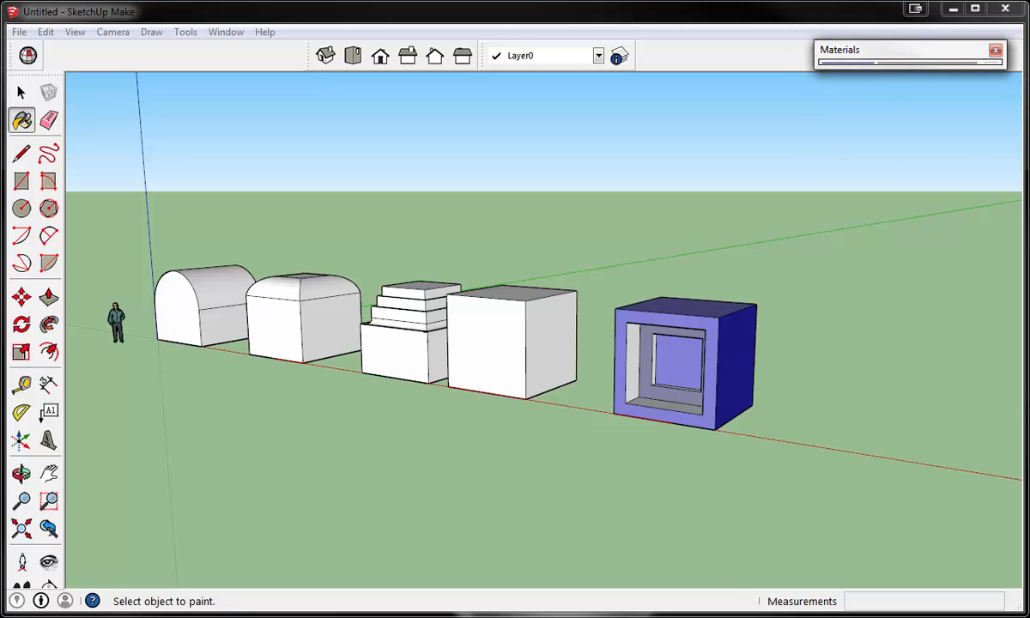
- Select all faces and edges of the blue fifth block, make them a group and deselect it
key("space")
scroll(636, 401, "up", 5)
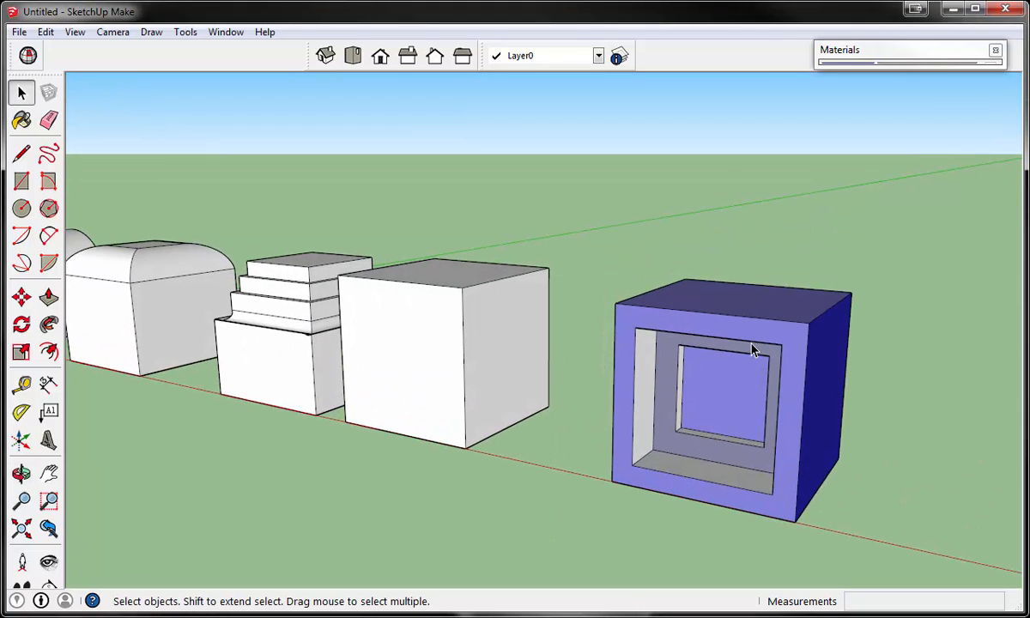
triple_click(752, 350)
scroll(752, 351, "down", 3)
right_click(753, 351)
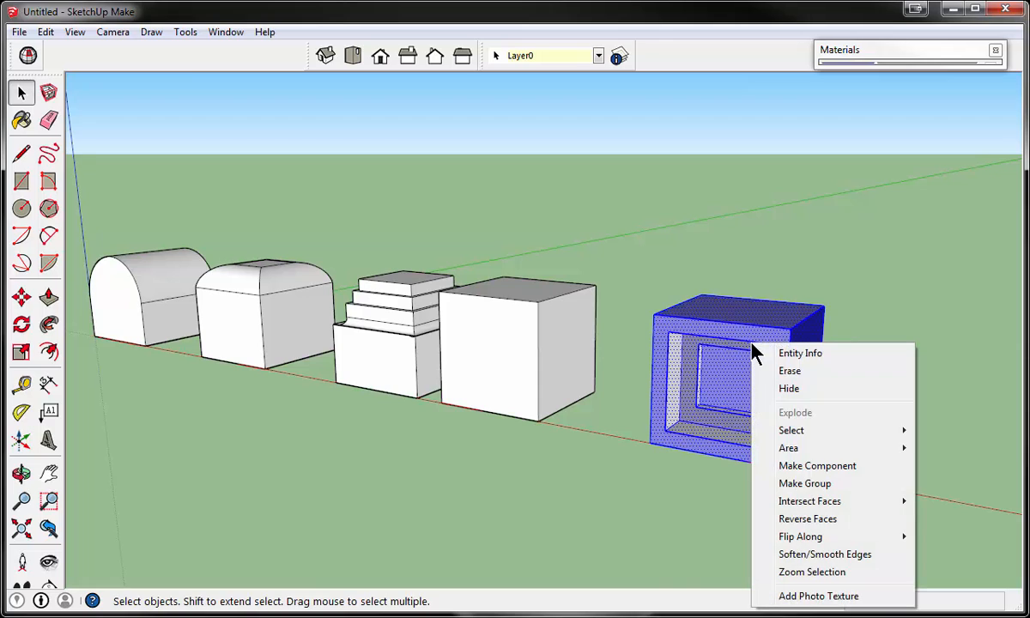
left_click(797, 485)
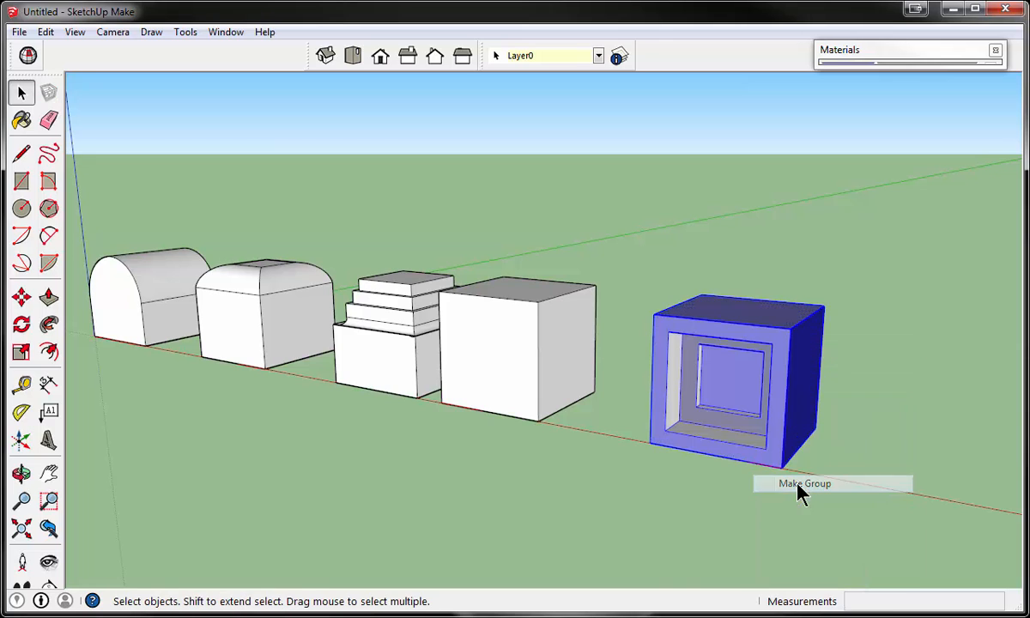
middle_click_drag(794, 419, 748, 391)
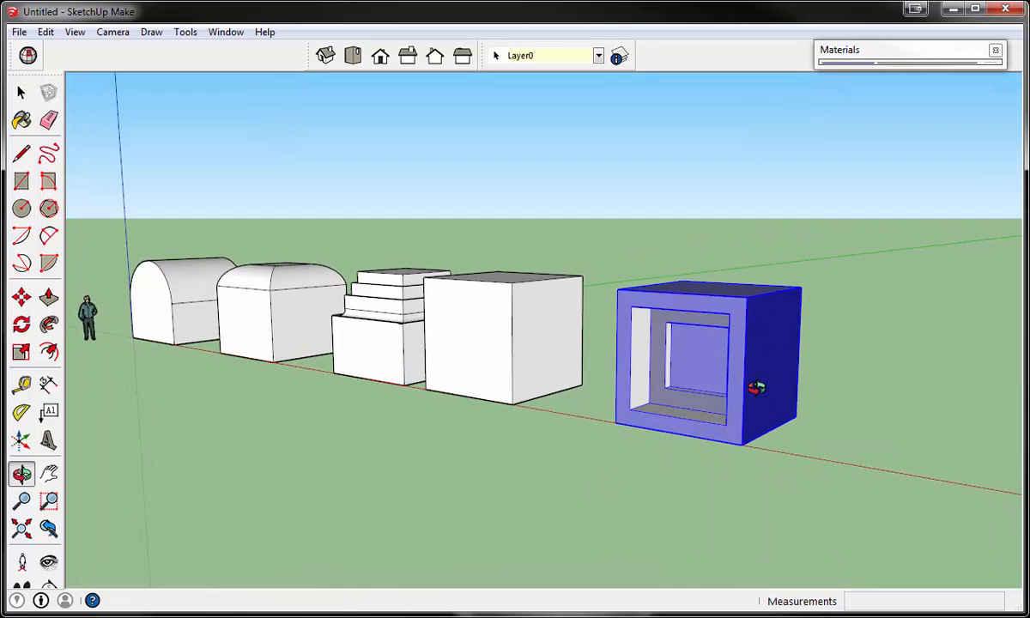
left_click(611, 442)
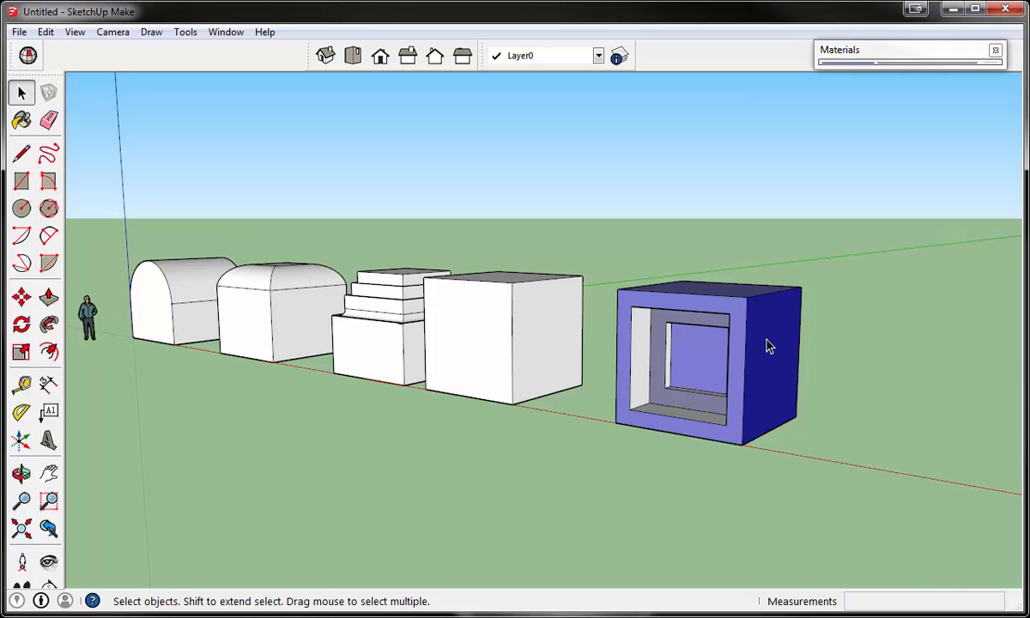
- Draw an upright rectangle about 6' 1" by 3' 4" on the blue group's outer side face
middle_click_drag(770, 346, 727, 373)
left_click(21, 181)
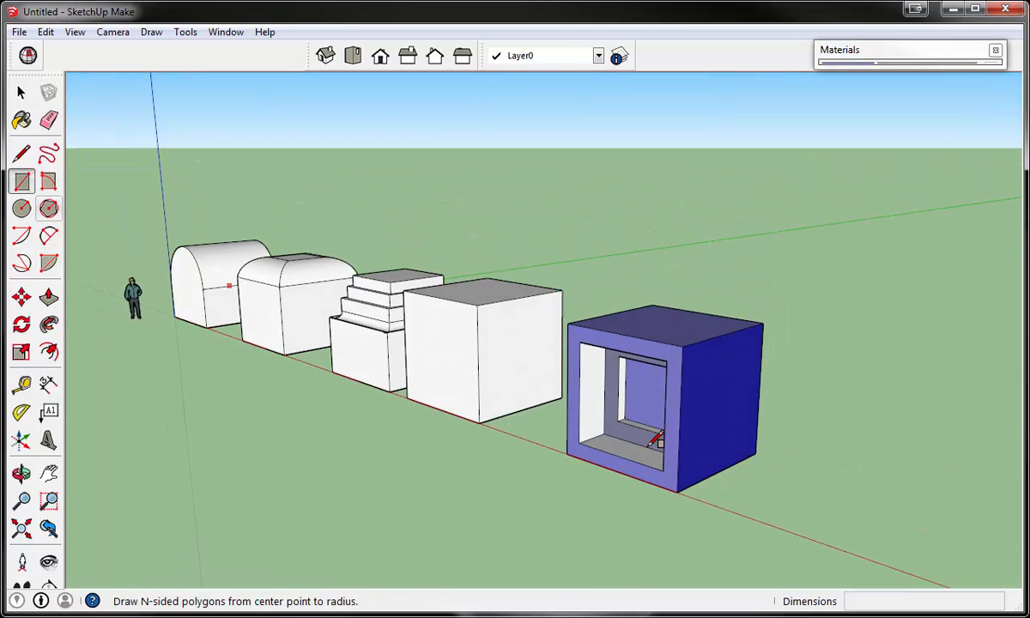
left_click(707, 375)
left_click(731, 447)
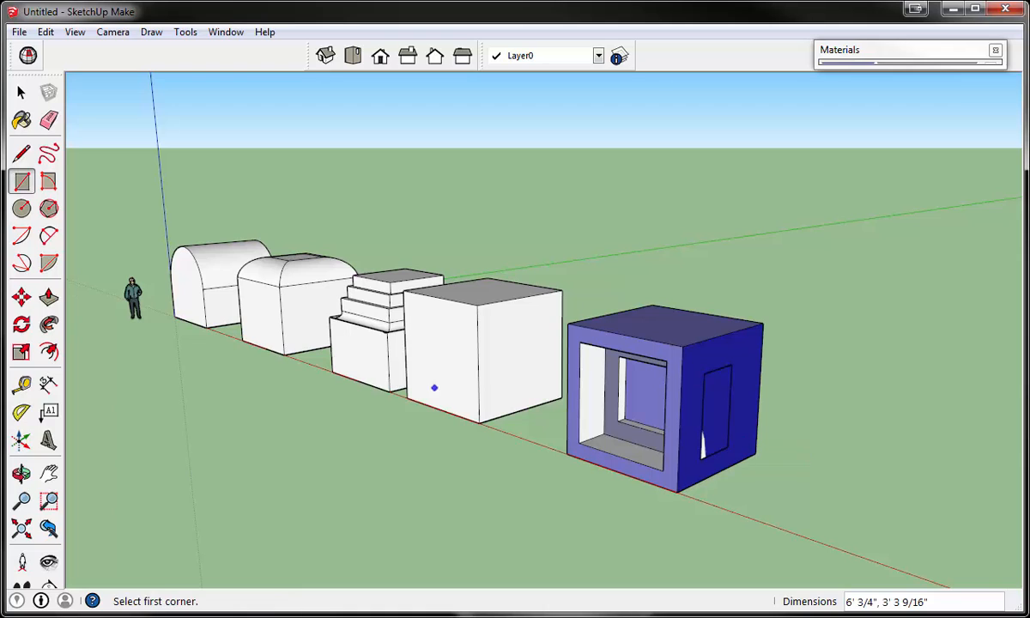
- Push the side rectangle about 14' 3" through the blue group so it extends beyond the opposite side
left_click(48, 297)
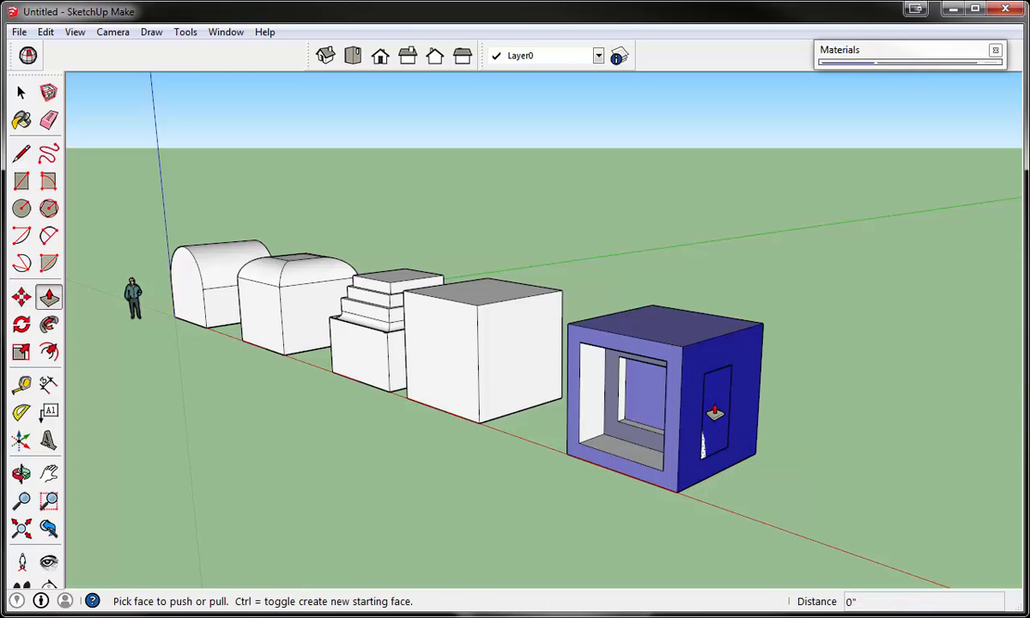
left_click(714, 412)
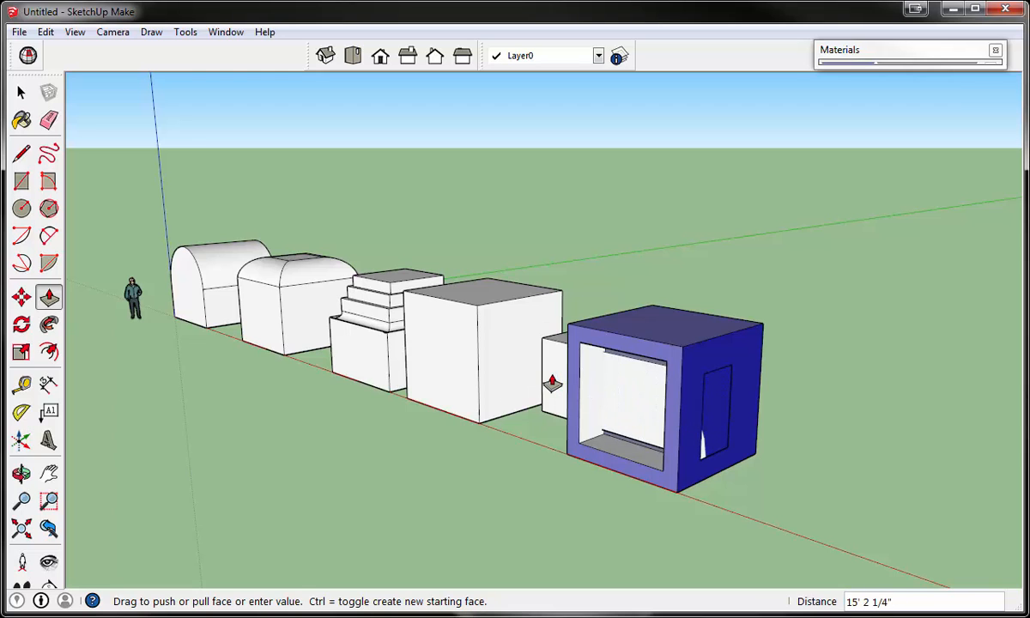
middle_click_drag(552, 383, 741, 373)
left_click(719, 372)
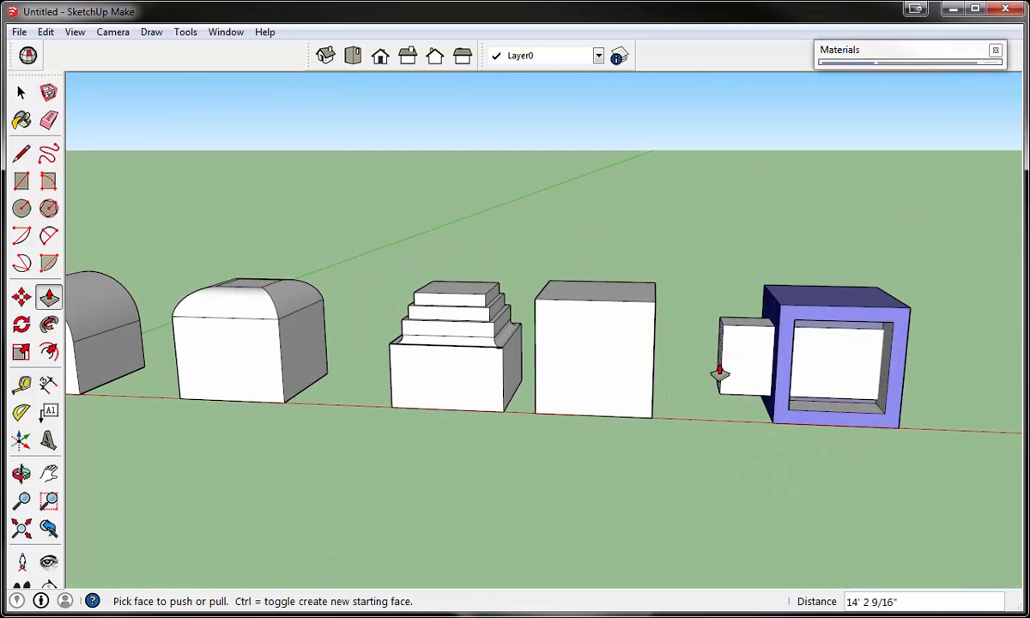
middle_click_drag(881, 283, 154, 292)
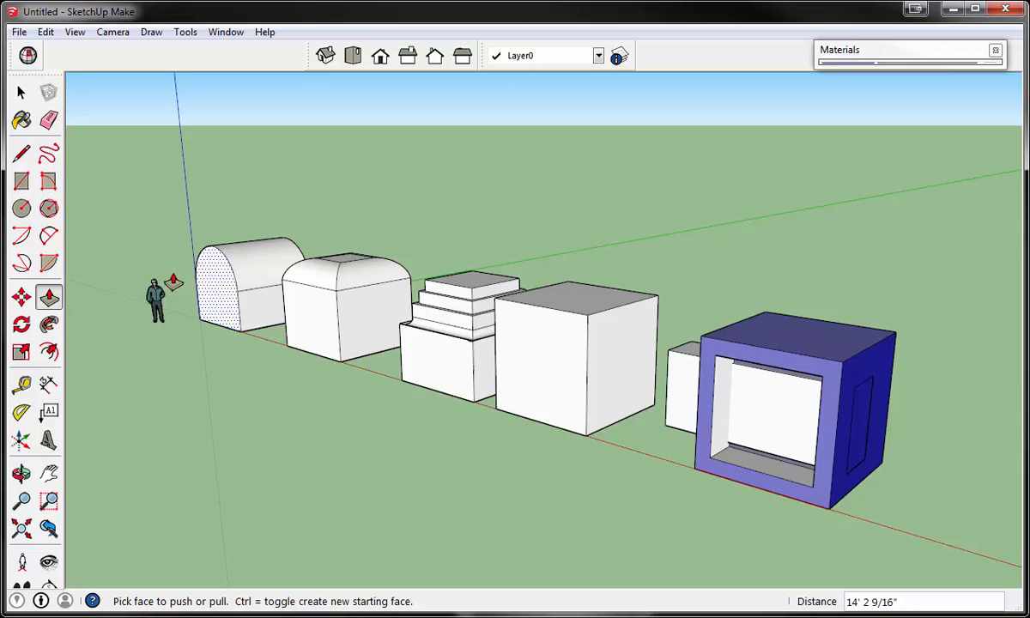
- Try to move the blue group about 10' 8" forward, away from the loose box pushed through it
left_click(21, 298)
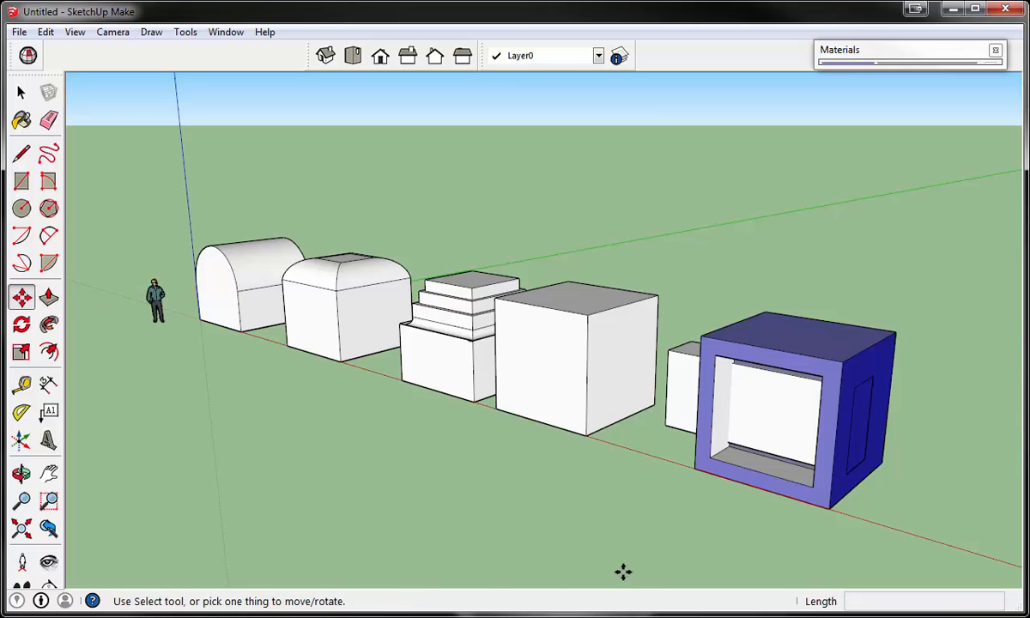
left_click(782, 493)
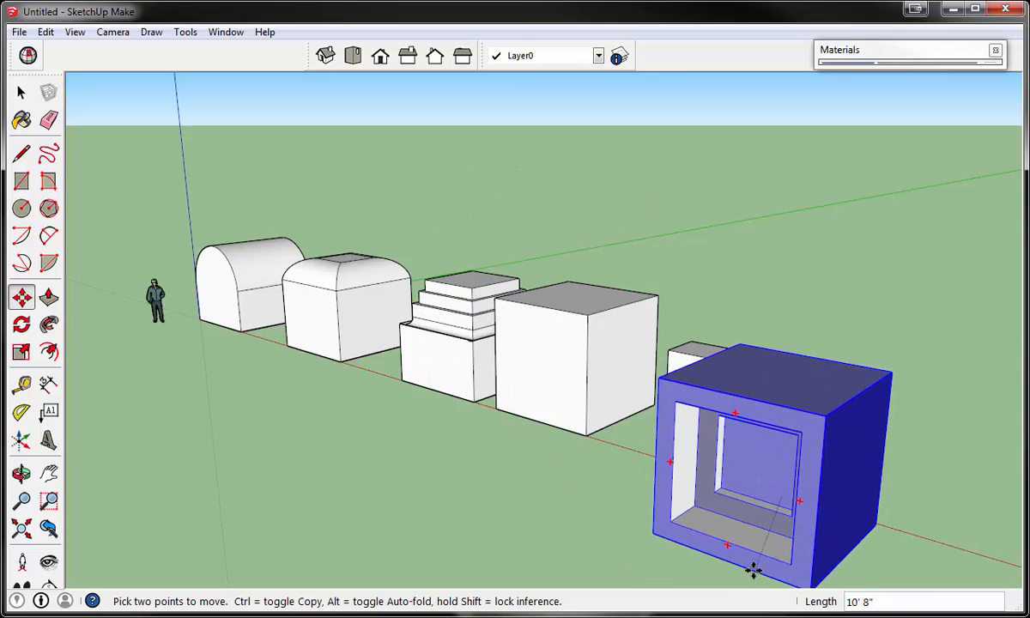
key("Escape")
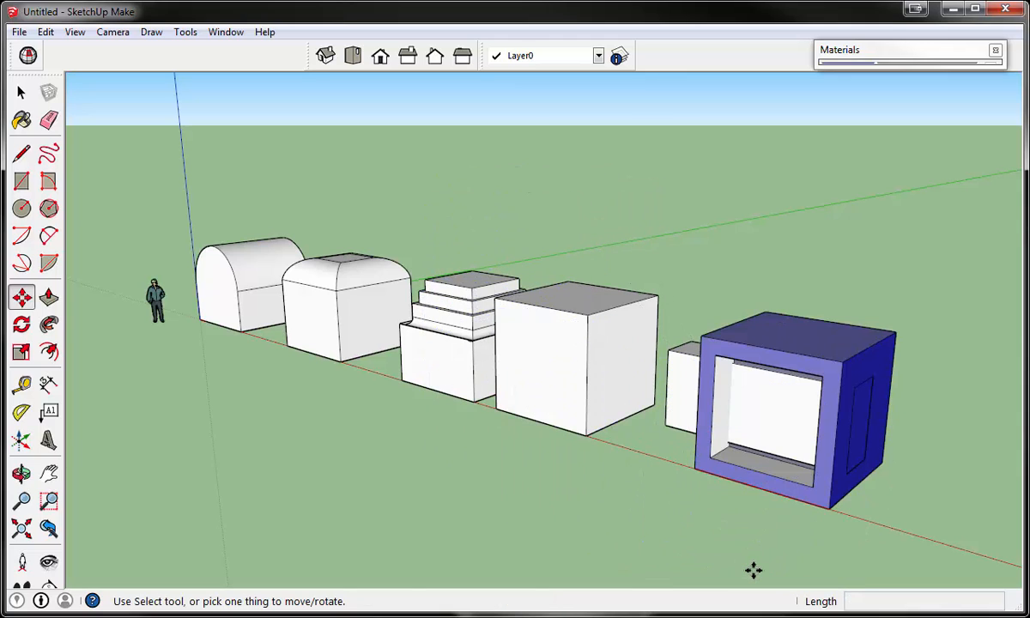
middle_click_drag(752, 498, 733, 495)
scroll(782, 328, "down", 3)
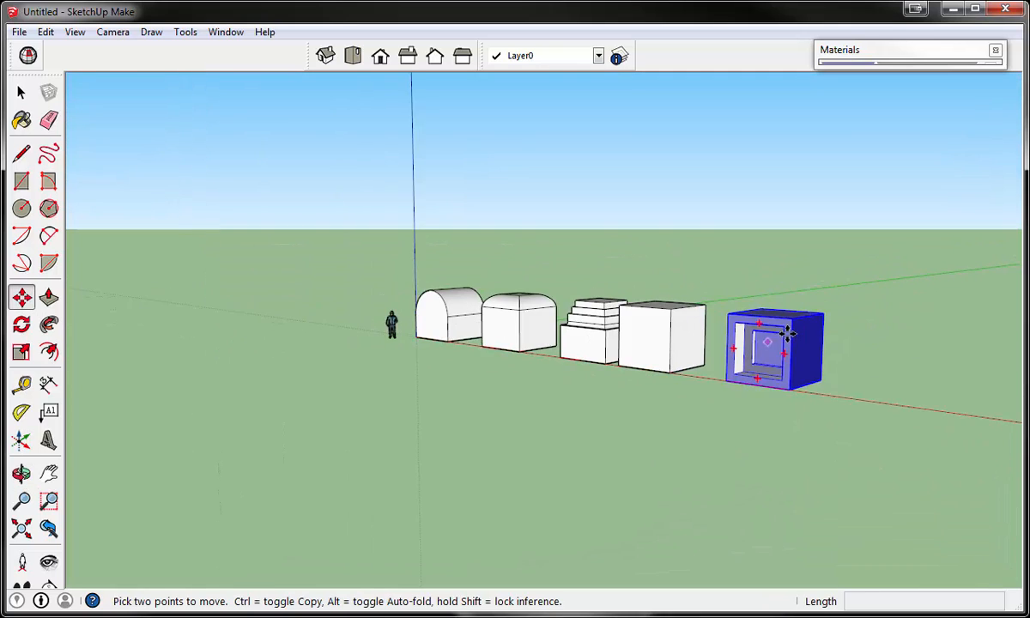
- Copy the blue group diagonally up onto its upper outer corner, then copy that one diagonally down to the ground, about 14' 2" each
scroll(768, 342, "up", 4)
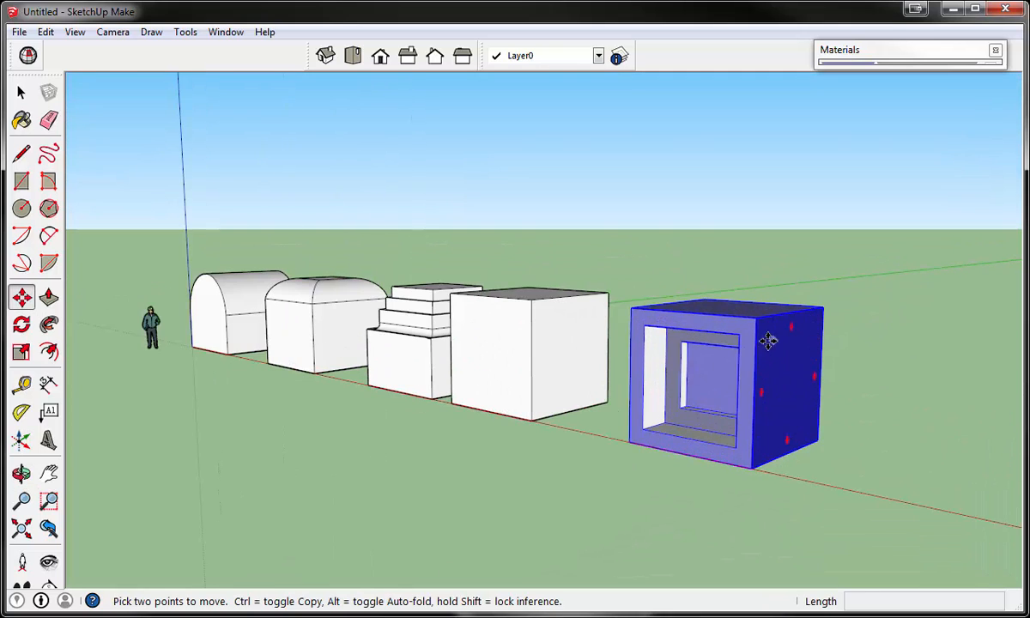
left_click(629, 441)
left_click(762, 256)
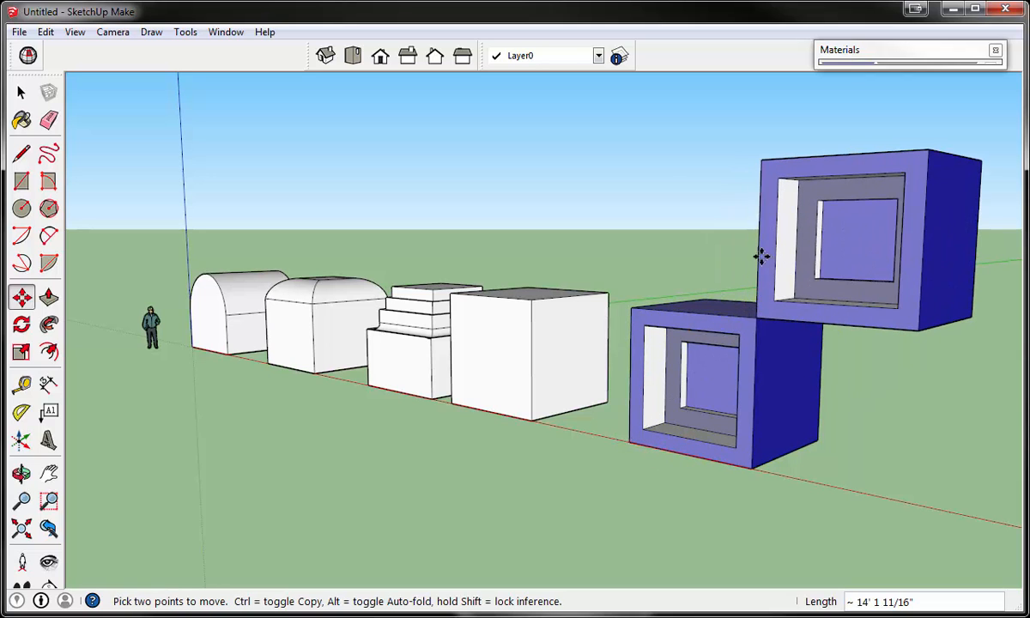
key("ctrl")
left_click(762, 160)
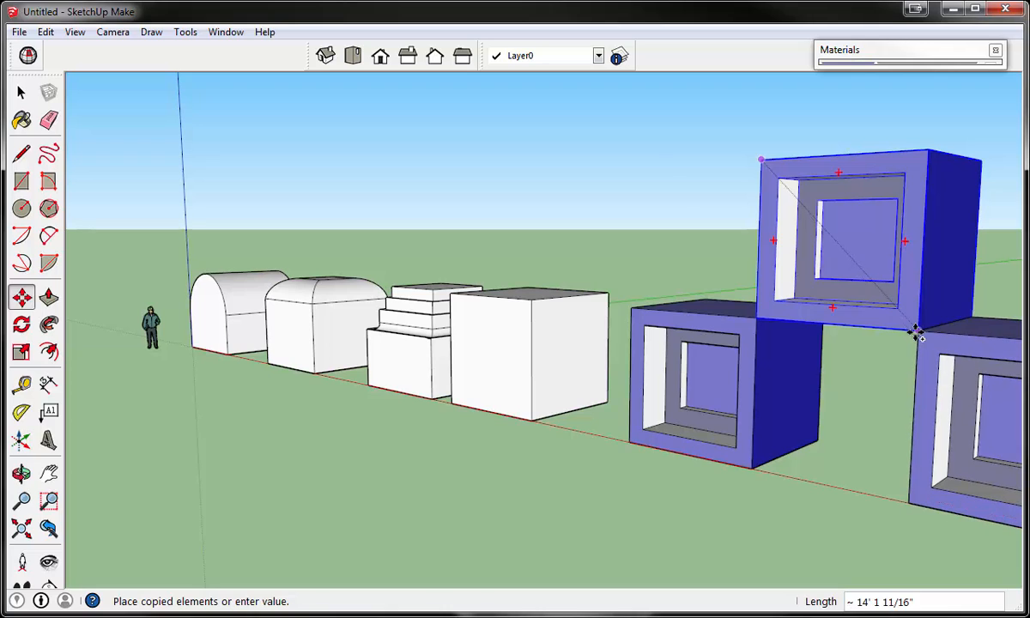
left_click(915, 335)
- Try moving the third blue block behind the first one and up to the raised one, and undo these moves
scroll(729, 368, "down", 2)
left_click(899, 360)
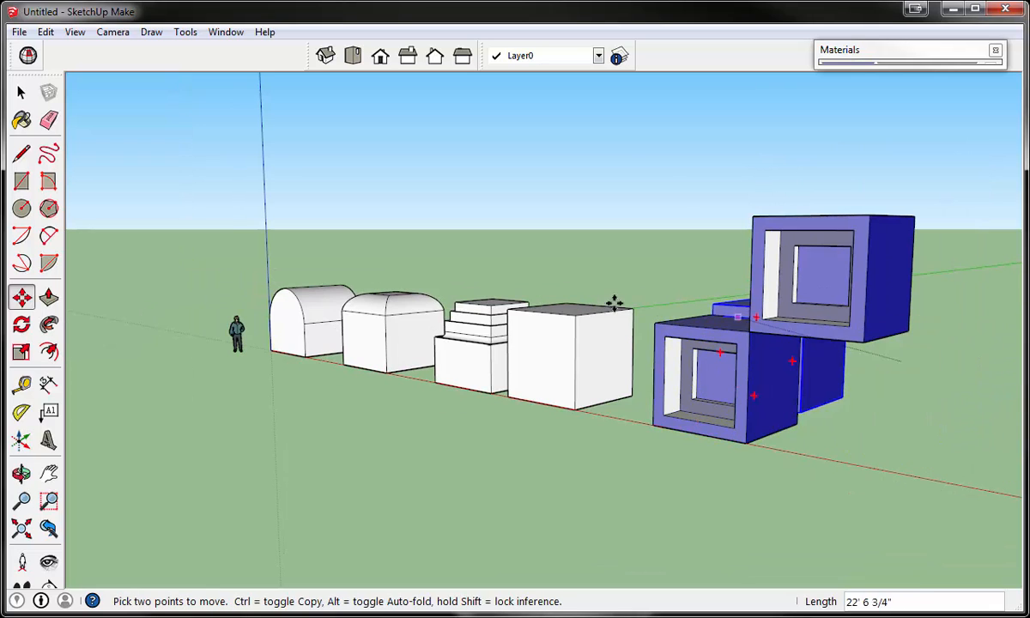
left_click(721, 301)
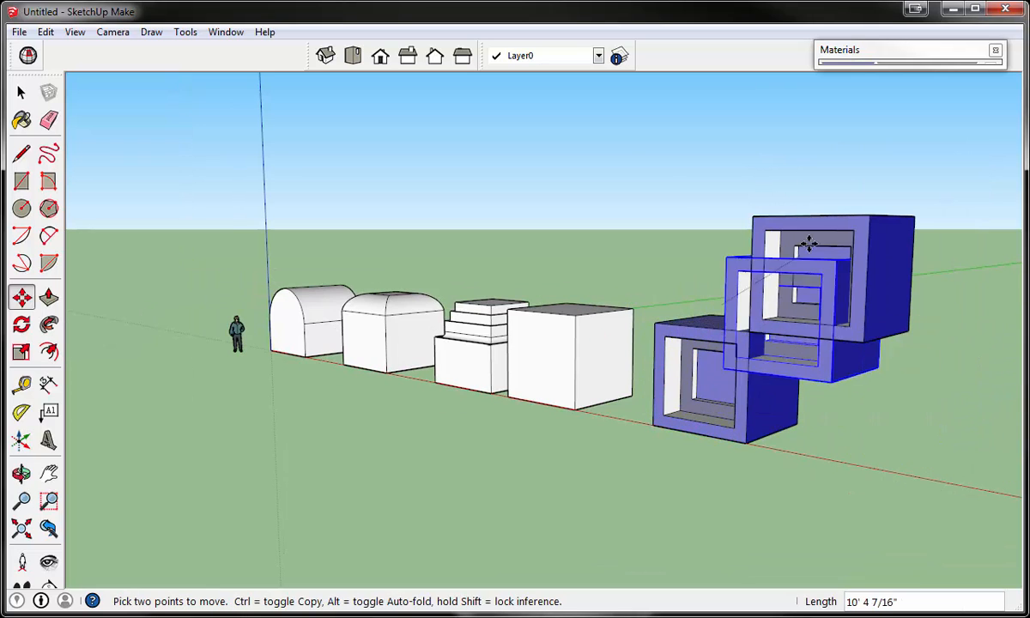
left_click(821, 216)
mouse_move(826, 335)
middle_mouse_down()
mouse_move(828, 422)
mouse_move(833, 357)
middle_mouse_up()
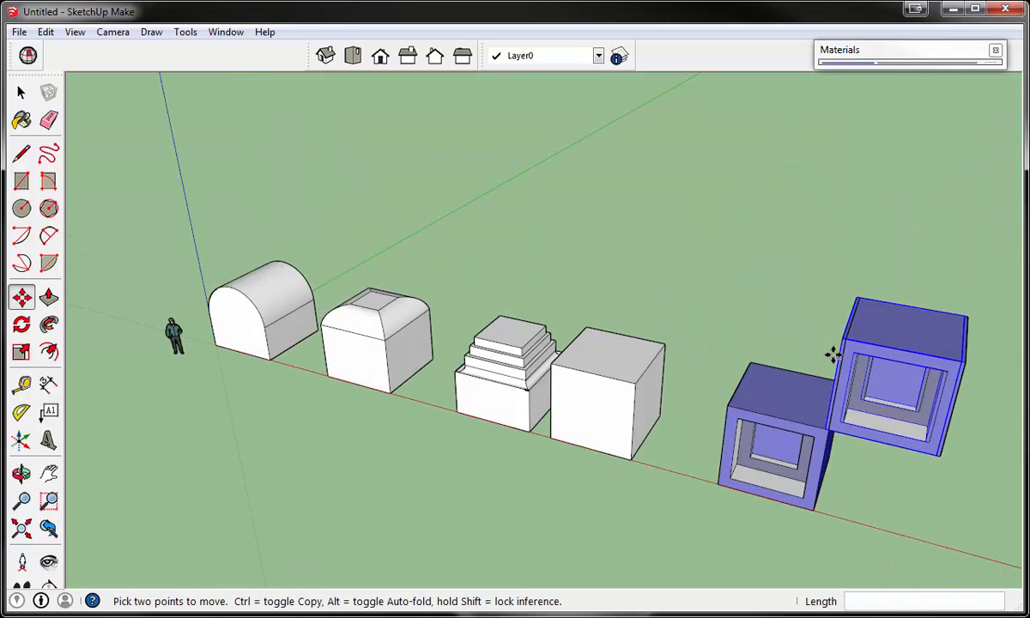
left_click(833, 356)
left_click(835, 376)
key("ctrl+z")
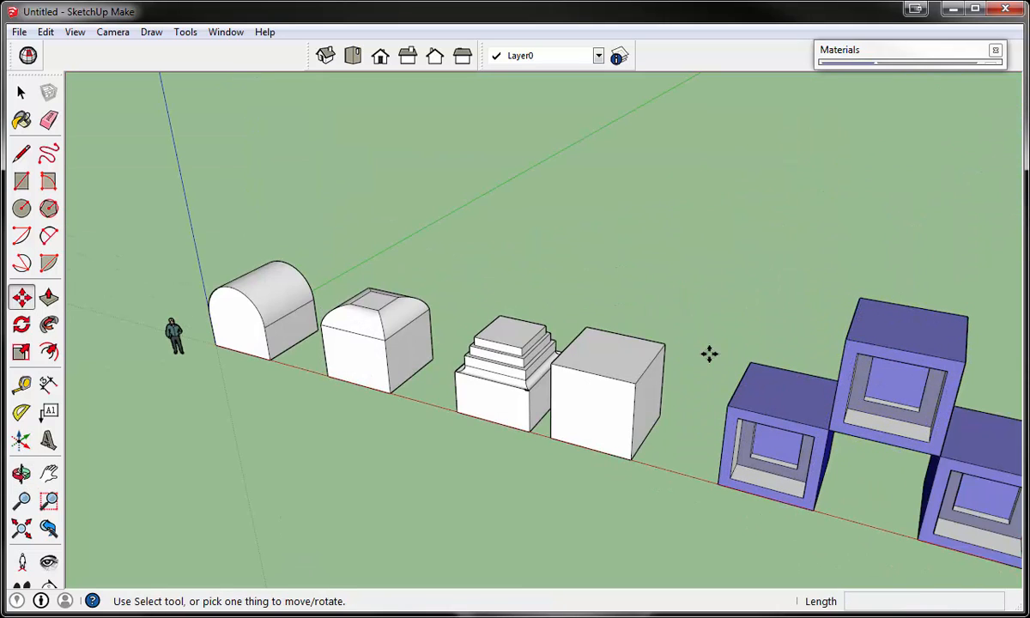
middle_click_drag(732, 400, 581, 225)
scroll(601, 214, "down", 3)
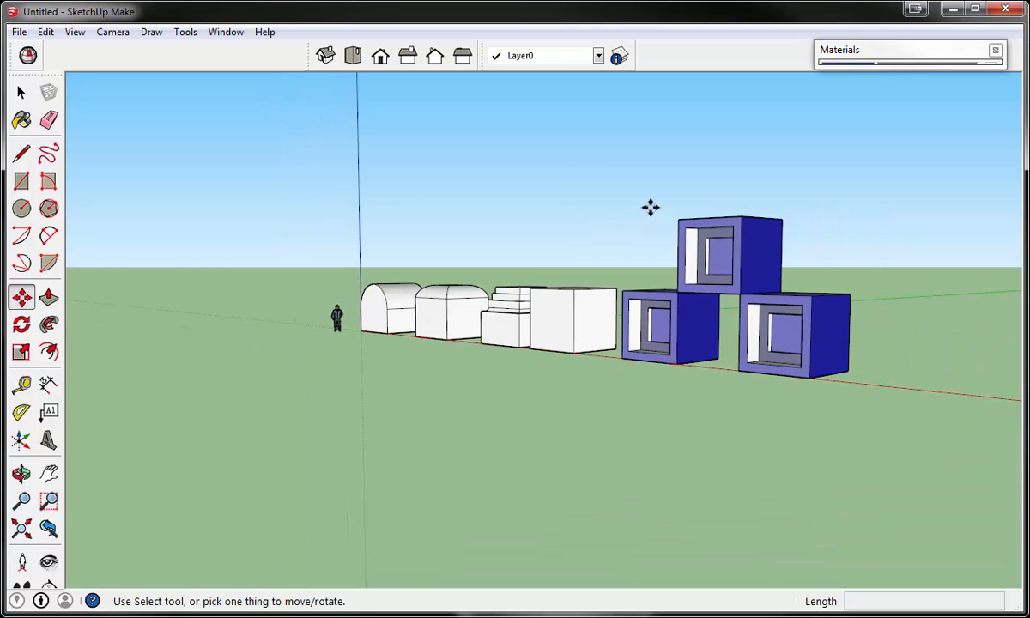
middle_click_drag(687, 242, 845, 279)
scroll(849, 281, "up", 2)
scroll(773, 425, "up", 3)
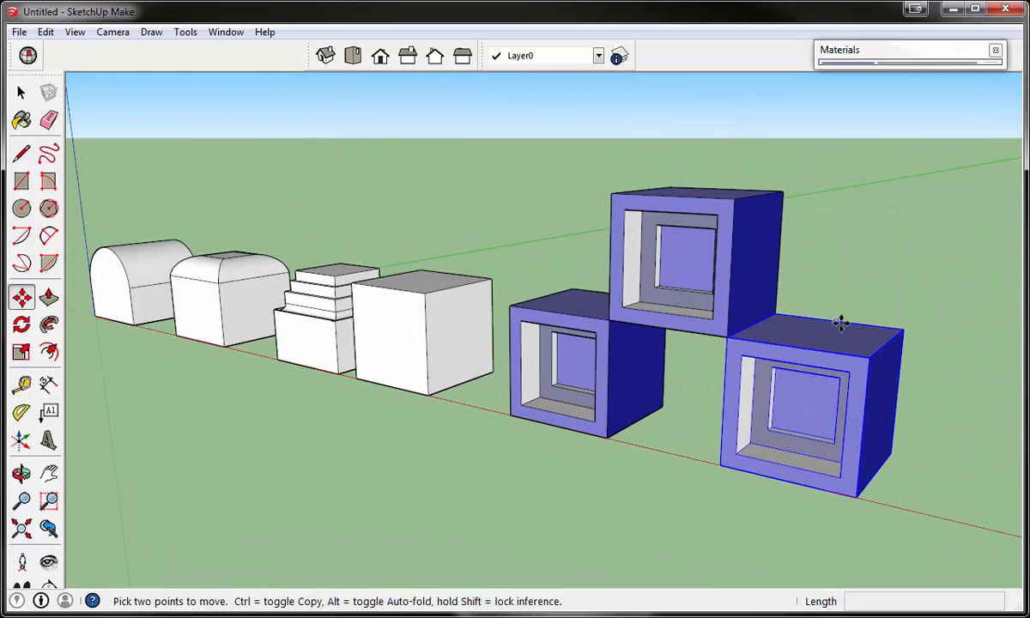
mouse_move(844, 322)
middle_mouse_down()
mouse_move(874, 290)
mouse_move(850, 338)
middle_mouse_up()
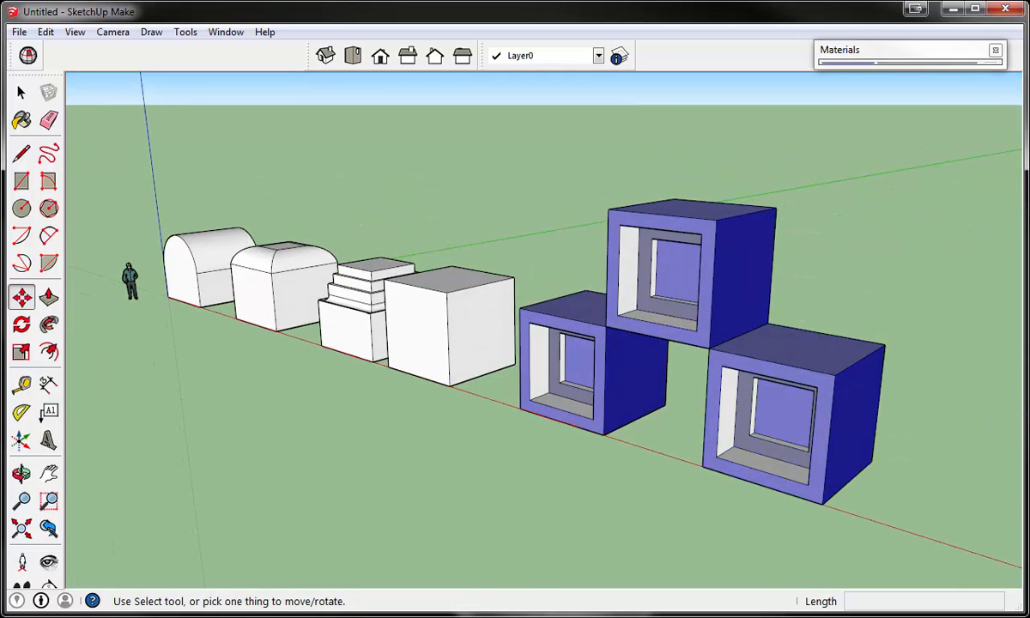
- Open the raised blue group for editing
left_click(21, 92)
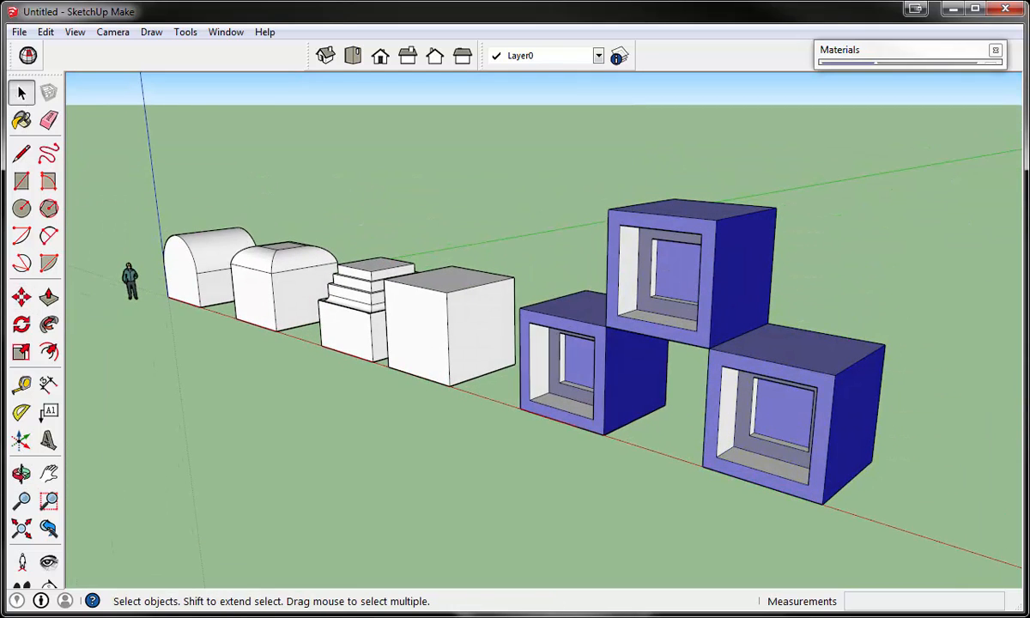
middle_click_drag(780, 425, 674, 203)
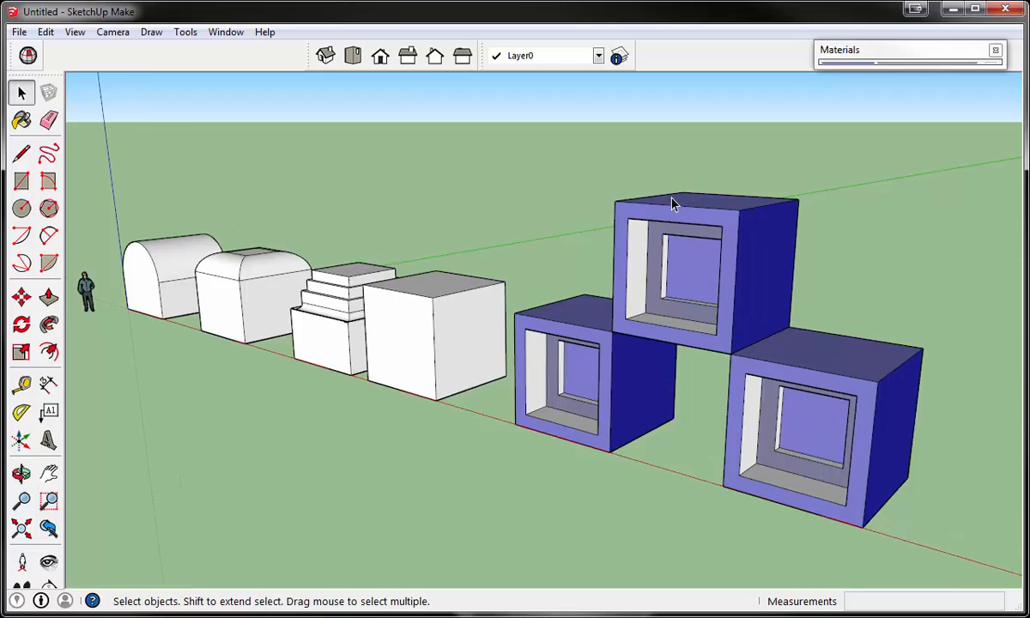
scroll(695, 219, "up", 3)
double_click(719, 235)
scroll(547, 238, "down", 3)
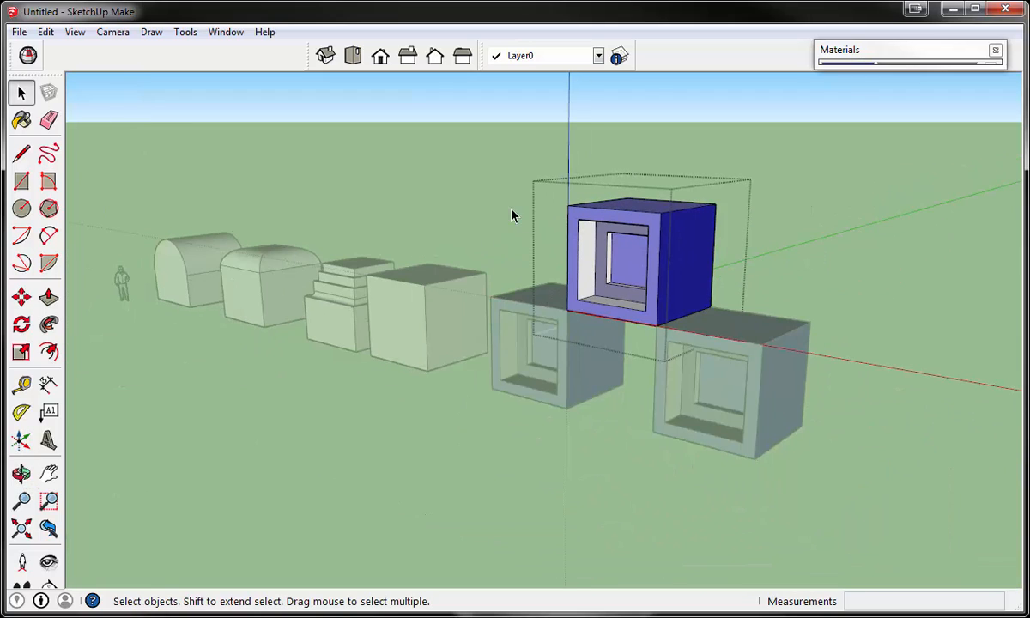
middle_click_drag(512, 214, 526, 223)
scroll(633, 249, "up", 2)
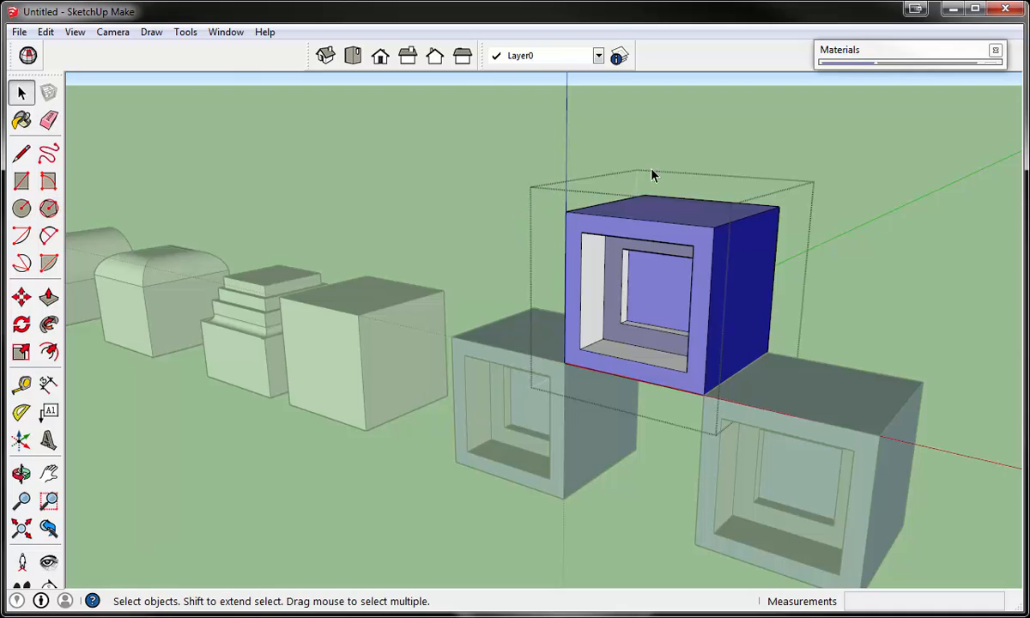
- Draw a rectangle about 3' high and 1' 10" wide on the raised block's innermost square
left_click(22, 181)
left_click(650, 270)
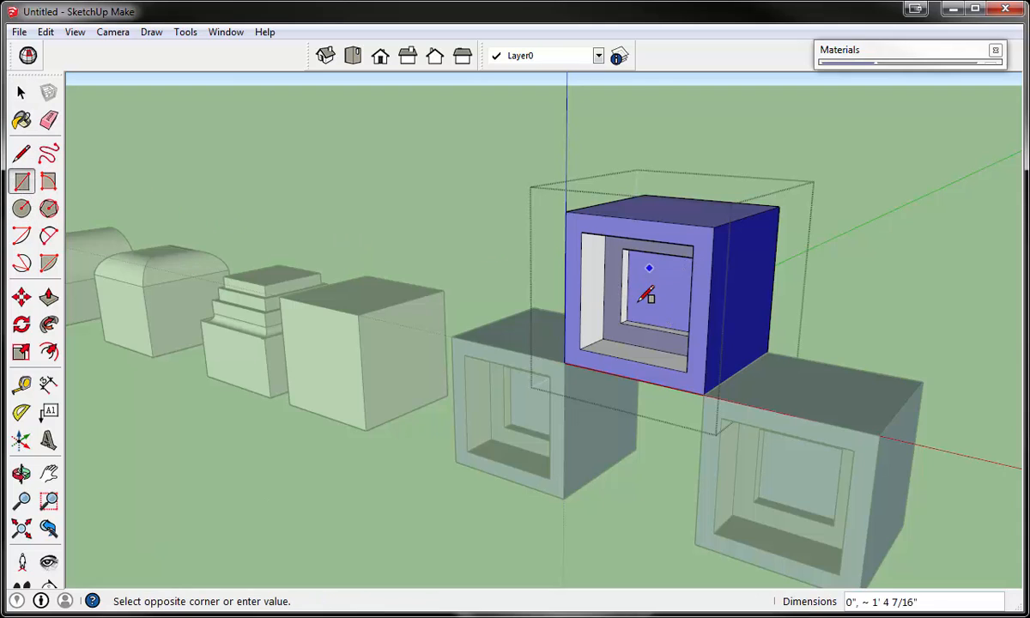
left_click(675, 316)
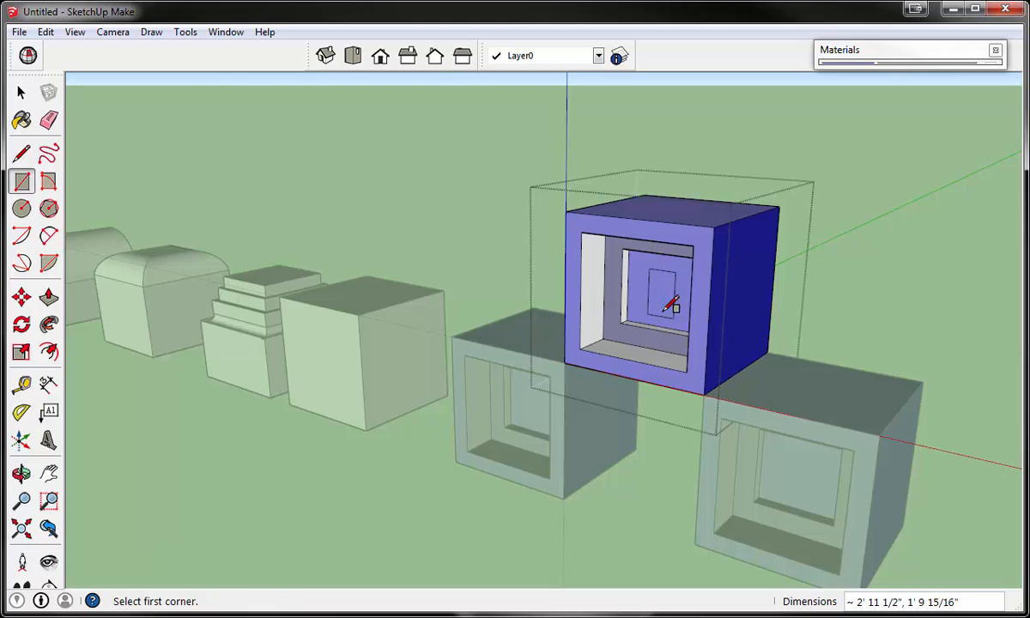
- Pull the small rectangle out into a box and pull the recessed band around the innermost square forward about 1' 7"
left_click(48, 297)
left_click_drag(665, 305, 612, 284)
- Paint the raised block's front frame with Color_B01 from the Colors collection and leave group editing
left_click(827, 50)
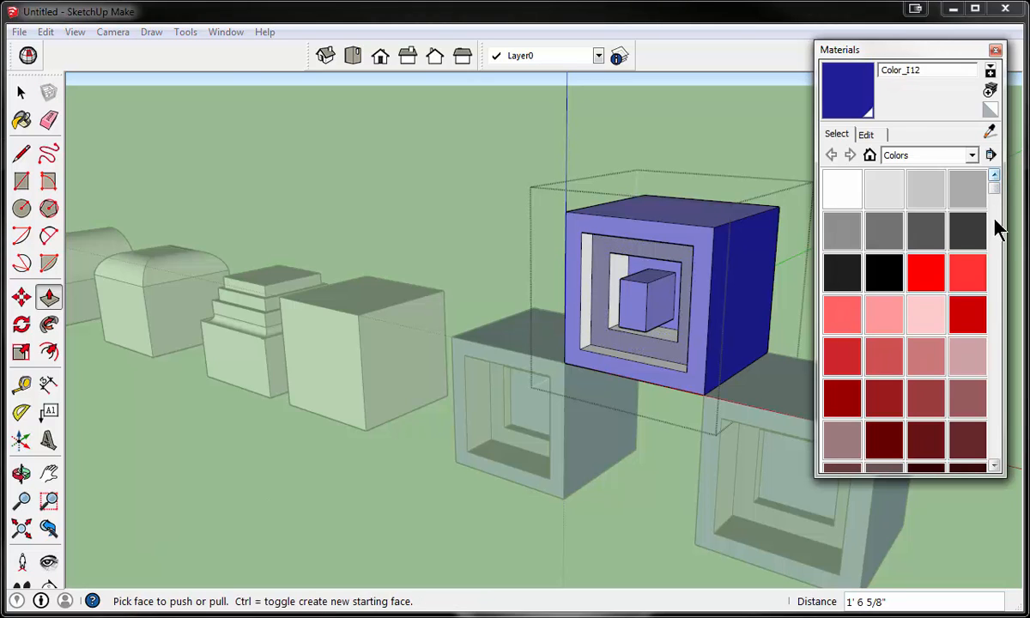
left_click_drag(994, 187, 993, 212)
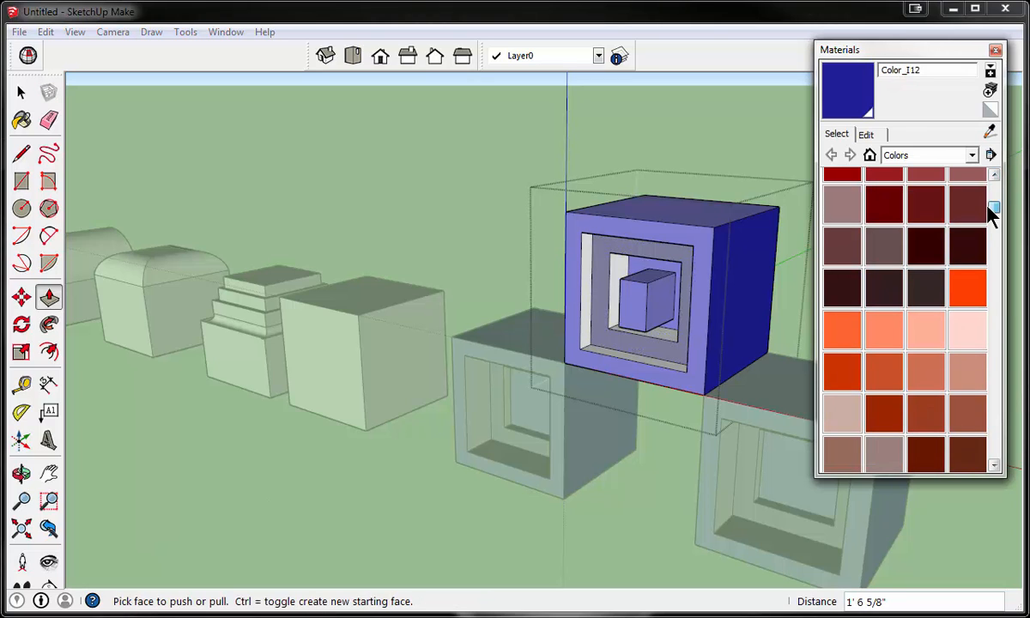
left_click(966, 286)
left_click(637, 229)
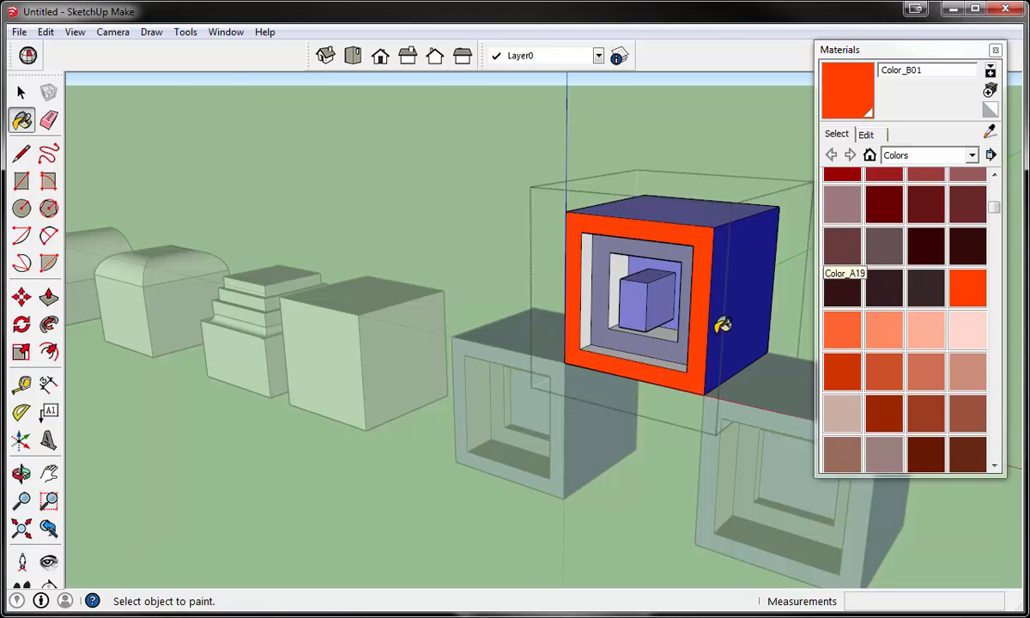
left_click(18, 92)
left_click(424, 164)
scroll(488, 241, "down", 5)
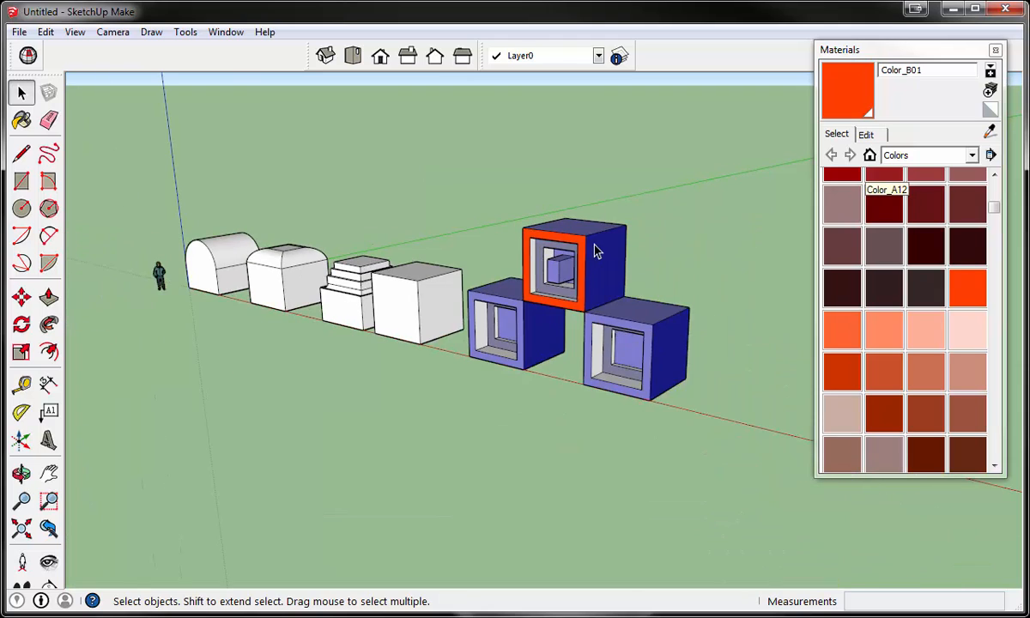
- Try to paint the whole raised block group with Color_B01
scroll(551, 289, "up", 3)
left_click(966, 292)
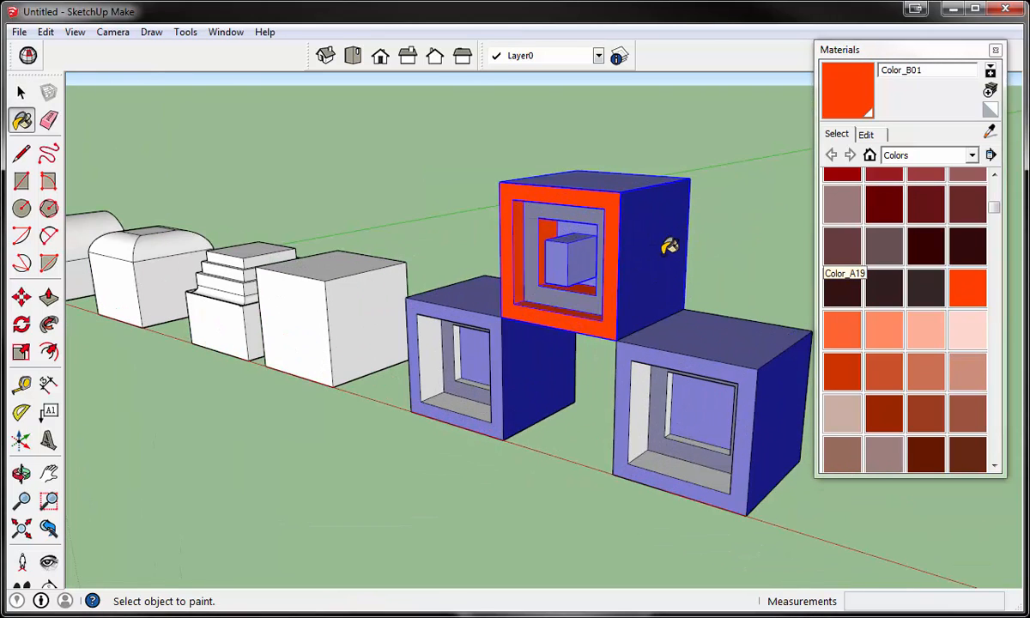
scroll(437, 396, "down", 4)
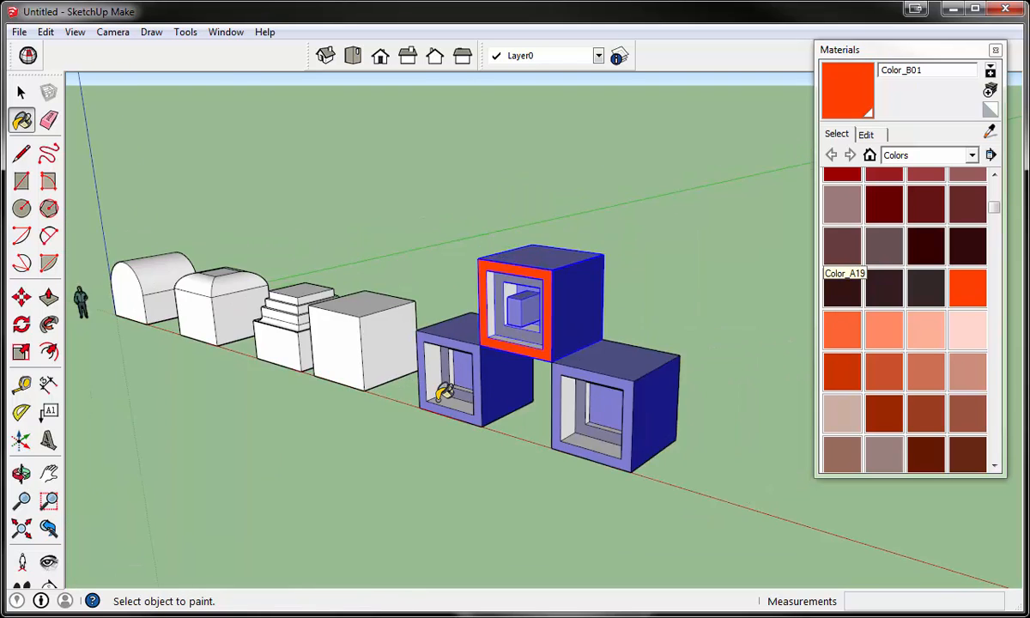
middle_click_drag(509, 491, 509, 429)
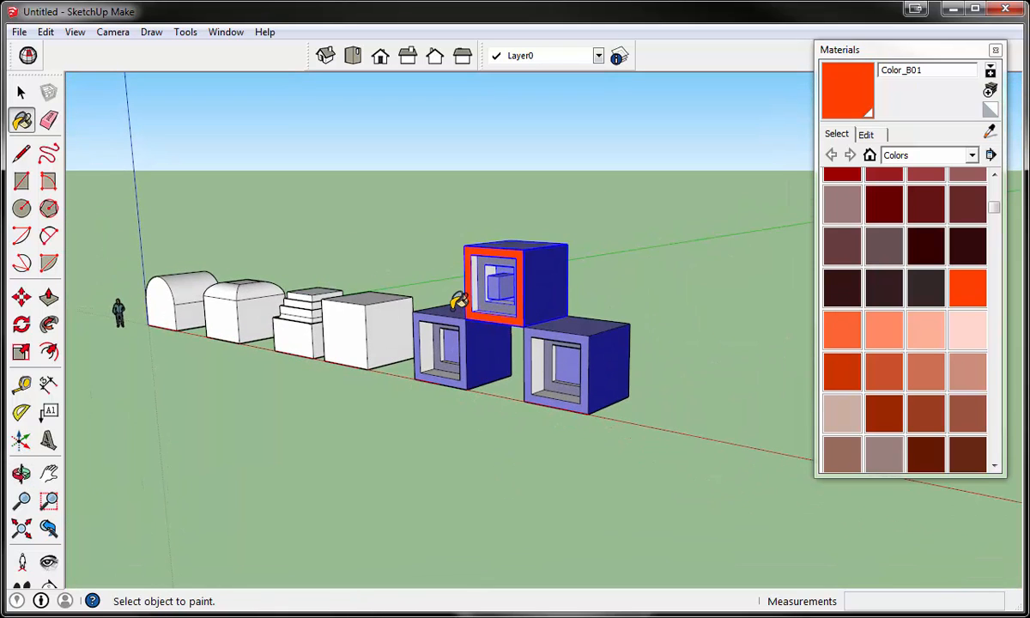
scroll(459, 300, "up", 3)
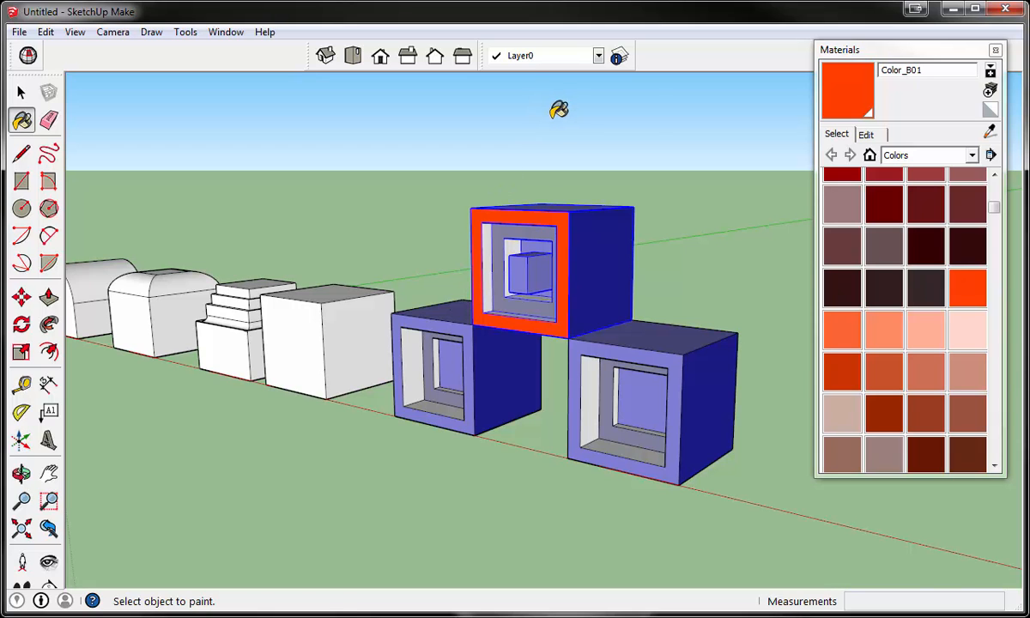
mouse_move(559, 110)
middle_mouse_down()
mouse_move(556, 168)
mouse_move(566, 147)
middle_mouse_up()
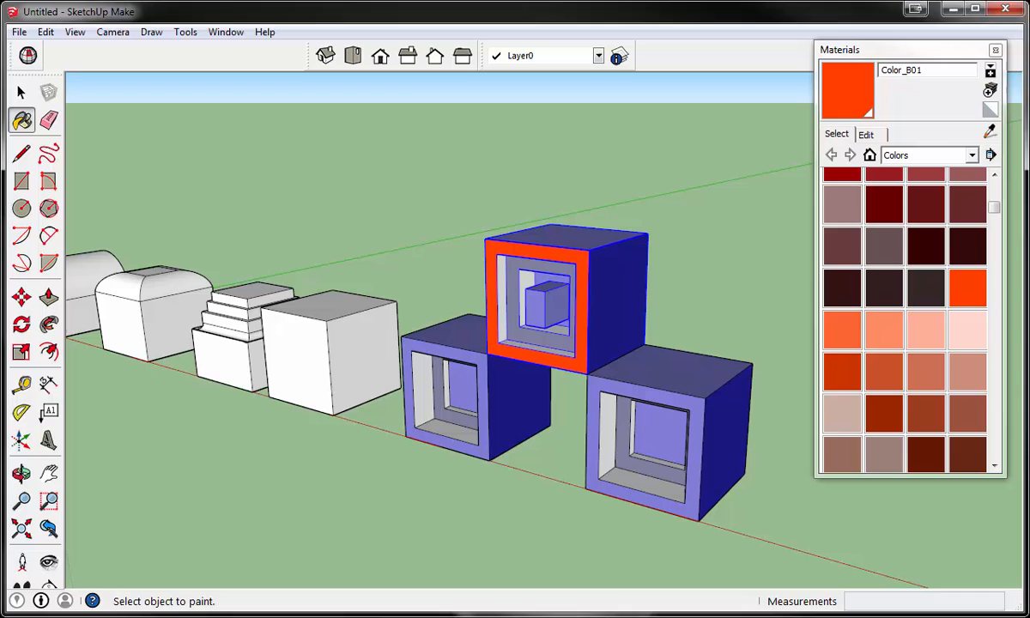
- Collapse the Materials window and select the blue ground block farthest from the white shapes
left_click(901, 49)
left_click(22, 92)
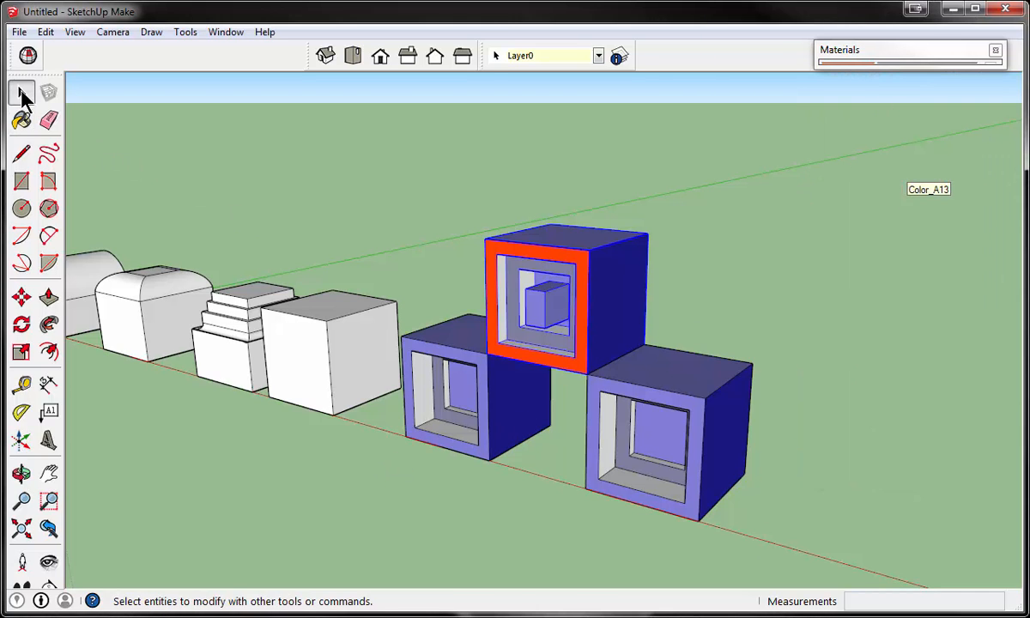
middle_click_drag(367, 482, 468, 461)
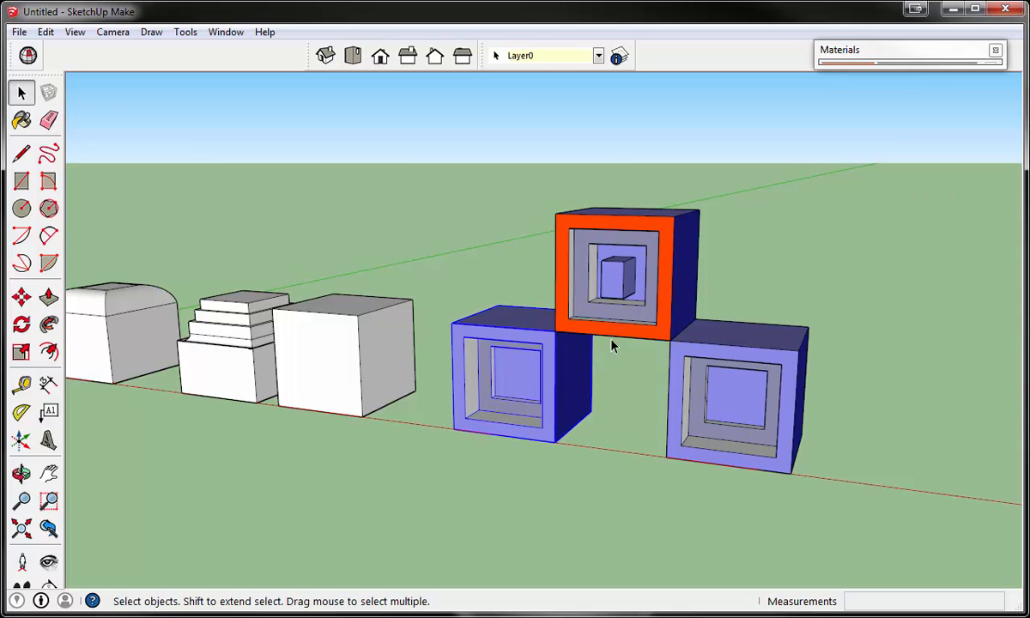
left_click(737, 455)
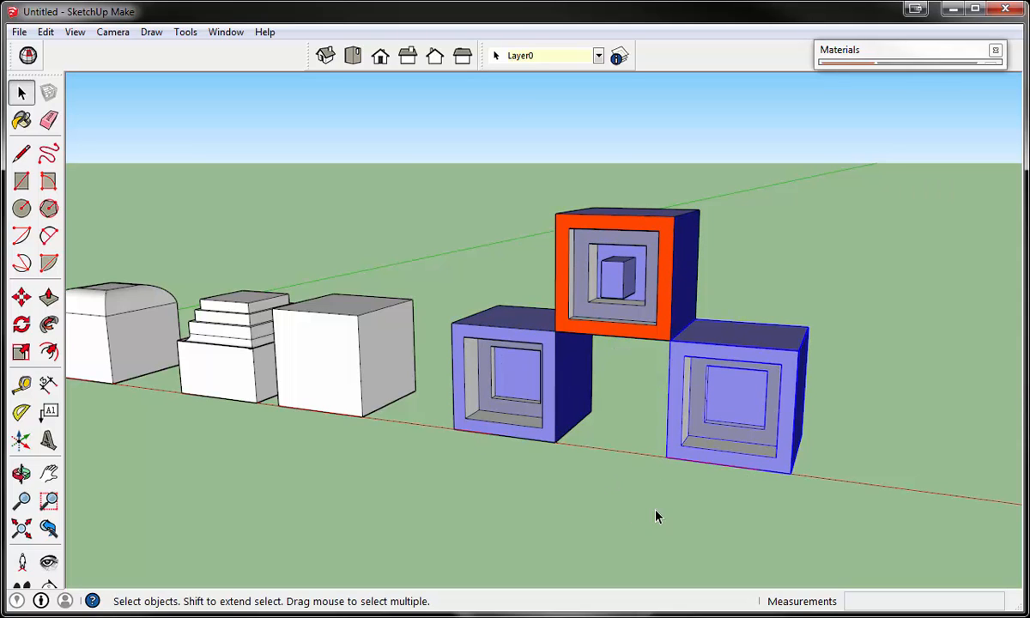
middle_click_drag(655, 516, 622, 525)
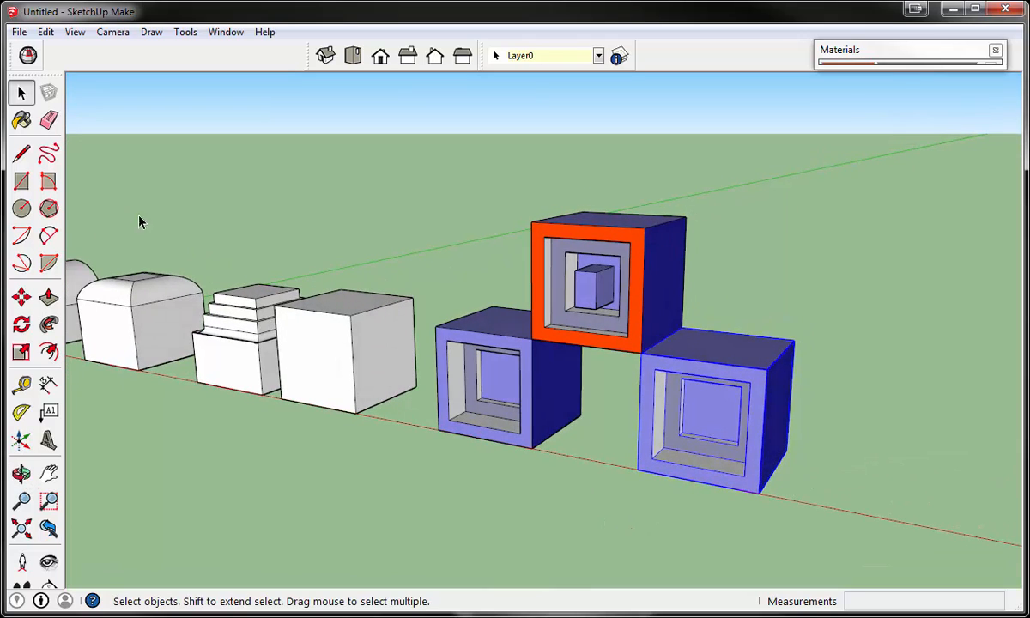
- Try to move the selected blue ground block away from the stack
left_click(22, 296)
left_click(552, 328)
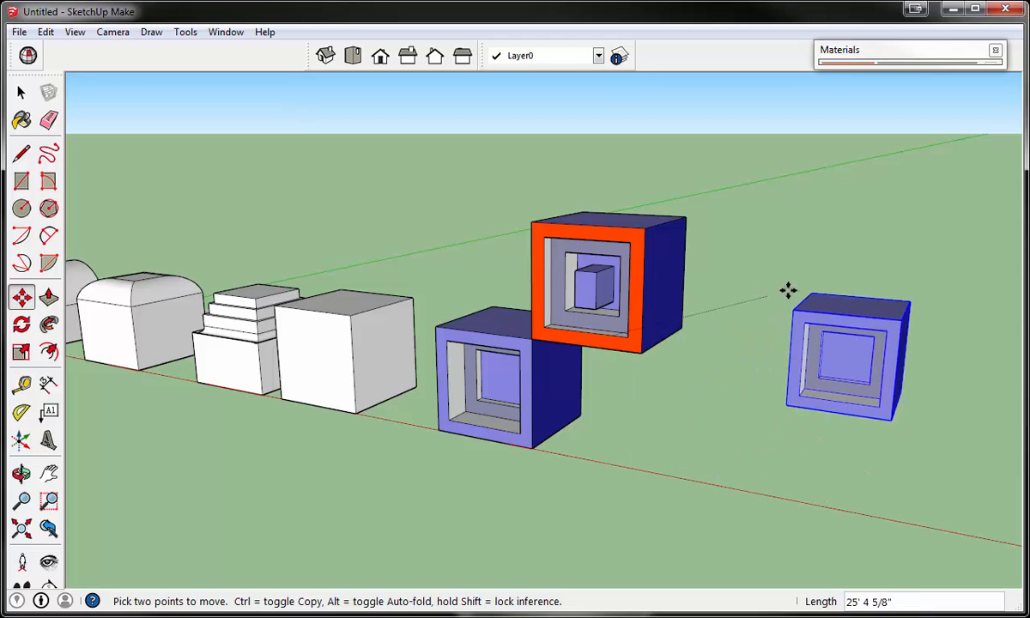
left_click(685, 346)
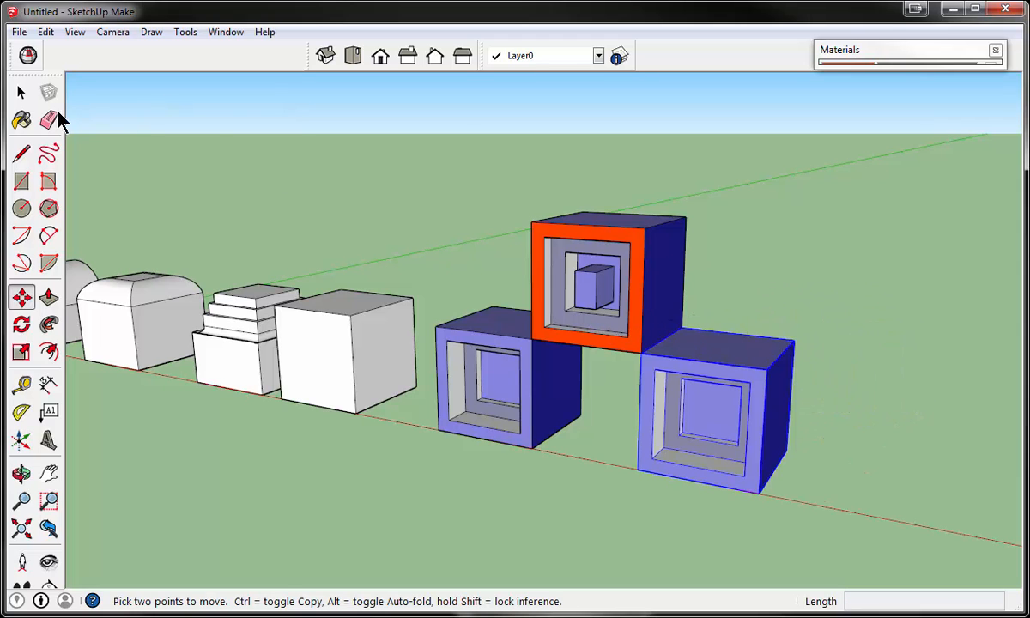
- Select all three blue blocks and combine them into one group
left_click(21, 92)
middle_click_drag(269, 193, 382, 217)
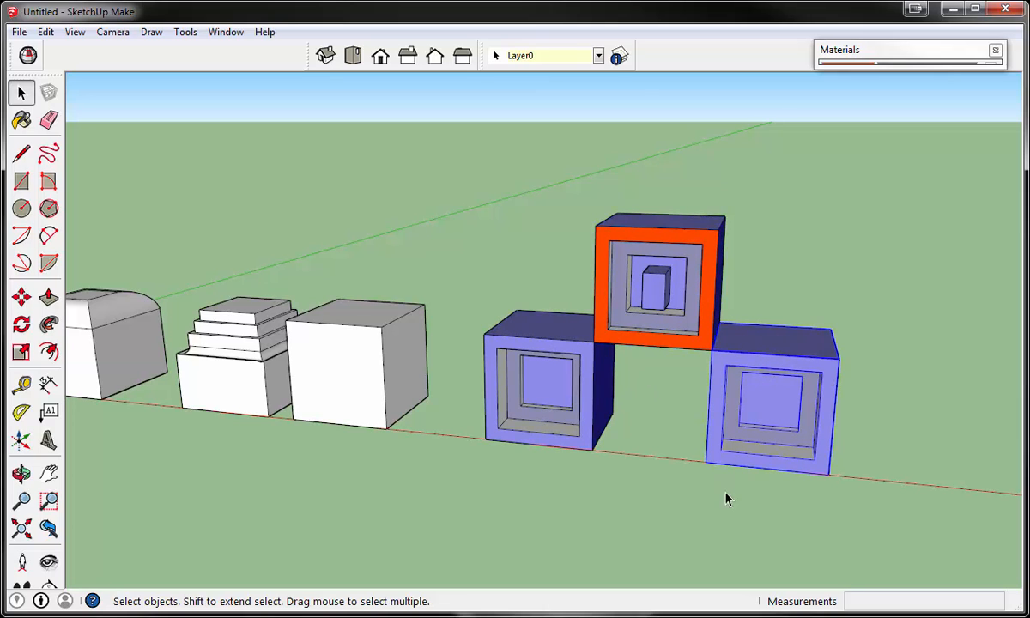
middle_click_drag(748, 506, 713, 485)
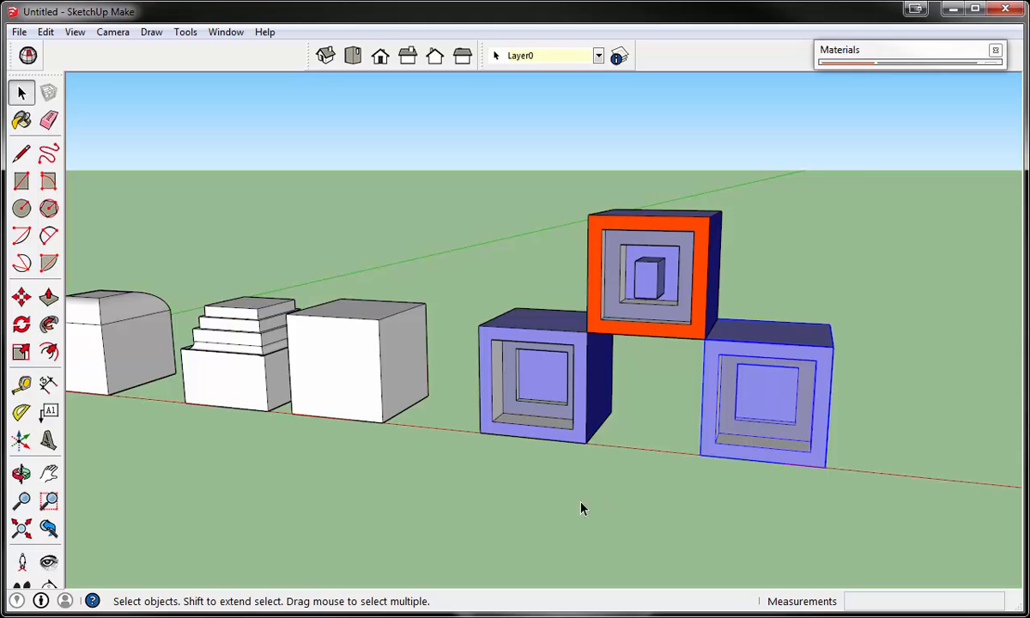
middle_click_drag(546, 505, 586, 495)
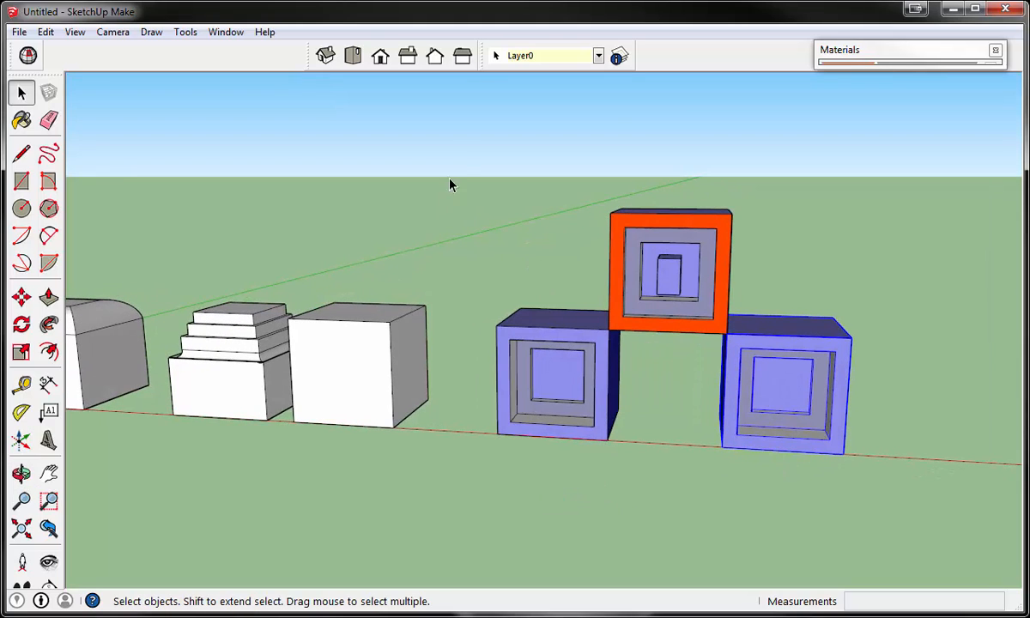
left_click_drag(461, 152, 890, 512)
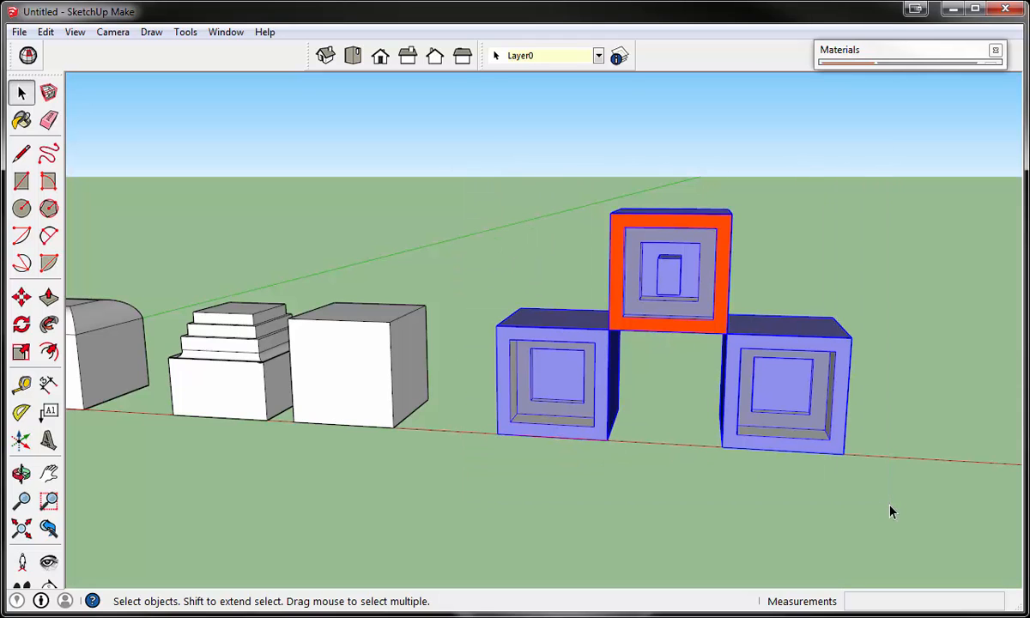
middle_click_drag(895, 509, 856, 513)
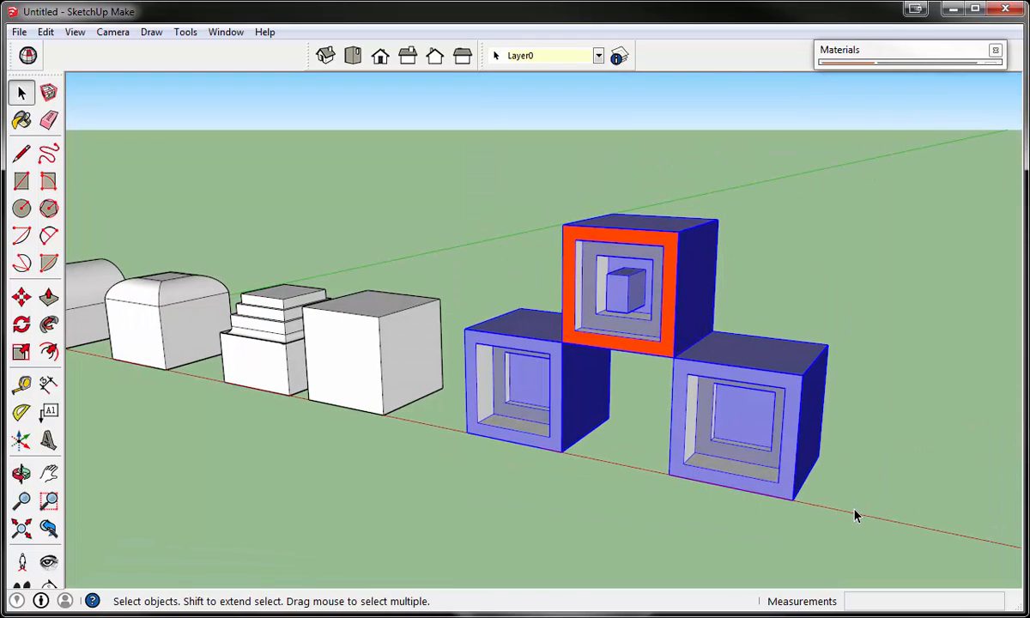
left_click(527, 395)
left_click(606, 299, "shift")
middle_click_drag(555, 510, 596, 505)
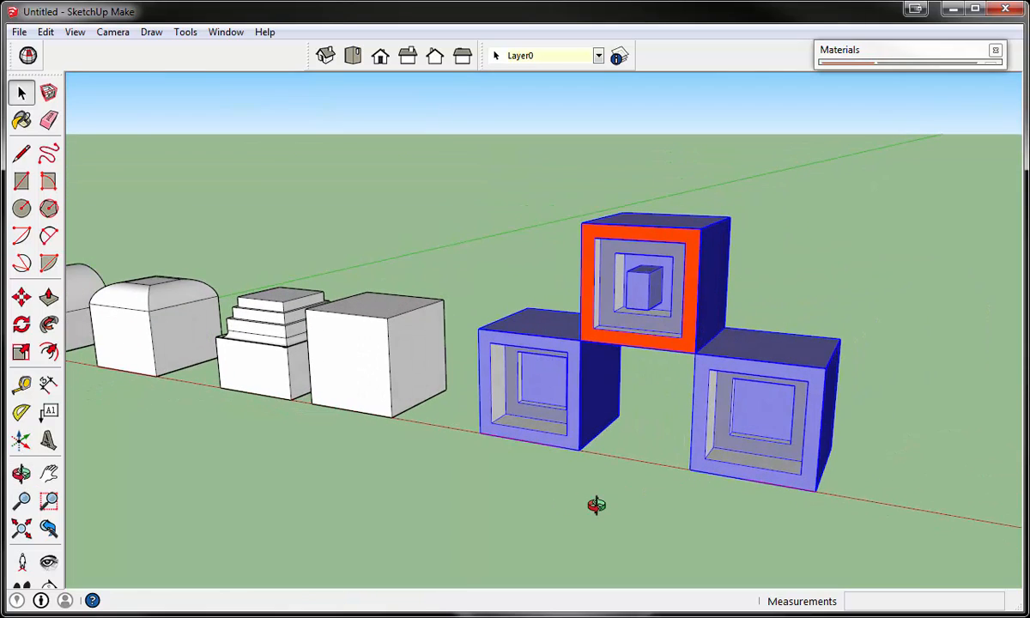
right_click(653, 333)
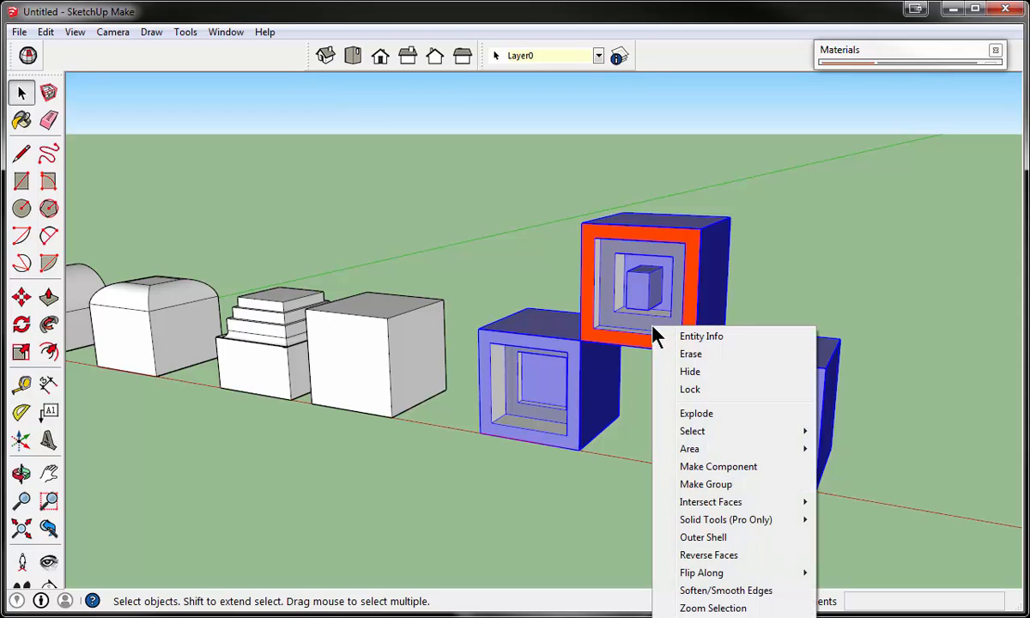
left_click(721, 485)
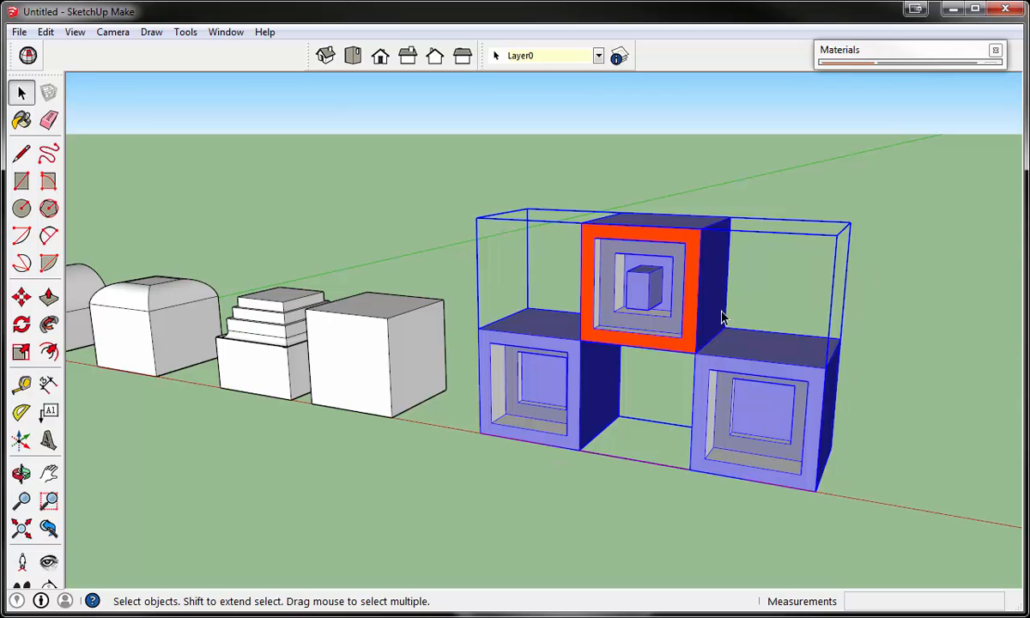
left_click(535, 511)
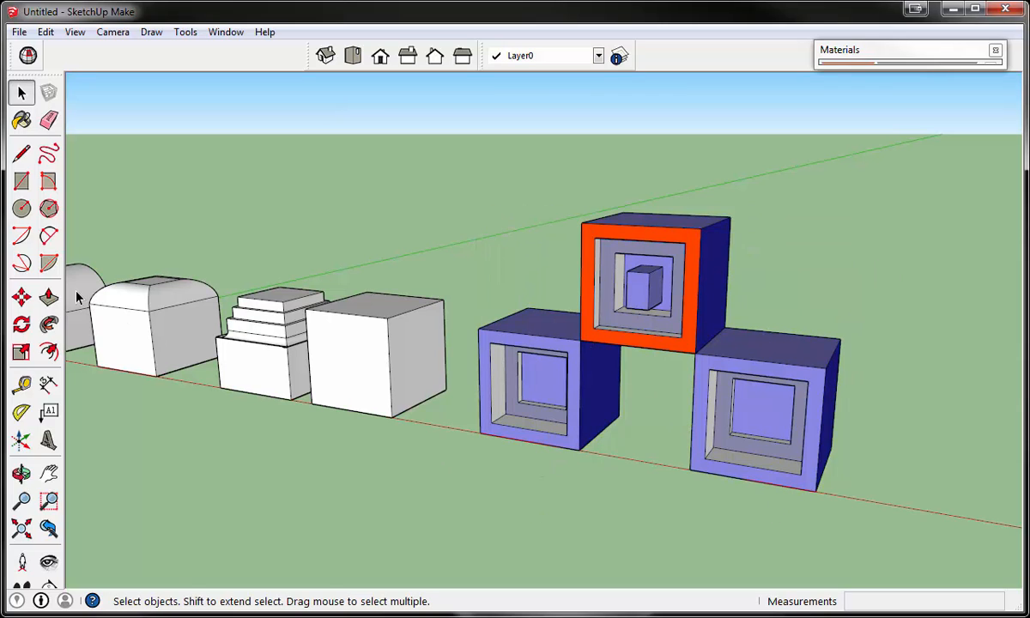
- Try to move the three-block group away from the red axis
left_click(21, 297)
scroll(357, 501, "down", 3)
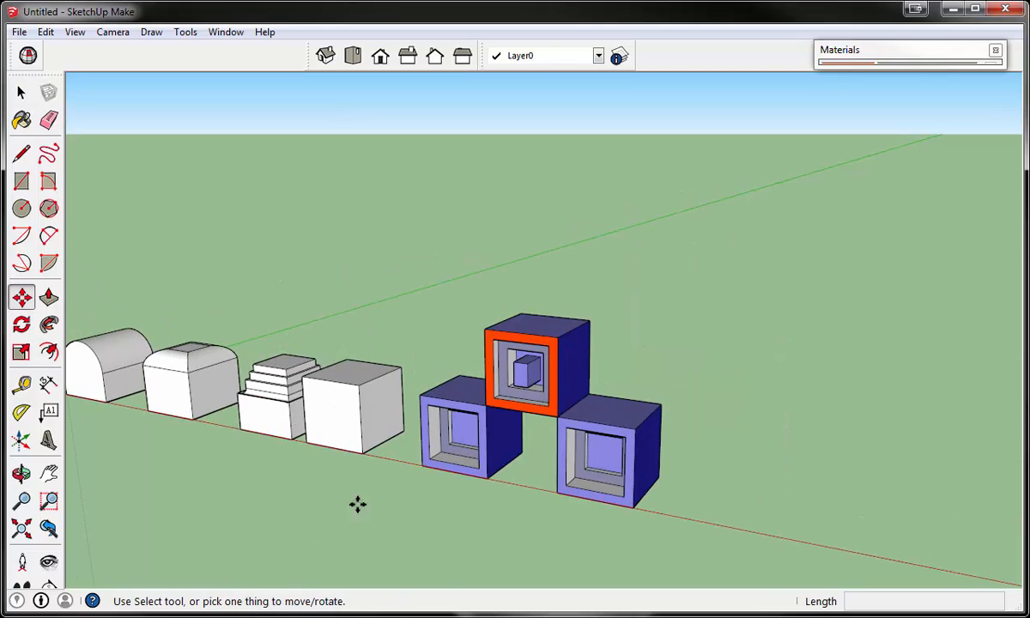
left_click(432, 466)
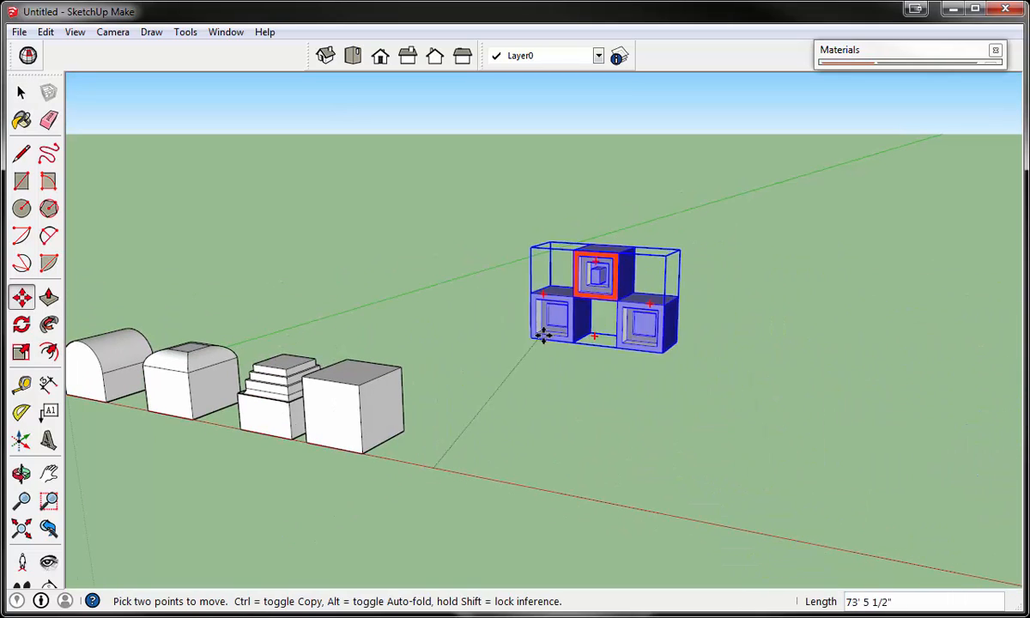
key("Escape")
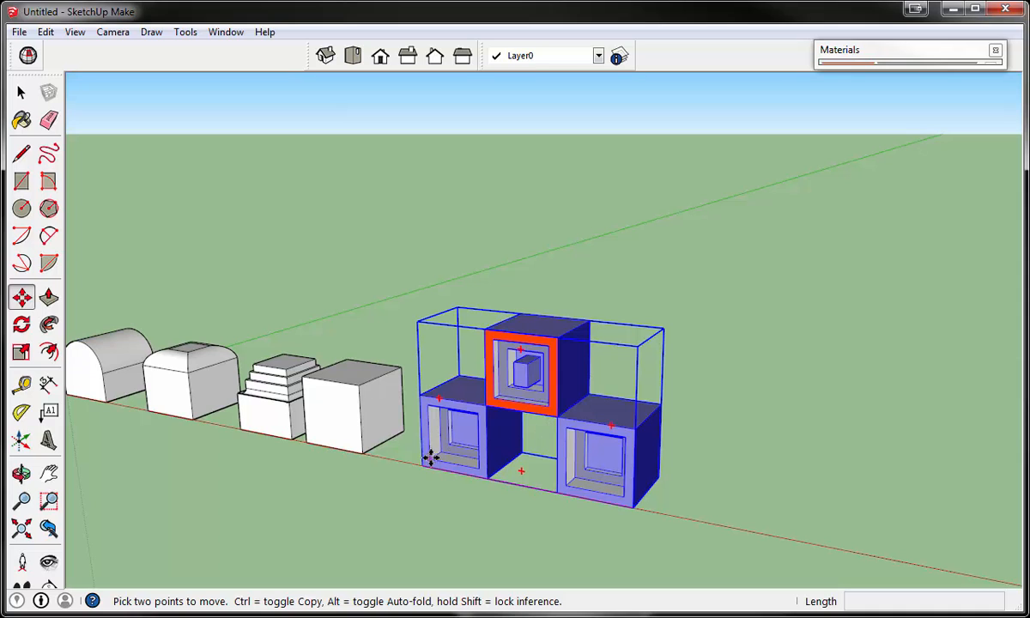
- Copy the three-block group to the outer ground block's upper corner and place another copy below that one
key("ctrl")
left_click(425, 464)
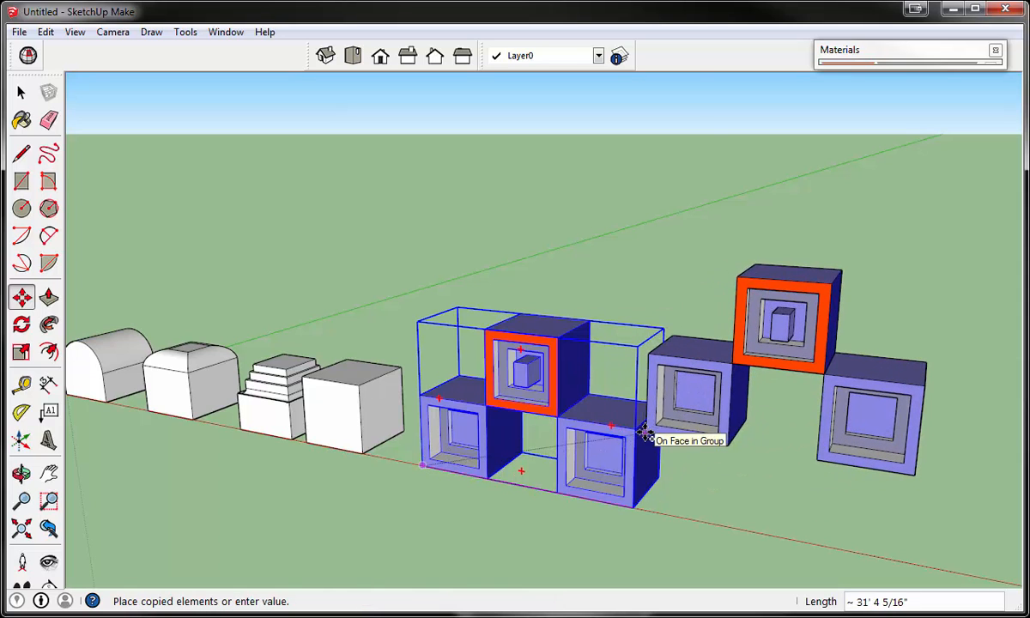
left_click(635, 429)
scroll(616, 391, "down", 2)
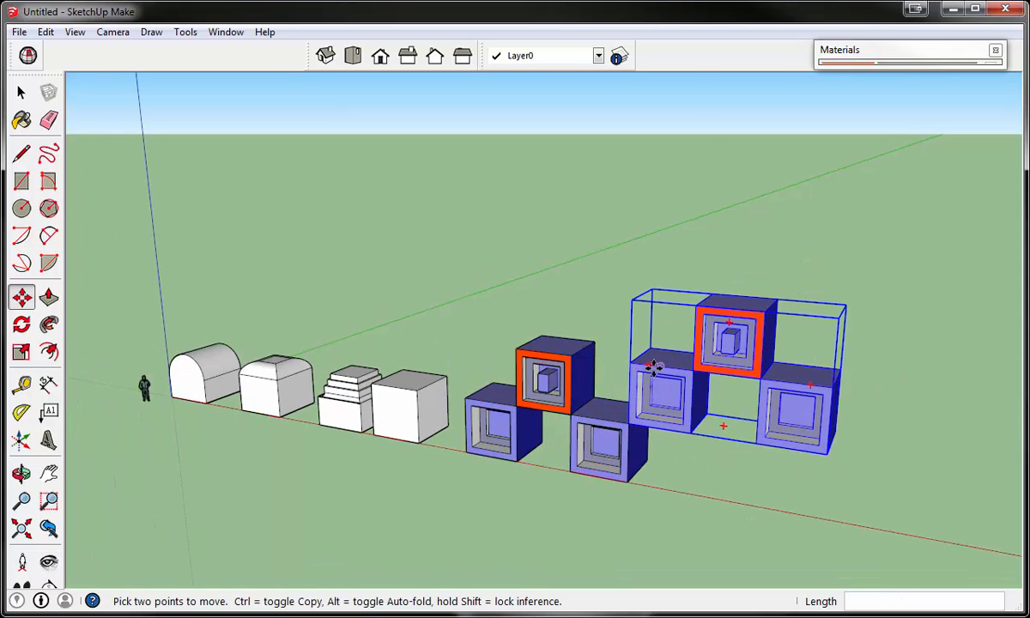
left_click(702, 310)
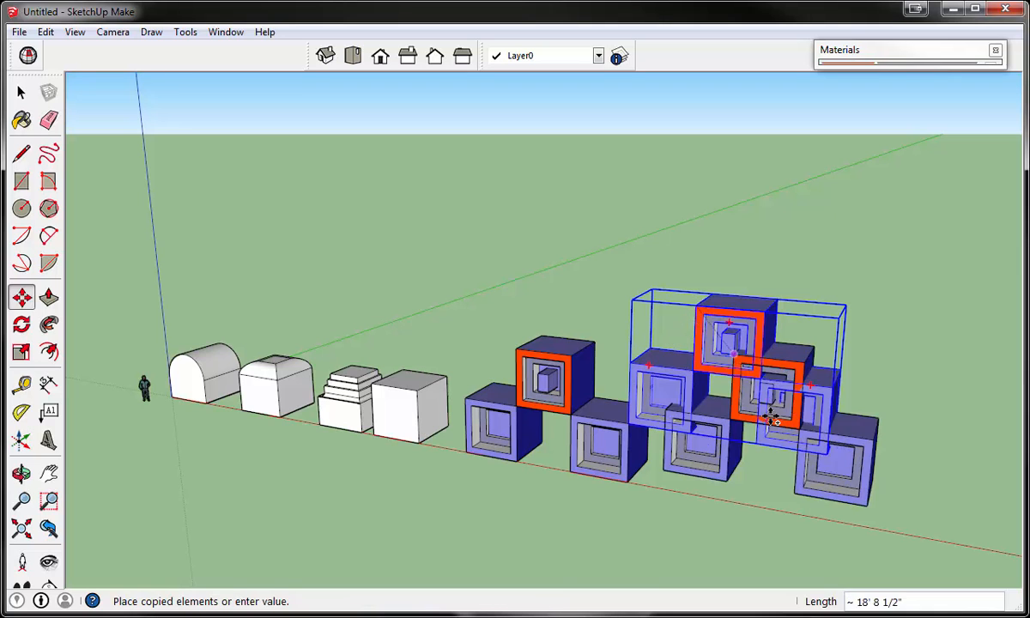
middle_click_drag(795, 494, 694, 355)
left_click(691, 347)
scroll(563, 391, "down", 3)
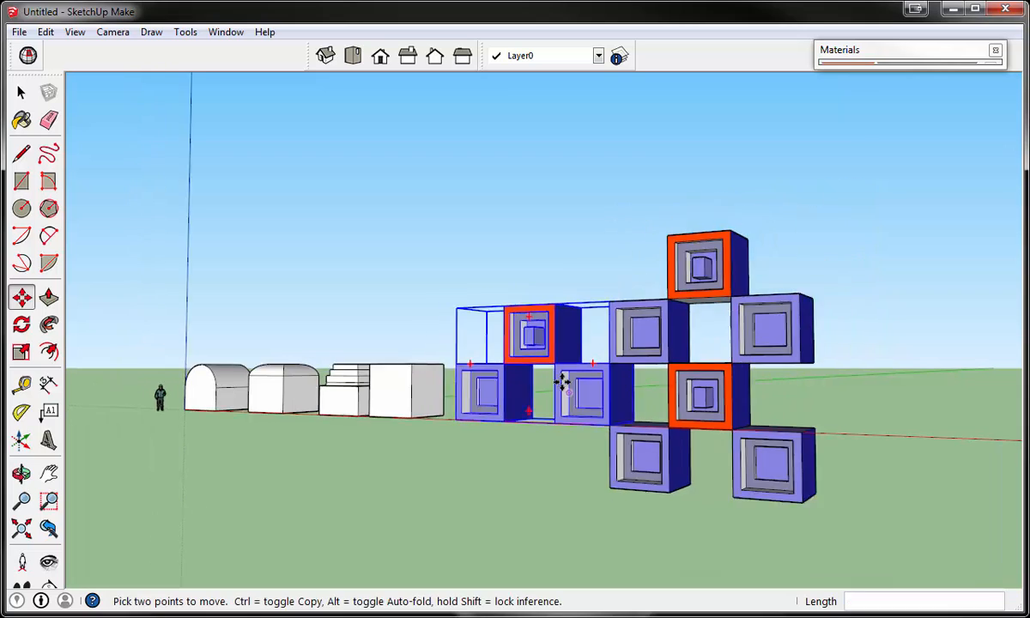
- Inspect the stacked copies and undo both, keeping only the original three-block group
left_click(21, 92)
middle_click_drag(567, 292, 595, 427)
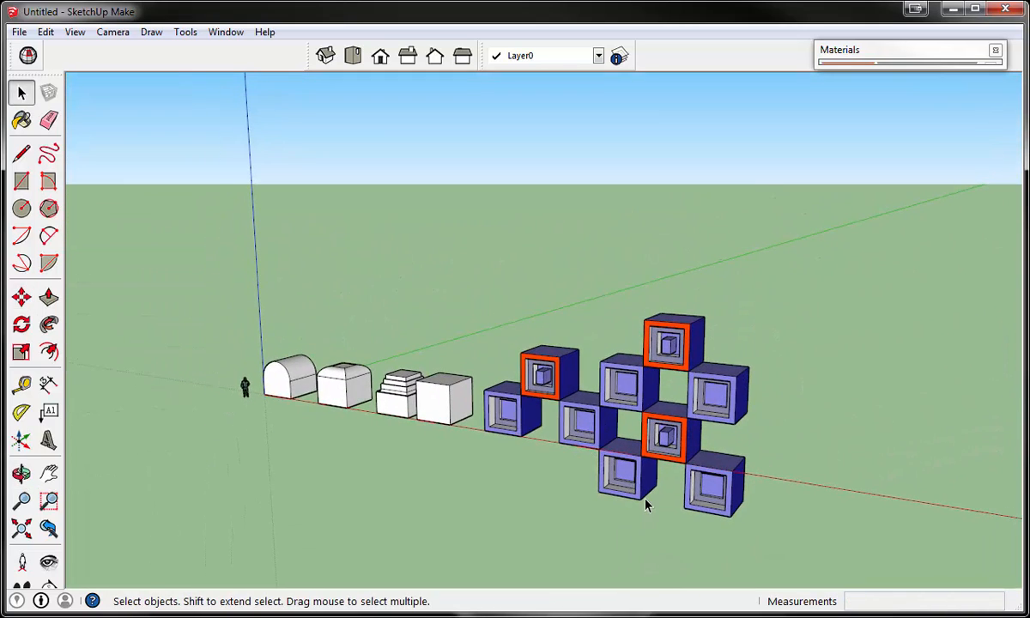
scroll(646, 502, "up", 5)
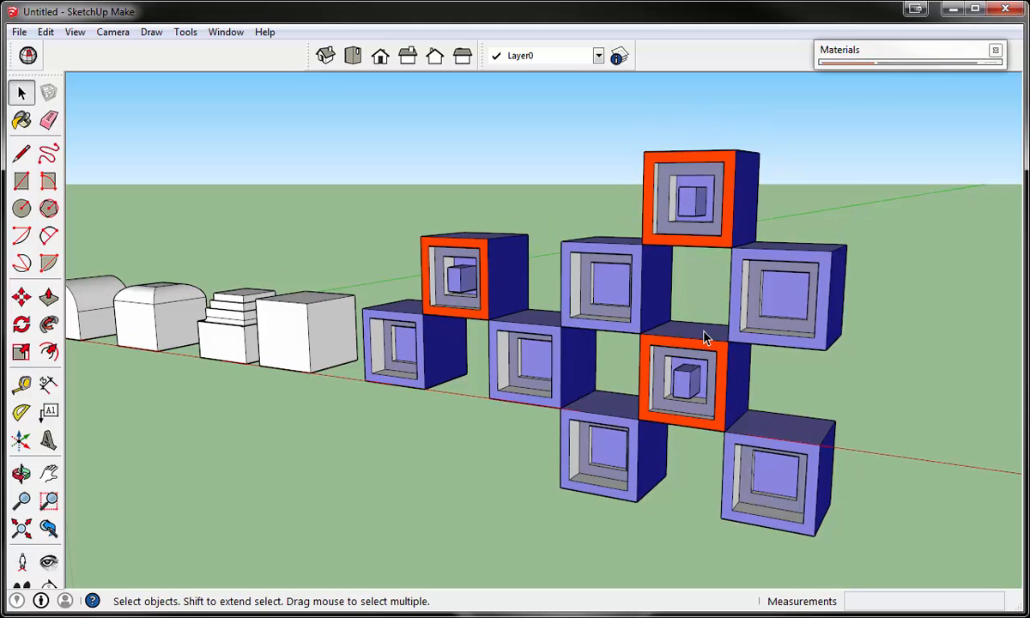
key("ctrl+z")
key("ctrl+z")
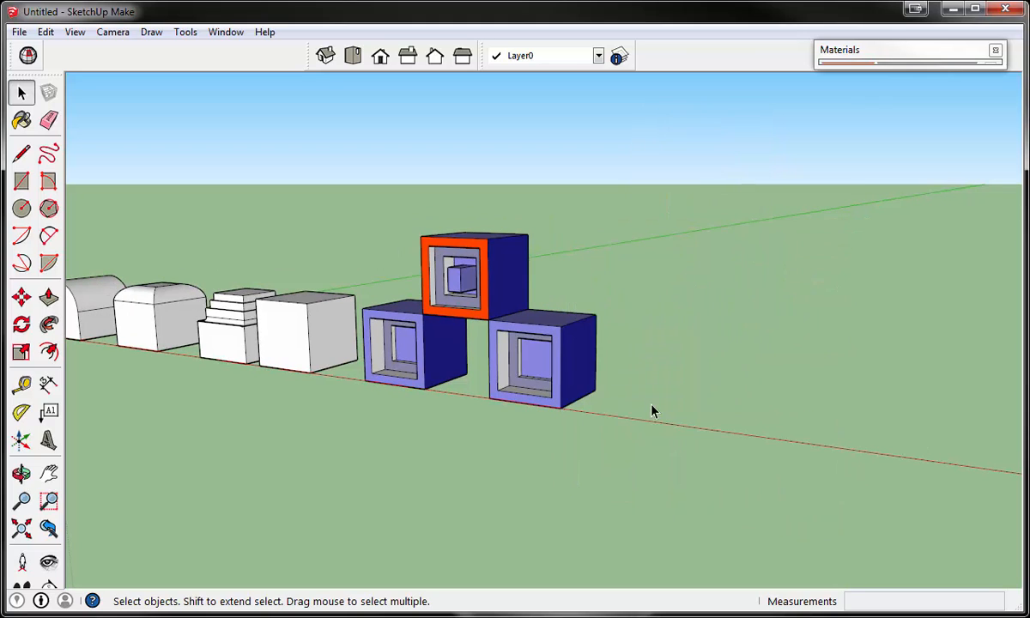
- Open the three-block group for editing
scroll(336, 339, "up", 2)
middle_click_drag(357, 299, 550, 274)
left_click(566, 264)
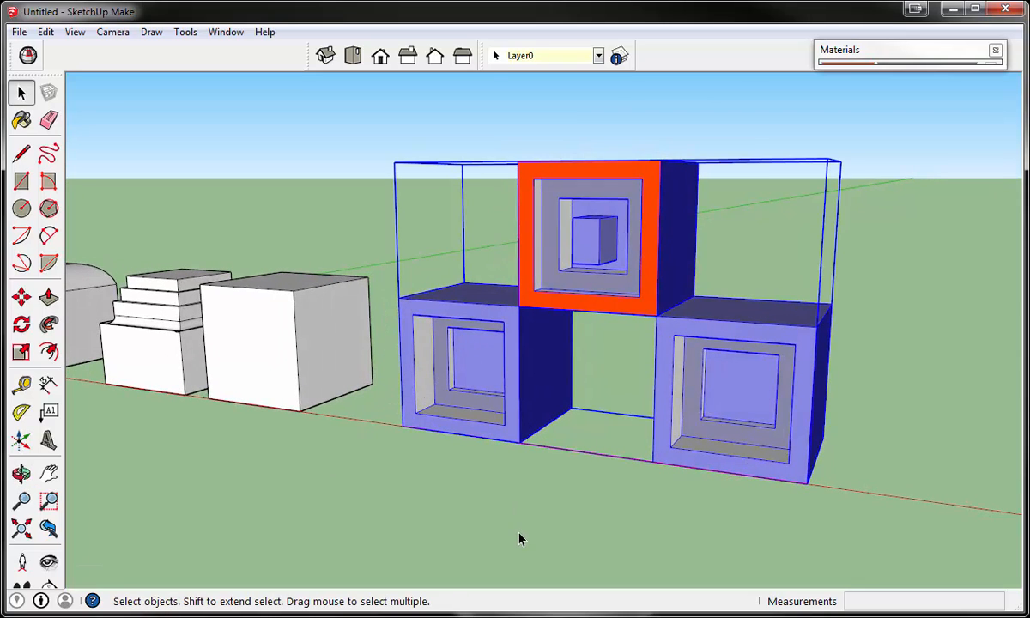
double_click(550, 292)
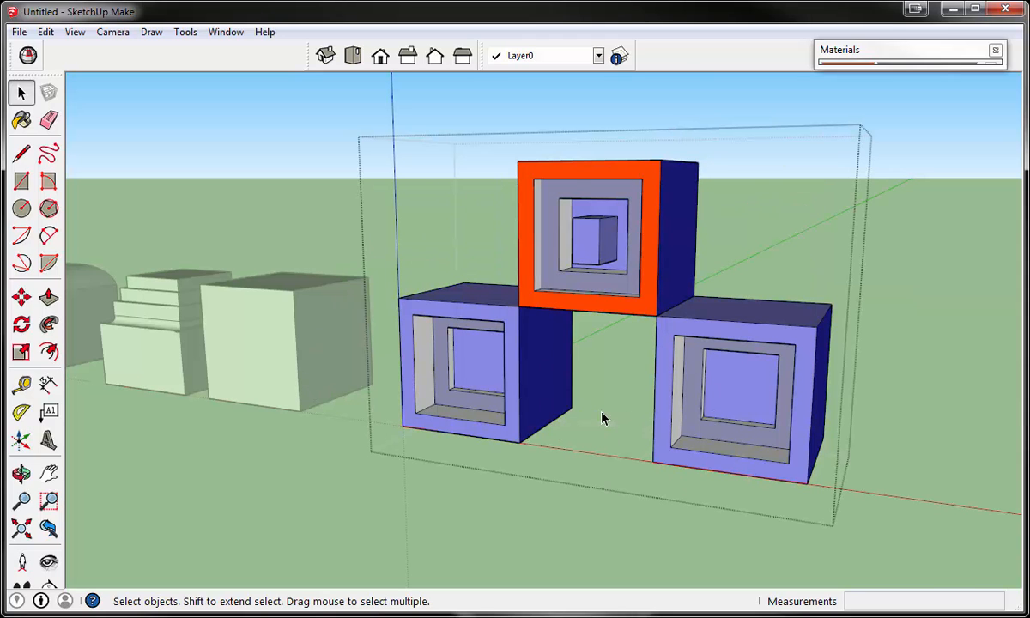
middle_click_drag(601, 418, 551, 442)
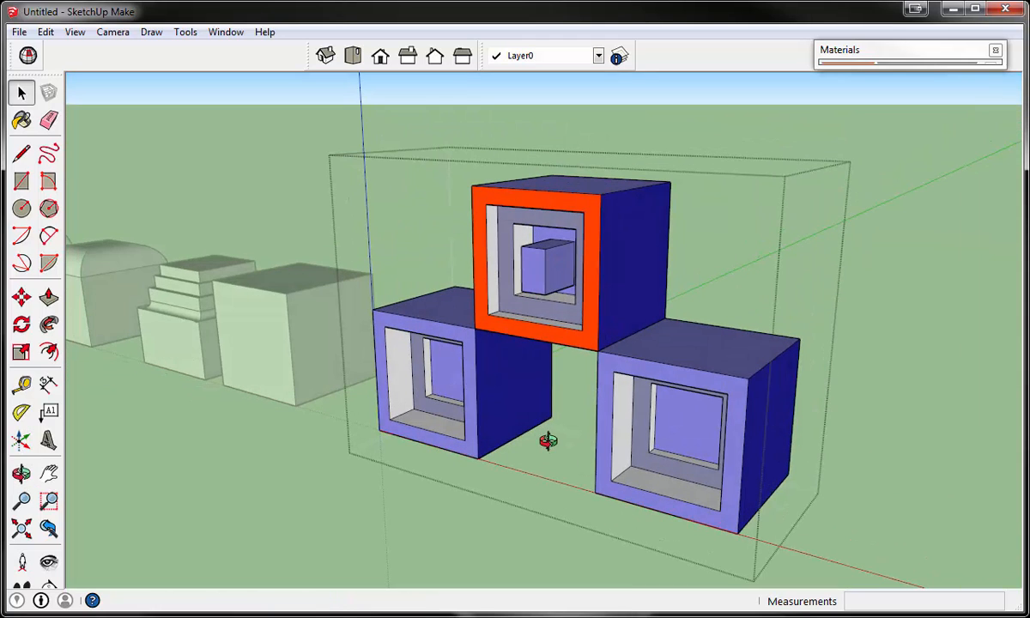
- Draw a rectangle about 6' 1" by 6' 10" on the side face of the orange-framed block
left_click(21, 182)
left_click(616, 230)
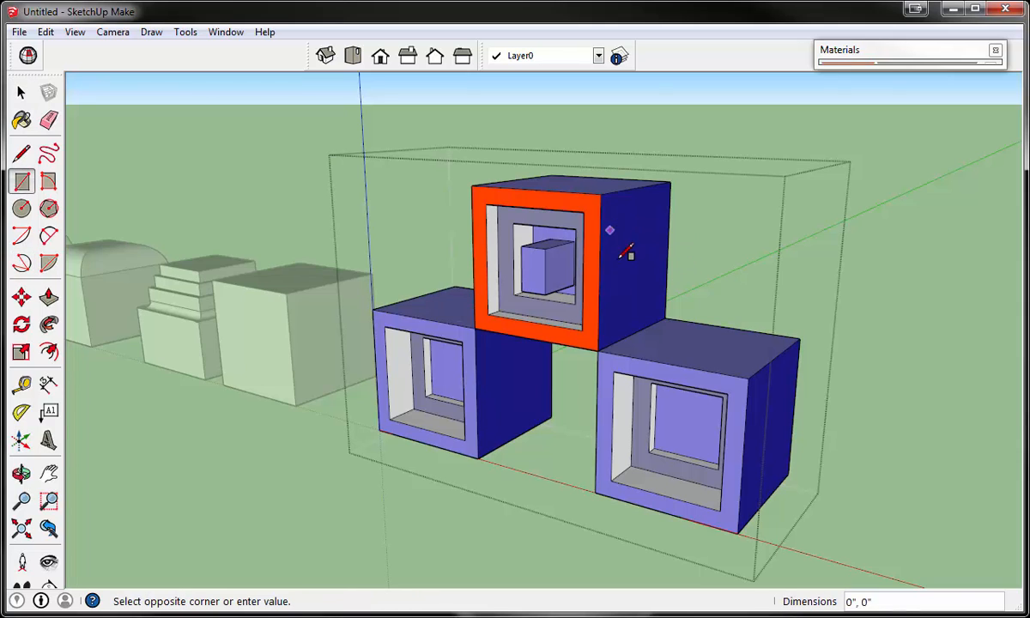
left_click(659, 298)
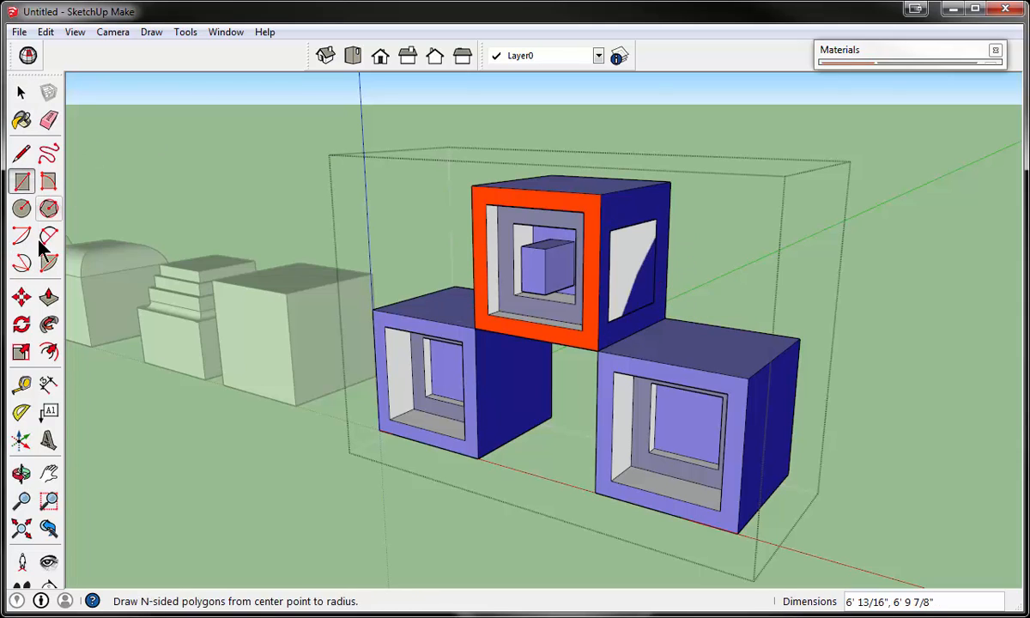
- Try to push the rectangle on the orange-framed block's side face, and undo that rectangle
left_click(48, 297)
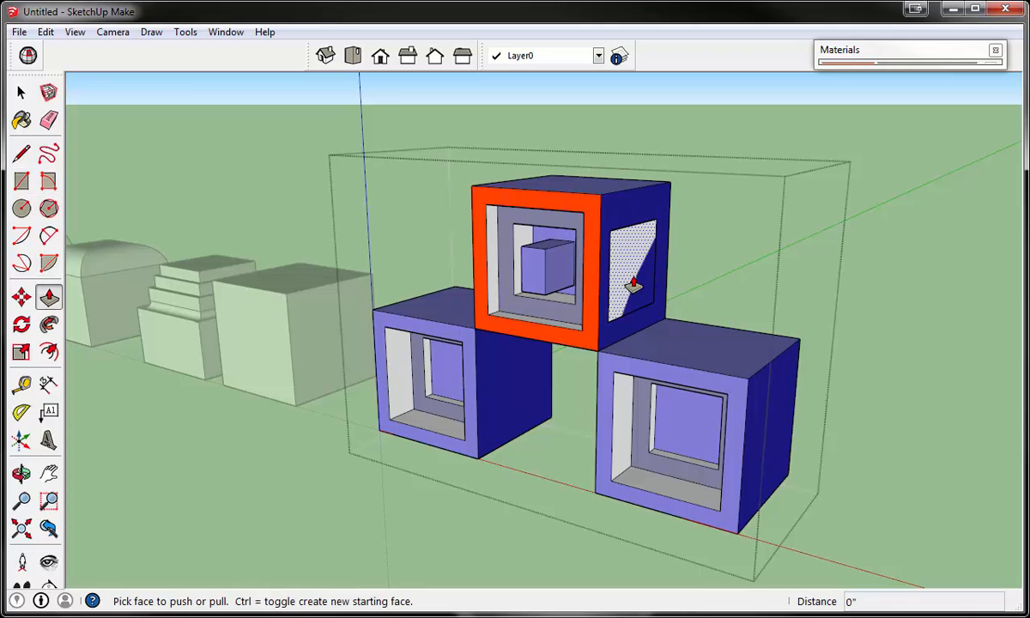
left_click_drag(627, 285, 541, 285)
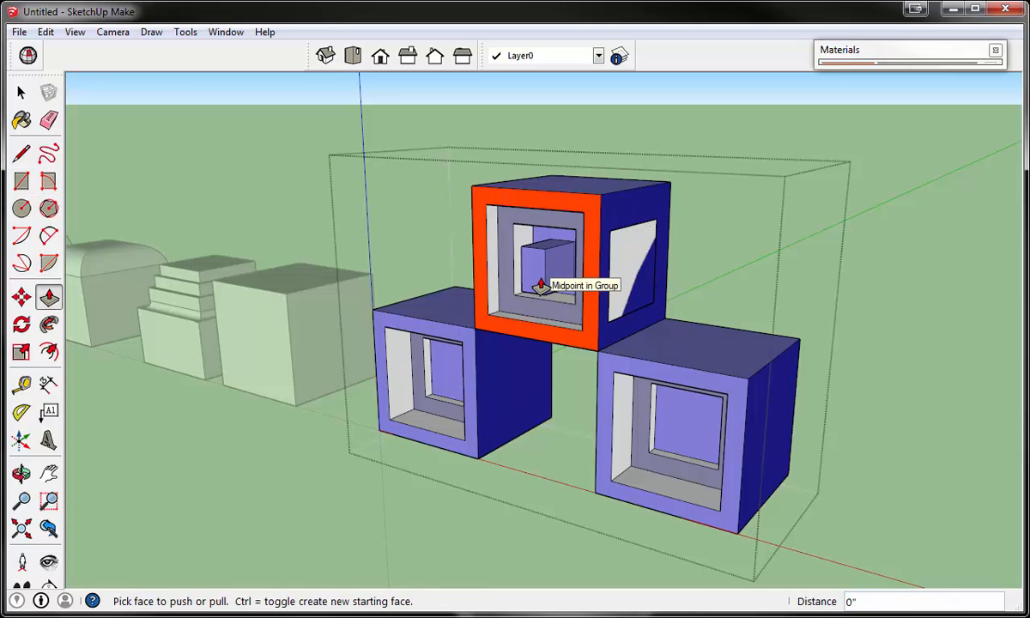
key("ctrl+z")
key("ctrl+z")
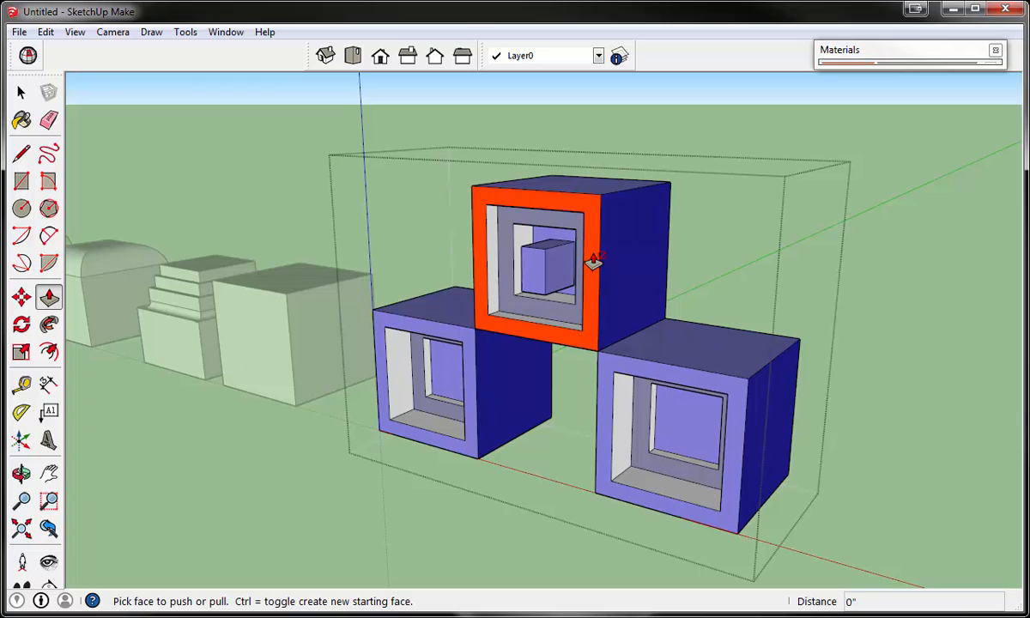
left_click(20, 92)
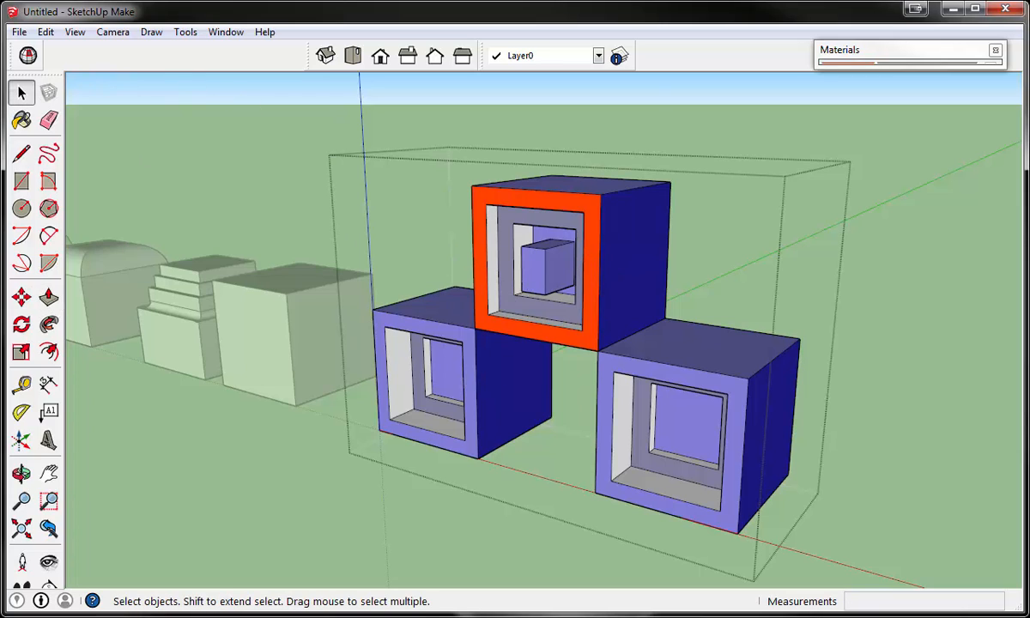
left_click(19, 298)
left_click(445, 306)
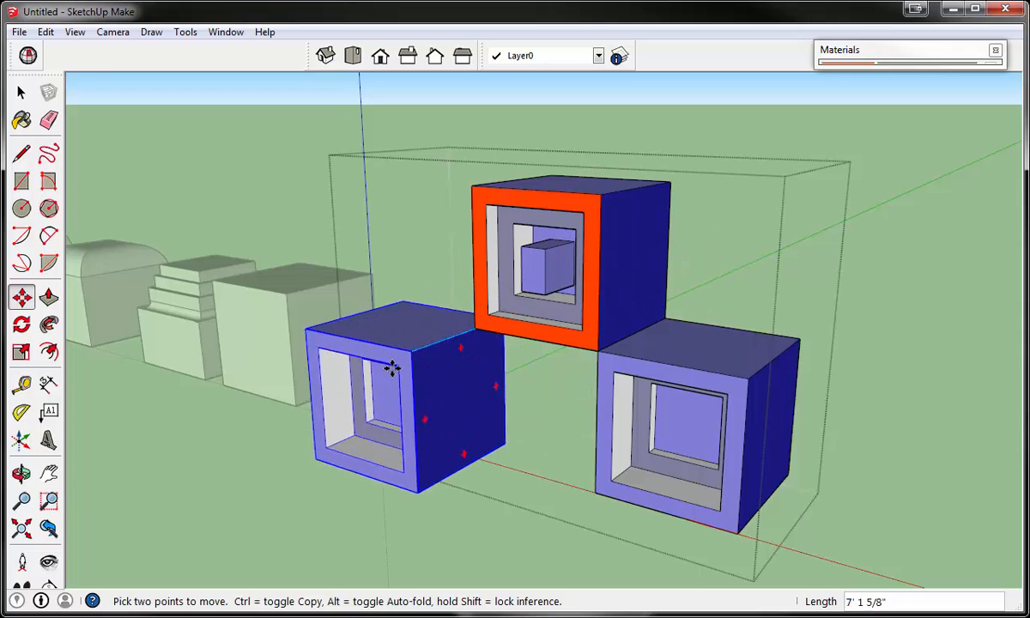
key("Escape")
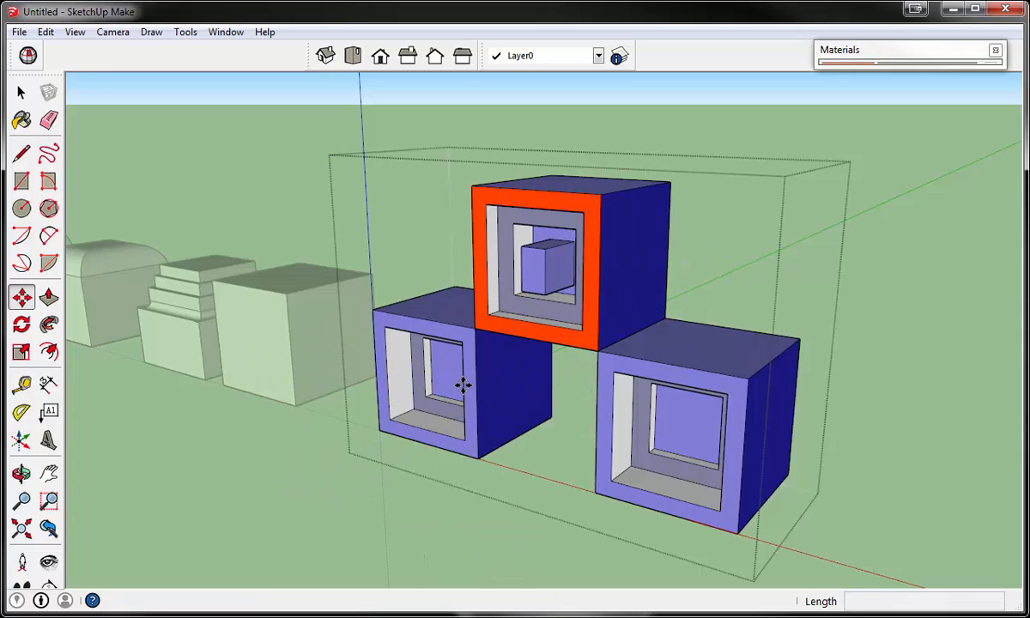
key("space")
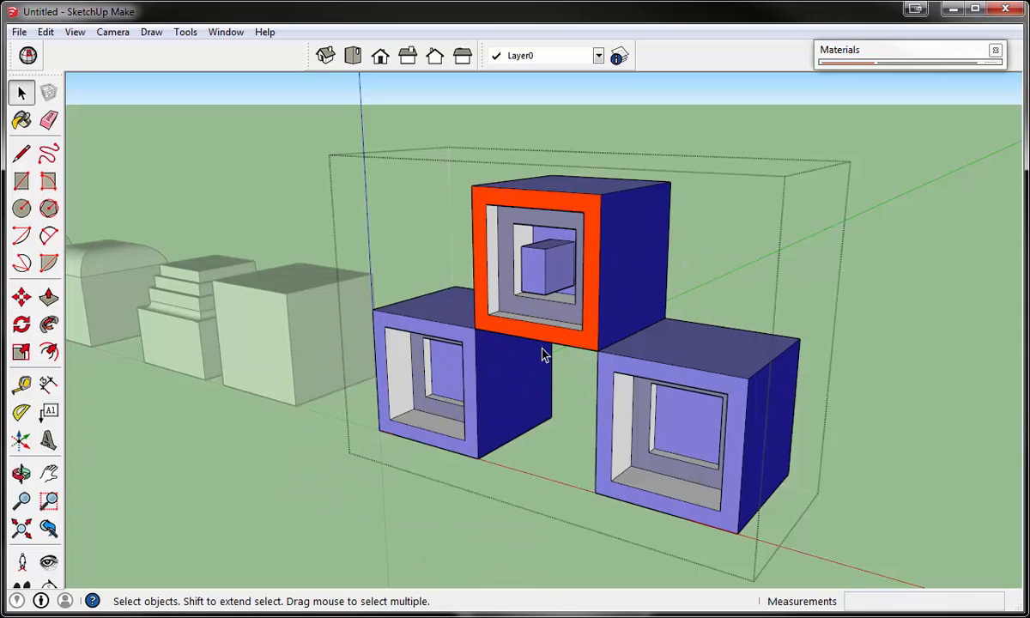
- Open the orange-framed block's nested group for editing and draw an upright rectangle on its blue side face
middle_click_drag(543, 355, 558, 339)
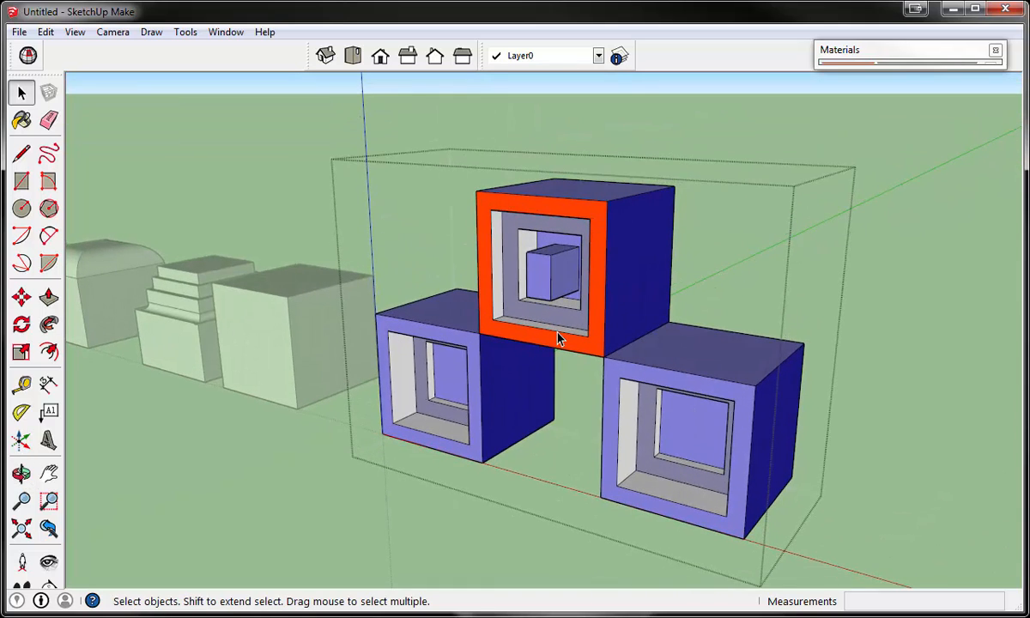
double_click(558, 338)
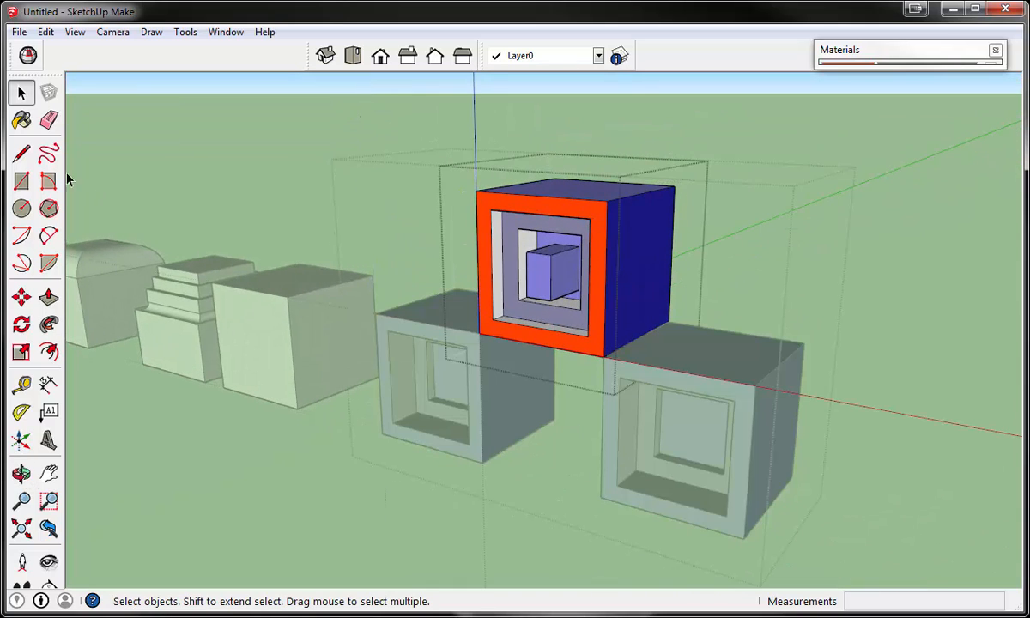
left_click(21, 184)
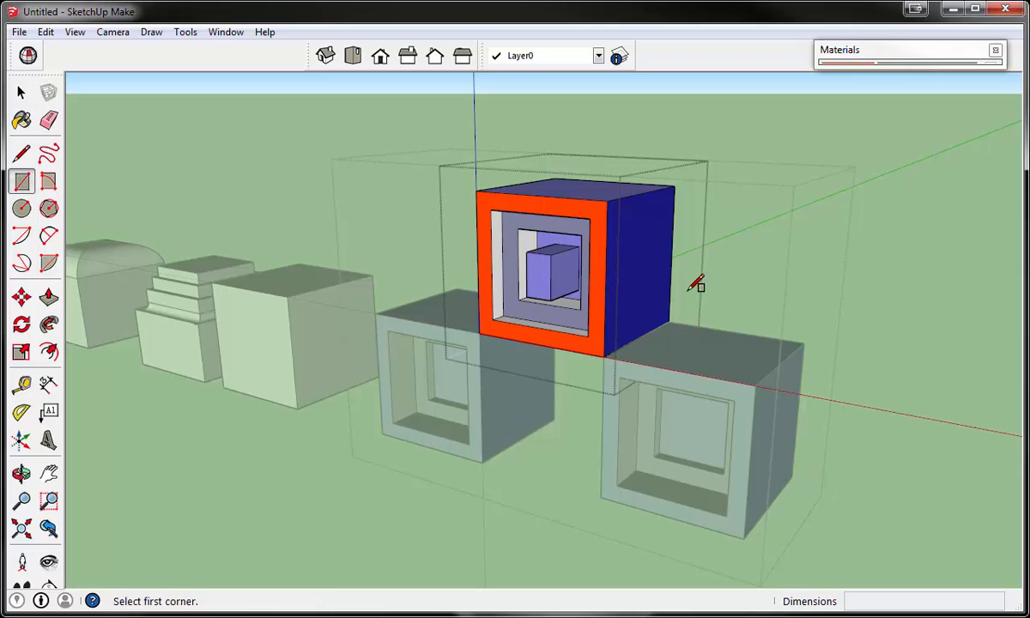
left_click(631, 226)
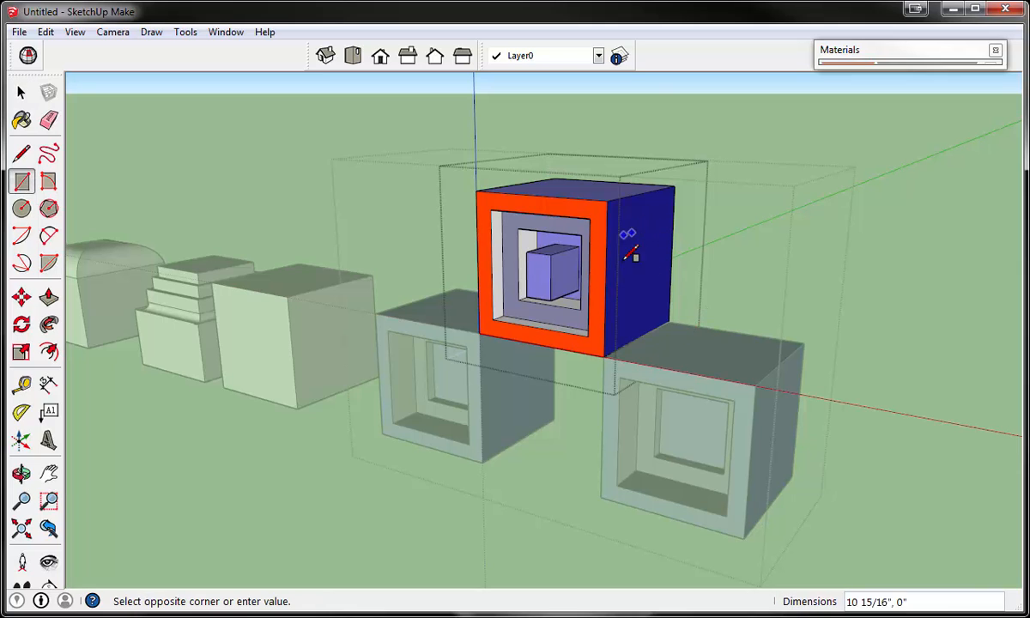
left_click(662, 300)
- Recess the side-face rectangle about 3' 6" into the orange-framed block and leave both levels of group editing
left_click(48, 296)
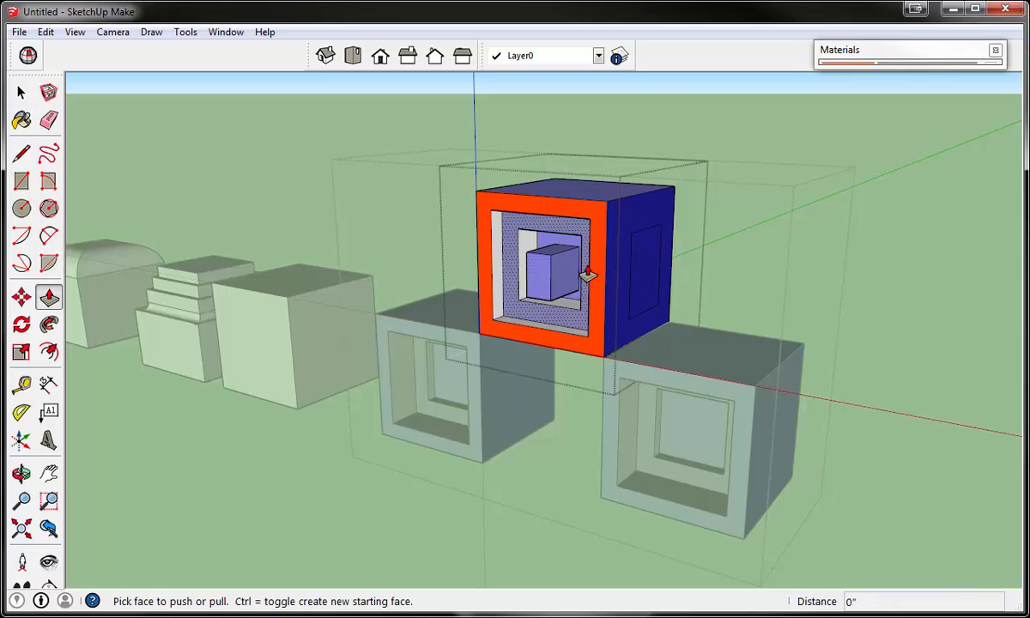
left_click(638, 277)
left_click(591, 269)
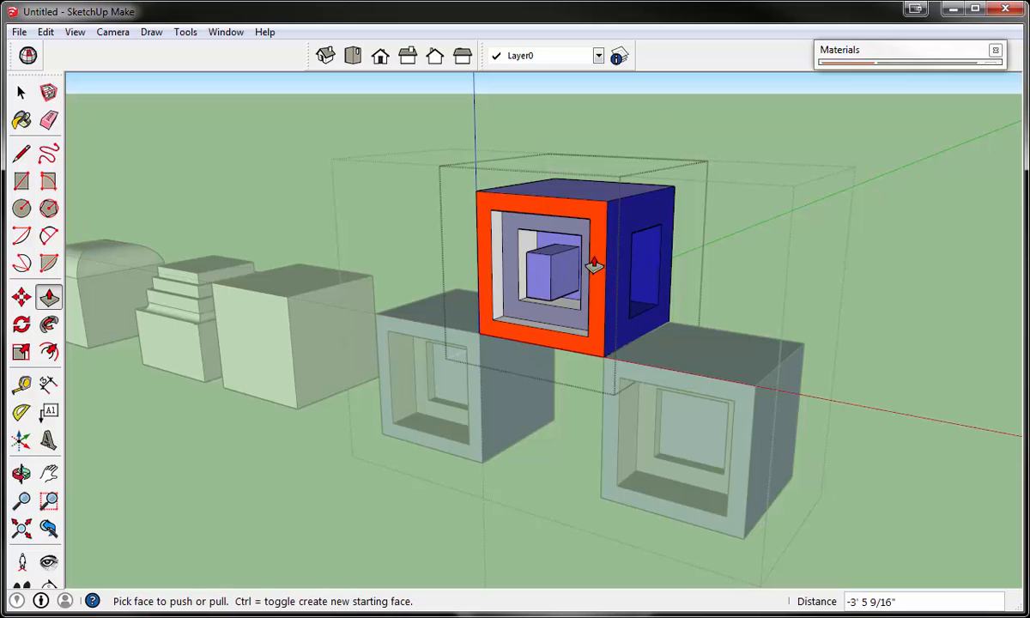
left_click(22, 91)
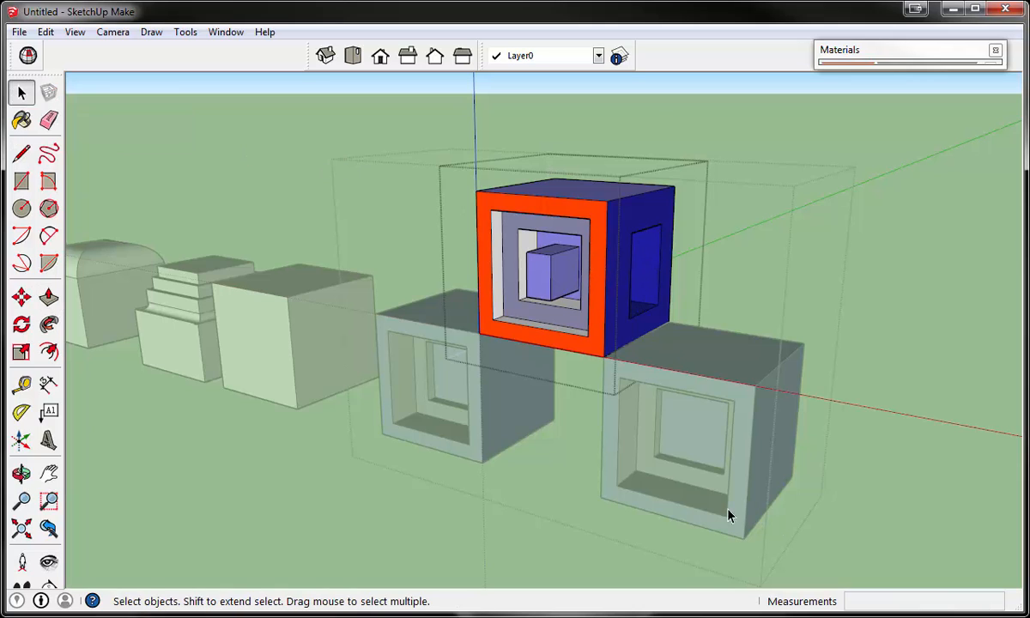
left_click(536, 532)
left_click(536, 532)
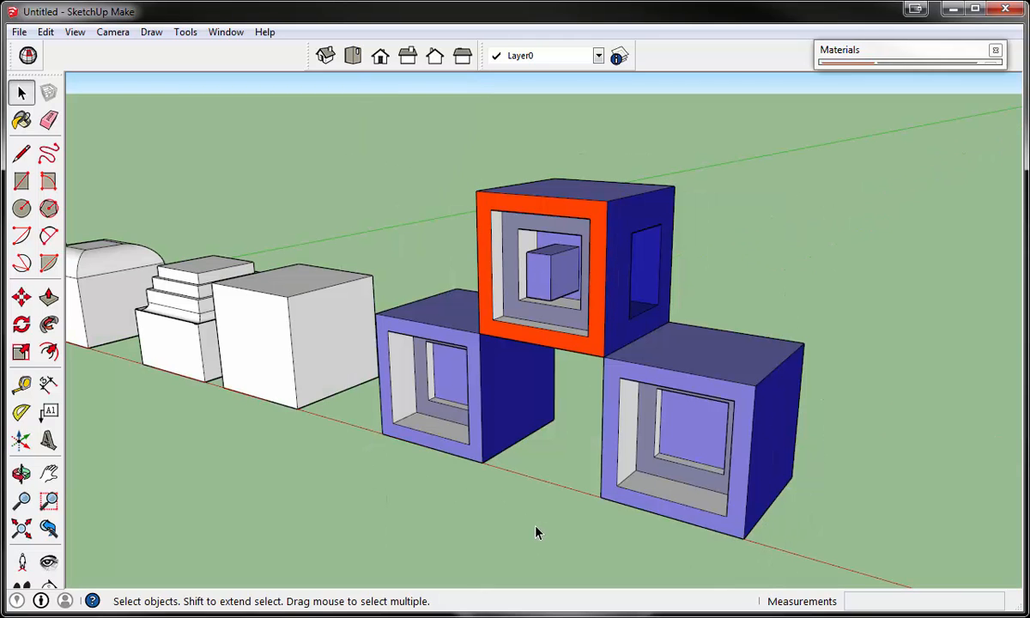
- Explode the three-block group into its separate block groups
middle_click_drag(558, 491, 593, 464)
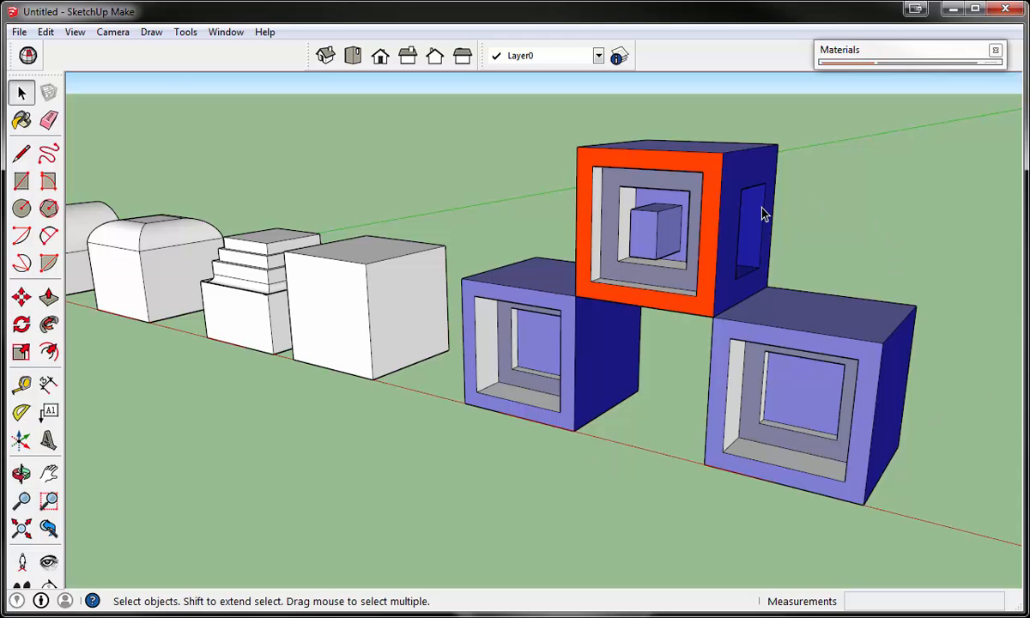
scroll(764, 215, "down", 3)
scroll(759, 244, "up", 2)
right_click(700, 231)
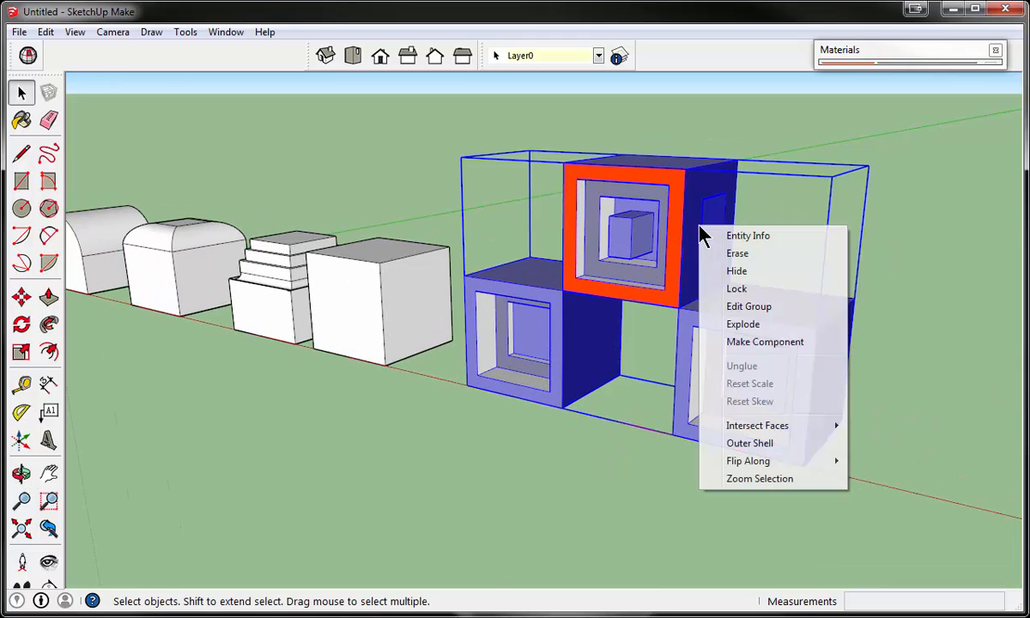
left_click(743, 326)
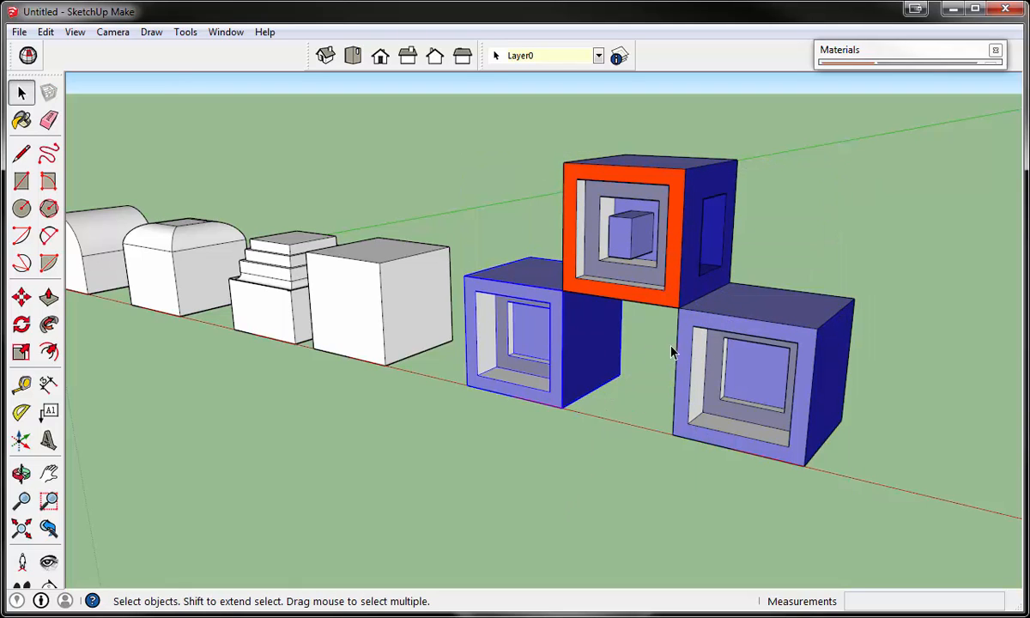
- Select the orange-framed block's own group and explode it into loose geometry
left_click(510, 324)
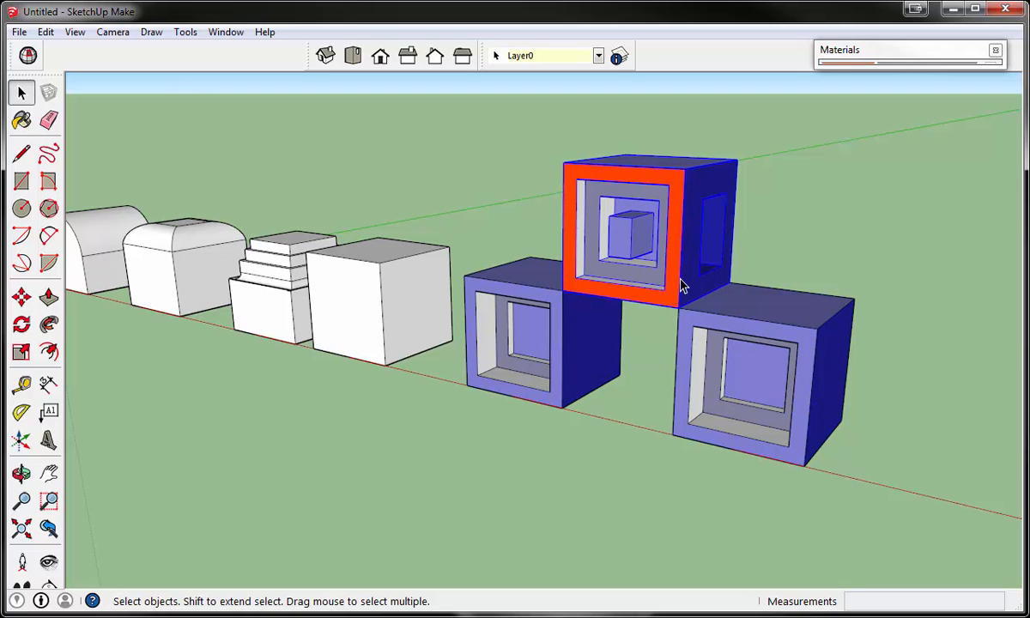
right_click(694, 216)
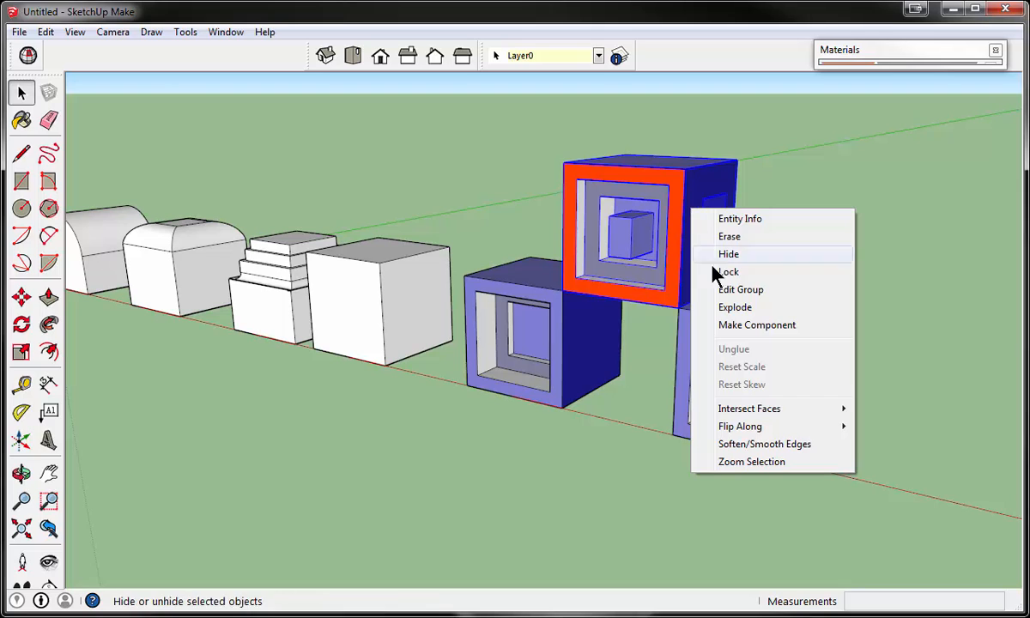
left_click(734, 310)
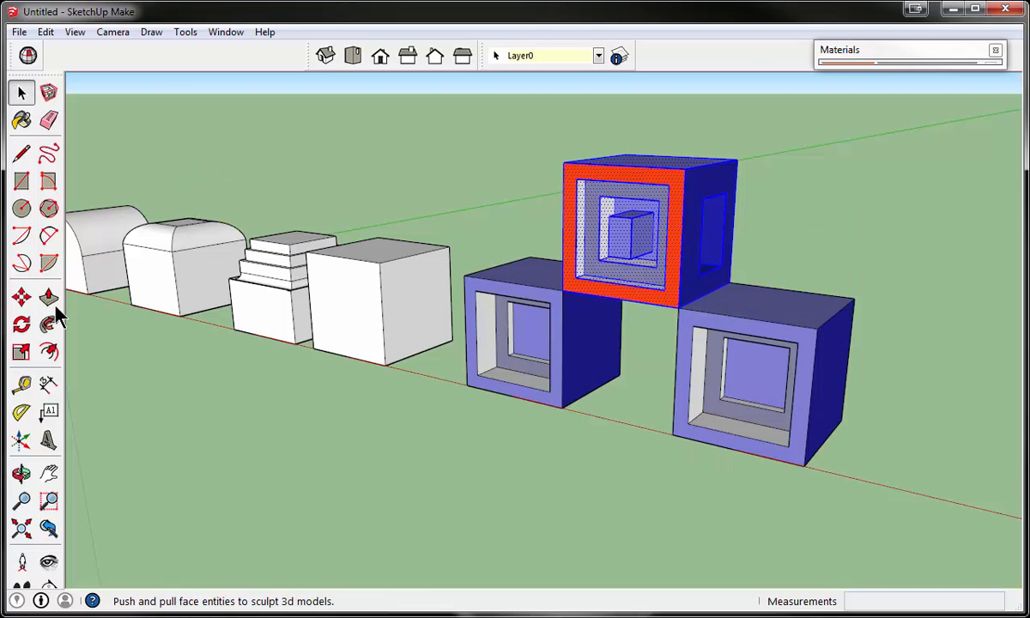
- Move the loose orange-framed block so that it overlaps the plain white cube
left_click(21, 297)
left_click(738, 290)
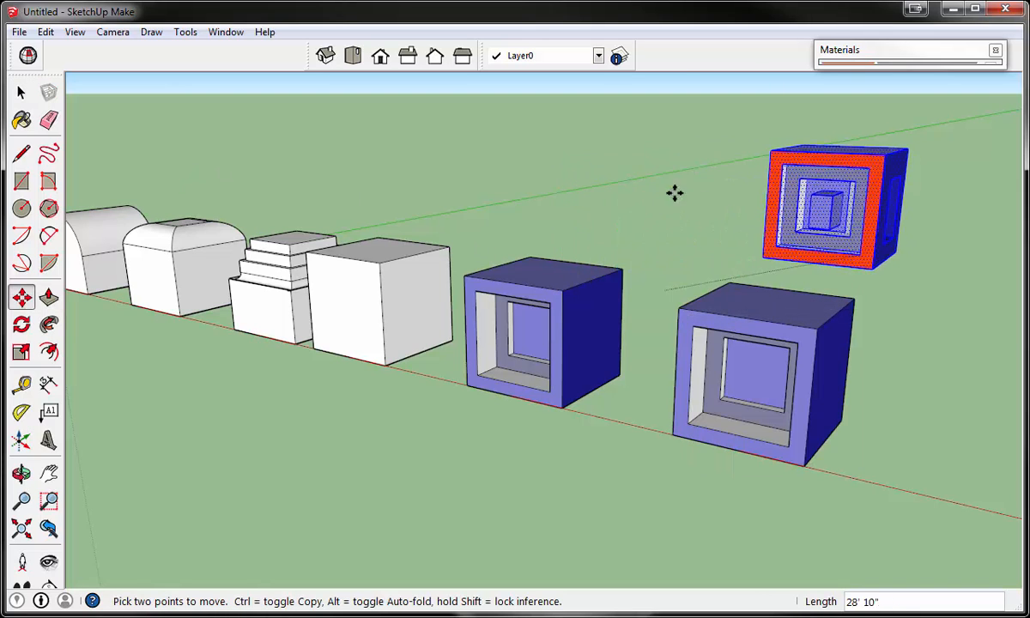
left_click(393, 306)
left_click(430, 227)
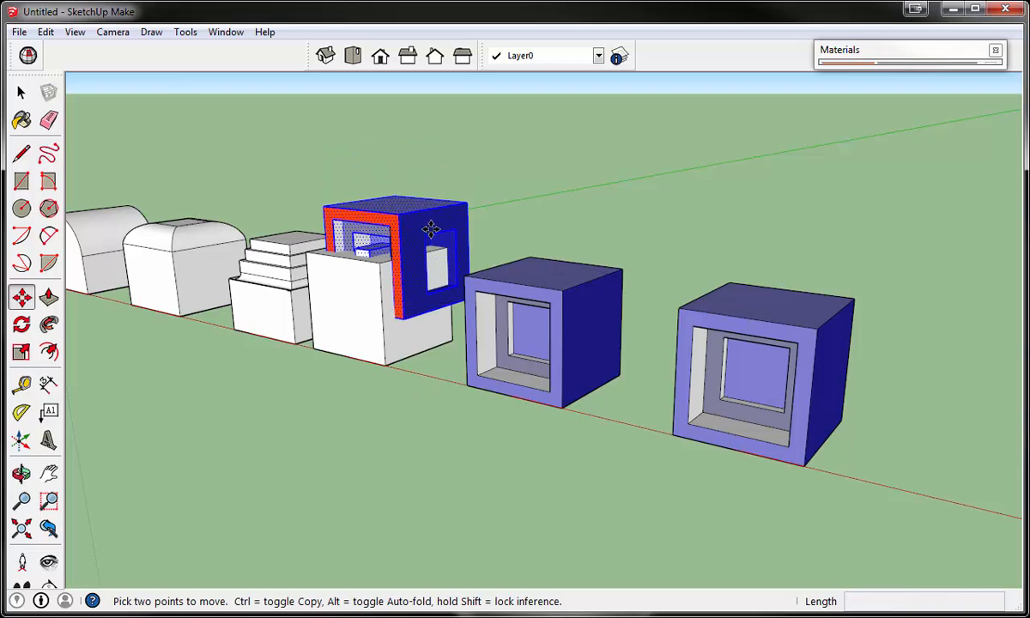
left_click(440, 225)
key("space")
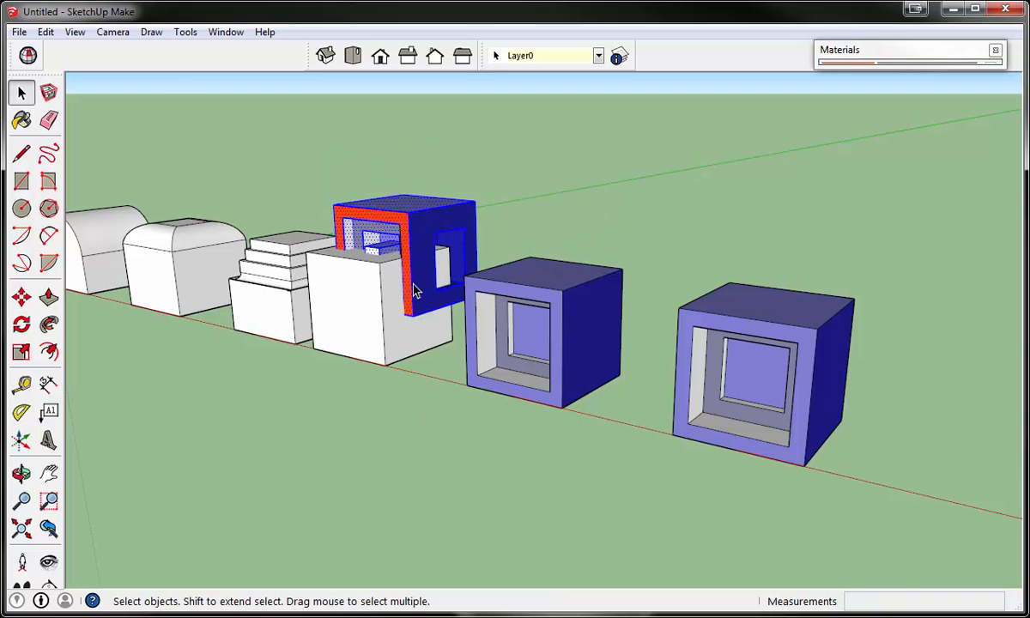
- Select the plain white cube's connected geometry, and undo the orange-framed block's move onto it
triple_click(421, 316)
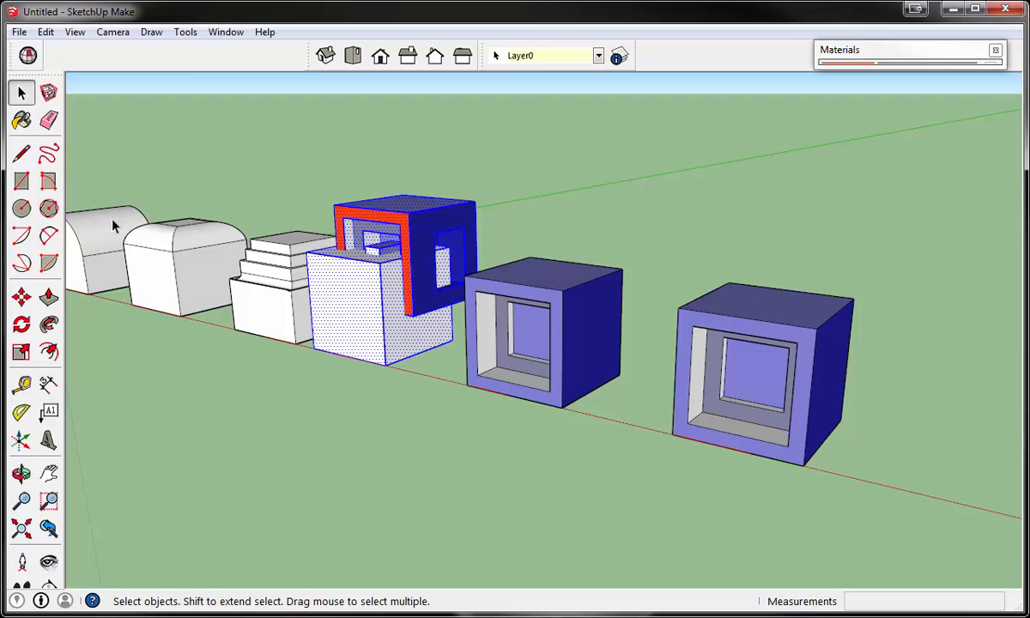
key("ctrl+z")
key("ctrl+z")
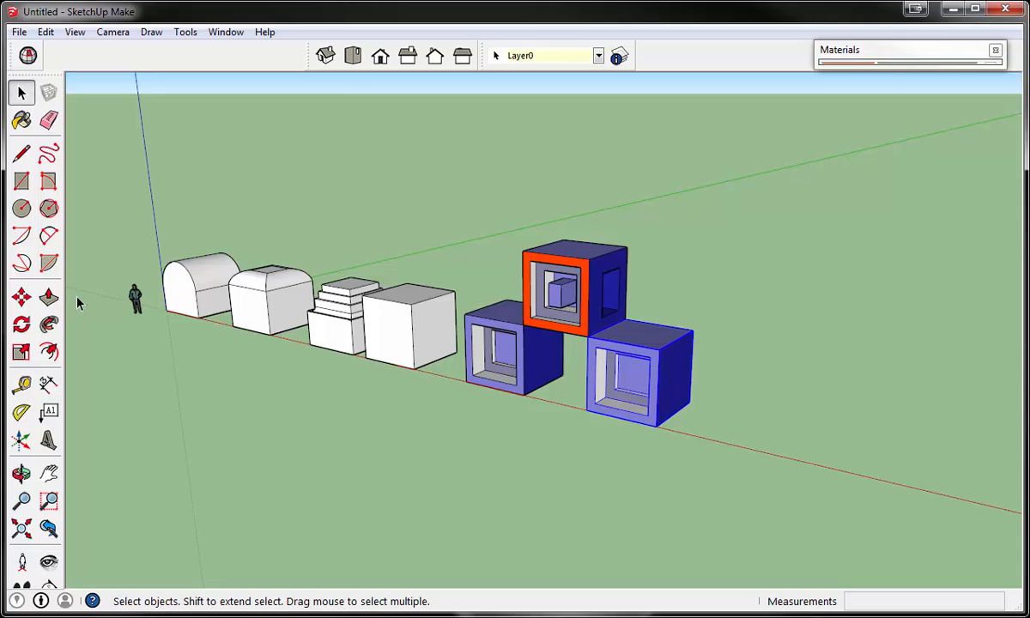
- Move the outer blue ground block about 15' 9" along the red axis, away from the stack
left_click(21, 296)
scroll(670, 421, "up", 5)
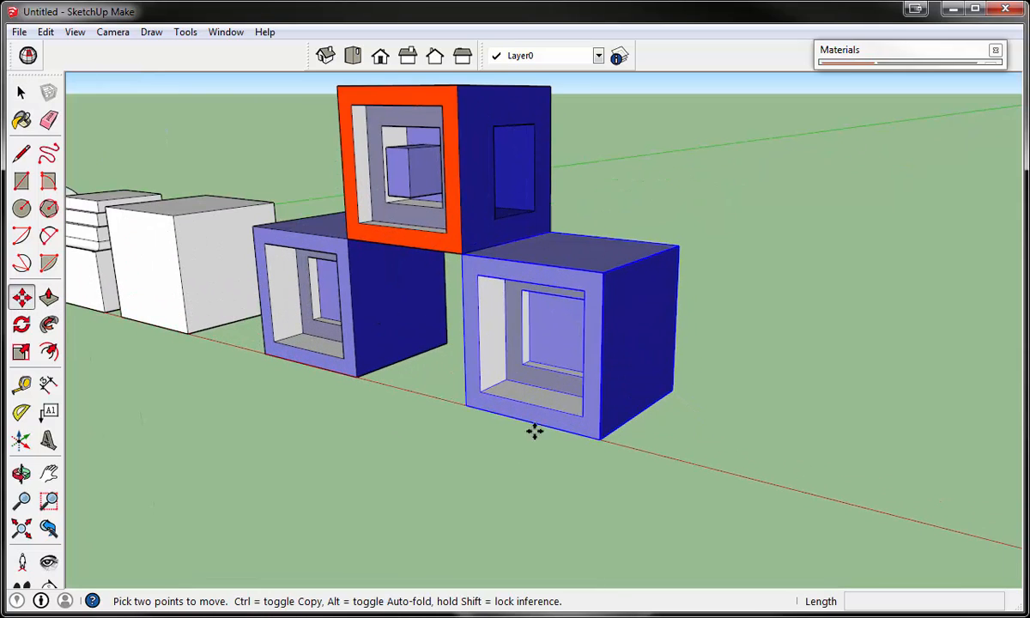
scroll(463, 407, "down", 4)
left_click(462, 409)
left_click(561, 428)
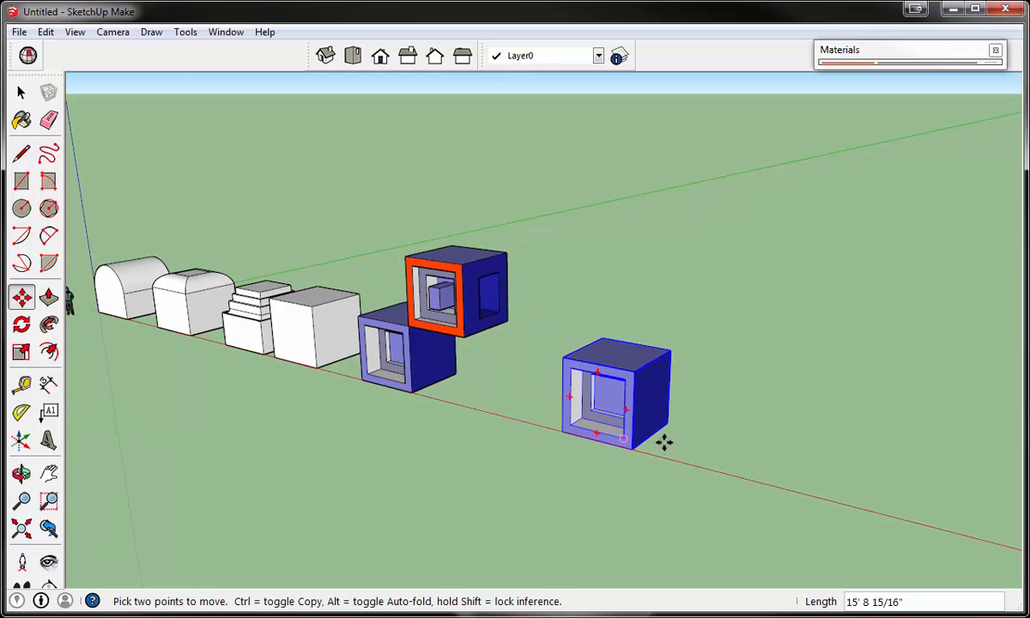
- Examine the relocated blue block and its lower front edge along the red axis from several zoom distances
scroll(670, 441, "up", 4)
scroll(748, 294, "up", 2)
key("o")
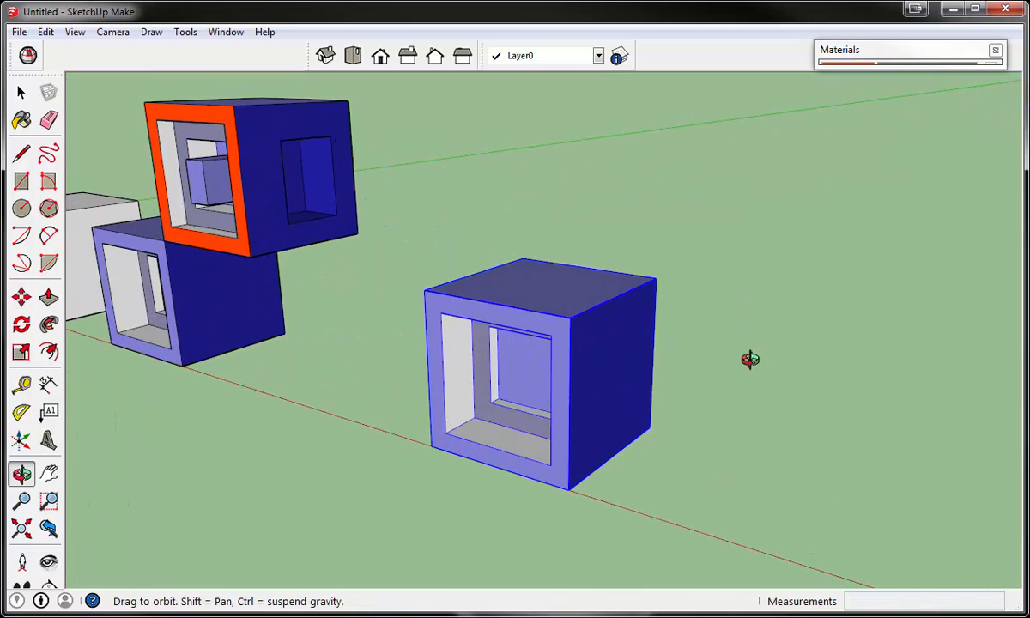
key("m")
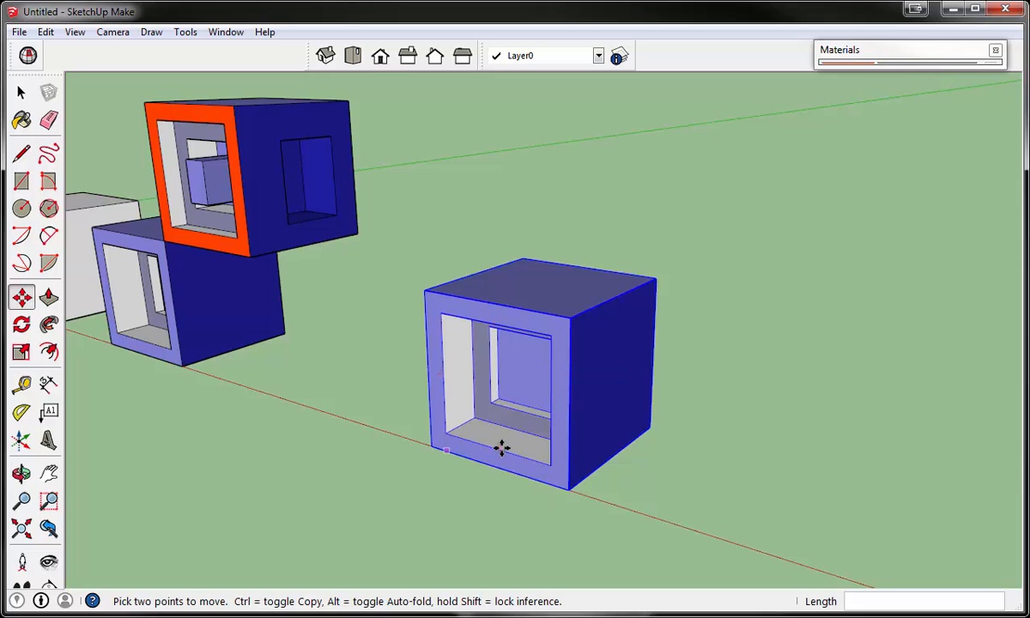
scroll(496, 442, "down", 1)
scroll(502, 494, "up", 3)
scroll(506, 490, "down", 2)
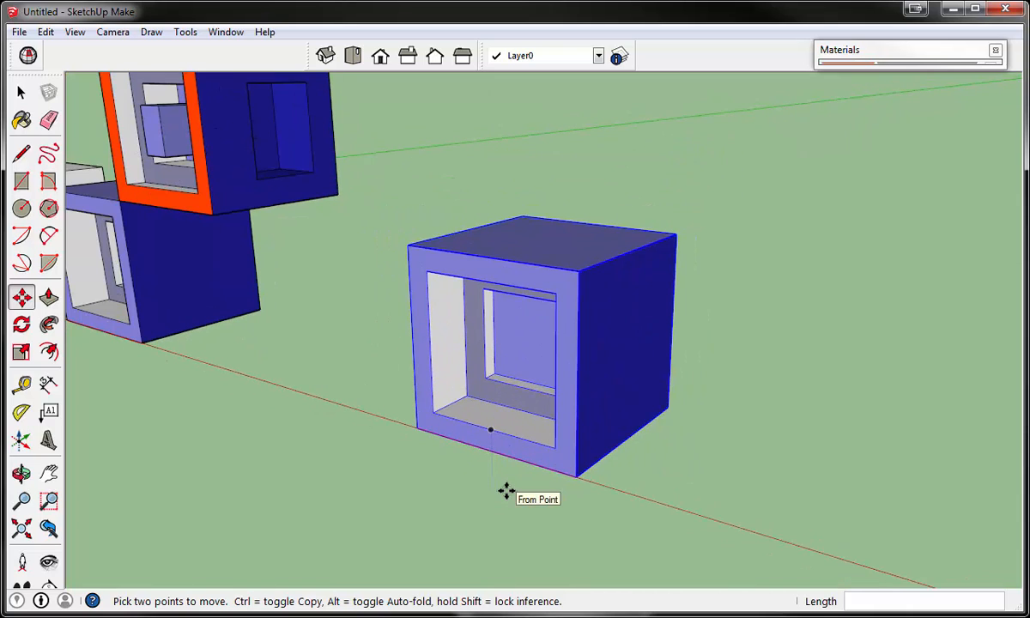
scroll(583, 431, "down", 2)
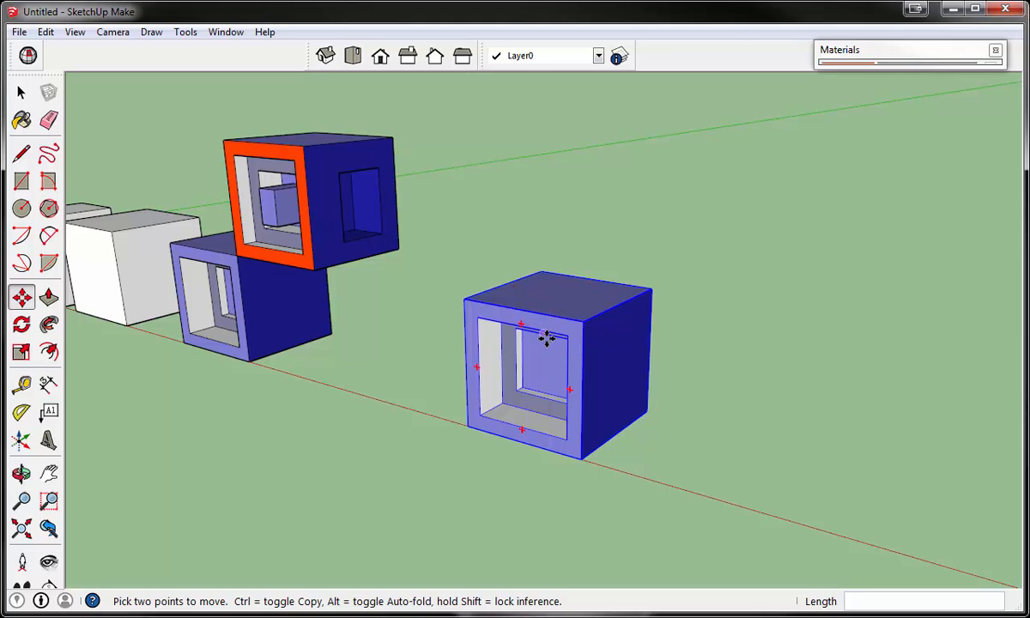
scroll(547, 338, "down", 3)
- Select all connected faces and edges of the plain white cube beside the blue blocks
left_click(21, 93)
left_click(21, 92)
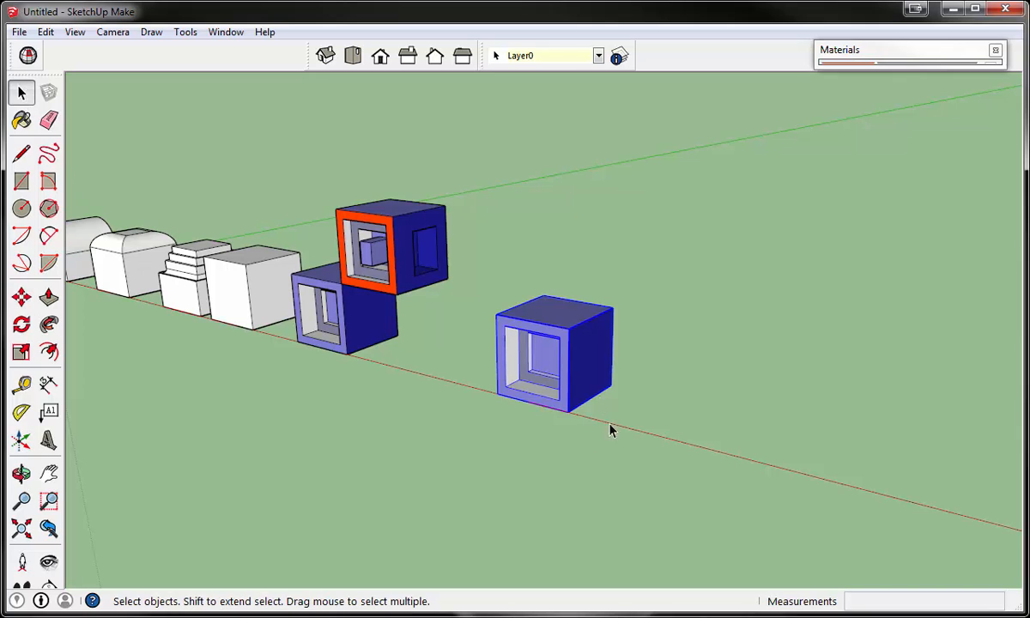
scroll(360, 318, "up", 5)
left_click(365, 322)
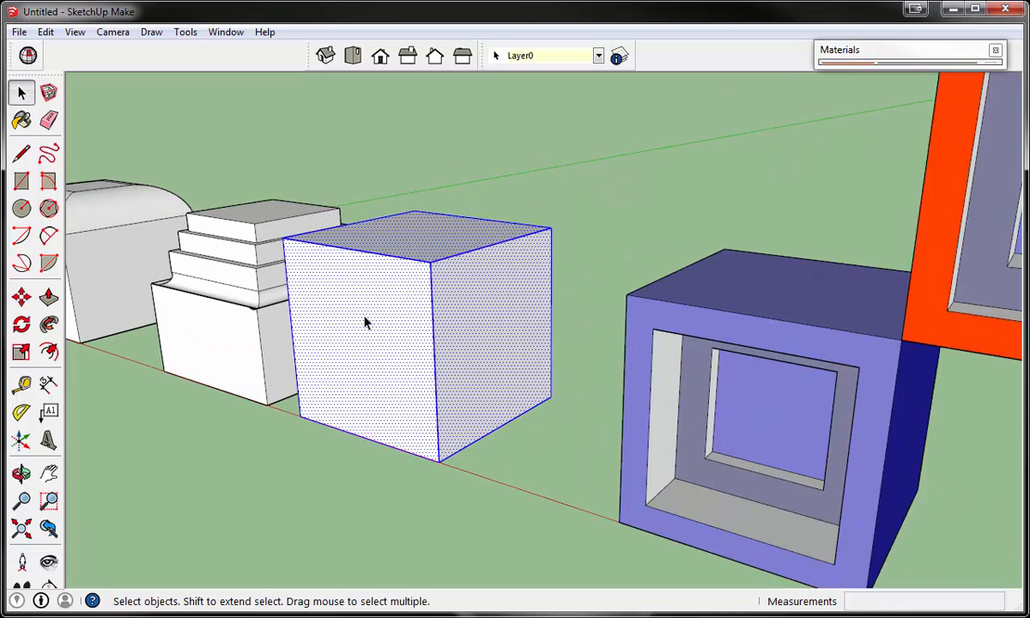
scroll(366, 322, "down", 6)
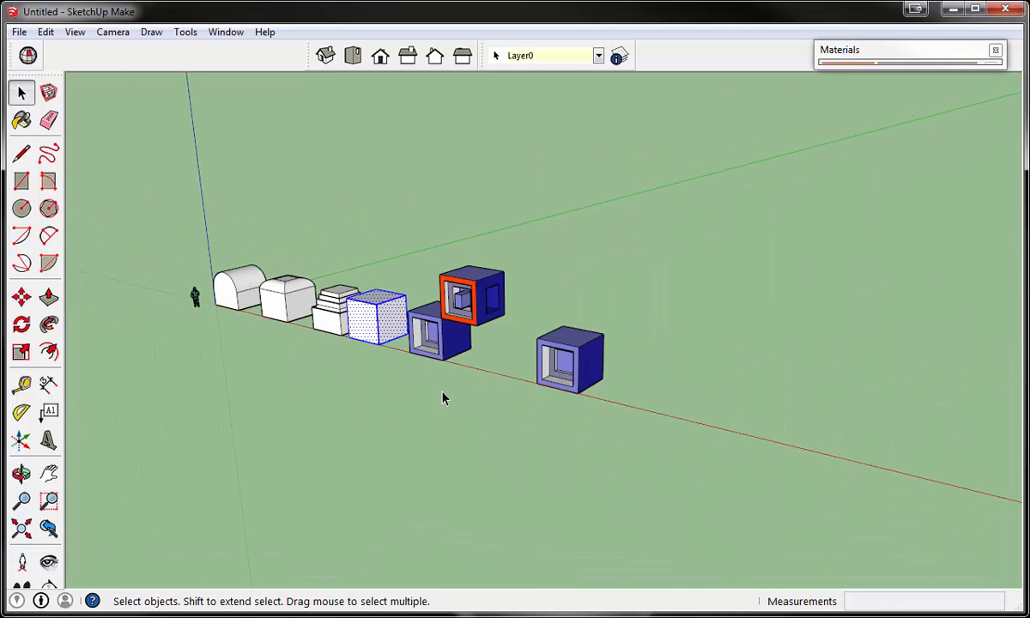
- Rotate the separated blue block 45 degrees about the vertical axis, centring the rotation on its top face
left_click(444, 398)
scroll(565, 375, "up", 4)
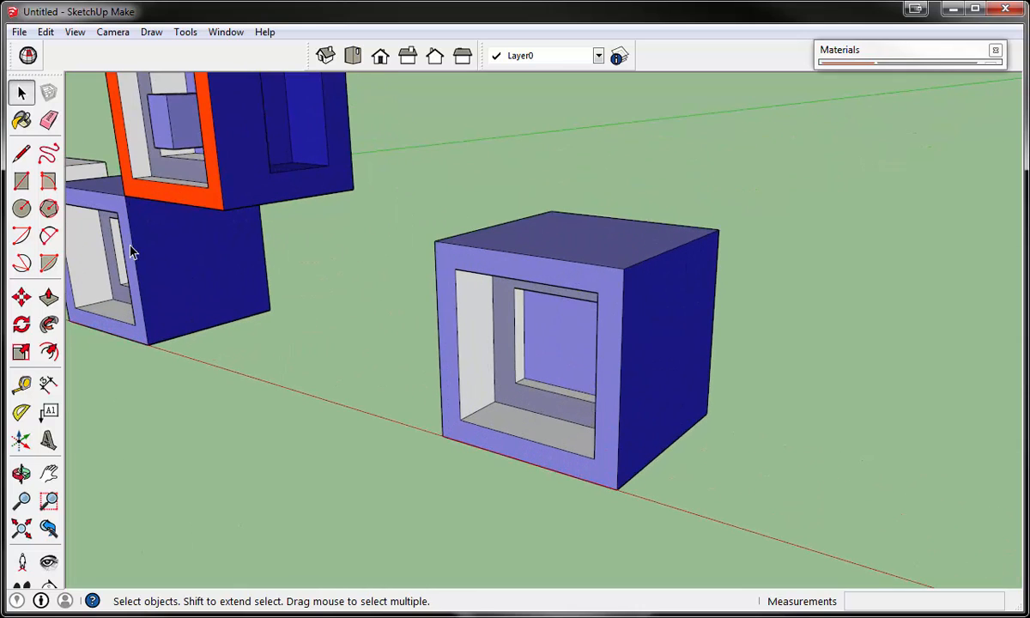
left_click(20, 325)
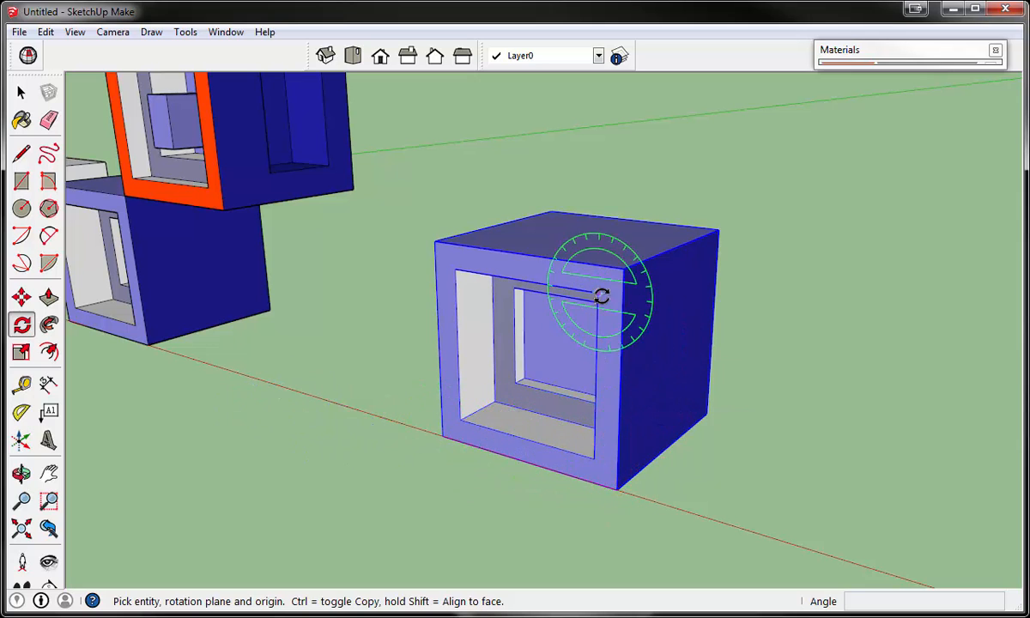
middle_click_drag(640, 223, 615, 283)
scroll(621, 260, "down", 3)
scroll(601, 270, "up", 3)
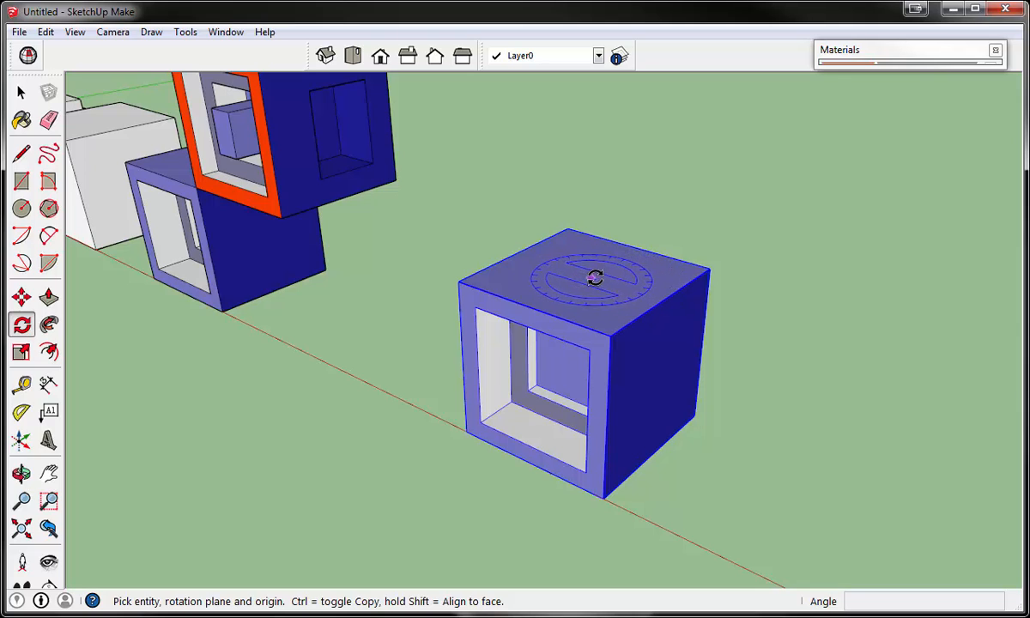
left_click(589, 275)
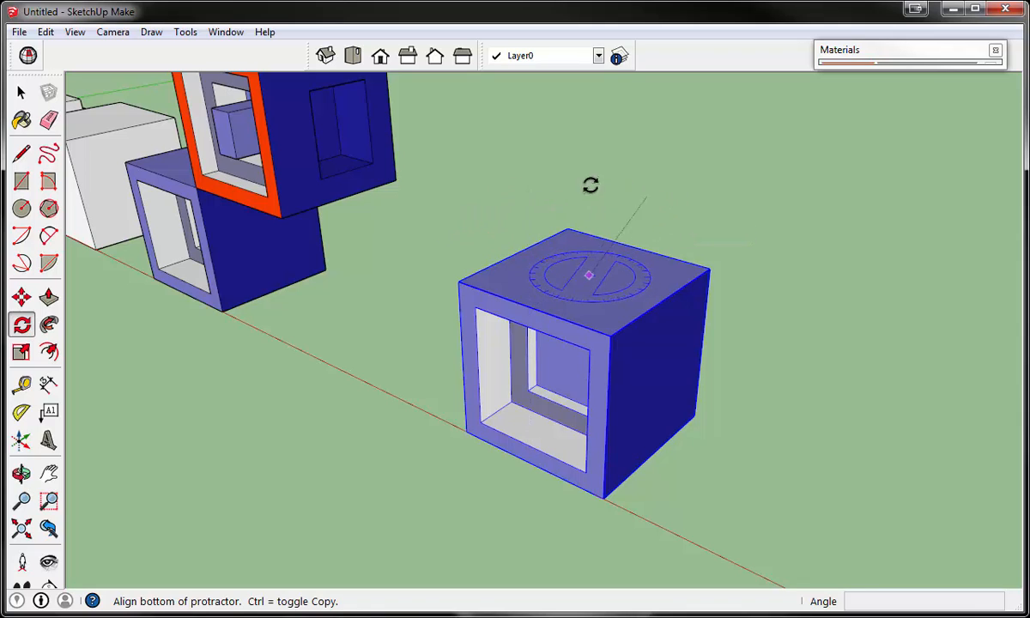
left_click(450, 235)
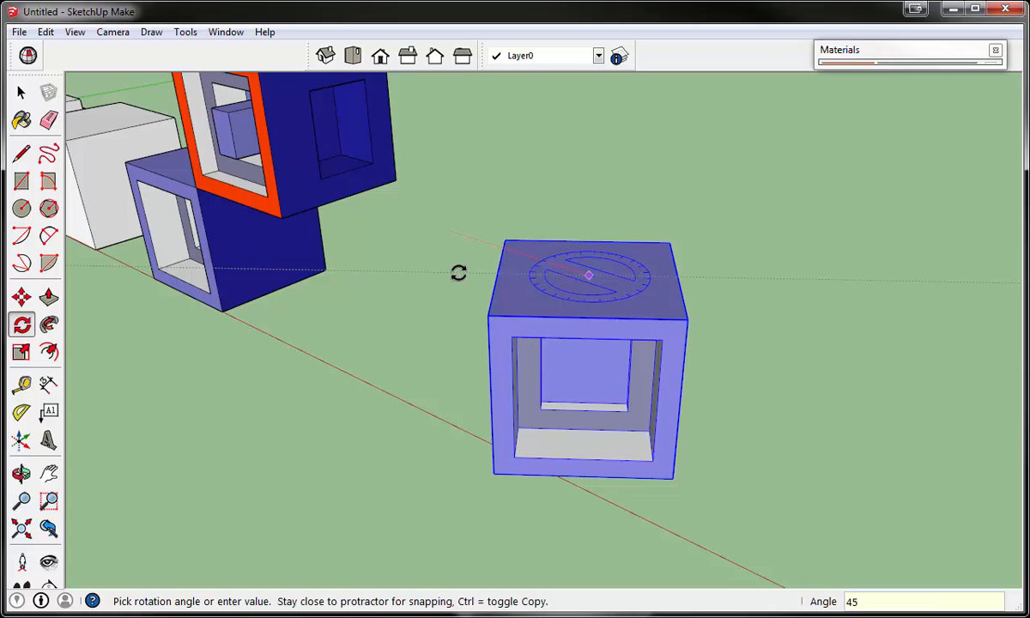
key("Return")
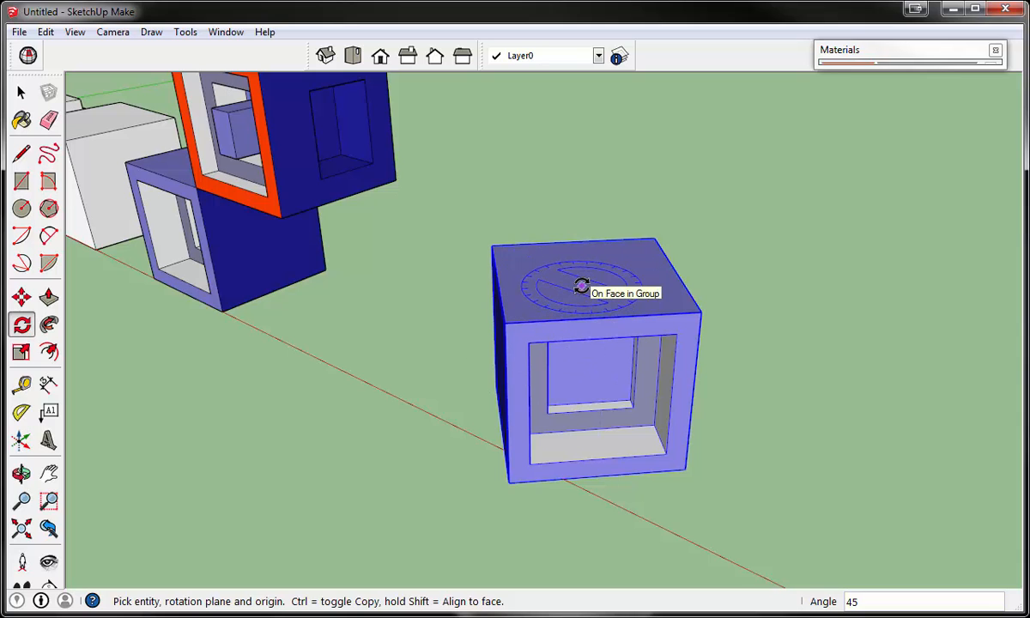
- Select all connected faces and edges of the ungrouped orange-framed block, and clear the selection
middle_click_drag(681, 488, 681, 407)
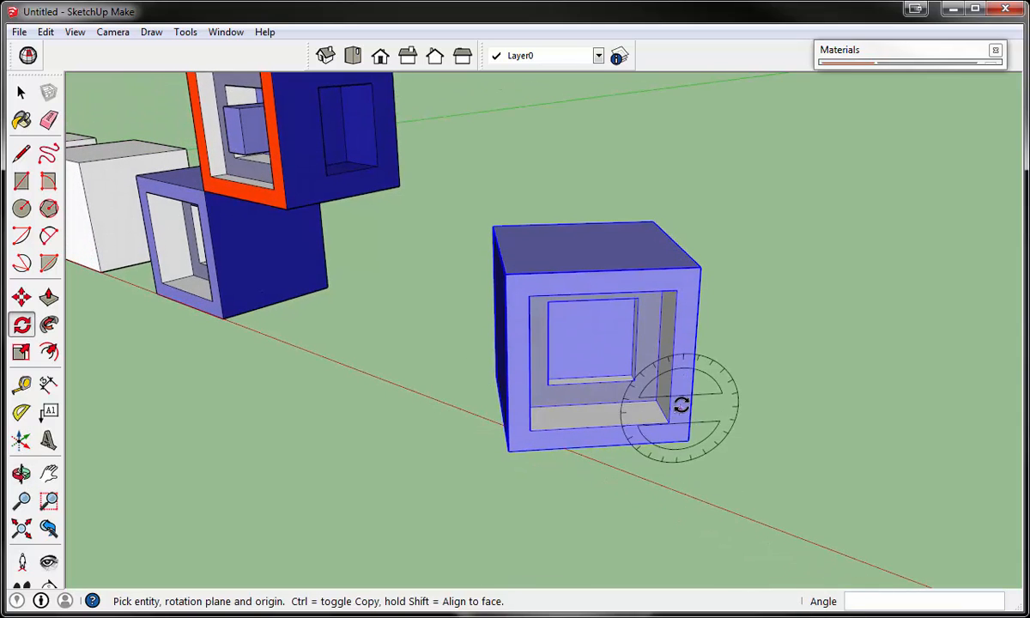
scroll(408, 361, "down", 3)
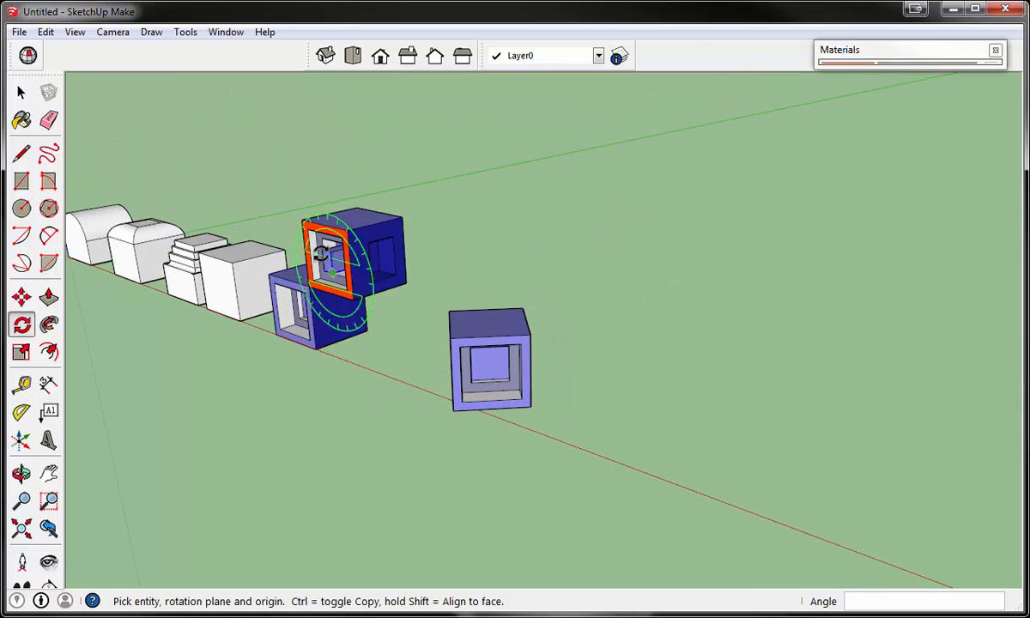
scroll(334, 259, "up", 5)
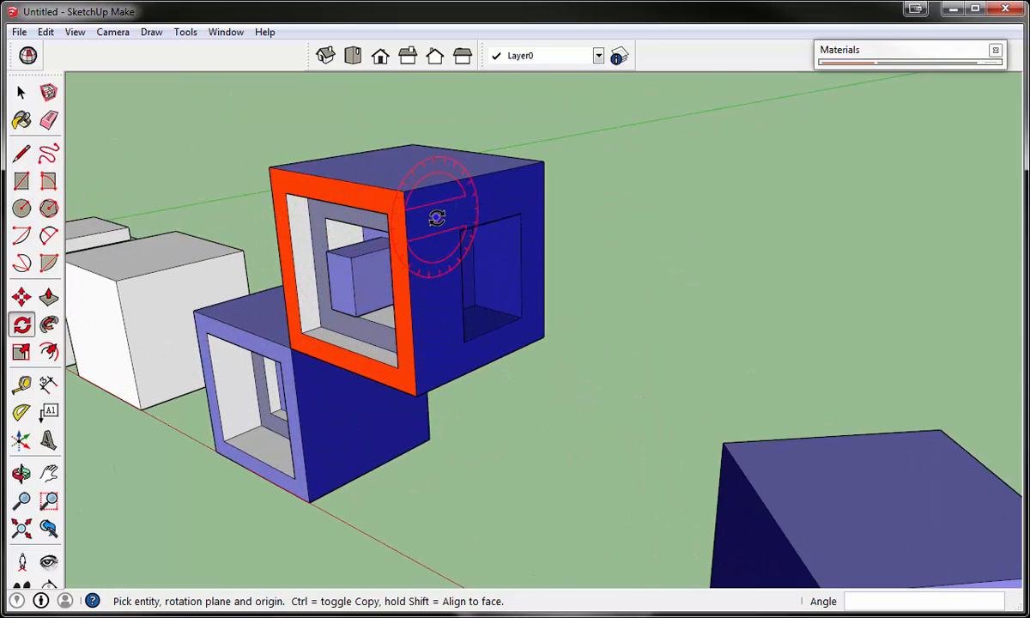
scroll(494, 186, "down", 2)
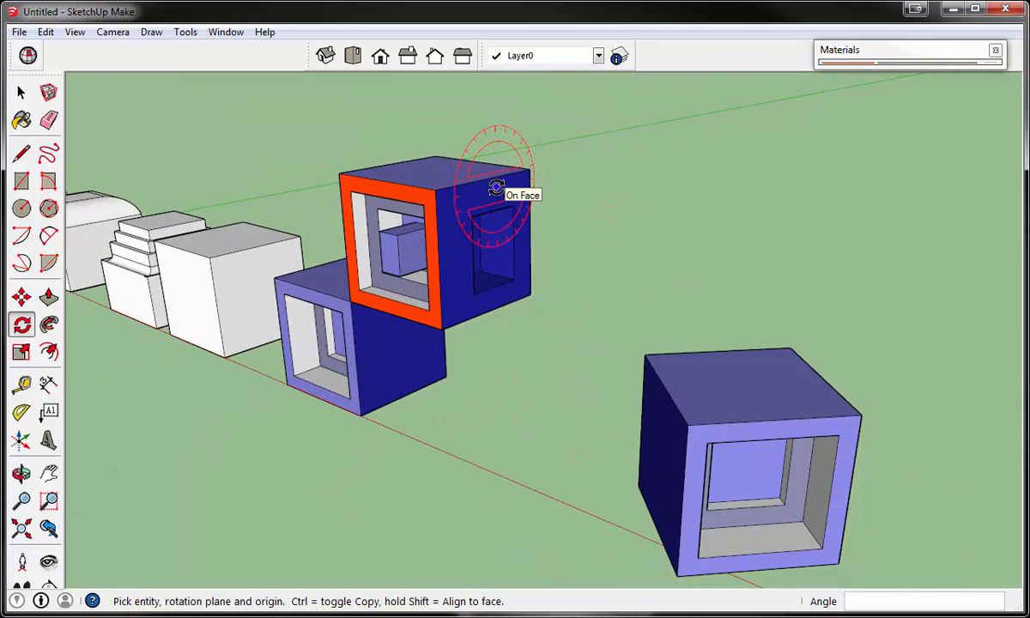
scroll(496, 188, "up", 2)
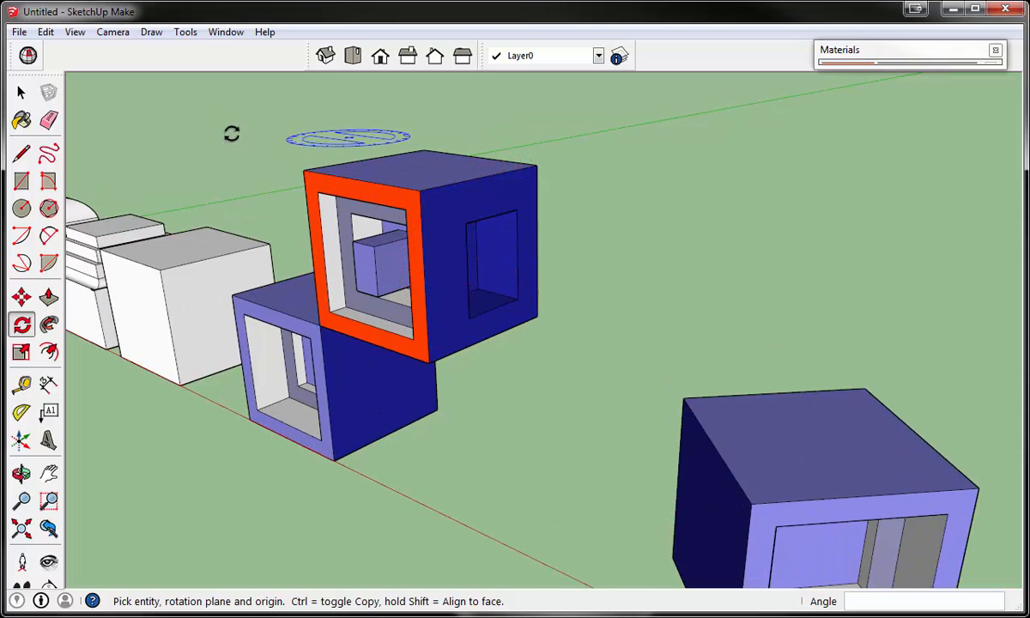
left_click(24, 92)
triple_click(460, 227)
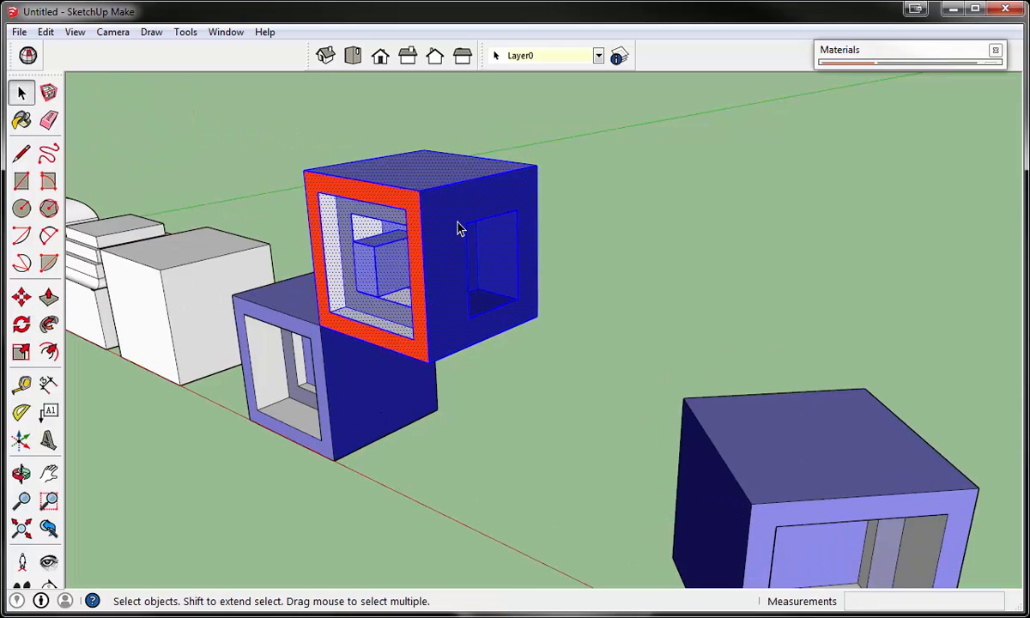
left_click(631, 235)
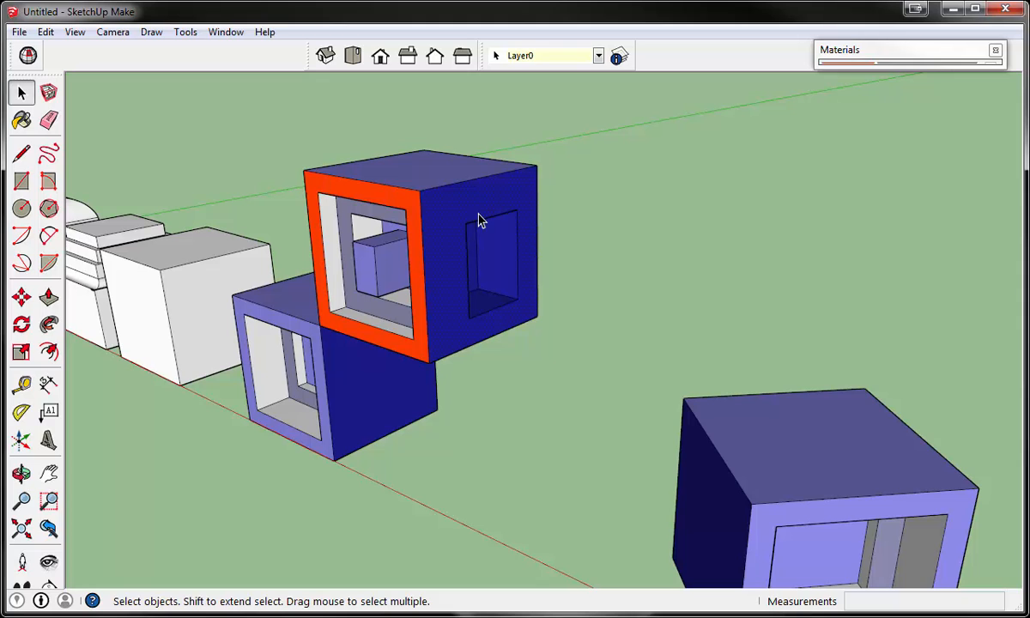
- Try to rotate the ungrouped orange-framed block's blue side face in its own plane, and cancel the rotation
left_click(21, 325)
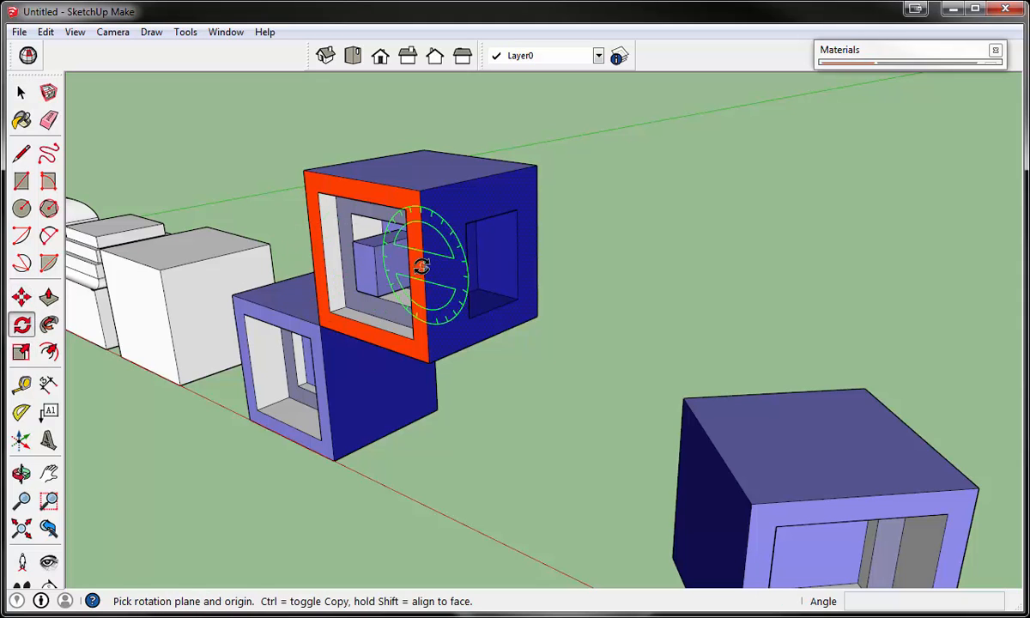
left_click(445, 264)
left_click(442, 211)
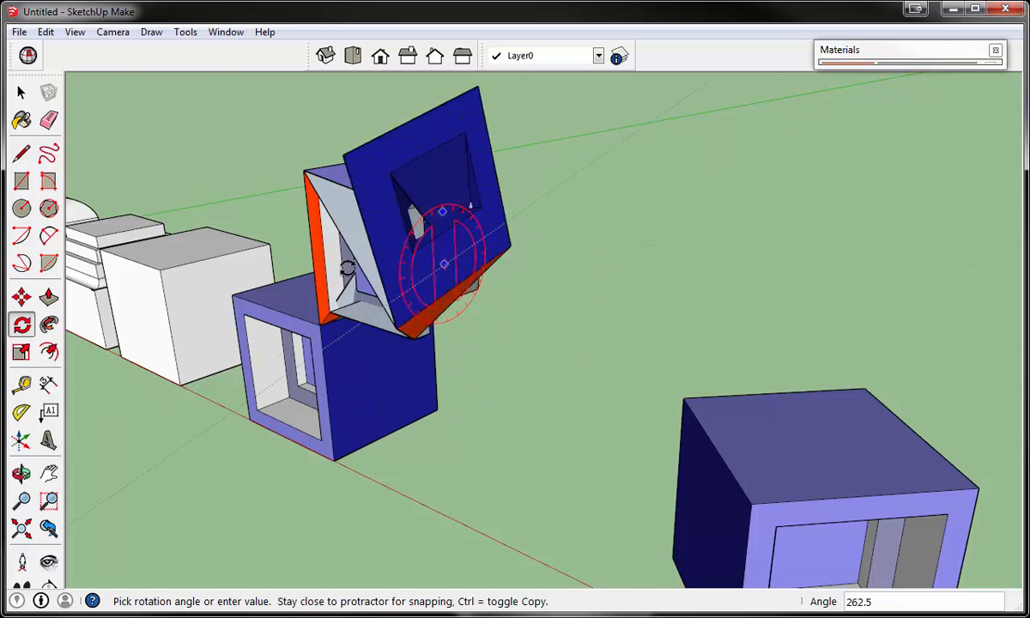
left_click(556, 229)
key("space")
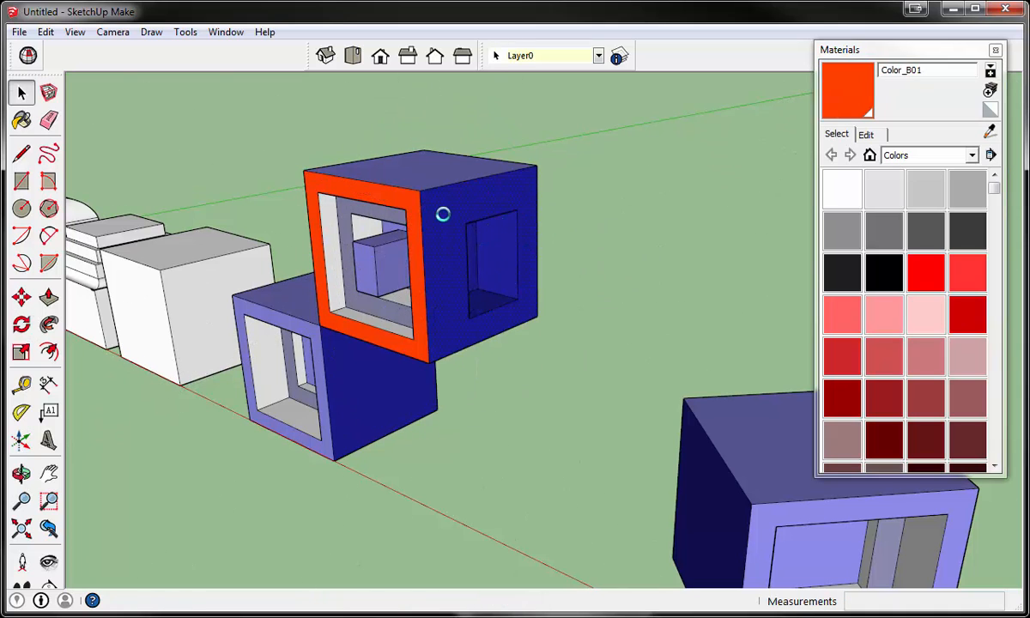
- Select all connected geometry of the orange-framed block and make it a group
triple_click(443, 216)
left_click(927, 49)
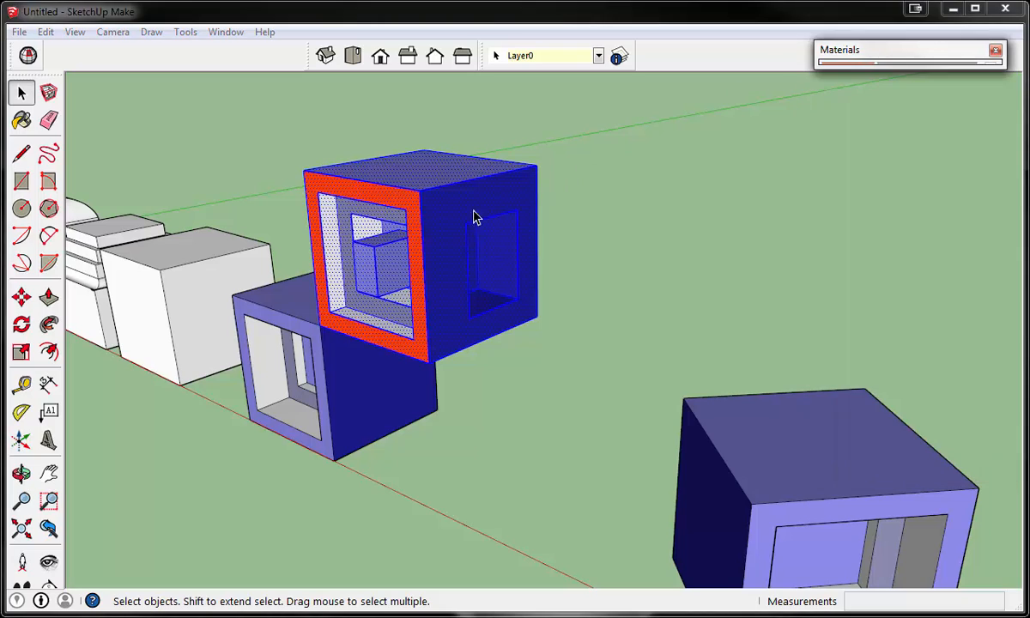
right_click(466, 212)
left_click(546, 355)
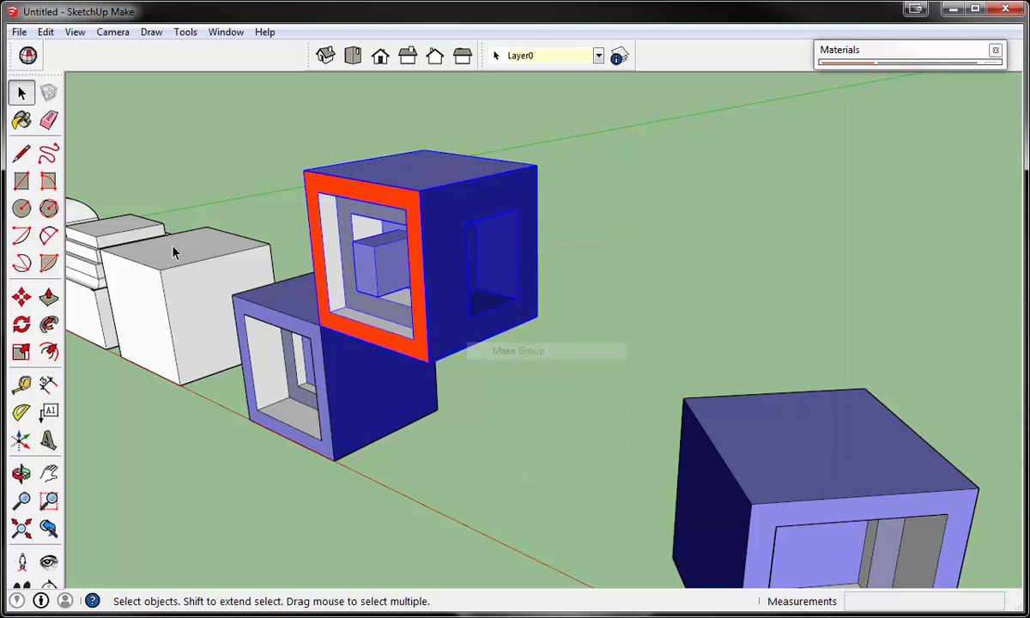
- Move the orange-framed group about 12' 3/4" away from the blue ground block beneath it
left_click(21, 296)
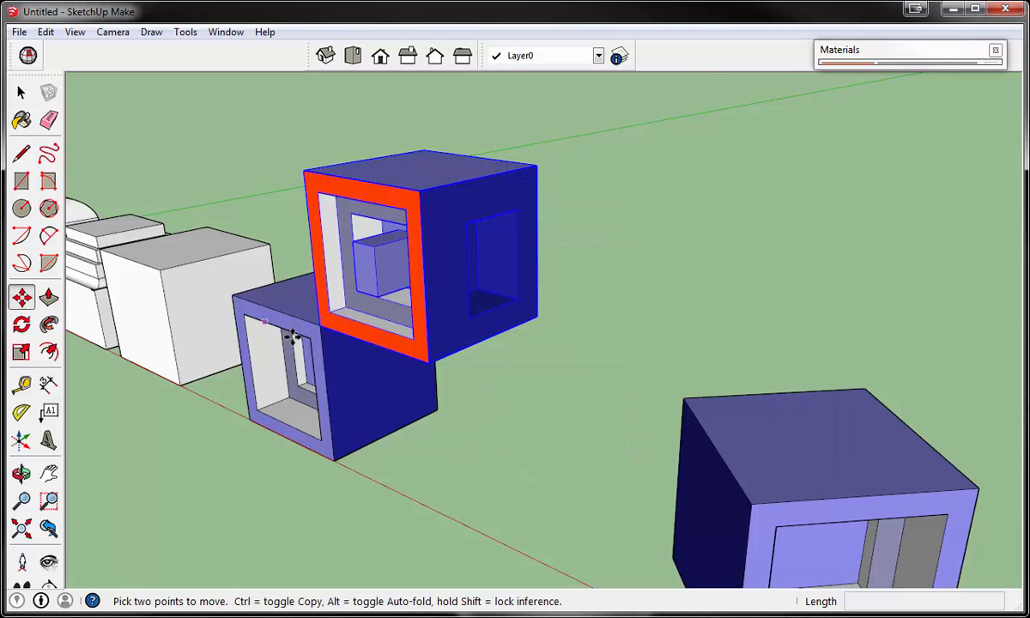
left_click(347, 335)
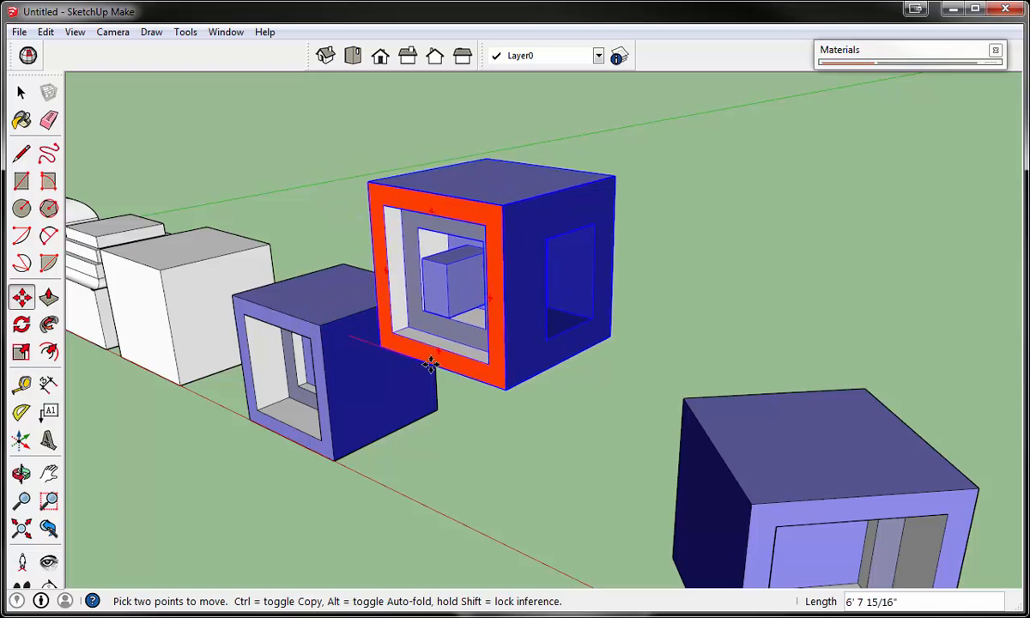
left_click(475, 415)
scroll(475, 414, "down", 3)
- Rotate the orange-framed group 90 degrees in the plane of its blue side face, starting from the green axis direction
left_click(22, 324)
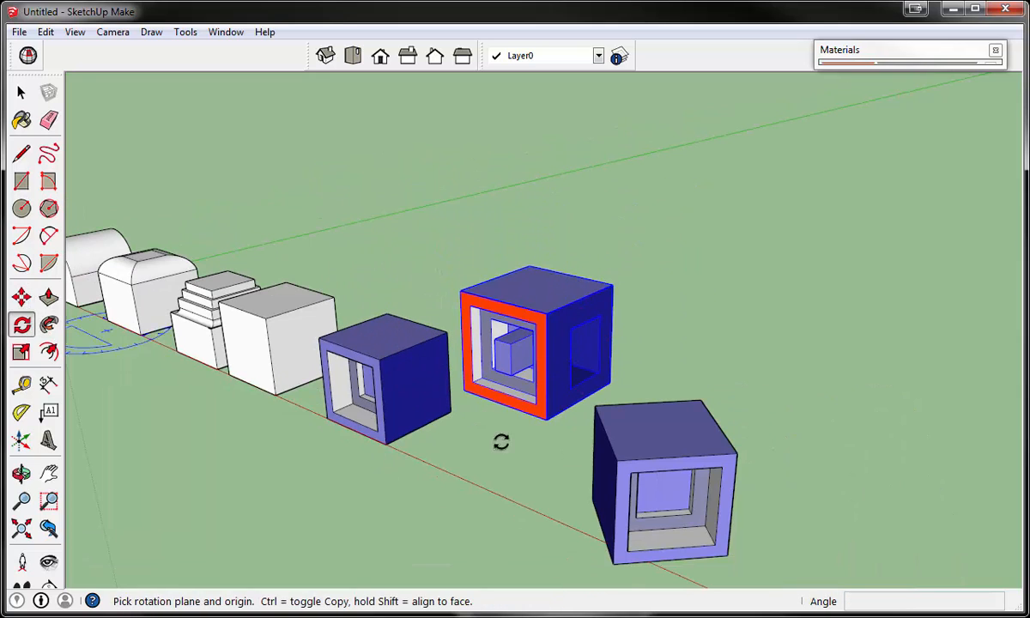
middle_click_drag(543, 432, 506, 333)
scroll(553, 232, "up", 2)
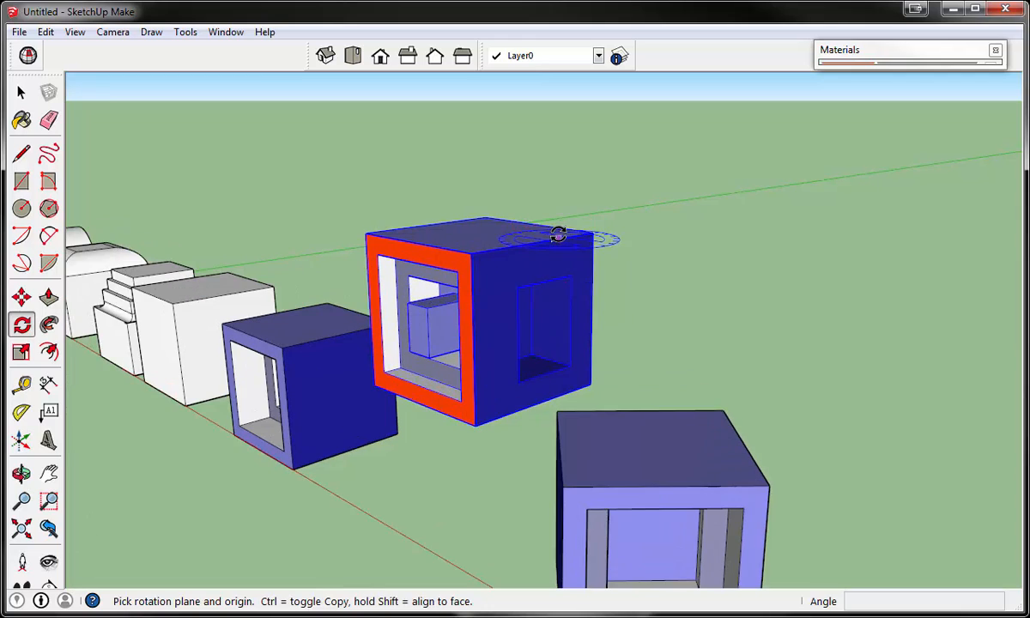
scroll(523, 268, "up", 3)
left_click(522, 266)
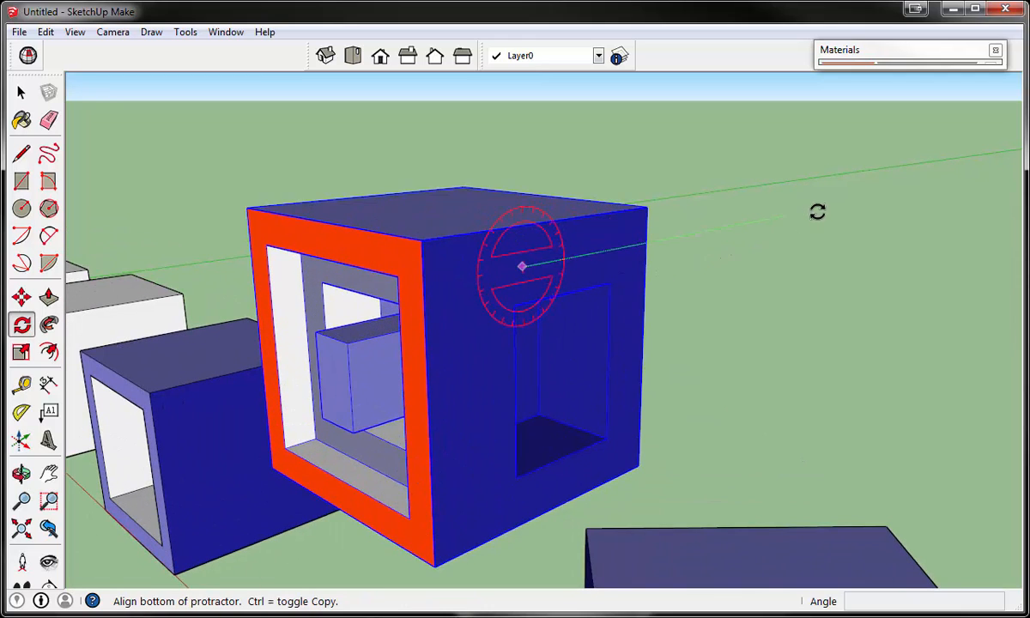
left_click(712, 230)
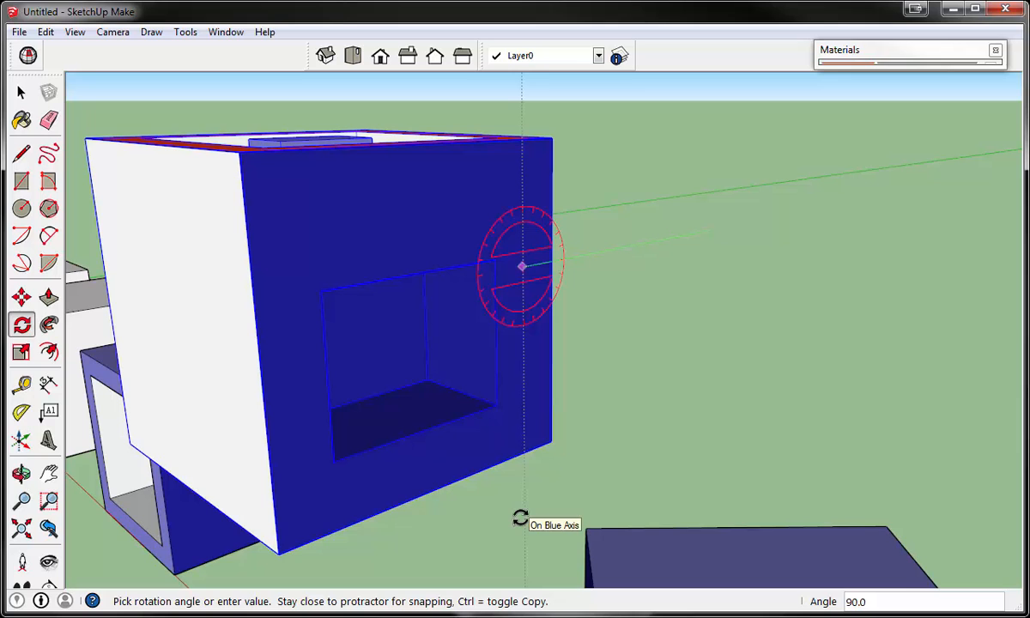
left_click(520, 518)
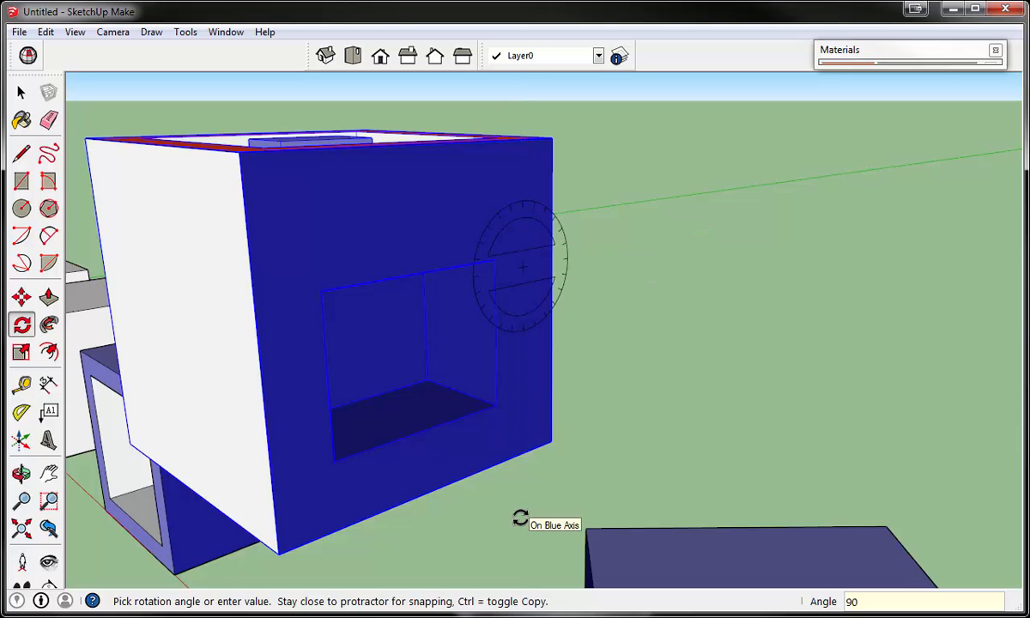
scroll(521, 516, "down", 9)
middle_click_drag(412, 505, 421, 440)
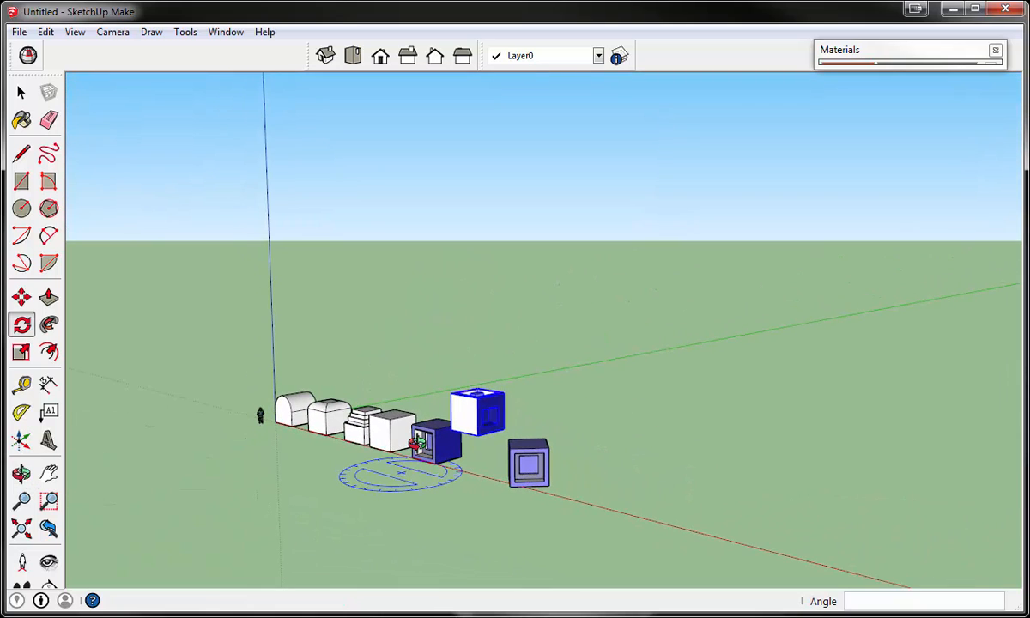
scroll(416, 442, "up", 6)
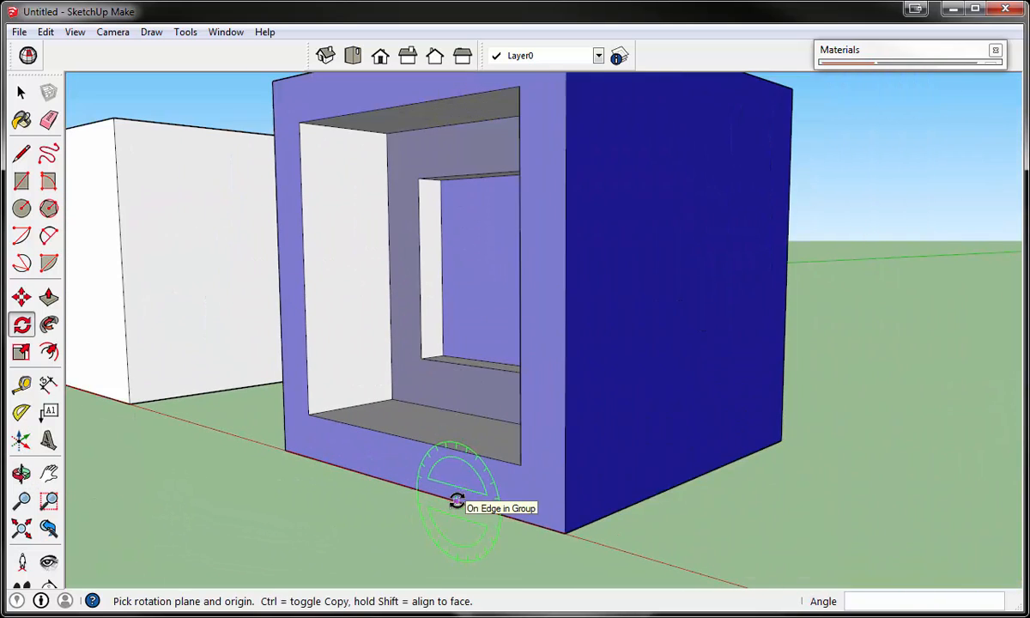
left_click(479, 486)
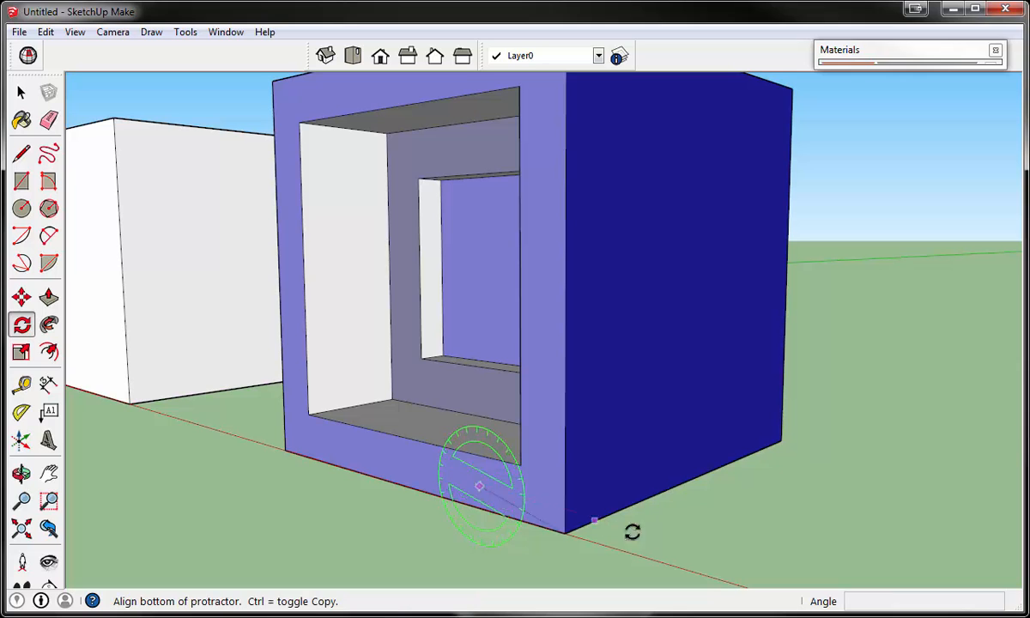
scroll(680, 535, "down", 5)
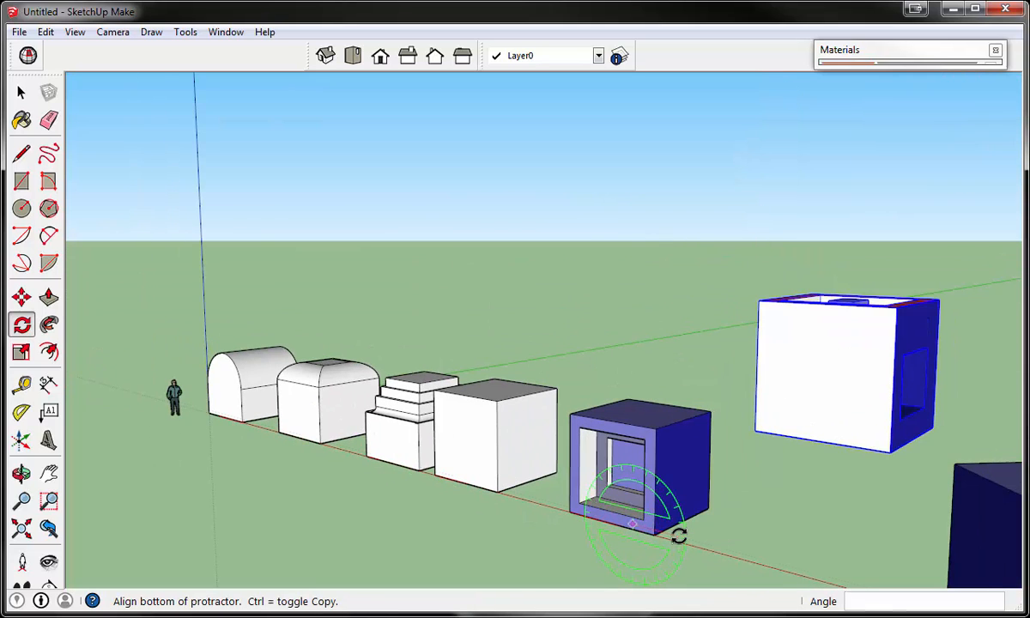
left_click(629, 569)
left_click(635, 567)
key("space")
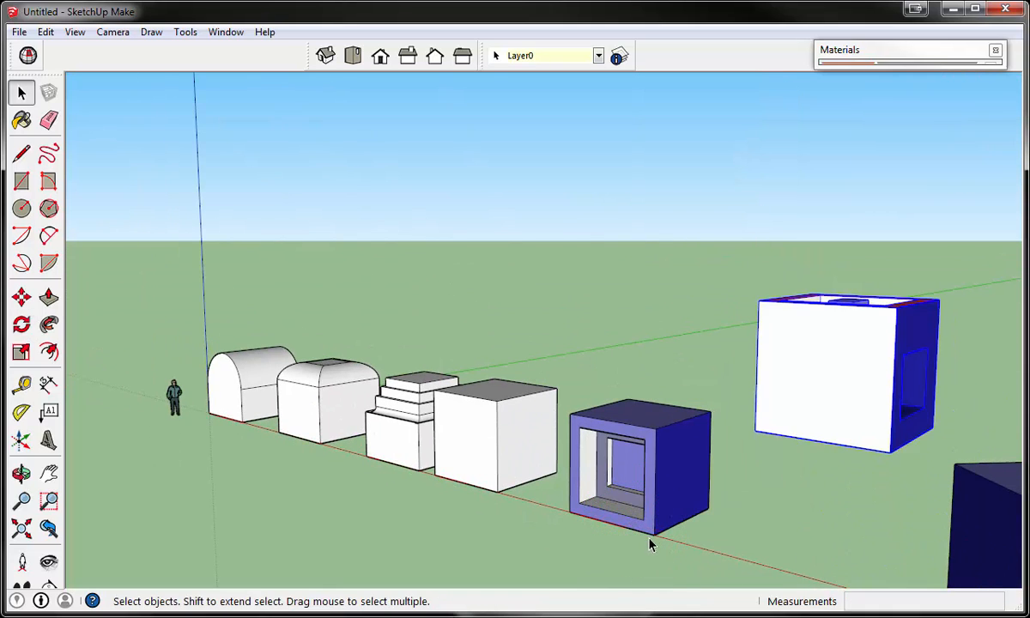
- Rotate the blue ground block beside the plain white cube 45 degrees in the plane of its framed front face
left_click(21, 323)
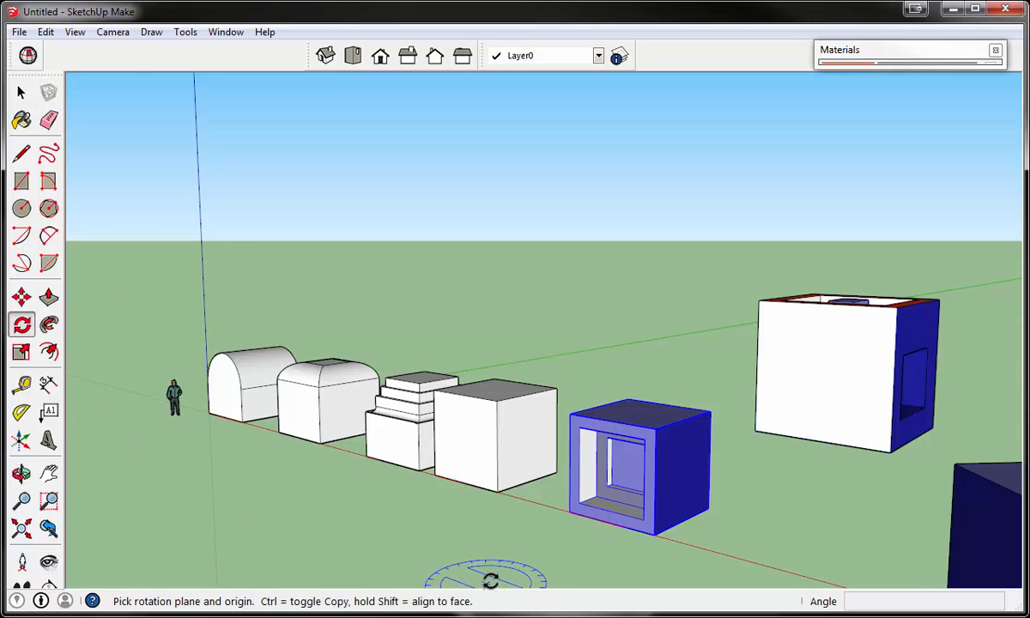
scroll(626, 506, "up", 5)
scroll(628, 503, "down", 3)
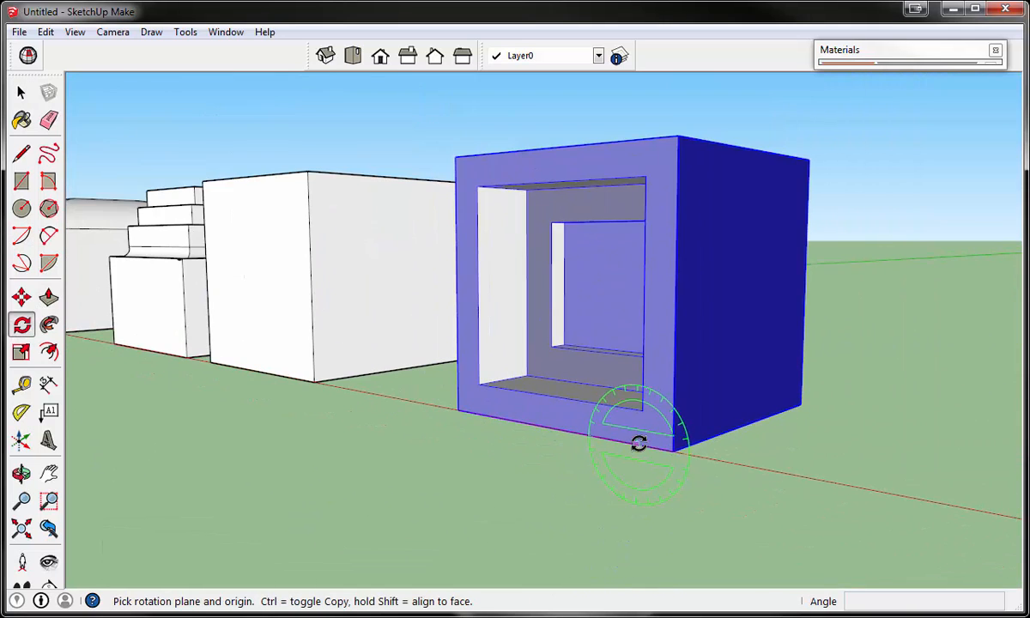
scroll(641, 434, "up", 5)
left_click(644, 432)
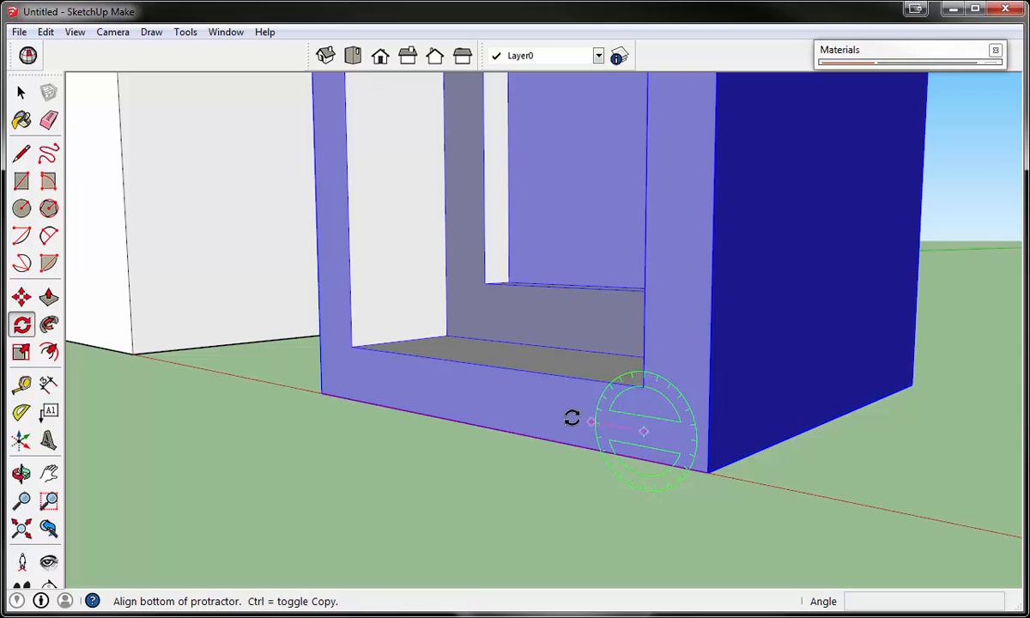
scroll(498, 401, "down", 1)
left_click(492, 404)
scroll(485, 405, "down", 3)
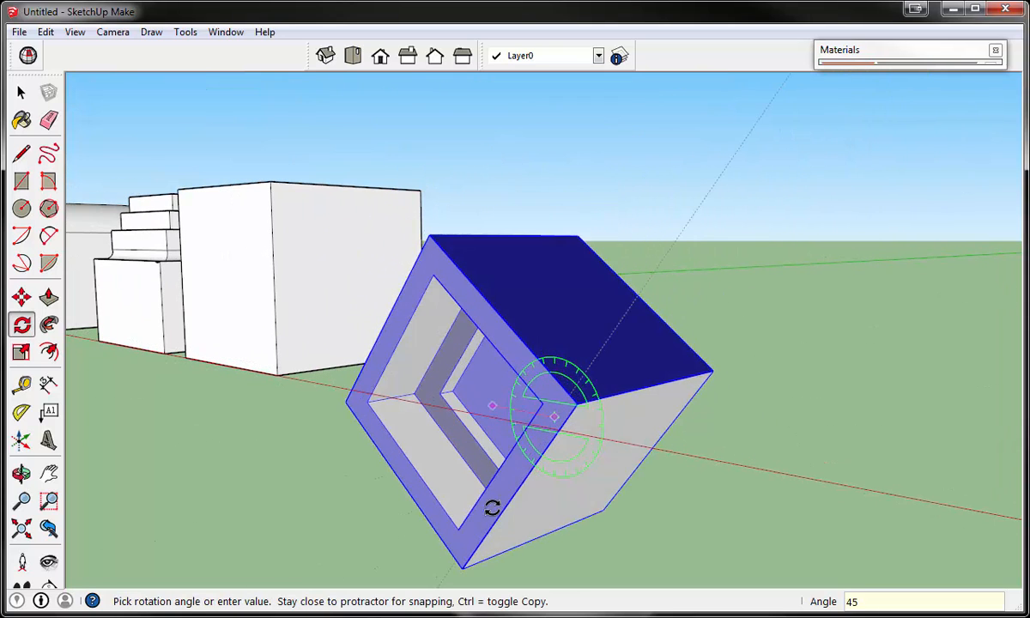
left_click(492, 507)
scroll(223, 232, "down", 3)
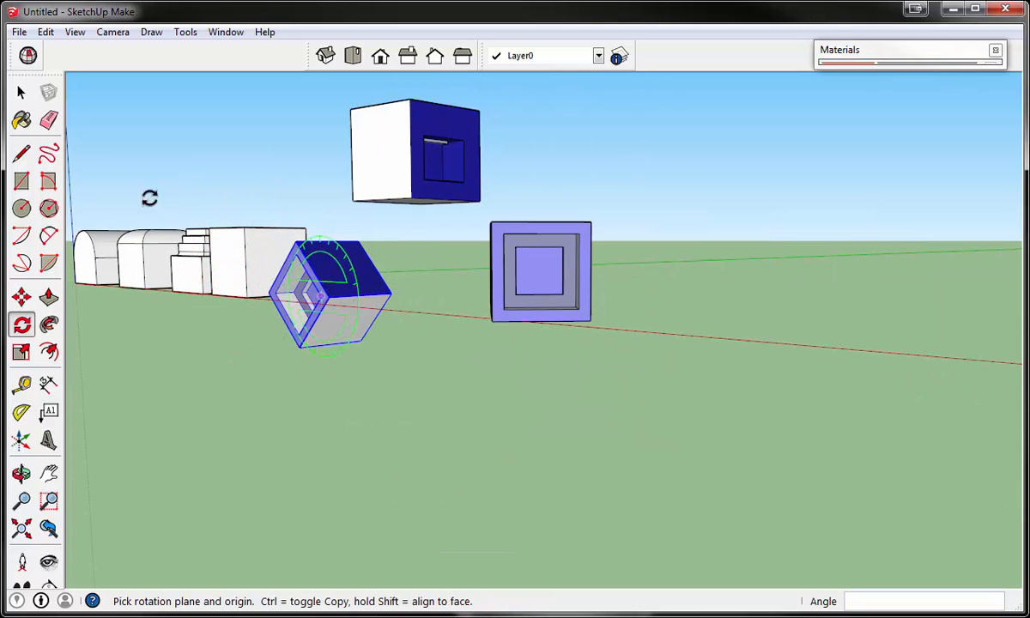
- Move the tilted blue block above the round-topped block nearest the origin, raising it by about 6' 5 1/4"
left_click(21, 92)
scroll(264, 194, "down", 1)
middle_click_drag(264, 194, 437, 306)
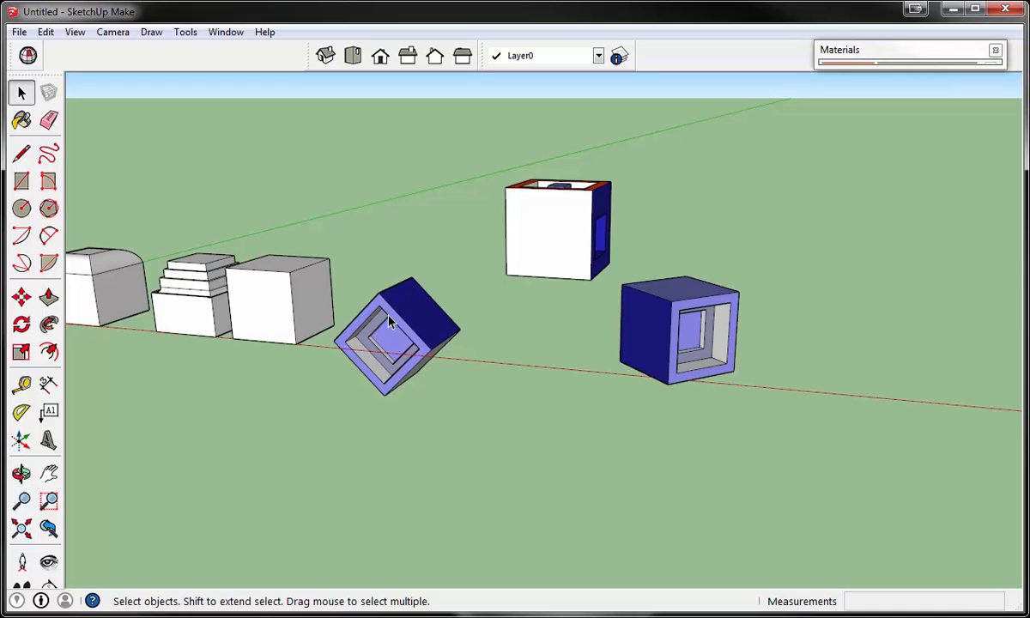
scroll(389, 322, "down", 4)
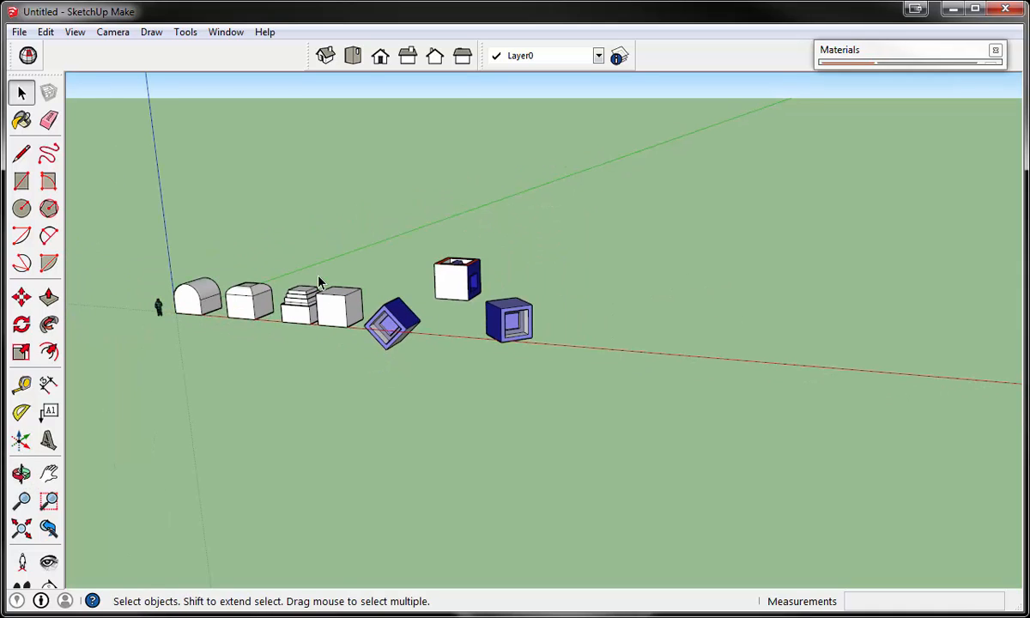
scroll(343, 277, "down", 2)
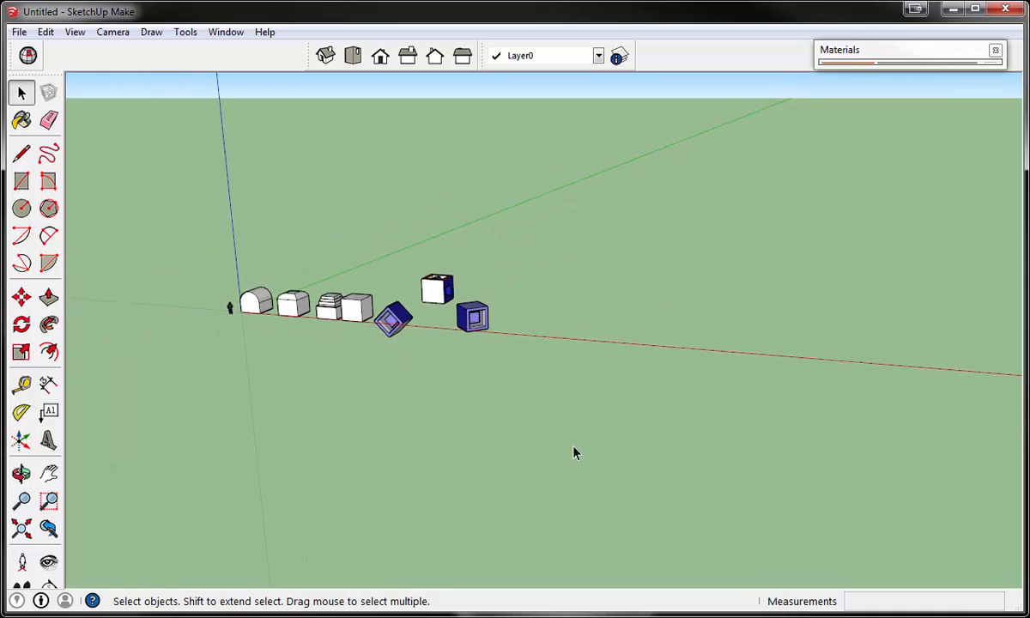
scroll(257, 291, "up", 4)
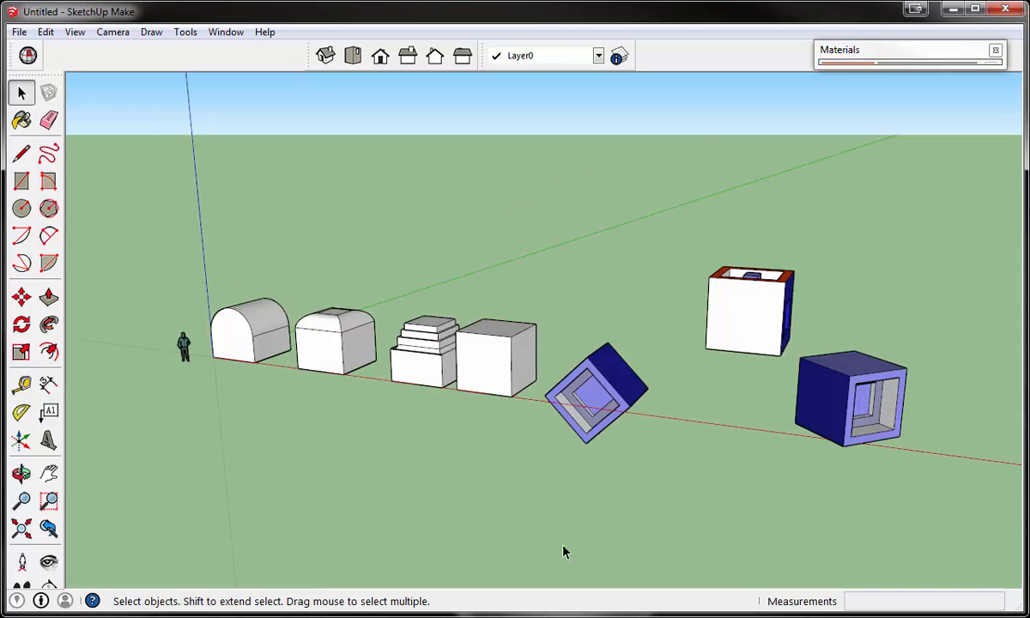
left_click(22, 296)
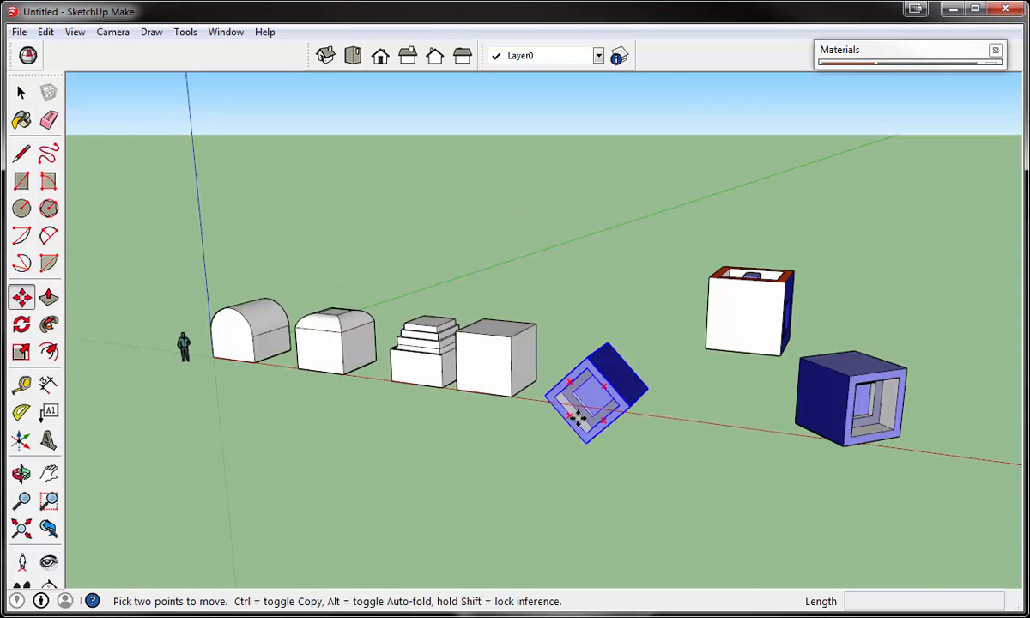
left_click_drag(560, 371, 270, 367)
scroll(229, 359, "up", 4)
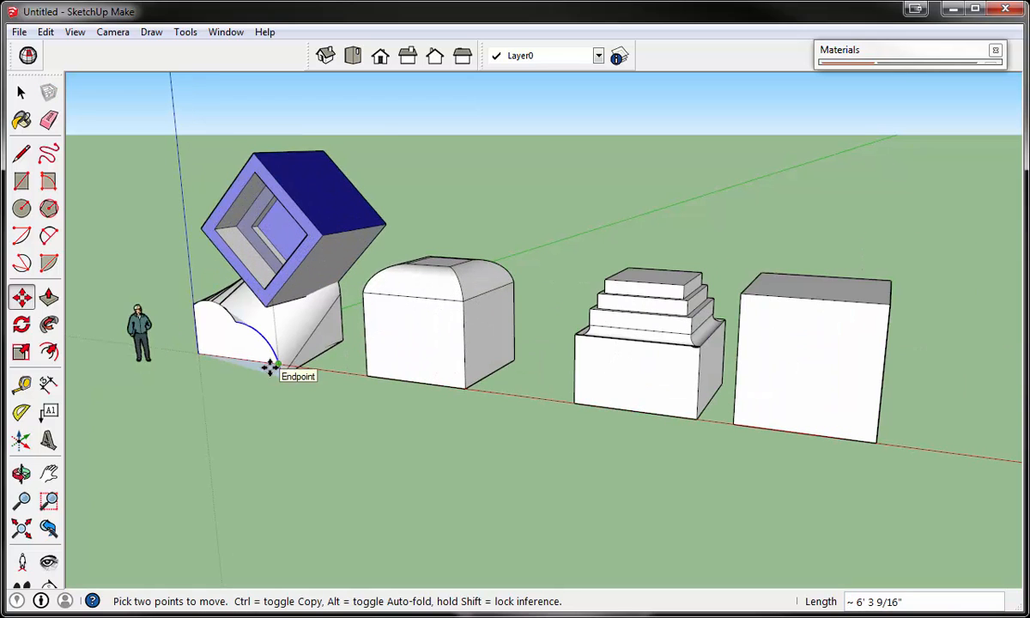
key("Escape")
left_click_drag(304, 255, 299, 184)
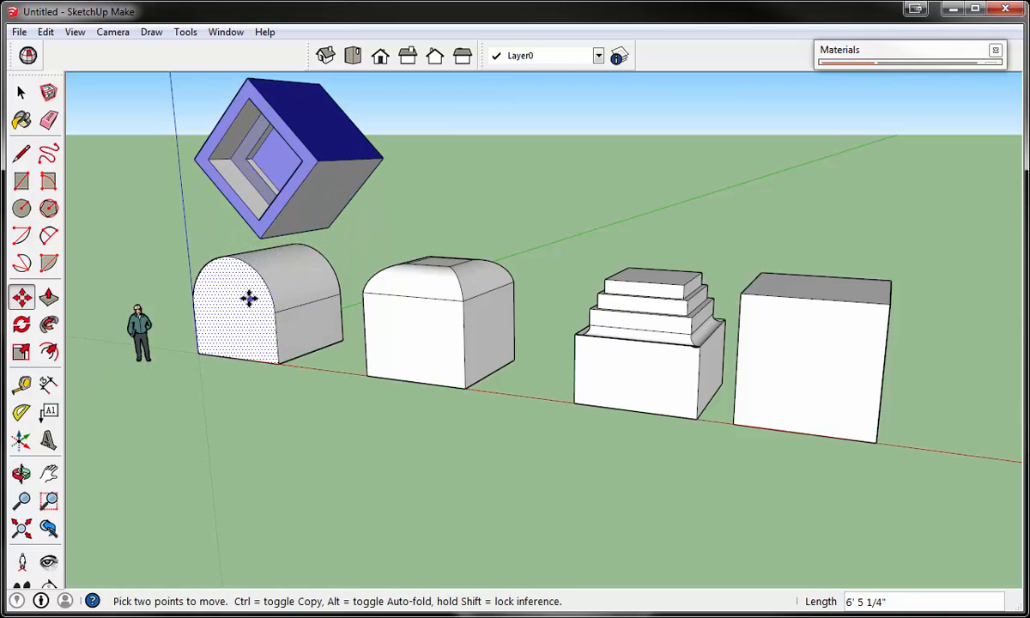
- Move the orange-framed group so that it floats above the second white block with the rounded top edges
scroll(249, 298, "down", 4)
left_click_drag(719, 281, 358, 256)
middle_click_drag(358, 255, 426, 237)
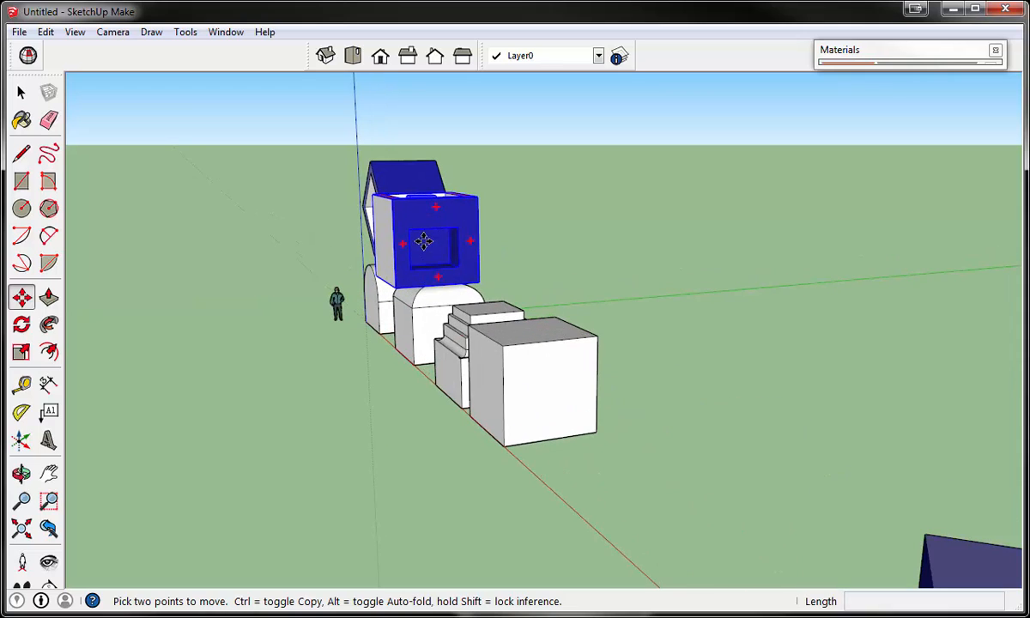
left_click_drag(424, 241, 454, 230)
middle_click_drag(368, 419, 540, 433)
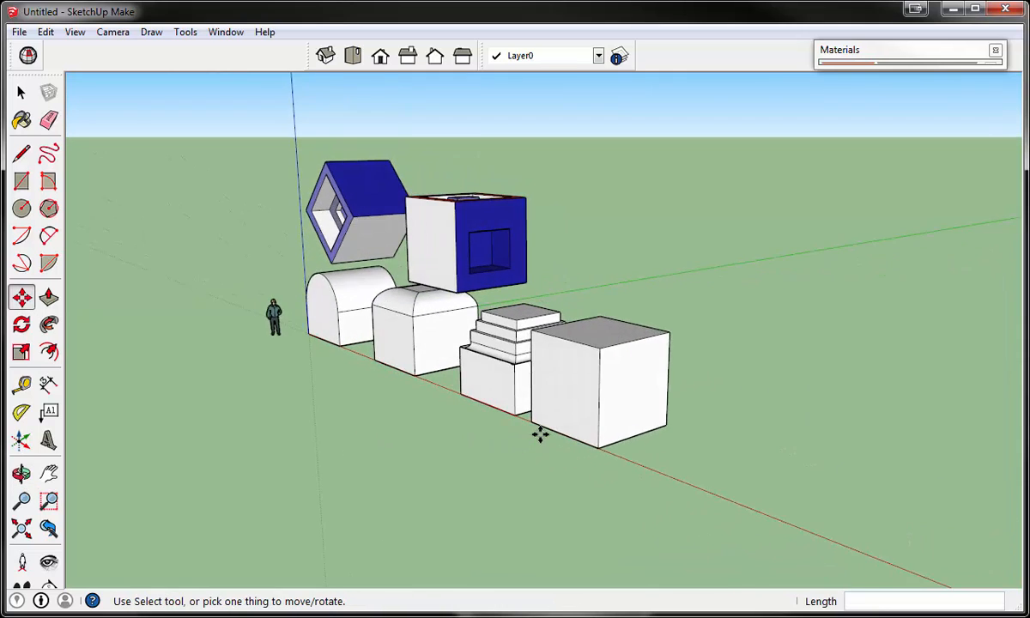
- Move the remaining framed blue block about 55' 6 1/4" so that it floats above the plain white cube
scroll(540, 433, "down", 3)
left_click_drag(805, 451, 651, 359)
scroll(560, 343, "up", 3)
scroll(592, 429, "up", 3)
middle_click_drag(651, 359, 583, 364)
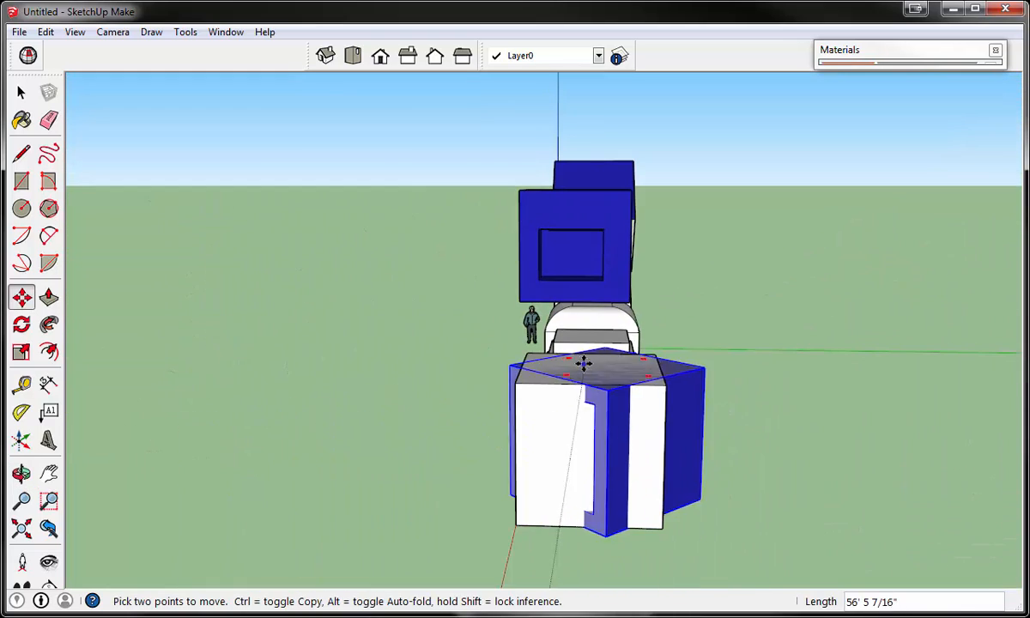
mouse_move(583, 364)
left_mouse_down()
mouse_move(570, 284)
mouse_move(582, 352)
left_mouse_up()
middle_click_drag(582, 352, 831, 292)
left_click_drag(830, 292, 772, 203)
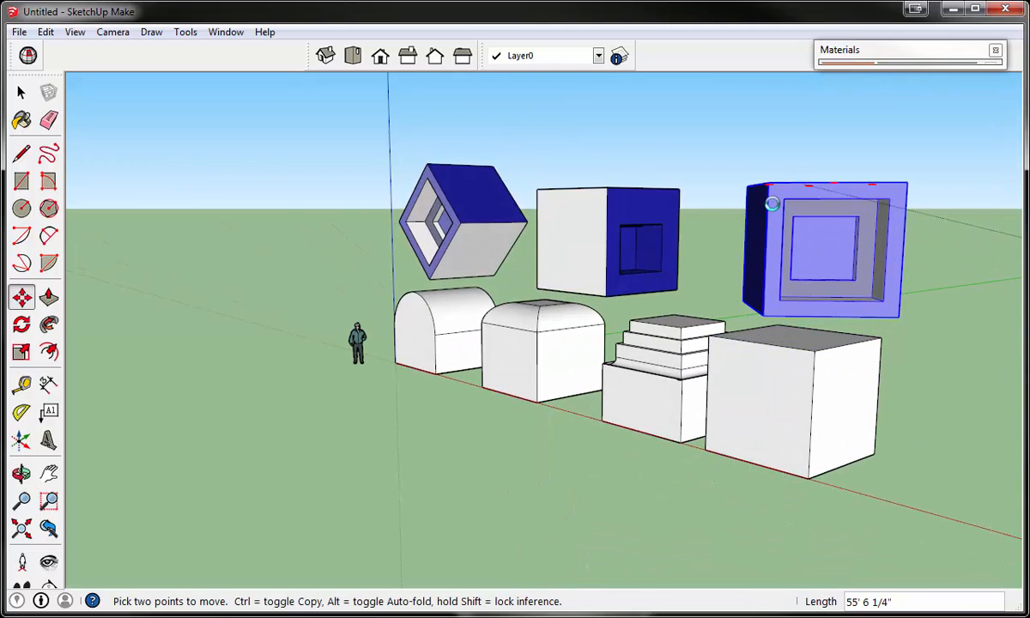
left_click(772, 204)
- Examine the arrangement of raised blue blocks and white ground blocks from several angles and distances
scroll(561, 409, "down", 3)
middle_click_drag(562, 410, 609, 468)
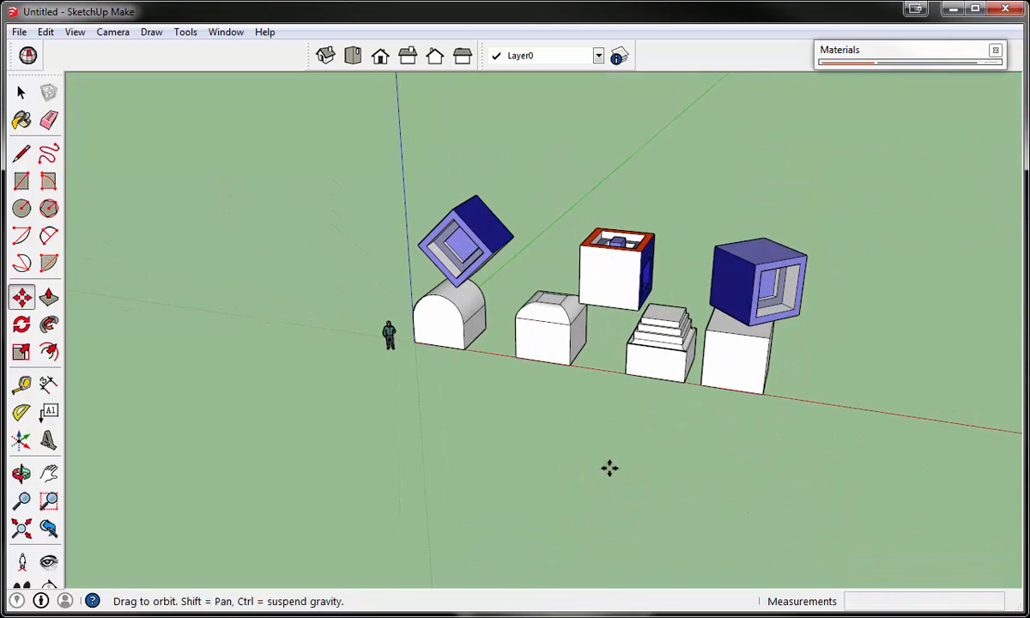
scroll(609, 468, "down", 2)
middle_click_drag(753, 453, 697, 404)
scroll(695, 402, "up", 5)
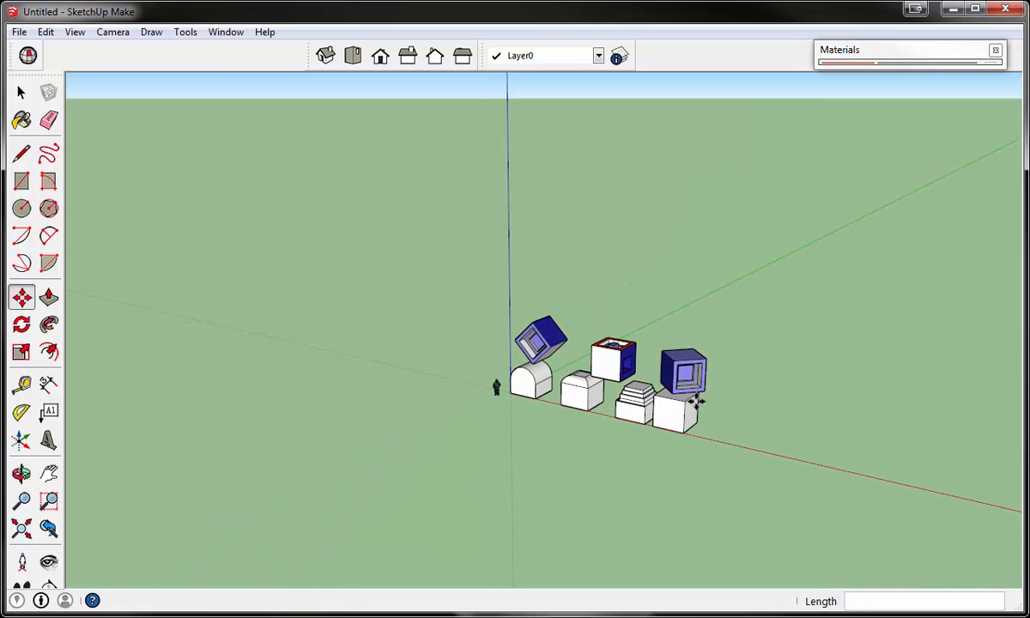
scroll(697, 504, "down", 3)
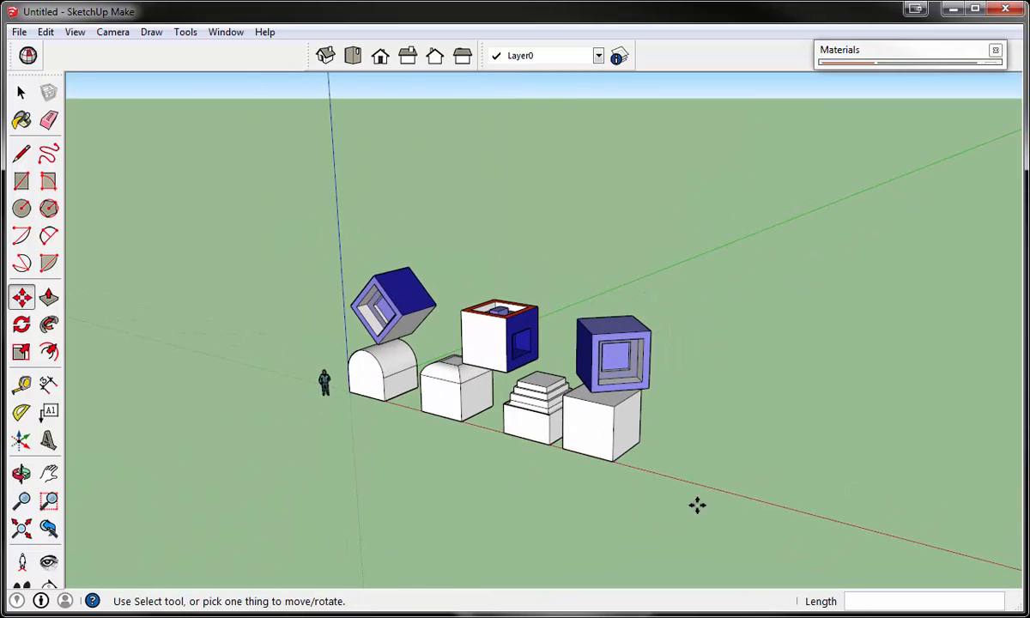
middle_click_drag(697, 504, 700, 460)
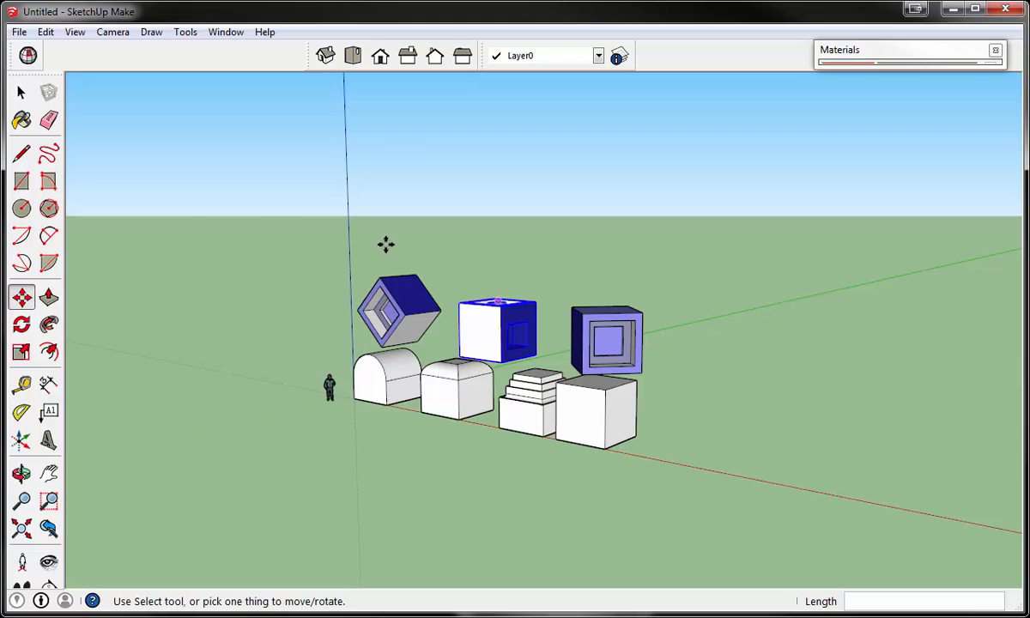
left_click(23, 182)
scroll(699, 443, "up", 1)
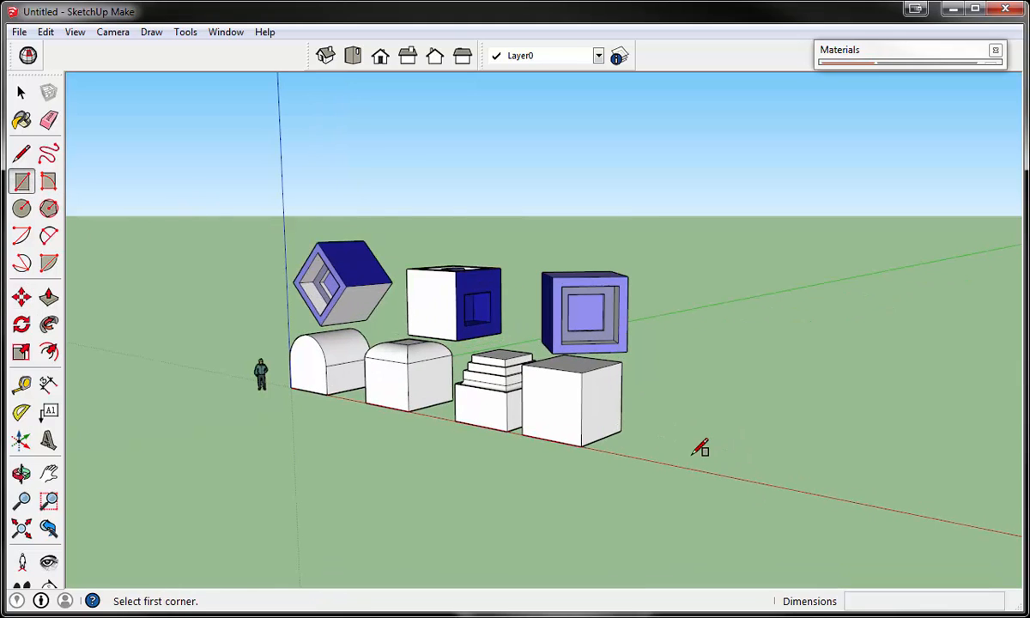
key("space")
- Select all connected geometry of the plain white cube and move it about 24' 8 3/16" outward along the red axis
left_click(570, 418)
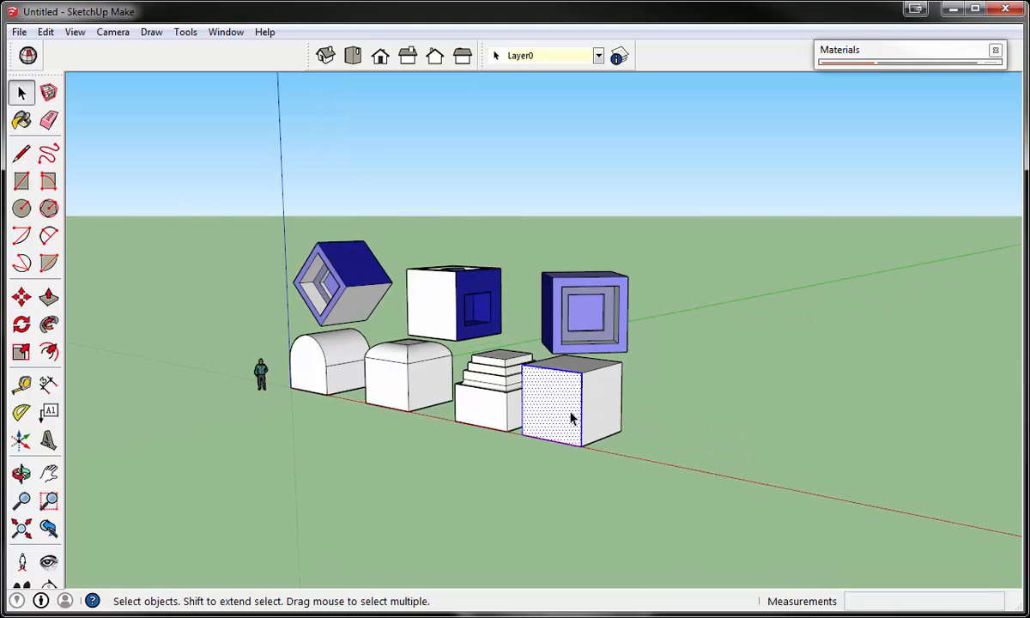
key("m")
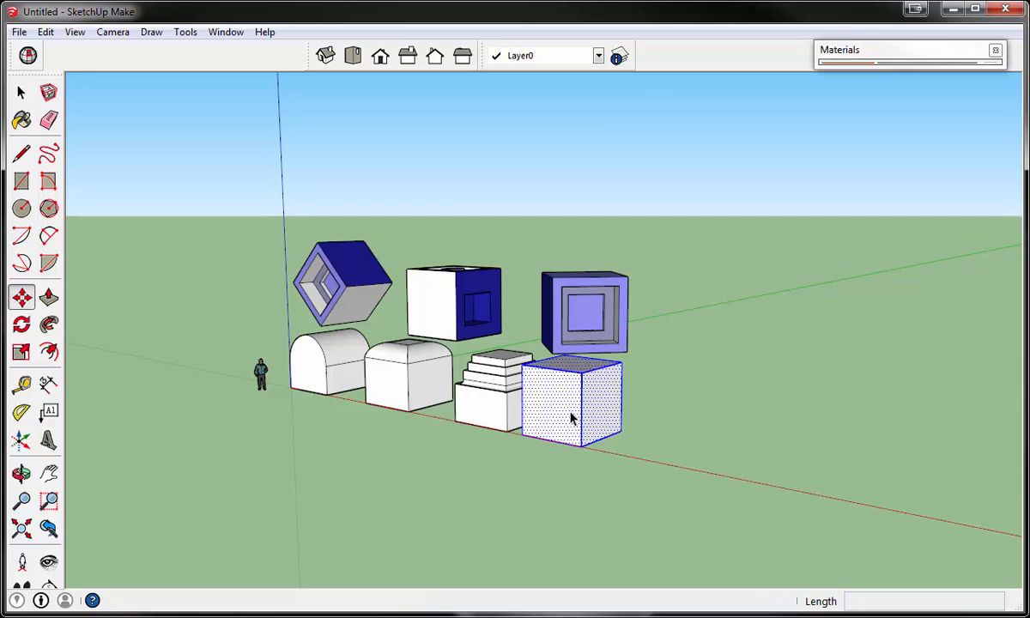
left_click(527, 437)
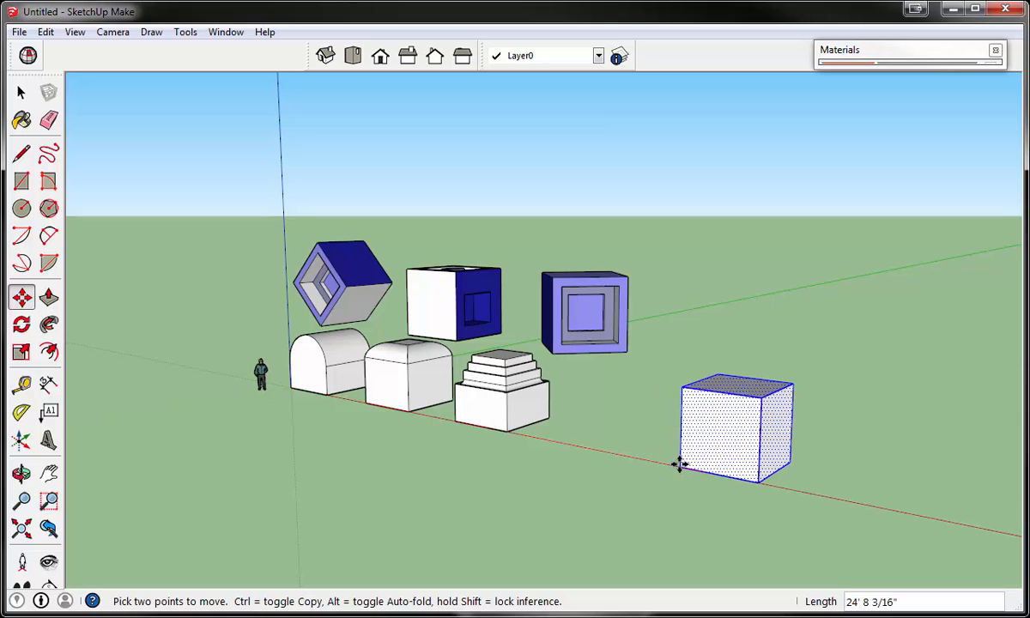
left_click(679, 467)
scroll(835, 512, "up", 1)
scroll(834, 513, "up", 2)
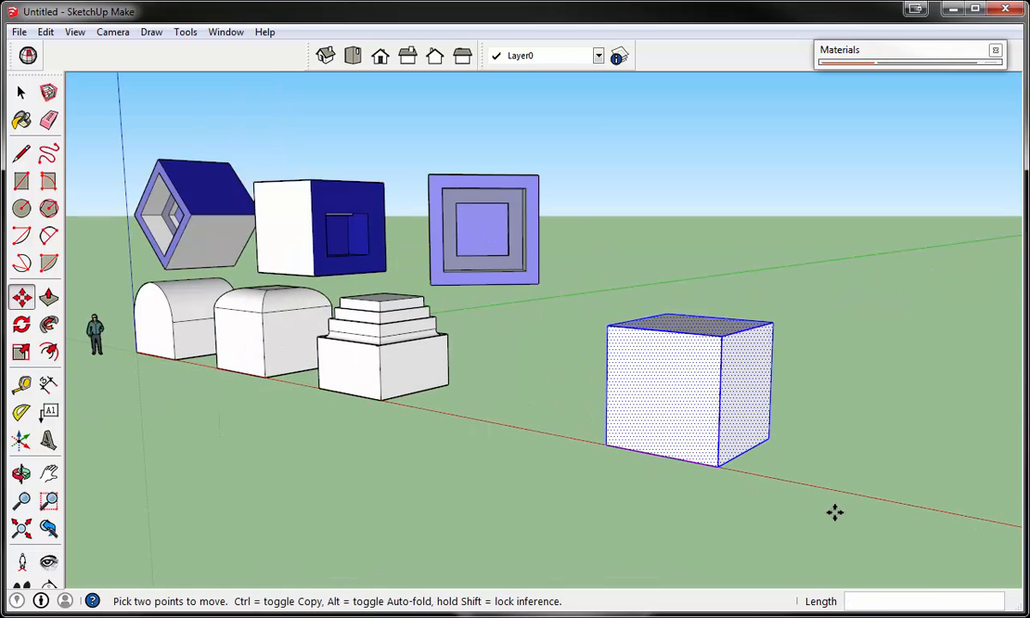
- Make the selected white cube a component named "Block 3"
key("space")
left_click(833, 508)
left_click(719, 387)
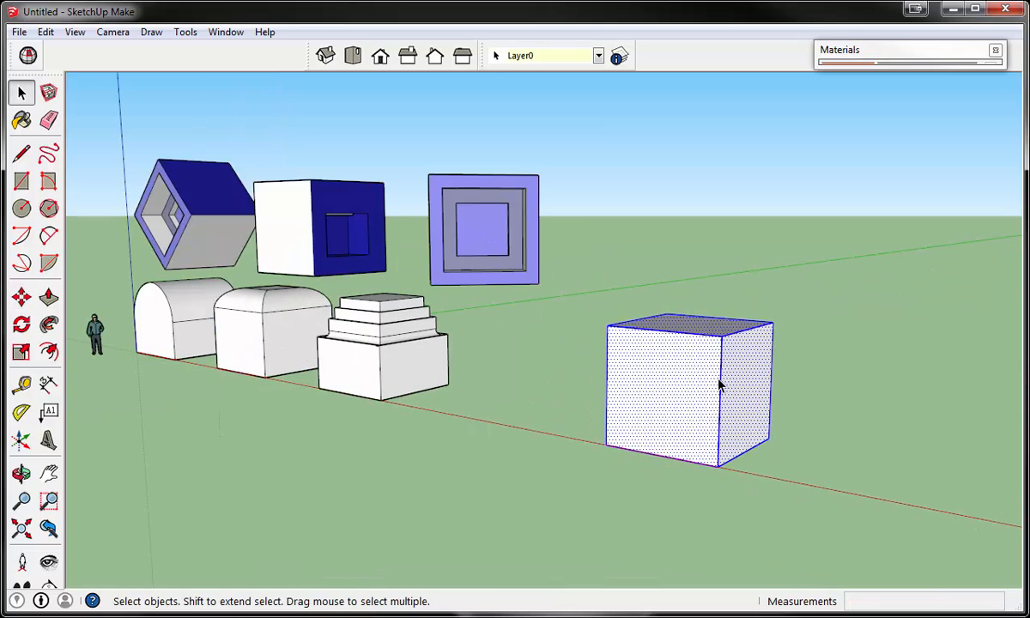
scroll(719, 386, "up", 2)
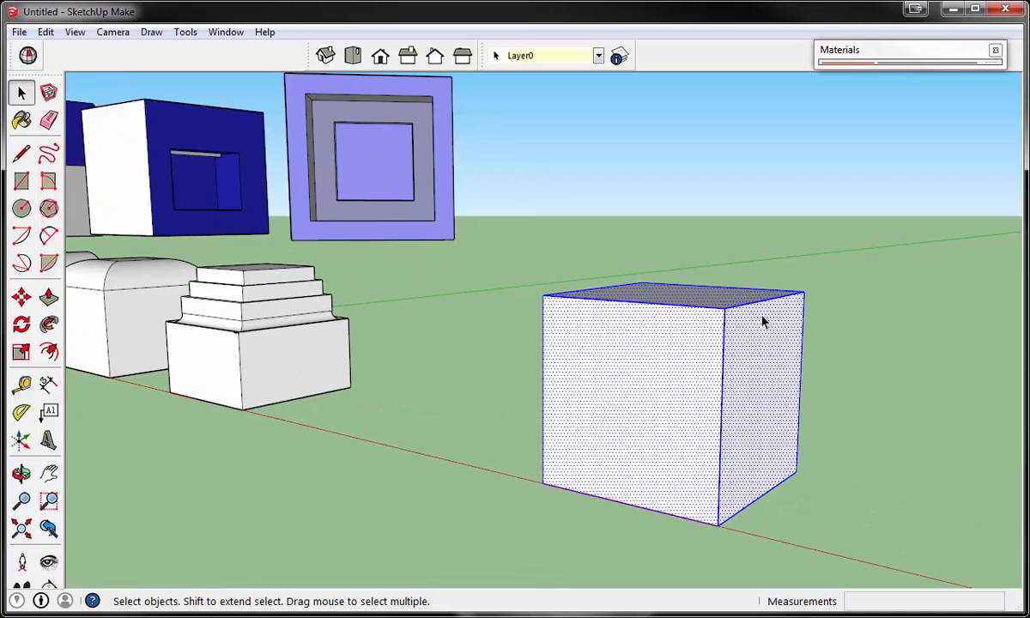
middle_click_drag(763, 322, 730, 337)
scroll(730, 338, "down", 1)
right_click(709, 356)
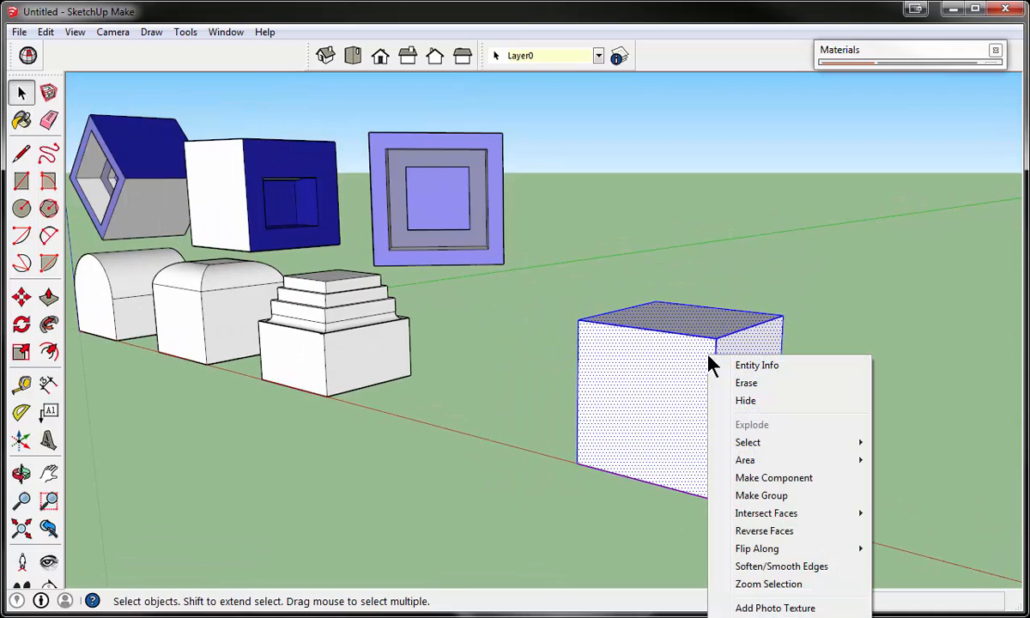
left_click(750, 478)
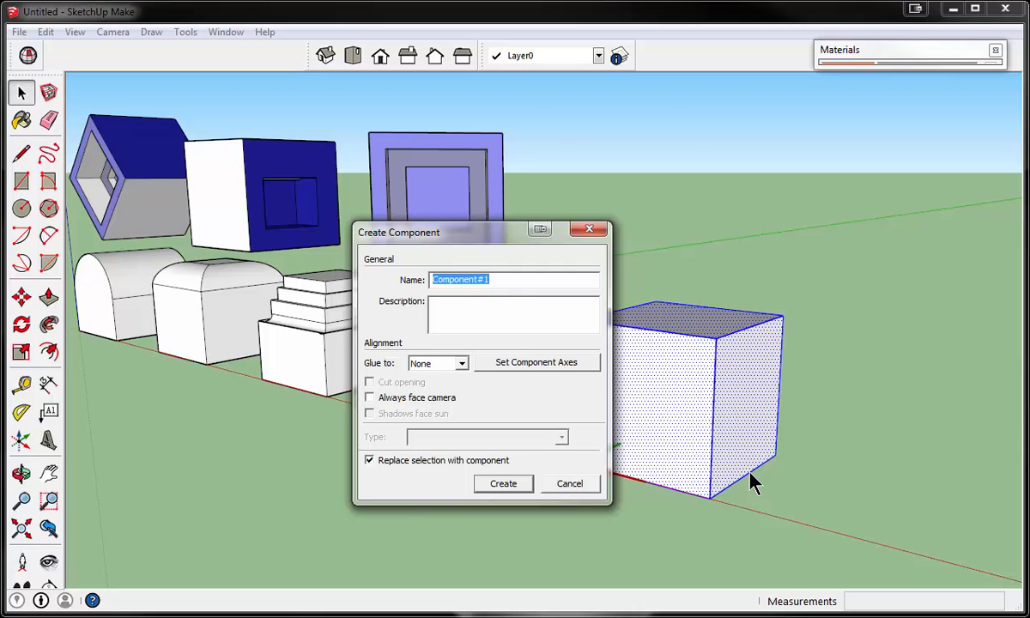
type("B")
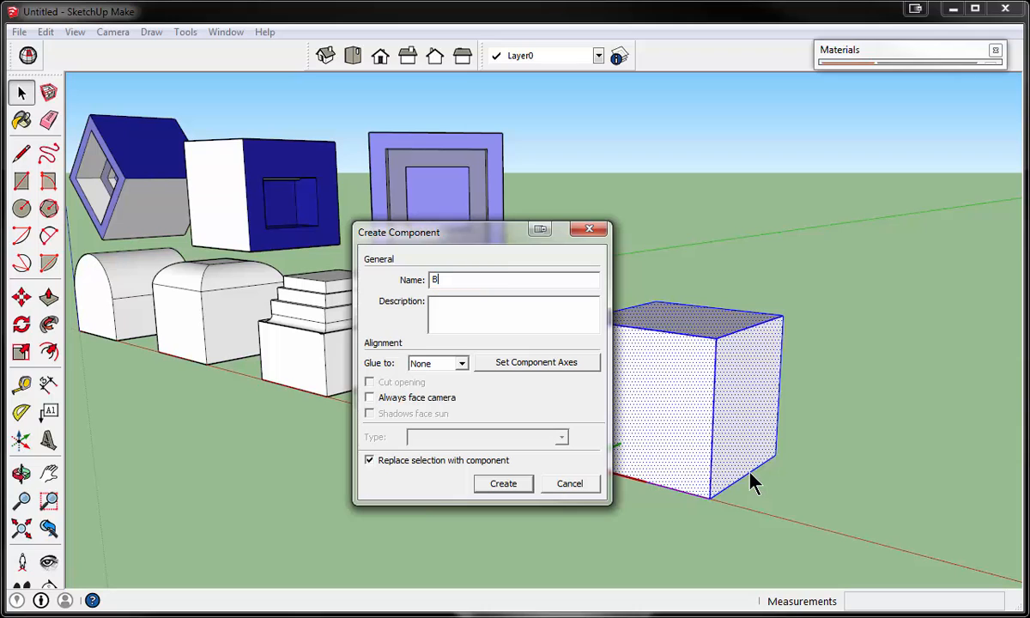
type("lock 3")
key("Return")
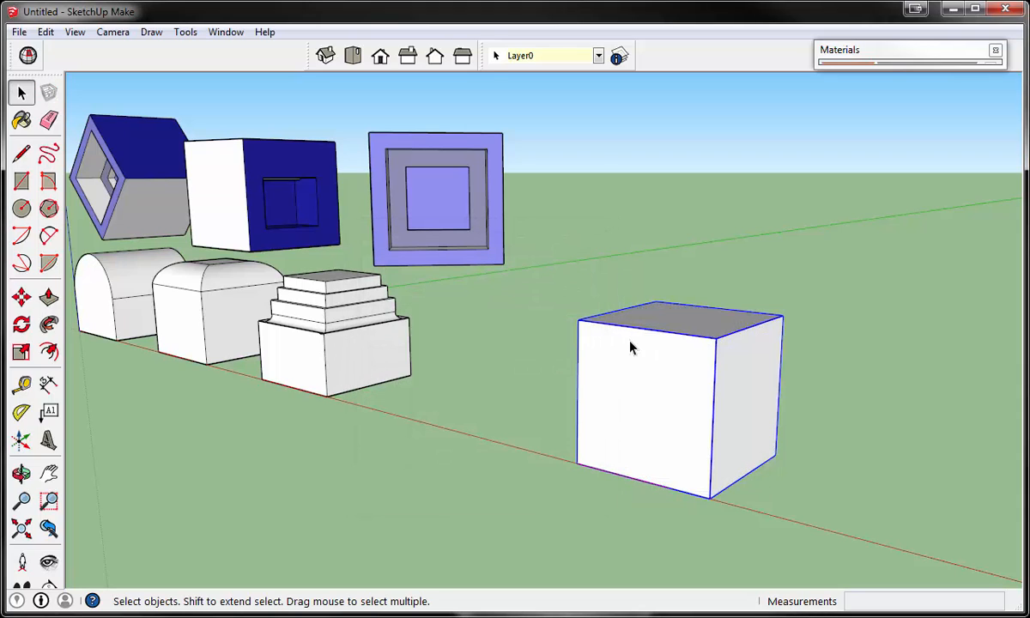
- Select the white cube component and examine it beside the other blocks
left_click(501, 367)
left_click(644, 376)
scroll(790, 400, "down", 1)
scroll(794, 407, "up", 2)
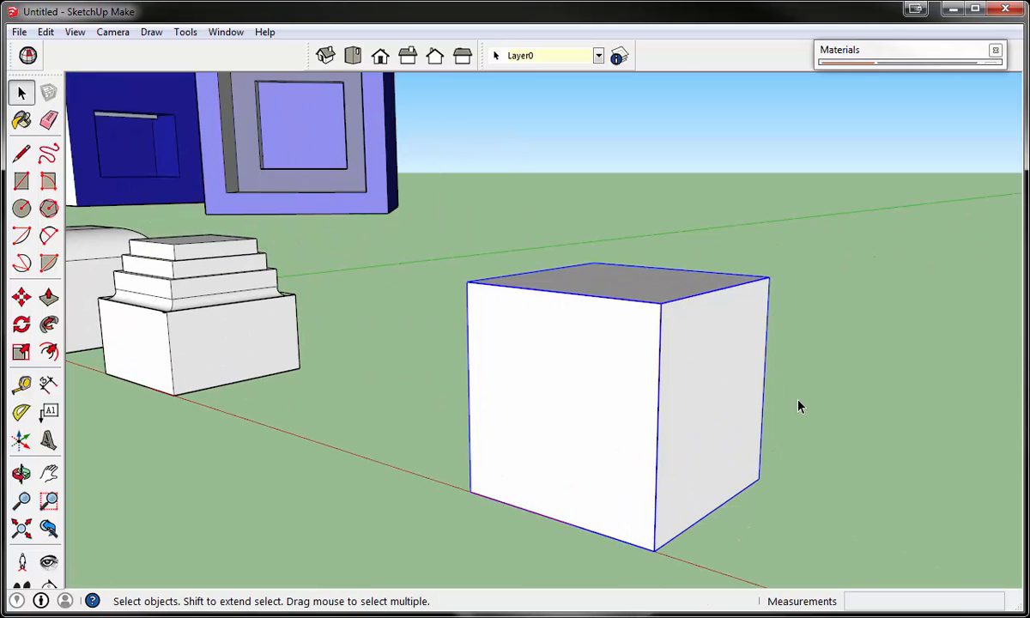
scroll(548, 352, "down", 3)
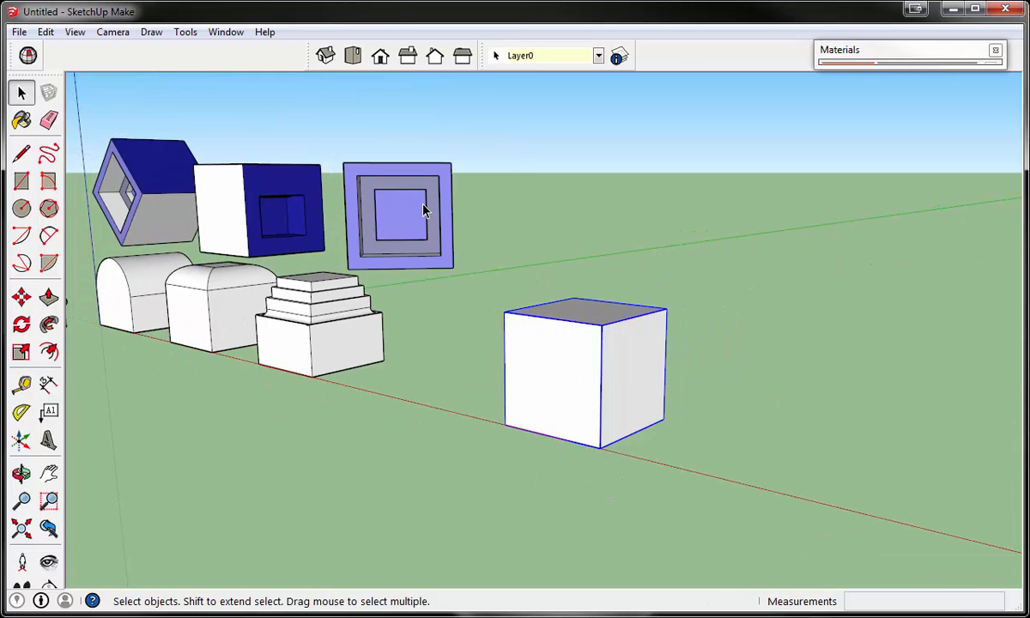
scroll(554, 352, "up", 2)
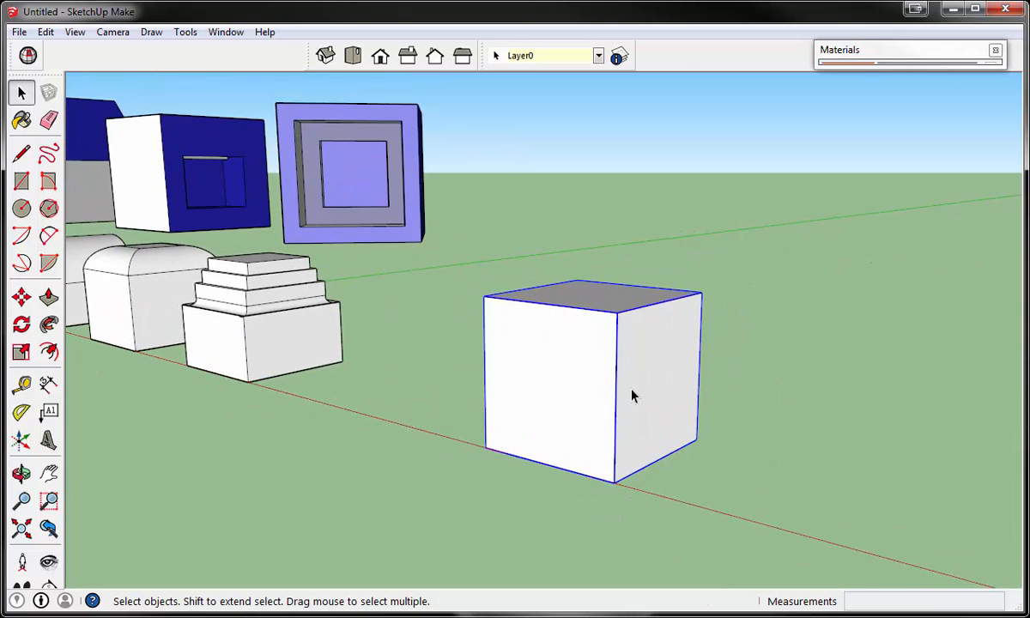
- Draw a rectangle about 5' 6 9/16" by 3' 8 1/4" over the front face of the closed component
left_click(22, 180)
left_click(506, 347)
left_click(580, 418)
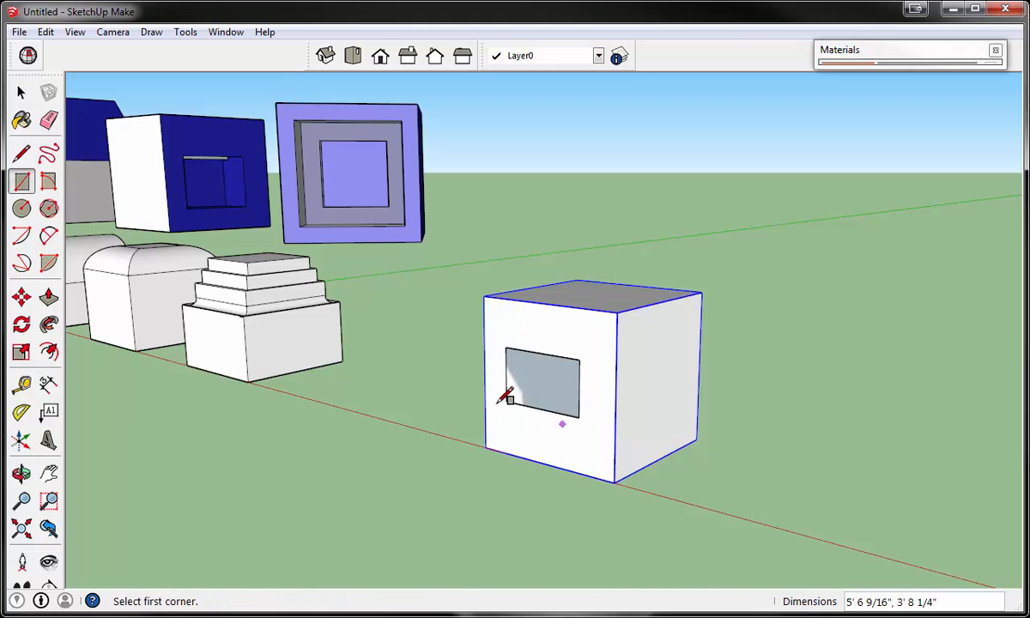
- Try to push or pull the rectangle on the component's front about 12' 3 9/16", and undo the extrusion and the rectangle
left_click(48, 297)
left_click(522, 379)
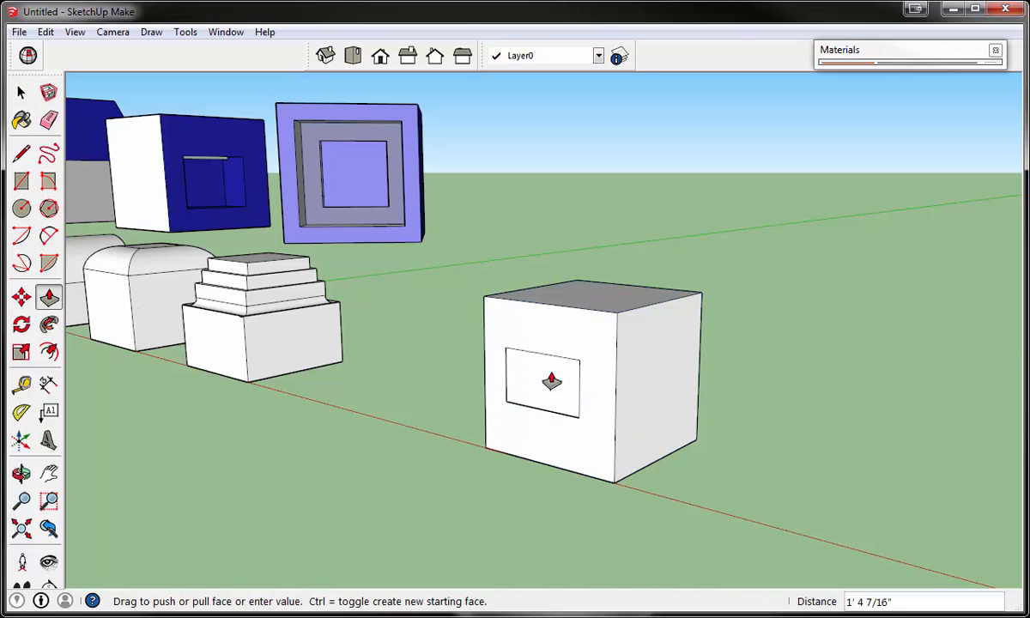
left_click(625, 367)
key("ctrl+z")
key("ctrl+z")
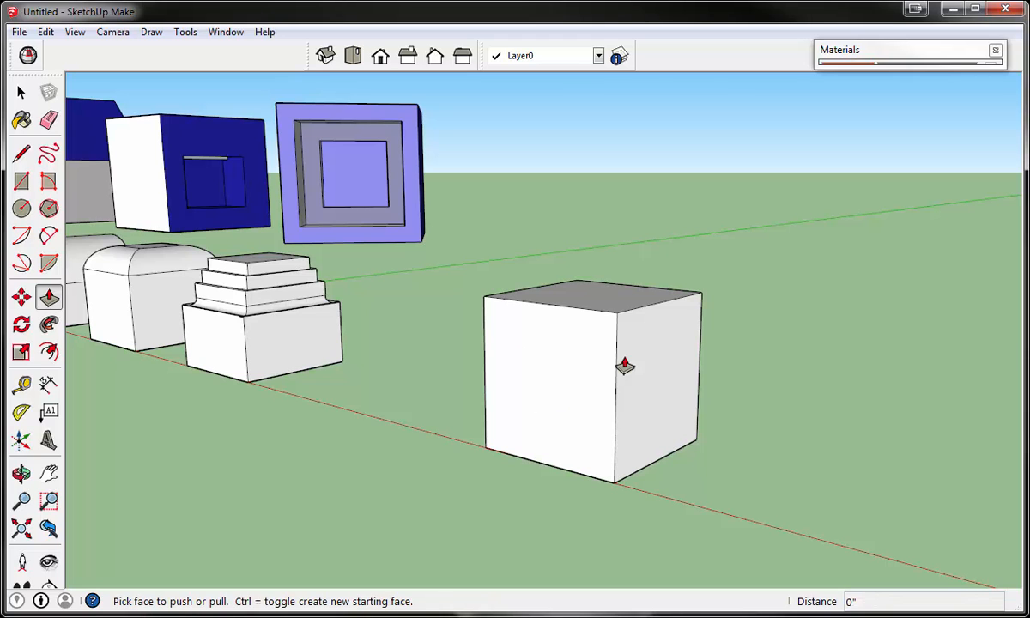
key("space")
scroll(410, 446, "down", 3)
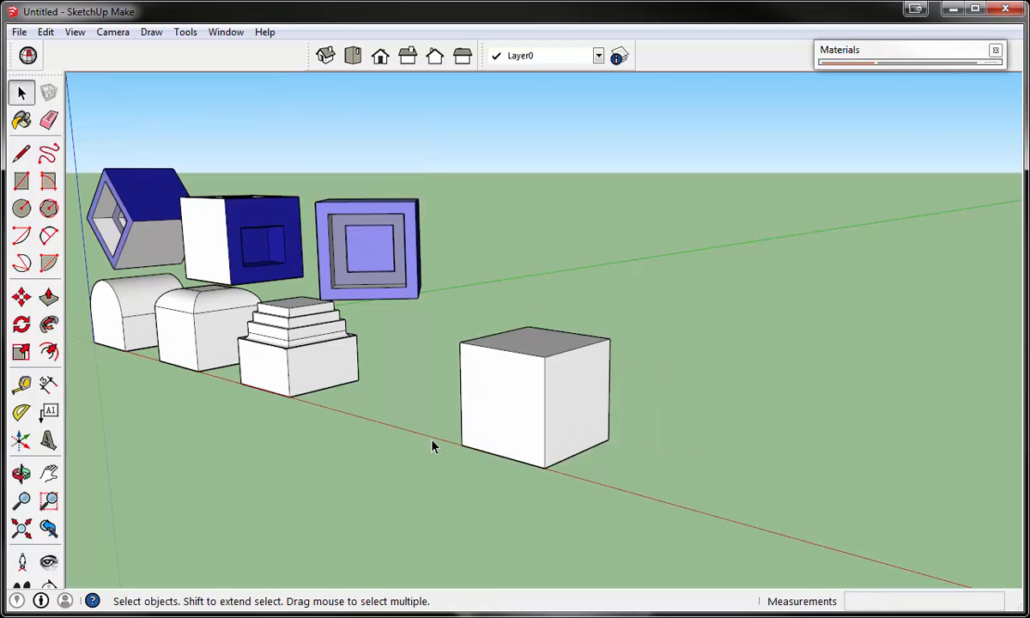
scroll(614, 509, "up", 6)
scroll(614, 508, "down", 2)
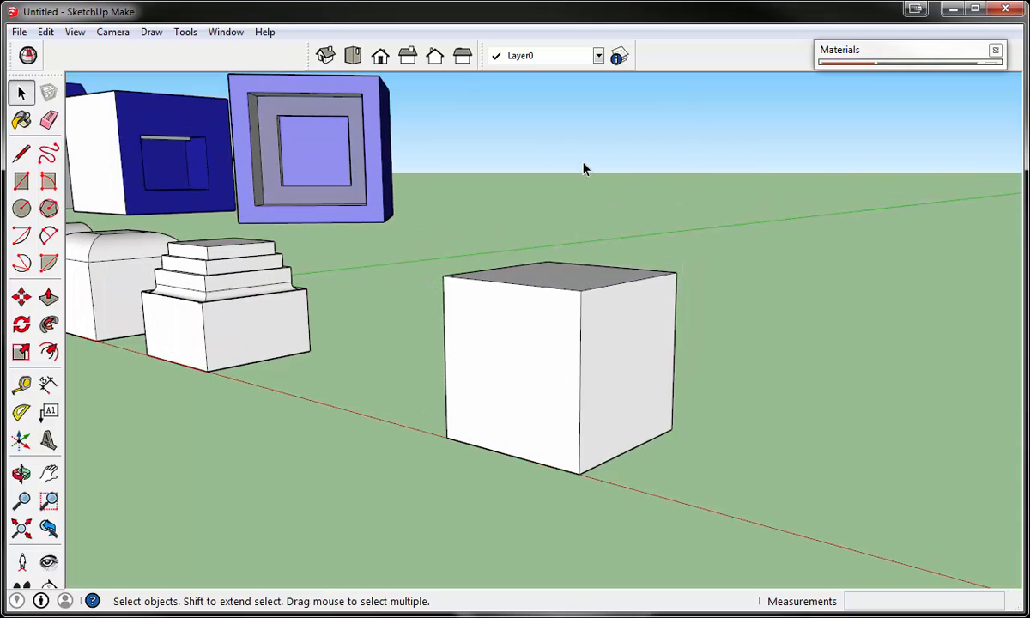
middle_click_drag(580, 163, 581, 177)
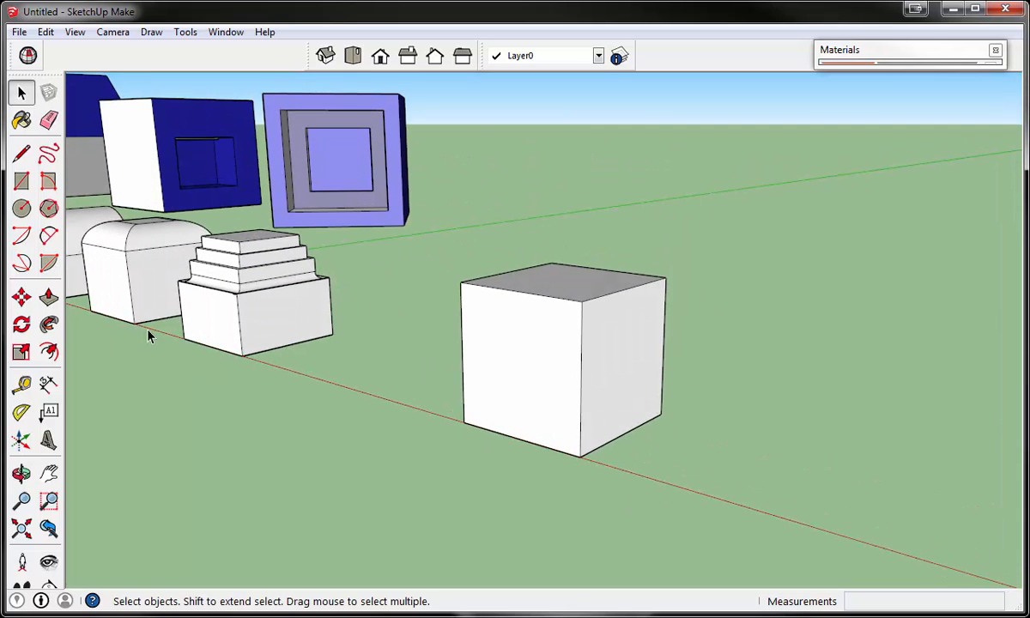
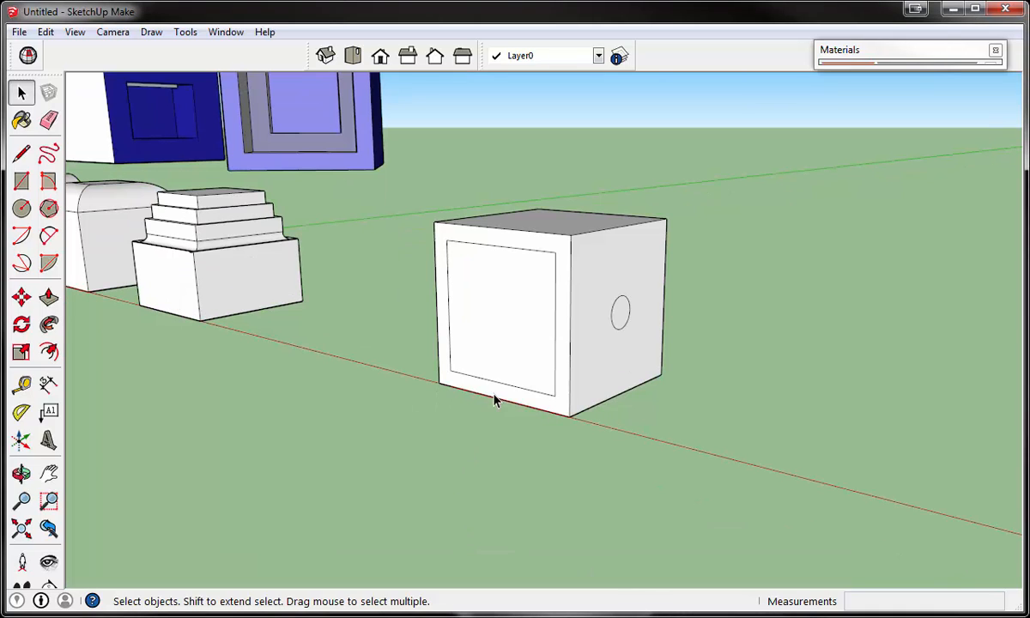
- Open the white cube component for editing and push its front square and its side circle inward, the circle by 1'
scroll(518, 329, "up", 2)
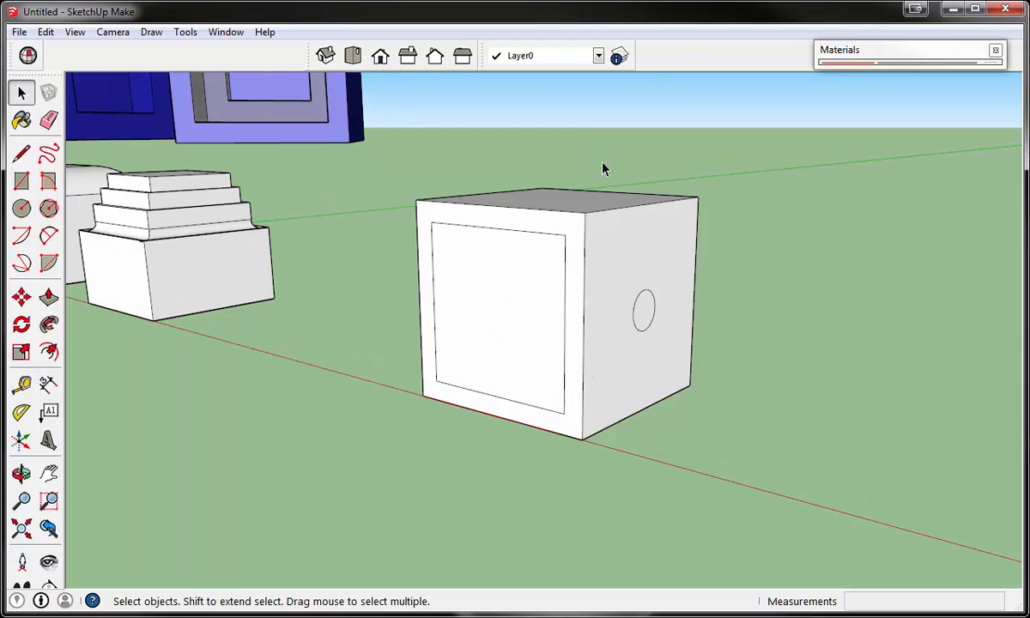
middle_click_drag(603, 163, 606, 182)
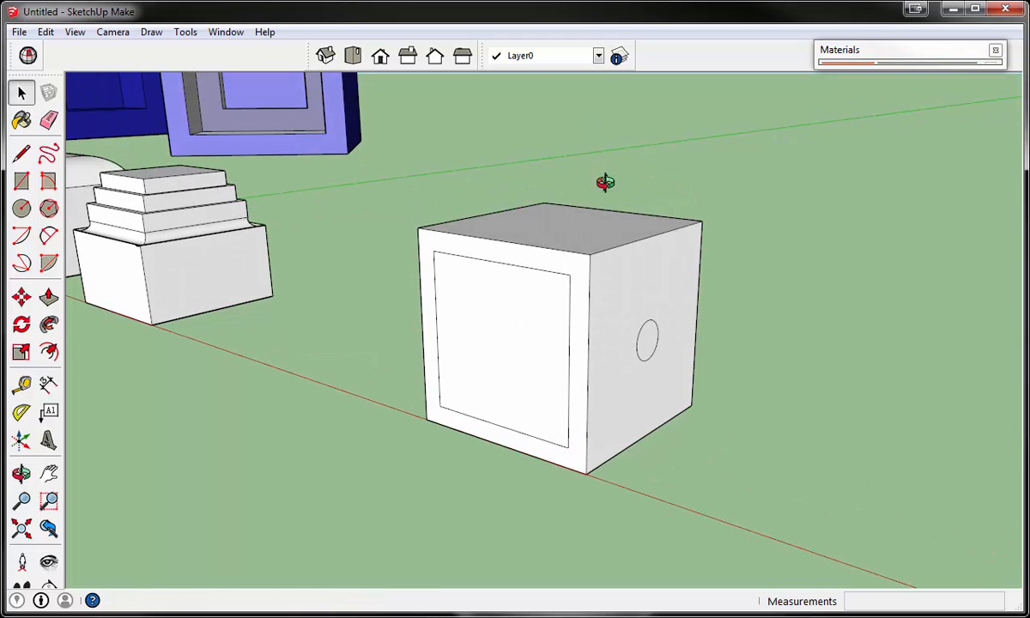
double_click(534, 325)
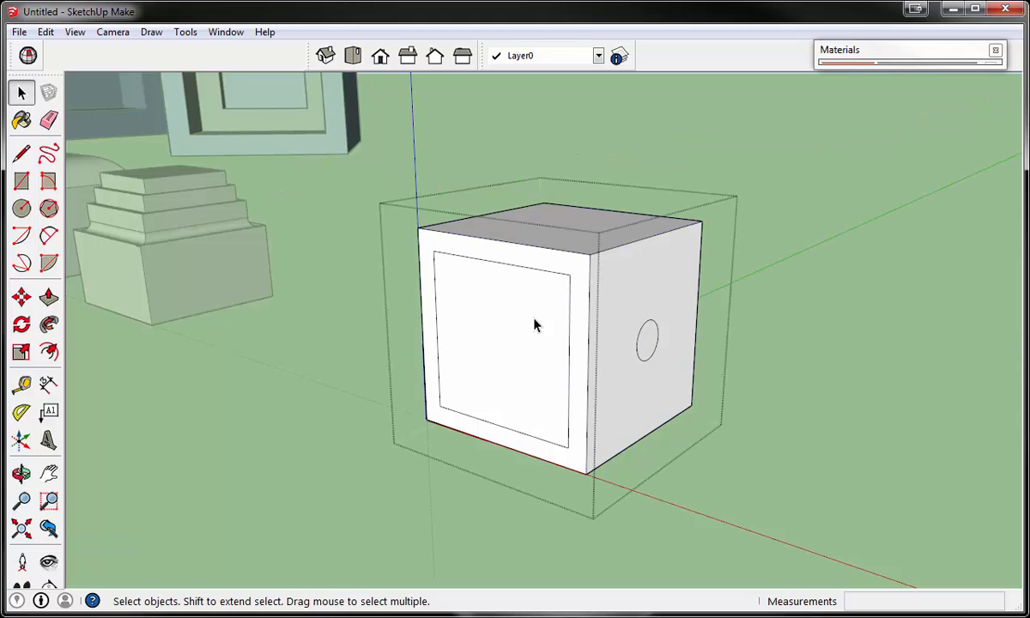
left_click(48, 297)
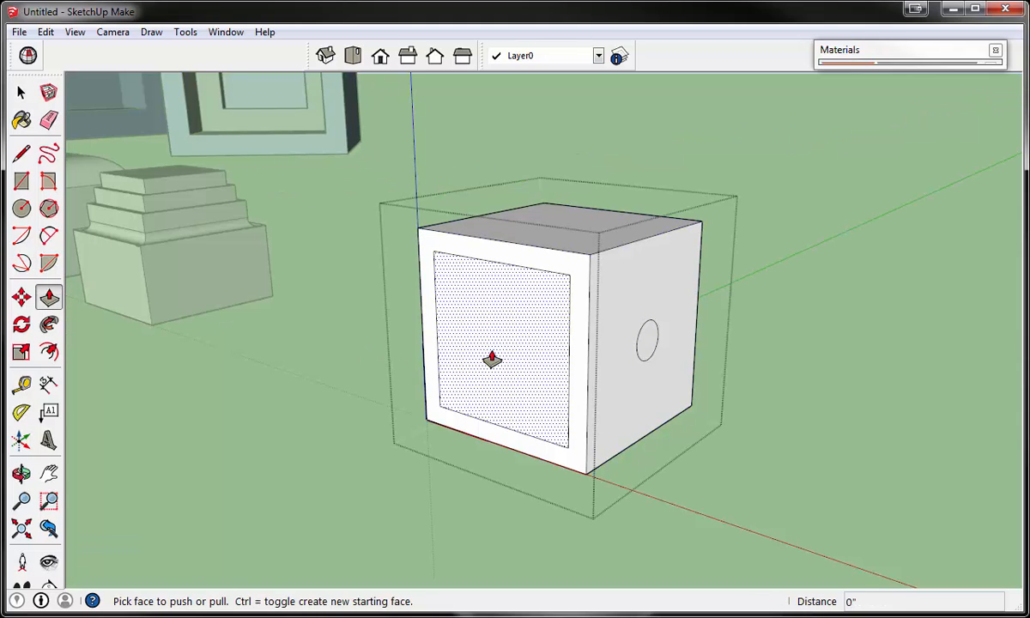
left_click_drag(490, 359, 511, 352)
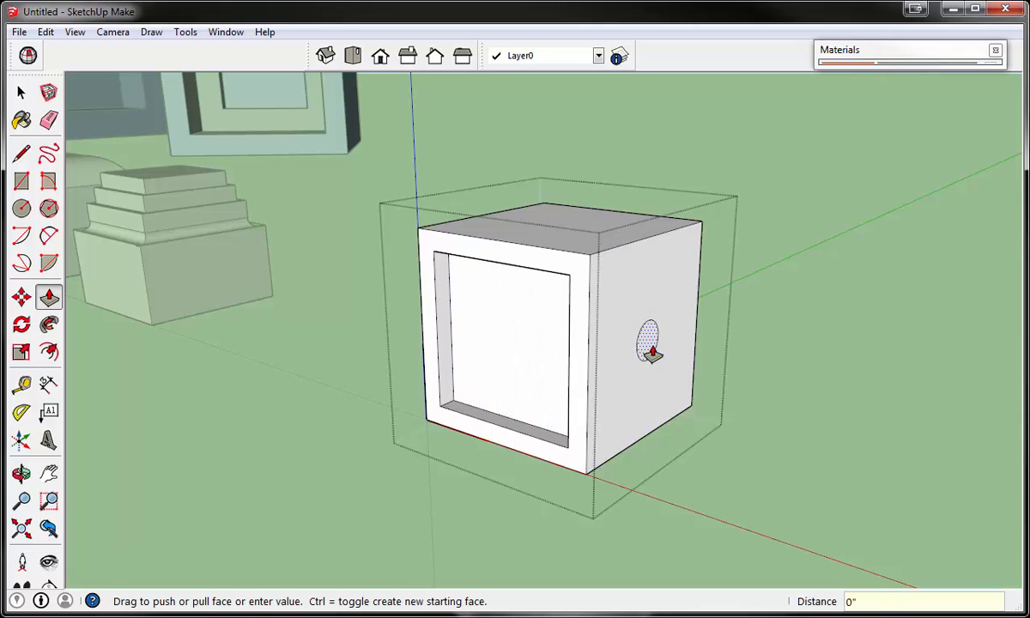
left_click_drag(653, 352, 636, 345)
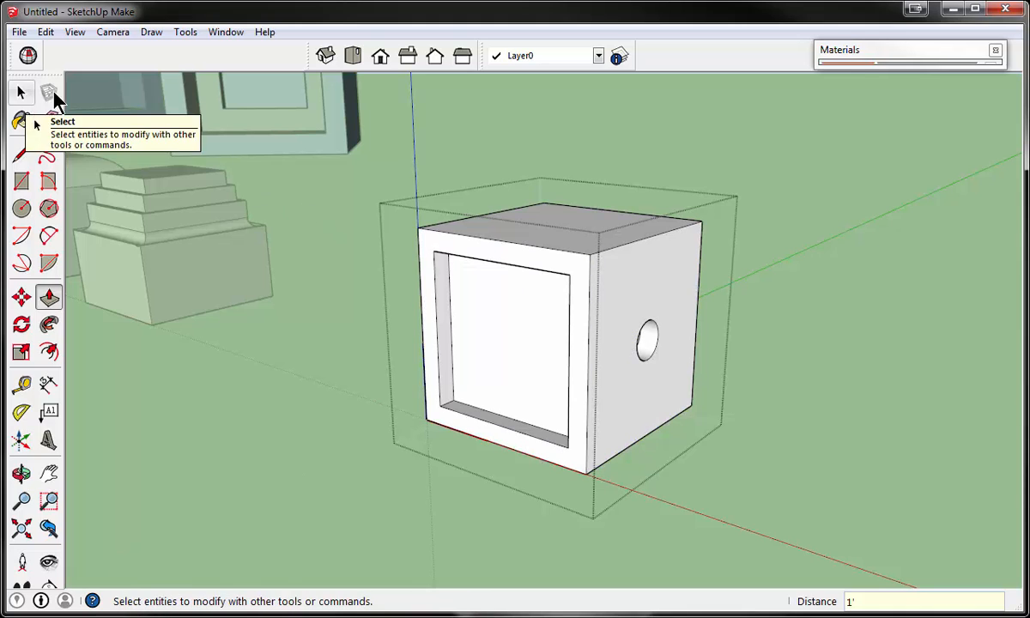
- Select all the geometry inside the cube component and paint it with the light pink Color_A04
left_click(875, 53)
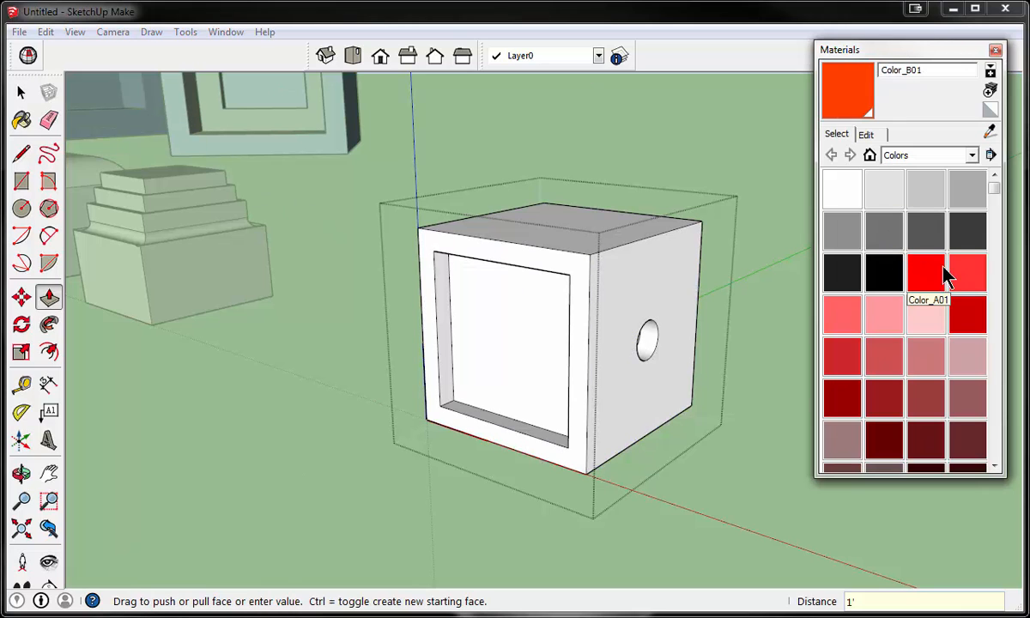
left_click(21, 92)
triple_click(495, 312)
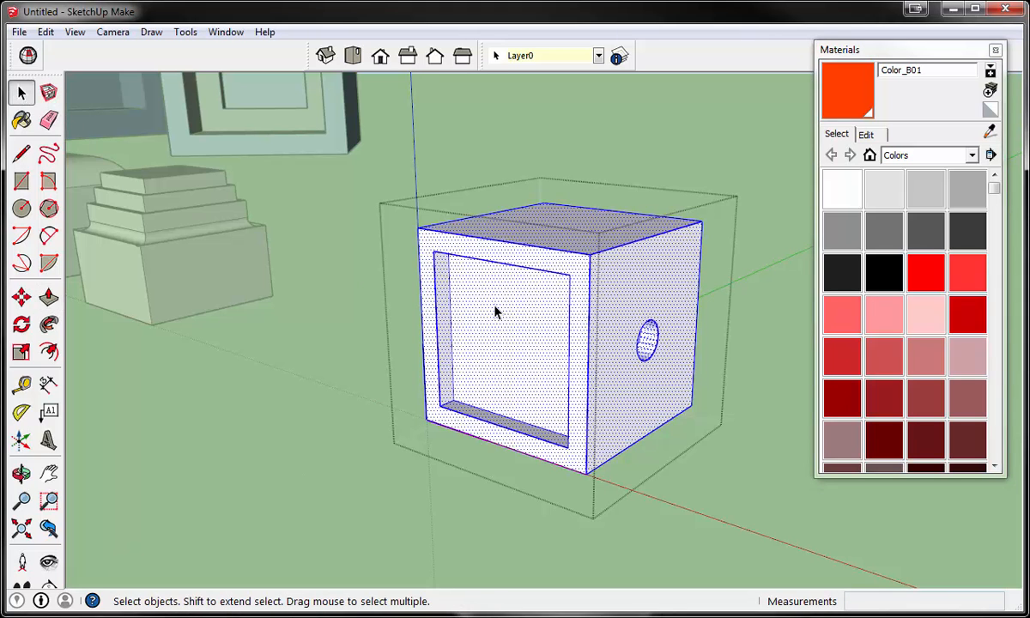
left_click(897, 326)
left_click(602, 323)
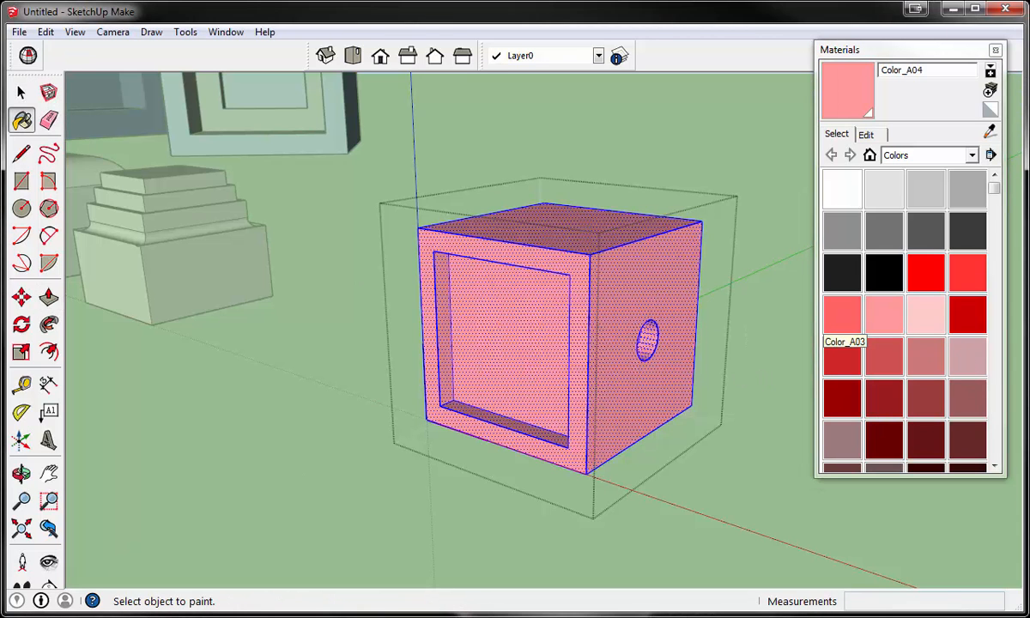
- Paint the recessed front face of the component with the red Color_A01
left_click(22, 92)
left_click(524, 316)
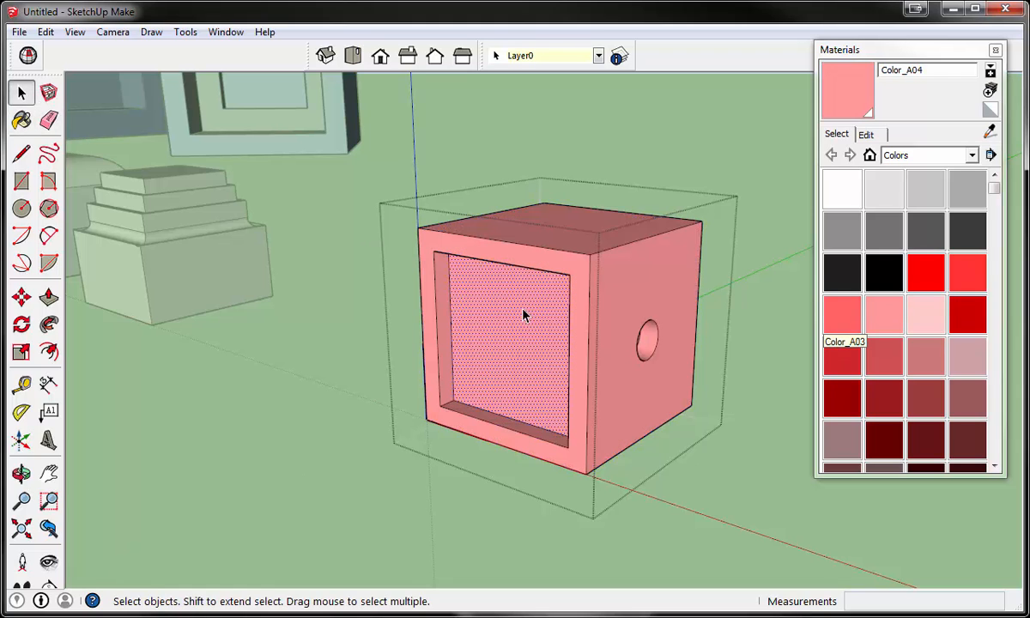
left_click(926, 272)
left_click(515, 331)
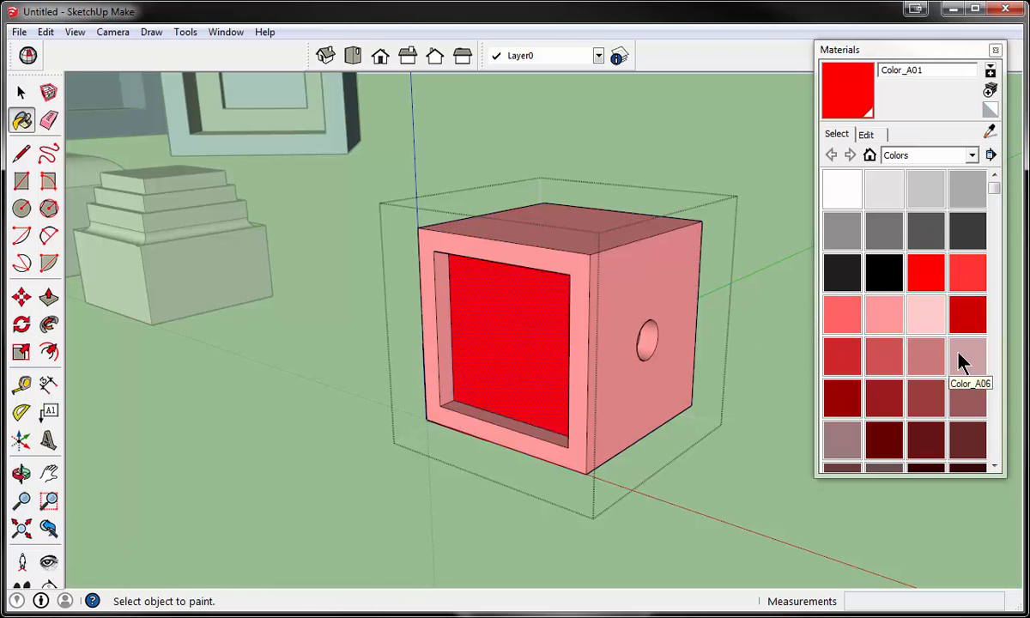
- Paint the component's top face with the gold Color_D06 and the side face around the hole with the green Color_G06
scroll(988, 228, "down", 2)
scroll(558, 254, "down", 5)
scroll(515, 283, "up", 6)
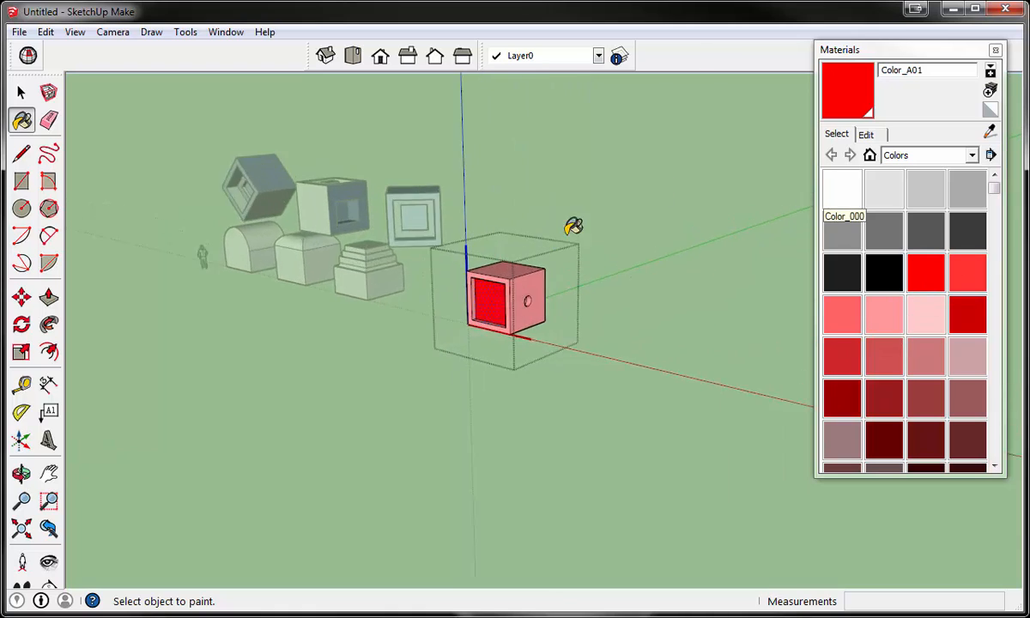
left_click_drag(996, 187, 998, 258)
left_click(932, 277)
left_click(563, 188)
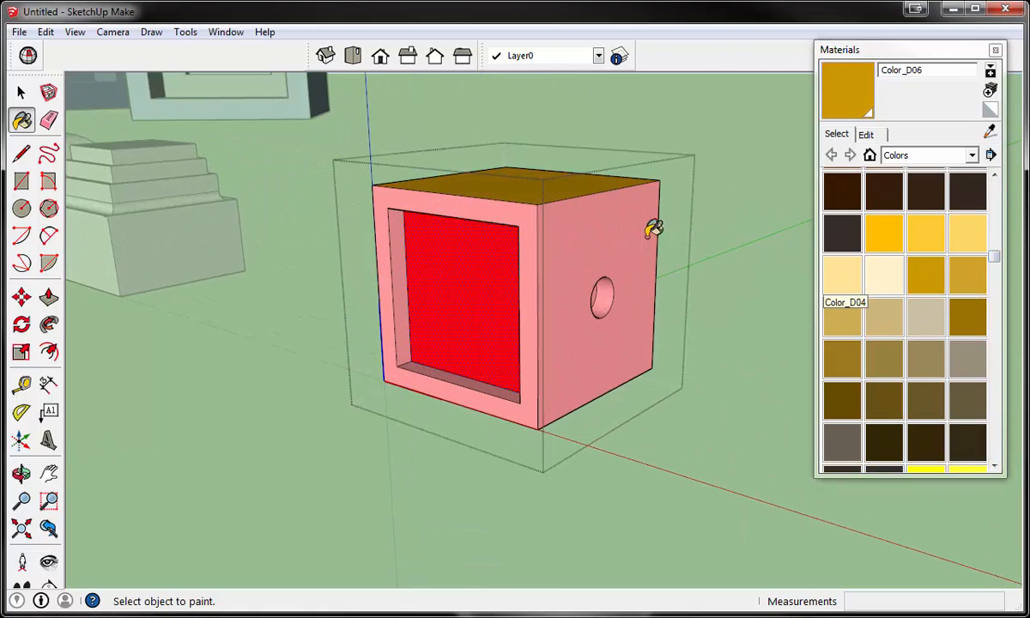
left_click_drag(1000, 258, 1001, 314)
left_click(884, 431)
left_click(556, 232)
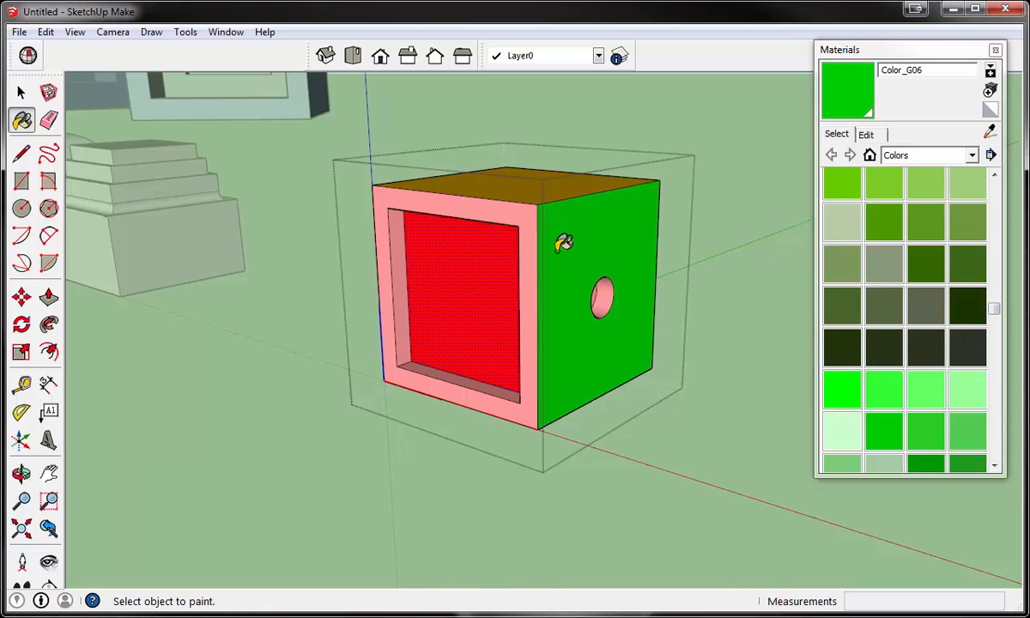
mouse_move(709, 363)
middle_mouse_down()
mouse_move(712, 374)
mouse_move(700, 348)
middle_mouse_up()
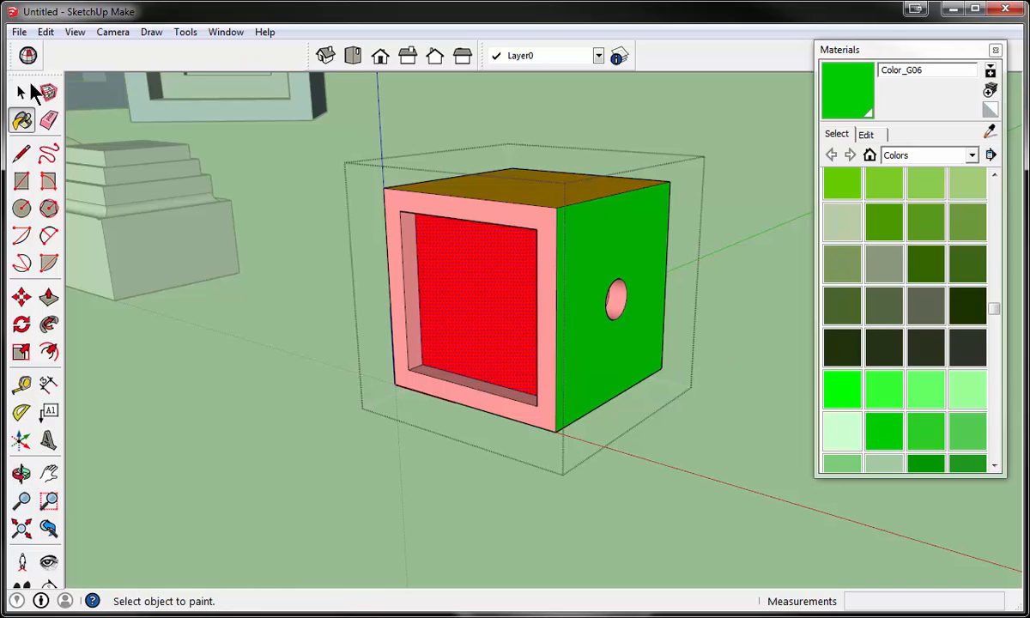
- Finish editing the painted component and collapse the Materials window
key("space")
left_click(770, 135)
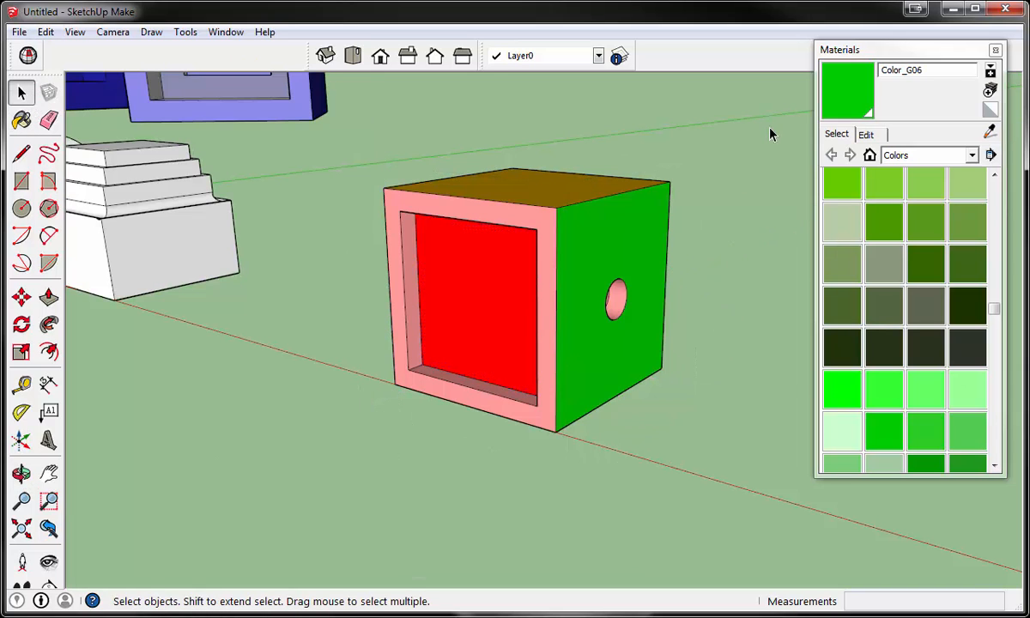
scroll(583, 238, "down", 2)
scroll(566, 237, "down", 1)
scroll(463, 225, "up", 3)
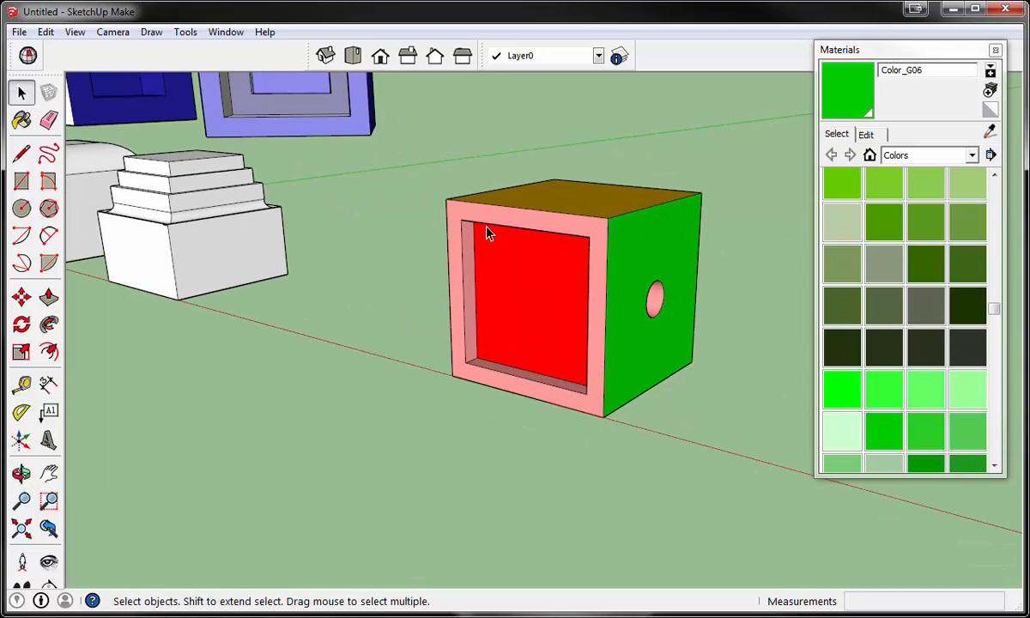
left_click(880, 51)
- Copy the painted block 20' along the red axis from its lower front corner
scroll(476, 466, "down", 3)
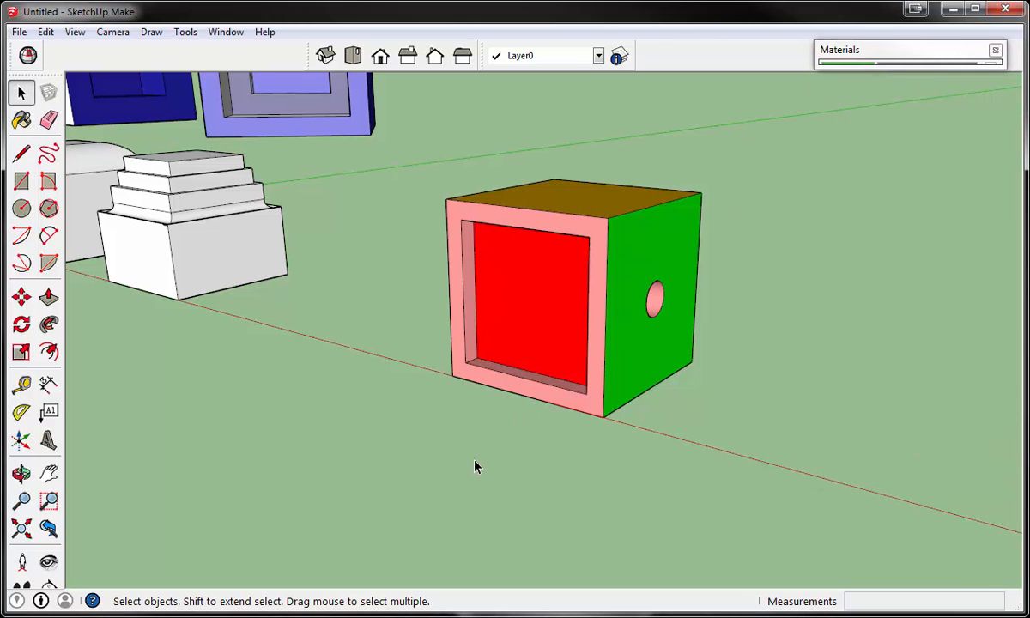
scroll(485, 424, "up", 3)
middle_click_drag(485, 425, 487, 403)
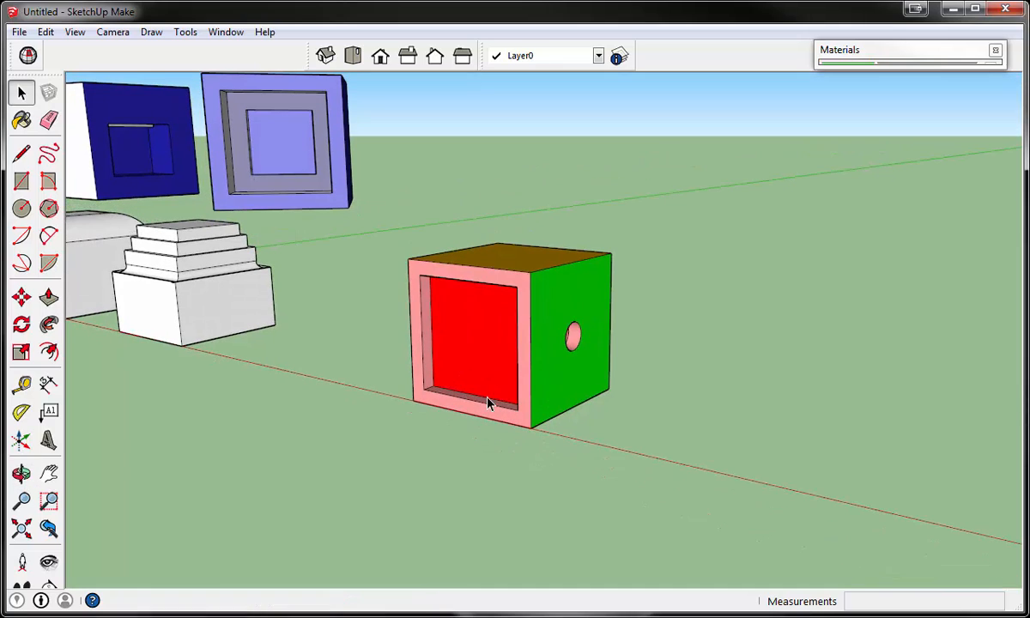
left_click(22, 297)
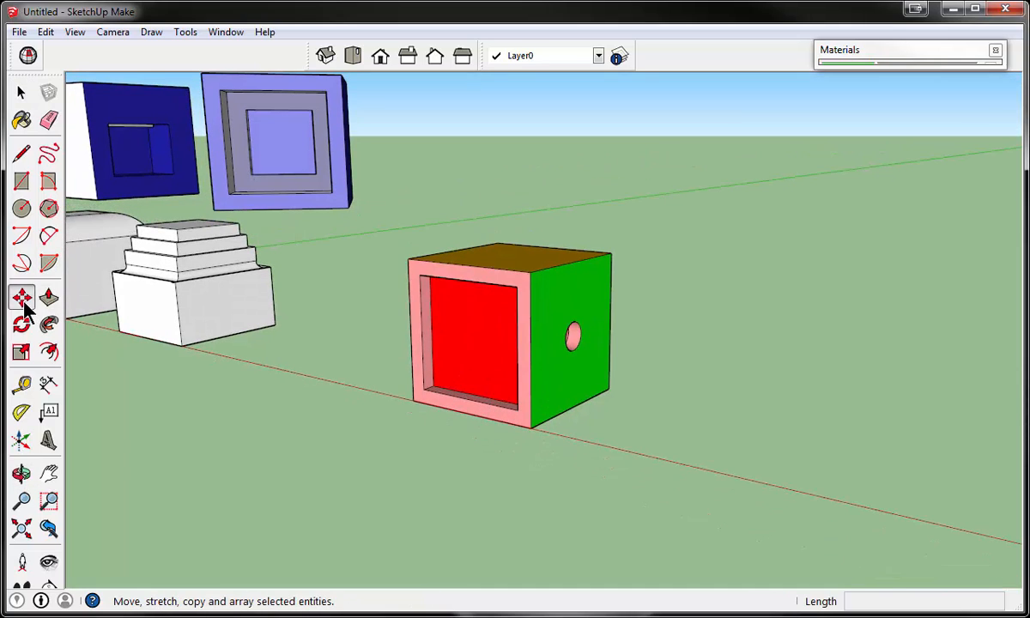
key("ctrl")
left_click(413, 404)
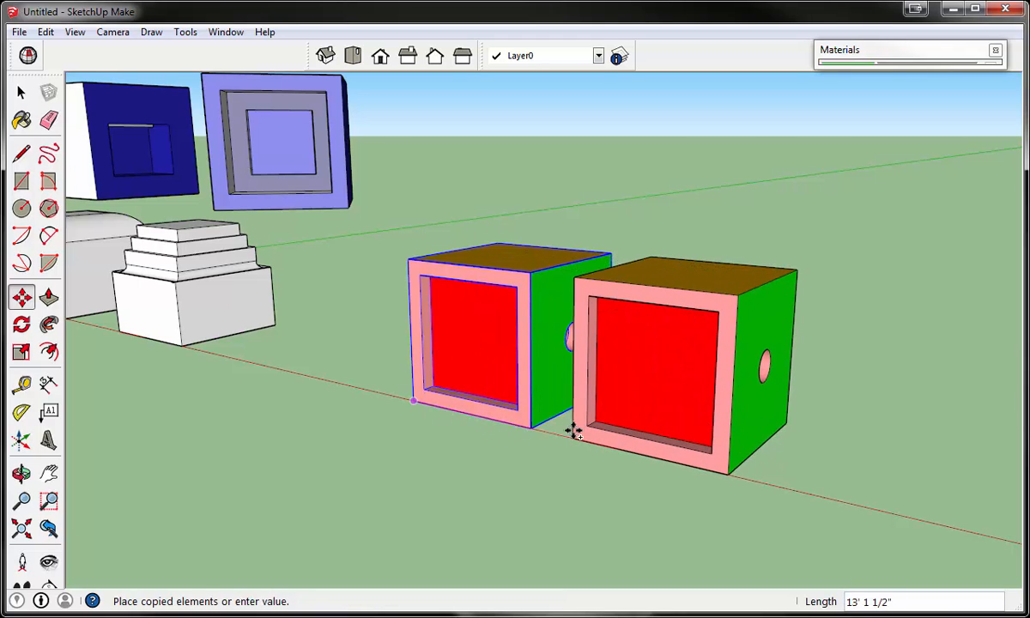
type("20'")
key("Return")
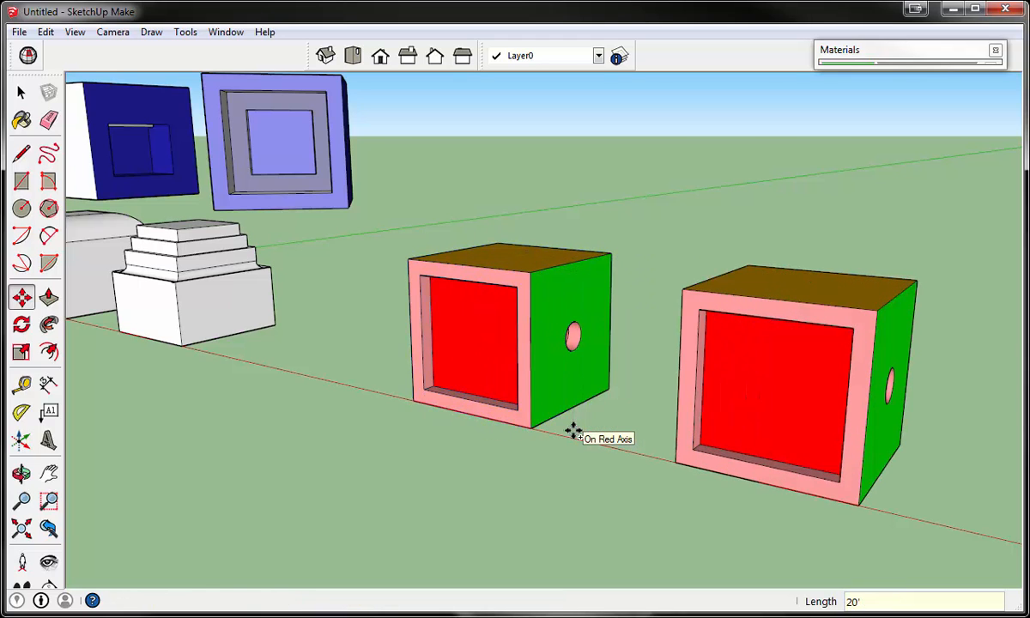
- Copy the second painted block another 20' along the red axis to add a third one to the row
scroll(574, 432, "down", 3)
scroll(699, 492, "up", 2)
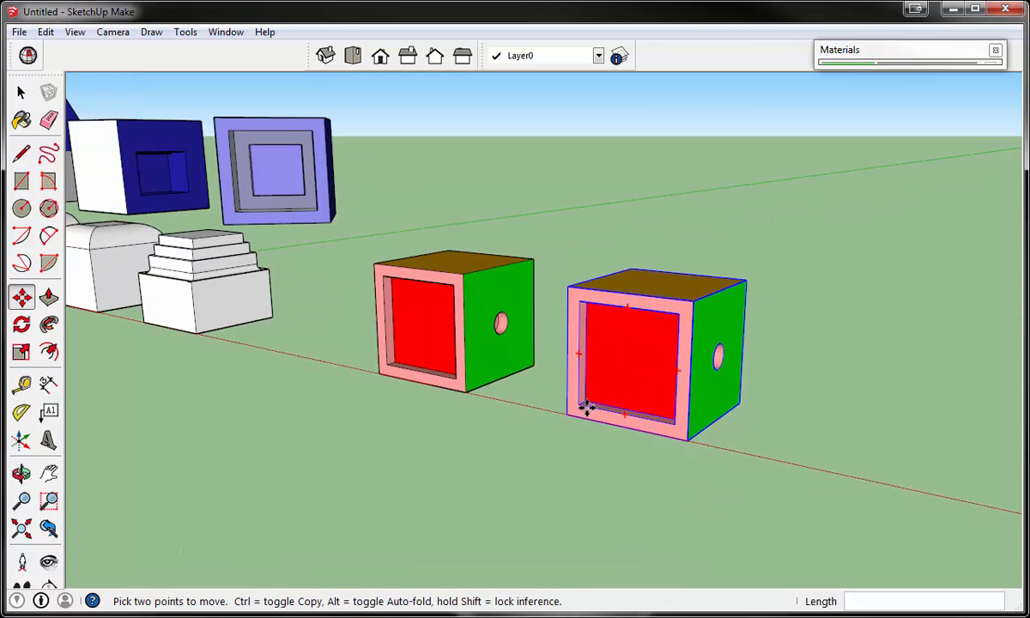
scroll(563, 433, "up", 5)
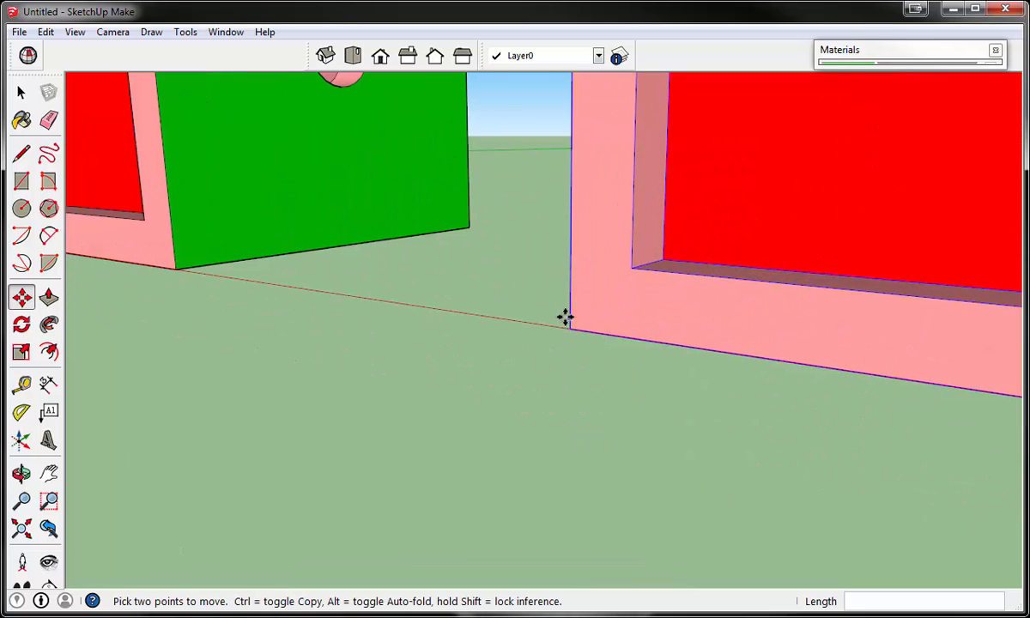
left_click(574, 327)
scroll(601, 331, "down", 3)
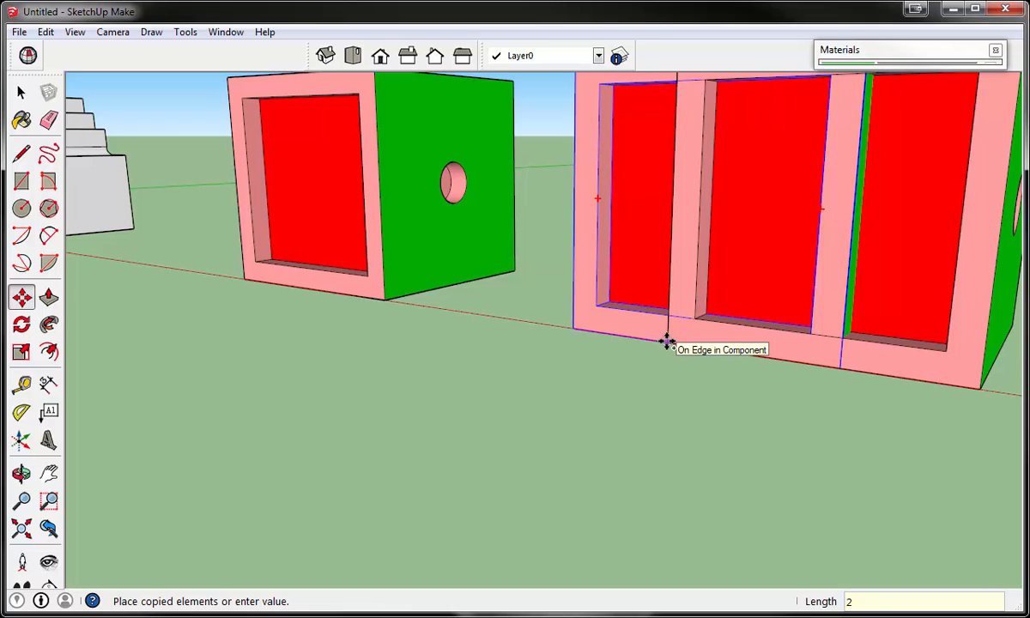
type("20")
scroll(667, 342, "down", 8)
key("Return")
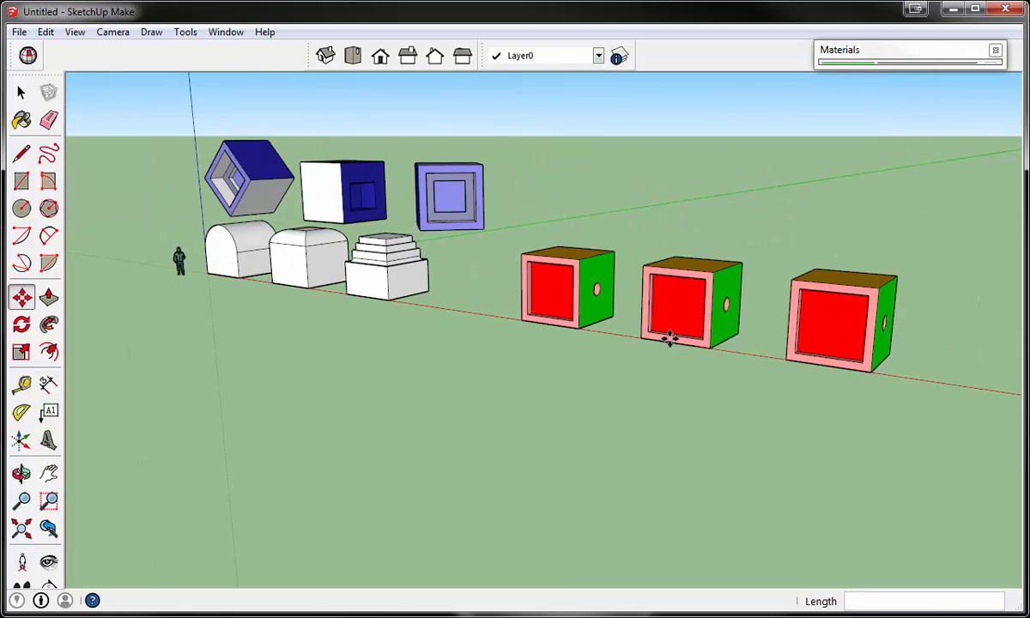
scroll(641, 345, "up", 2)
left_click(634, 327)
scroll(635, 327, "up", 1)
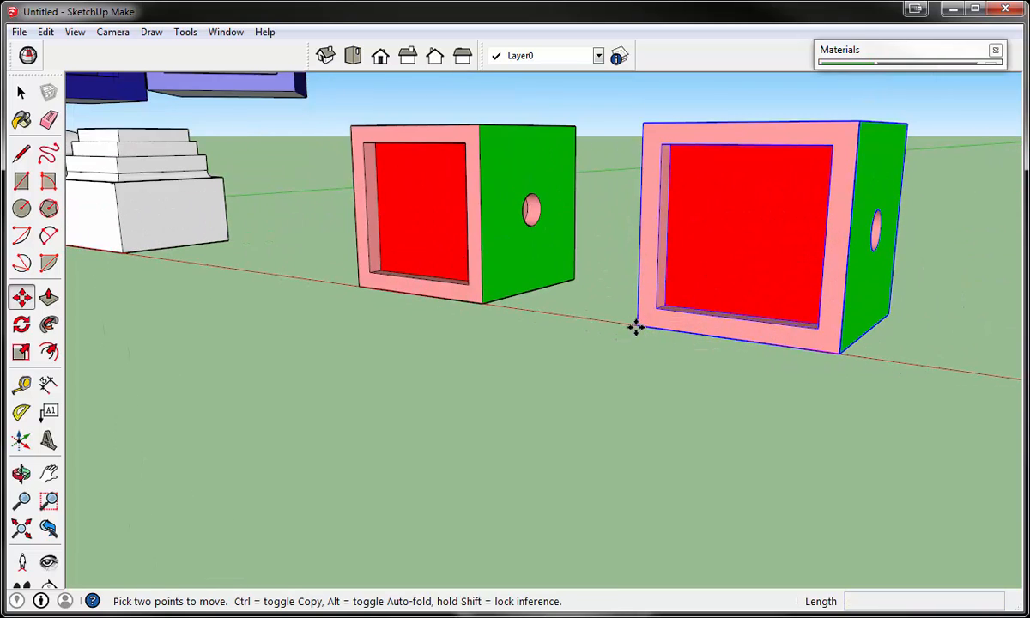
scroll(588, 232, "down", 3)
key("Escape")
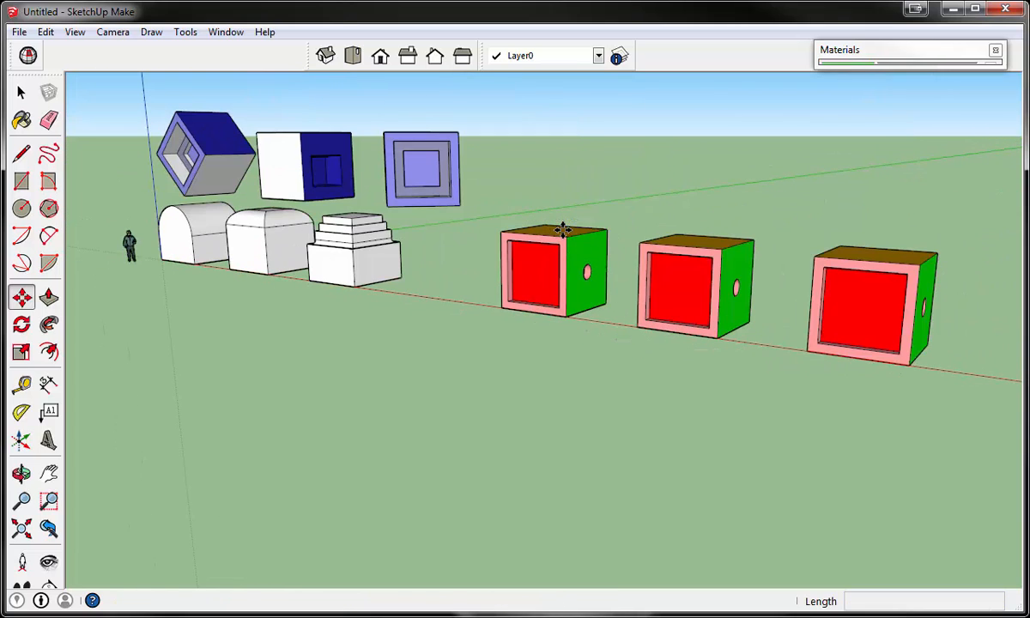
- Copy the second painted block up onto the first one's top front corner so it bridges the first two blocks
scroll(627, 304, "up", 5)
scroll(668, 464, "up", 2)
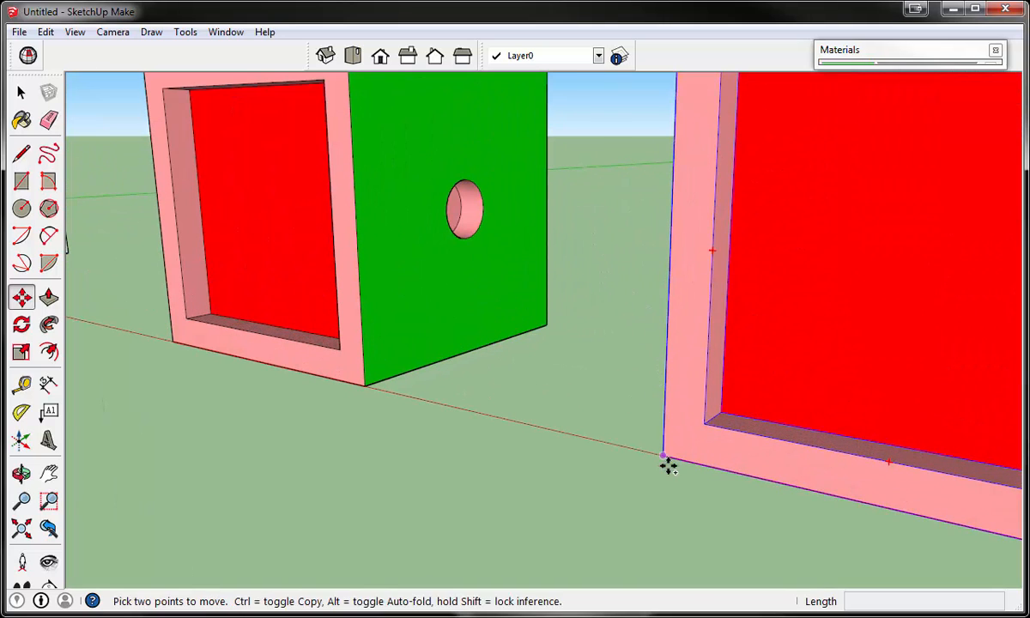
key("ctrl")
left_click(667, 458)
scroll(610, 338, "down", 5)
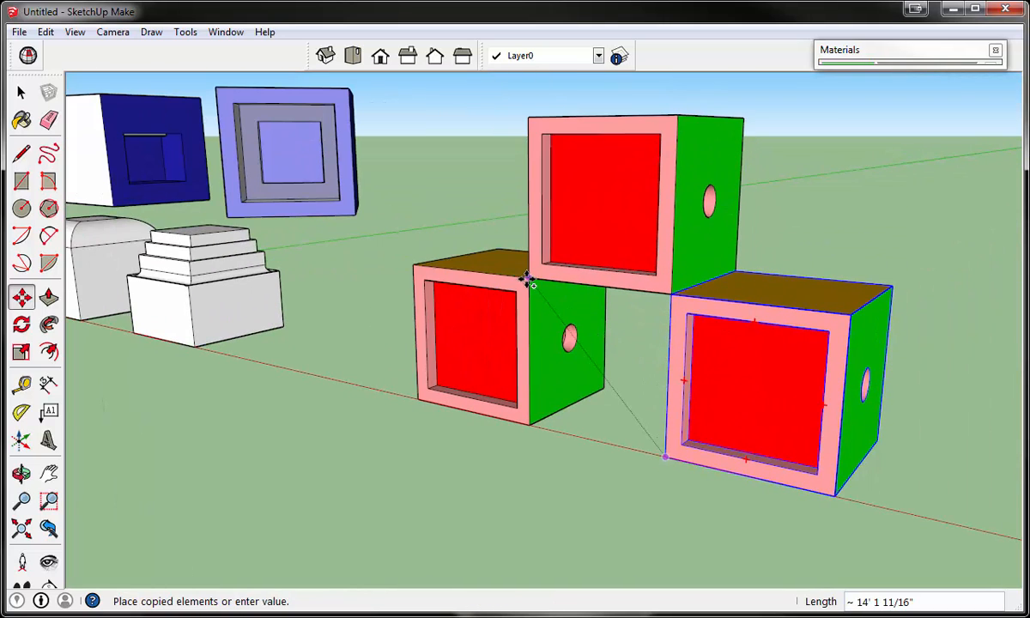
left_click(518, 310)
- Copy the third painted block up about 14' 1 11/16" so it bridges the second and third blocks
scroll(763, 415, "down", 2)
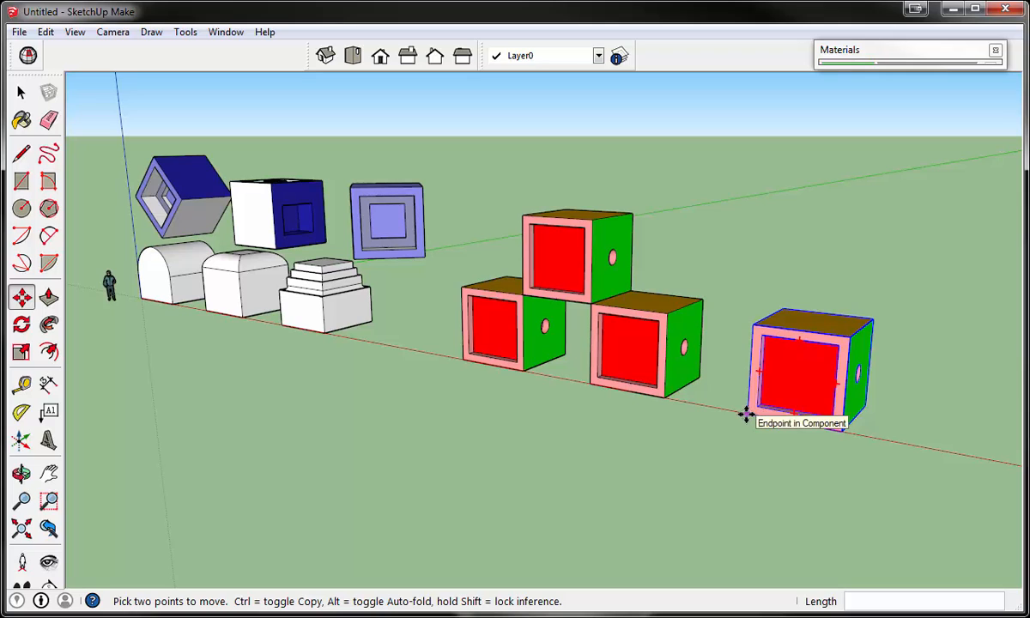
left_click(747, 414)
left_click(671, 309)
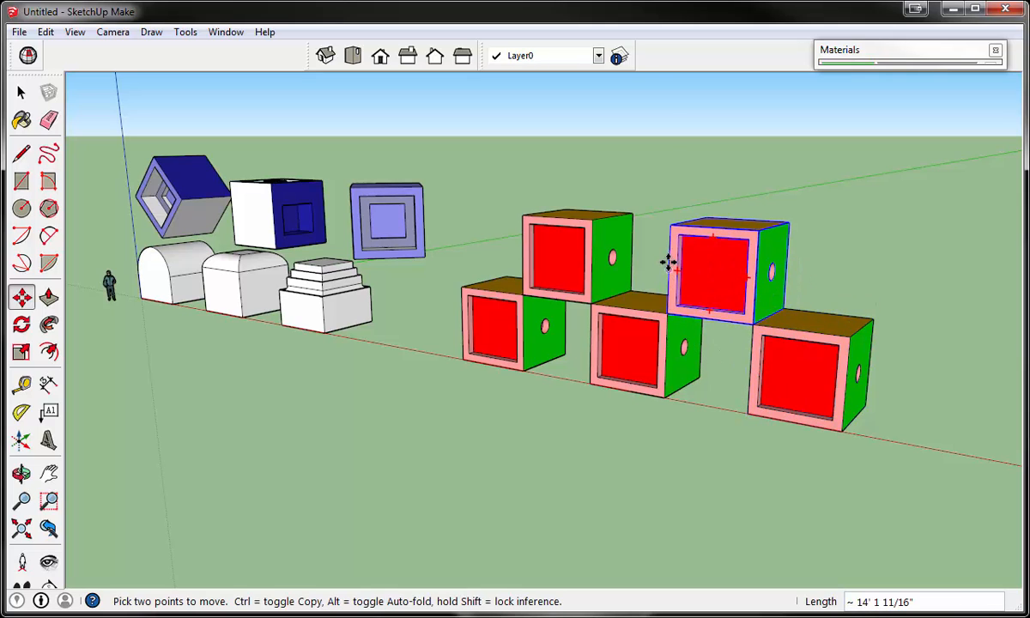
- Try to copy a second-tier block up onto the top of the two second-tier blocks to crown the pyramid
left_click(752, 319)
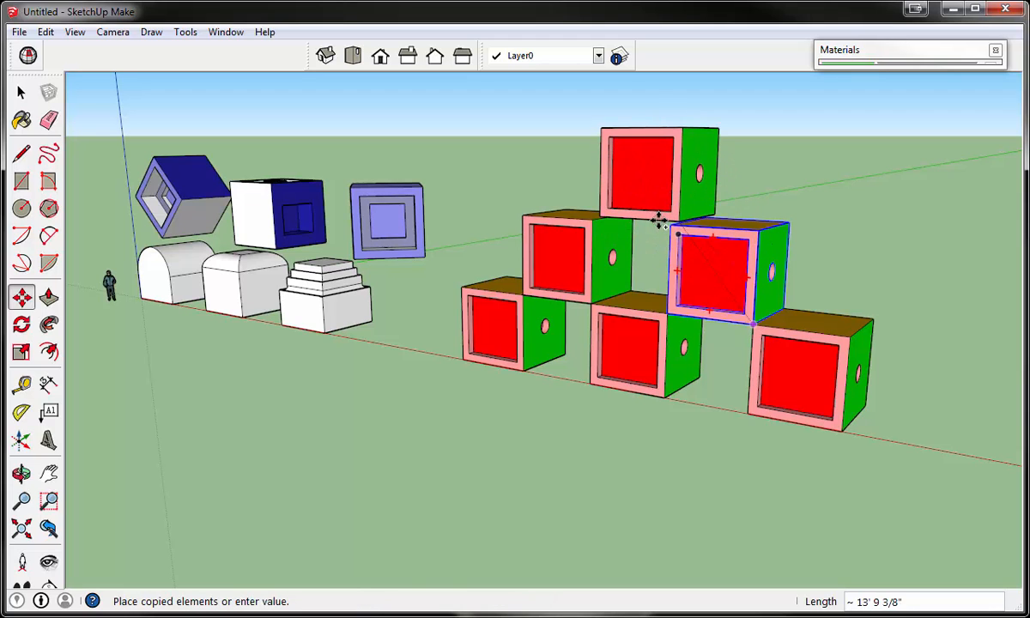
scroll(658, 223, "up", 5)
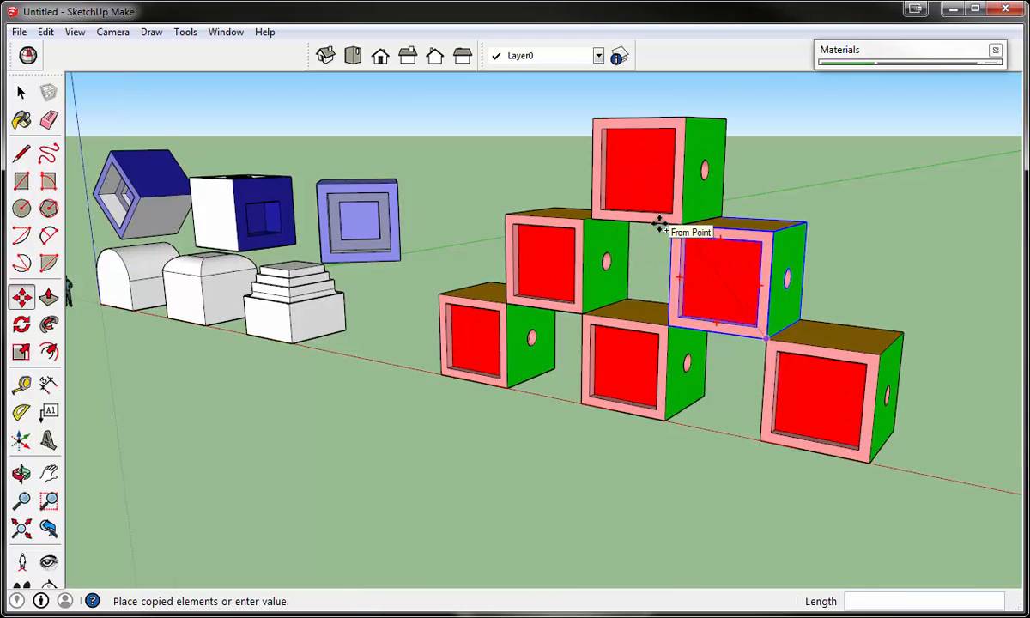
left_click(654, 224)
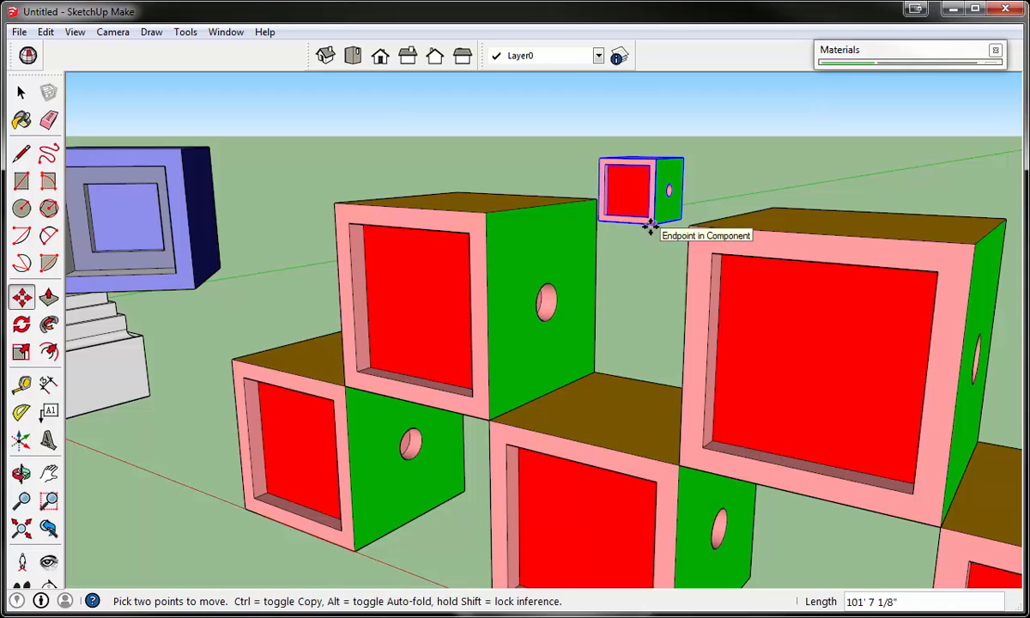
- Move the misplaced block by its bottom front corner onto the second-tier block's top front corner to crown the pyramid
left_click(654, 225)
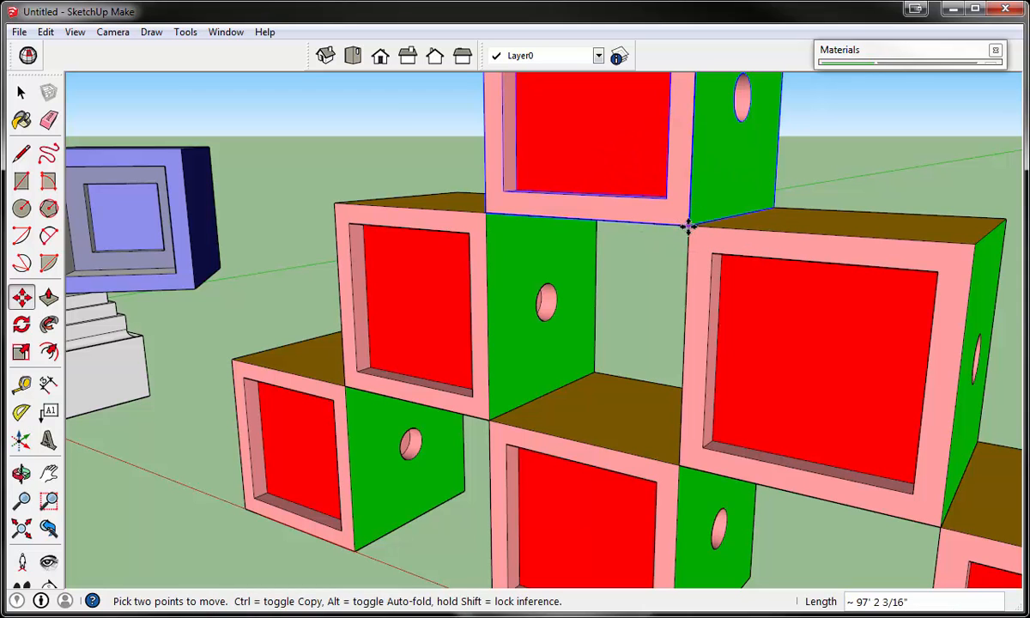
left_click(689, 226)
scroll(690, 225, "down", 8)
middle_click_drag(446, 430, 456, 457)
middle_click_drag(740, 425, 652, 447)
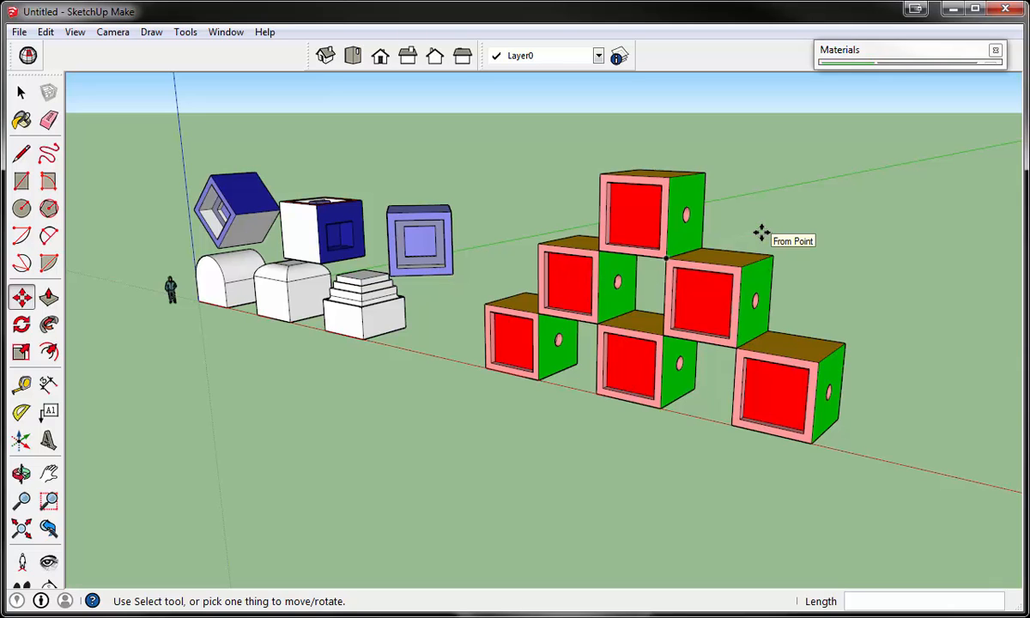
scroll(761, 233, "down", 3)
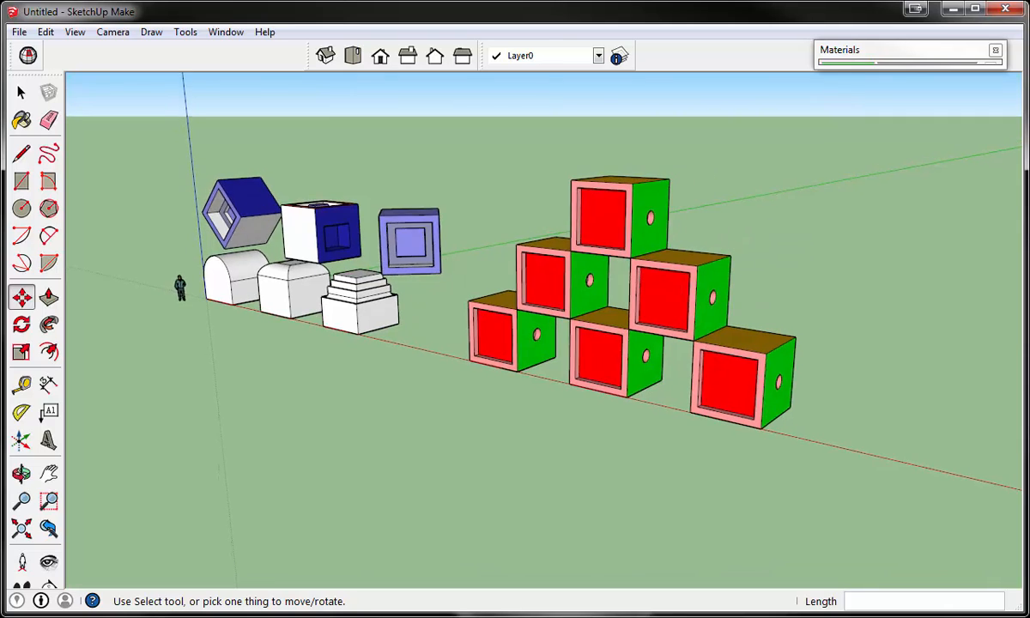
- Examine the six-block pyramid from several angles, selecting individual blocks in the bottom and middle rows
left_click(21, 94)
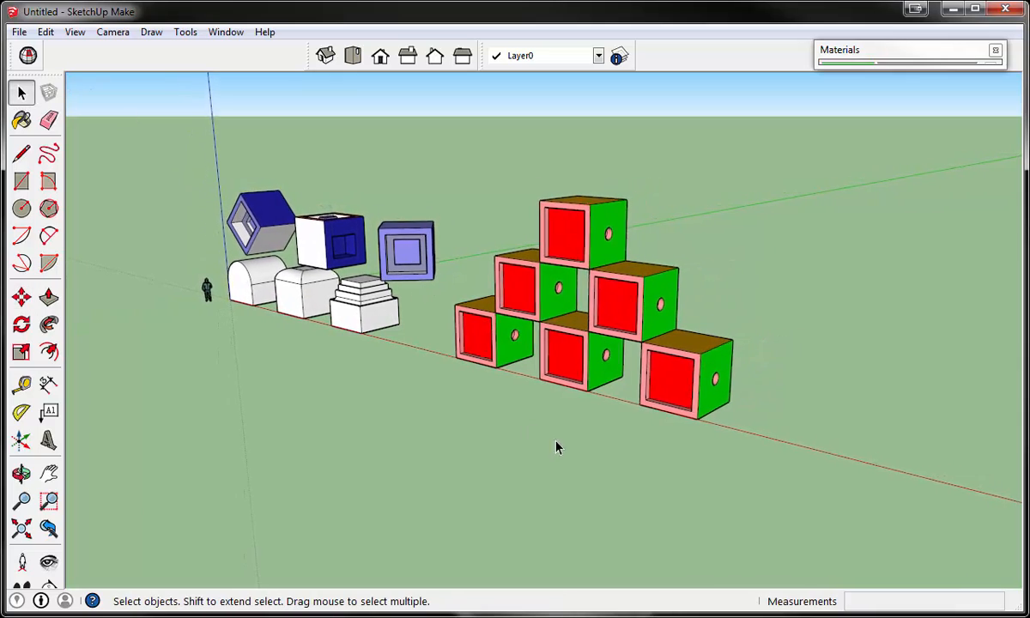
scroll(435, 347, "up", 5)
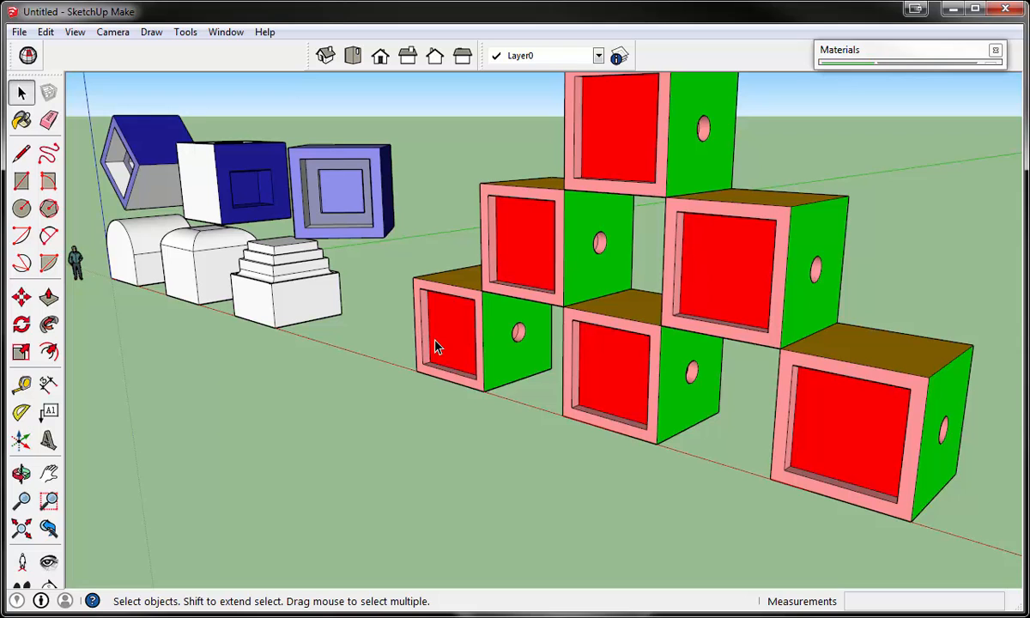
scroll(584, 513, "down", 5)
middle_click_drag(580, 515, 636, 477)
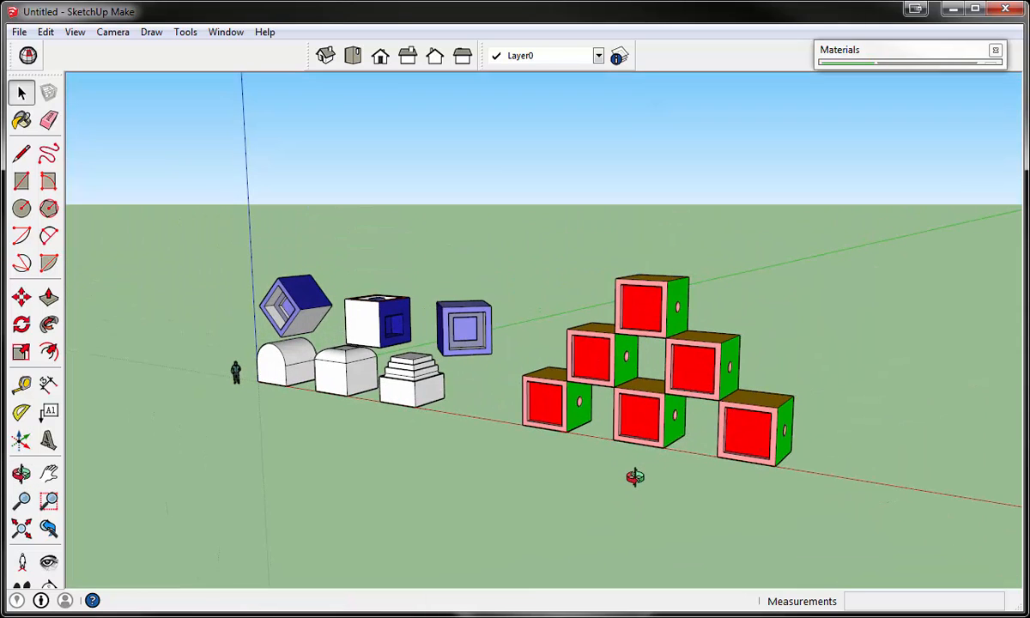
scroll(635, 481, "up", 5)
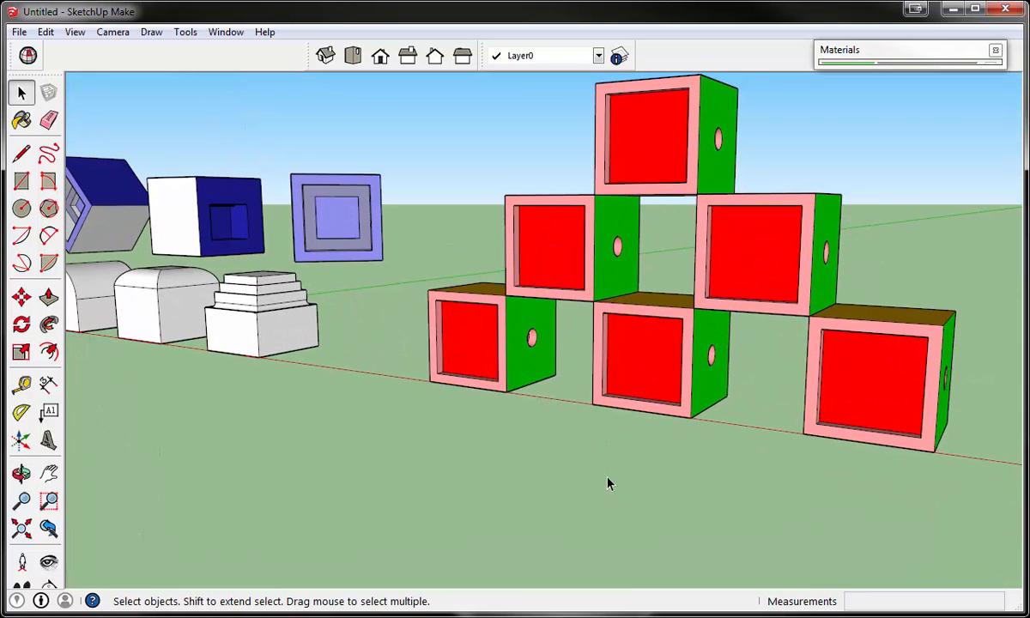
middle_click_drag(616, 452, 584, 491)
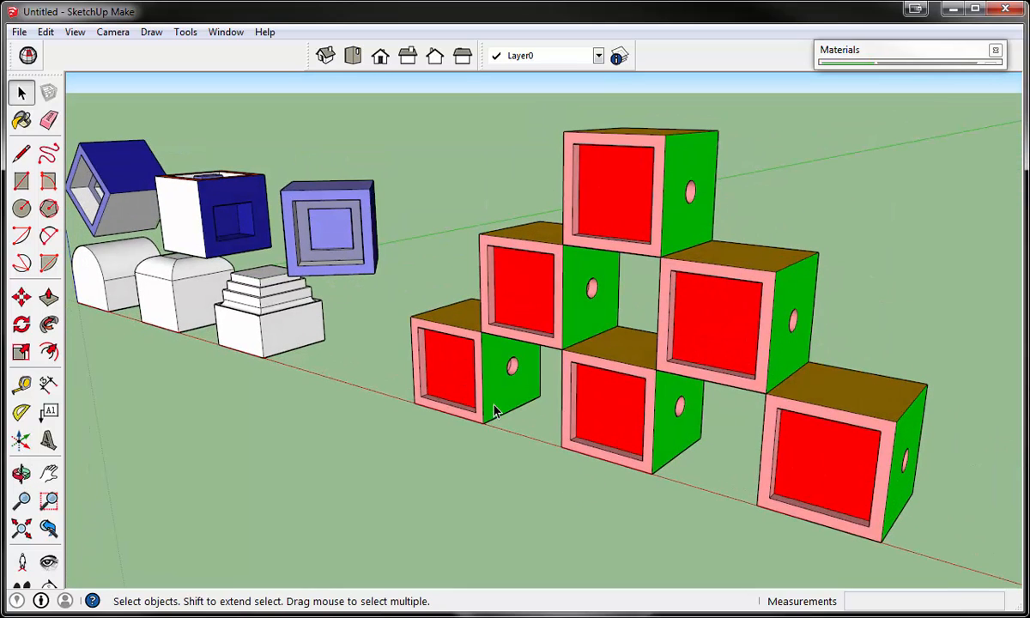
scroll(491, 405, "down", 1)
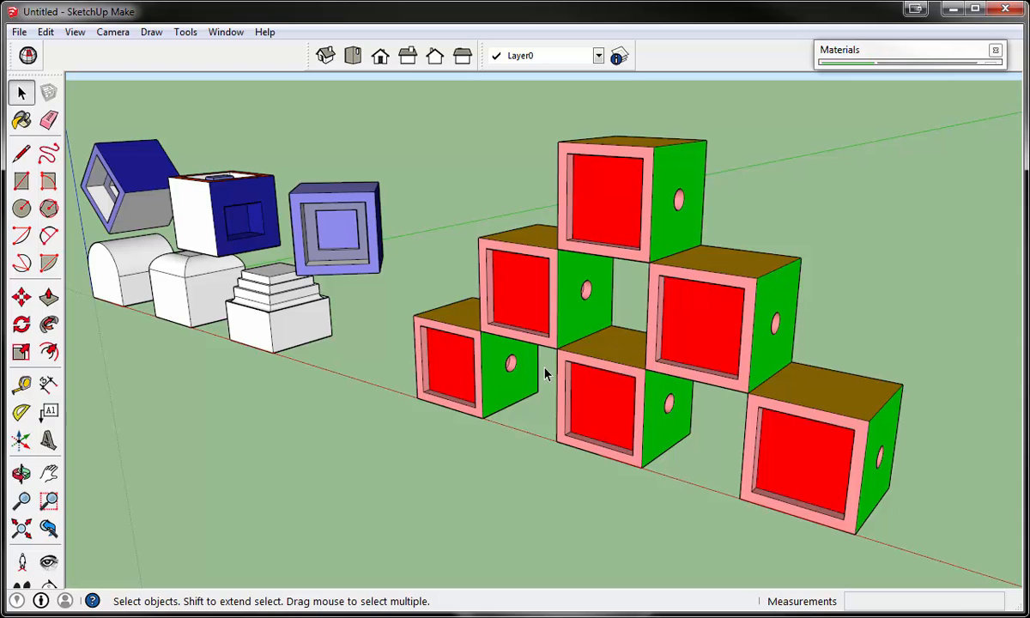
middle_click_drag(631, 415, 646, 372)
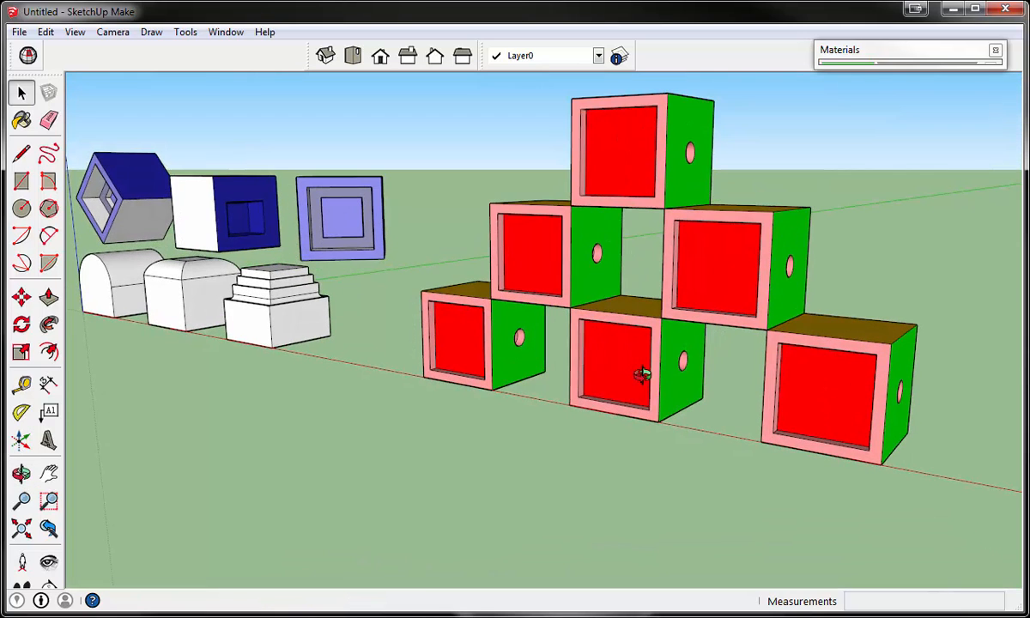
middle_click_drag(849, 187, 839, 209)
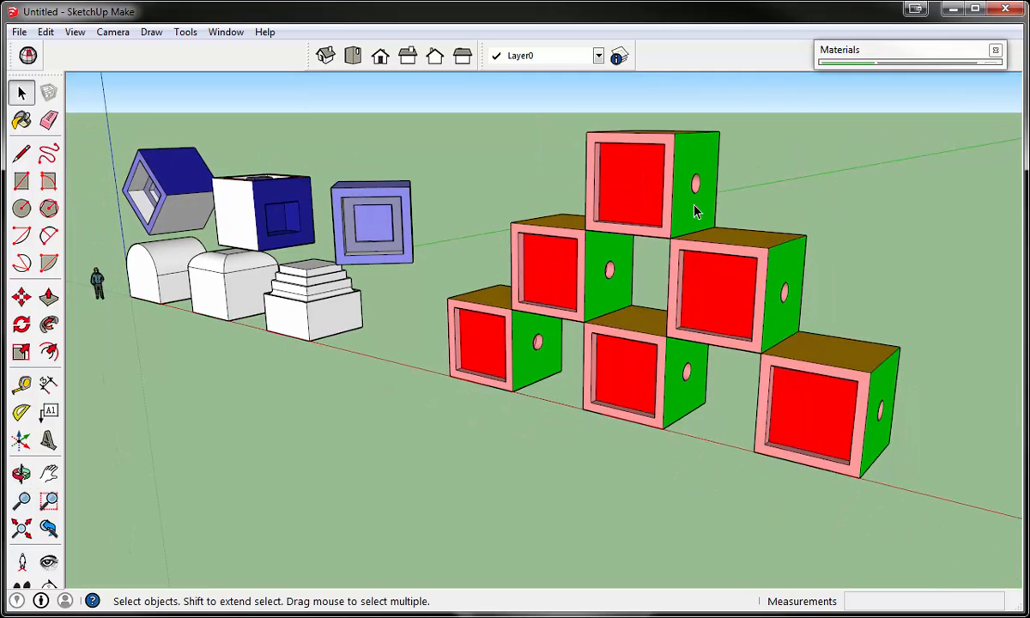
left_click(556, 285)
left_click(659, 380)
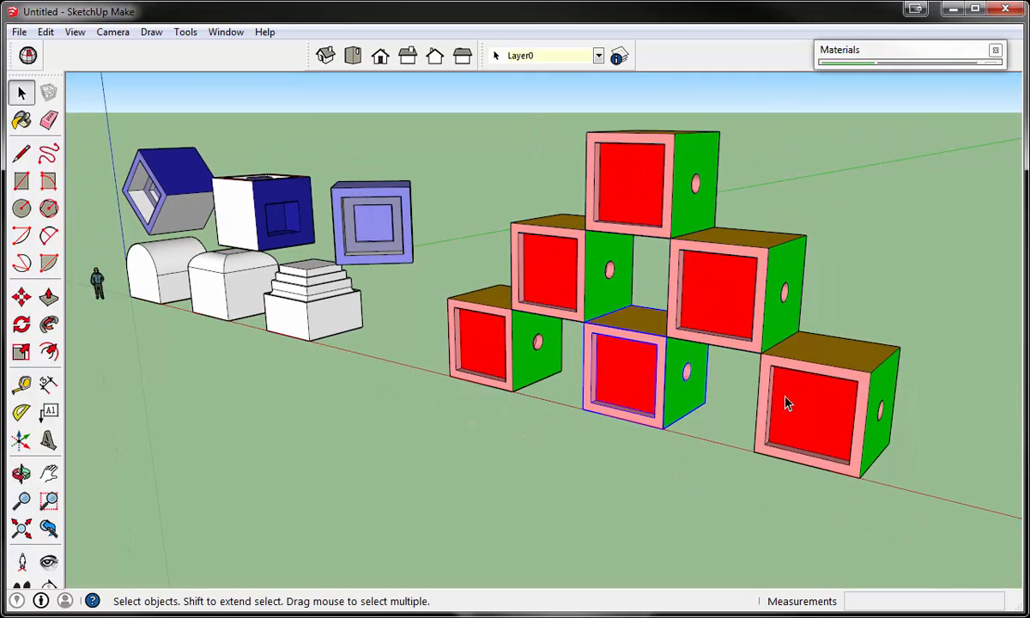
left_click(786, 398)
scroll(506, 323, "up", 6)
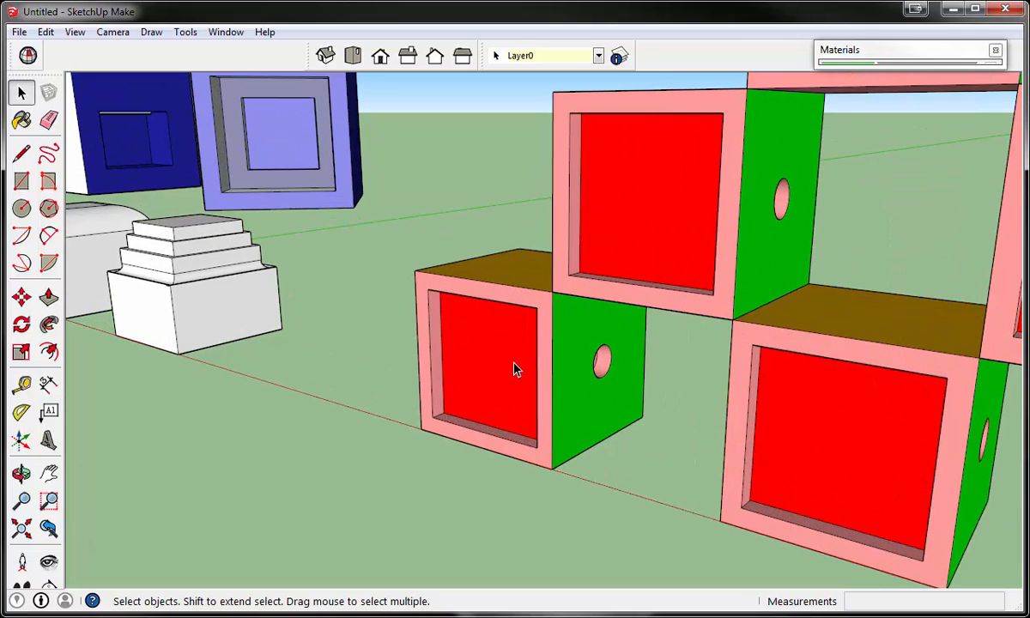
- Open the first bottom-row block component for editing and select its recessed red face and top front edge to compare the other copies
double_click(515, 370)
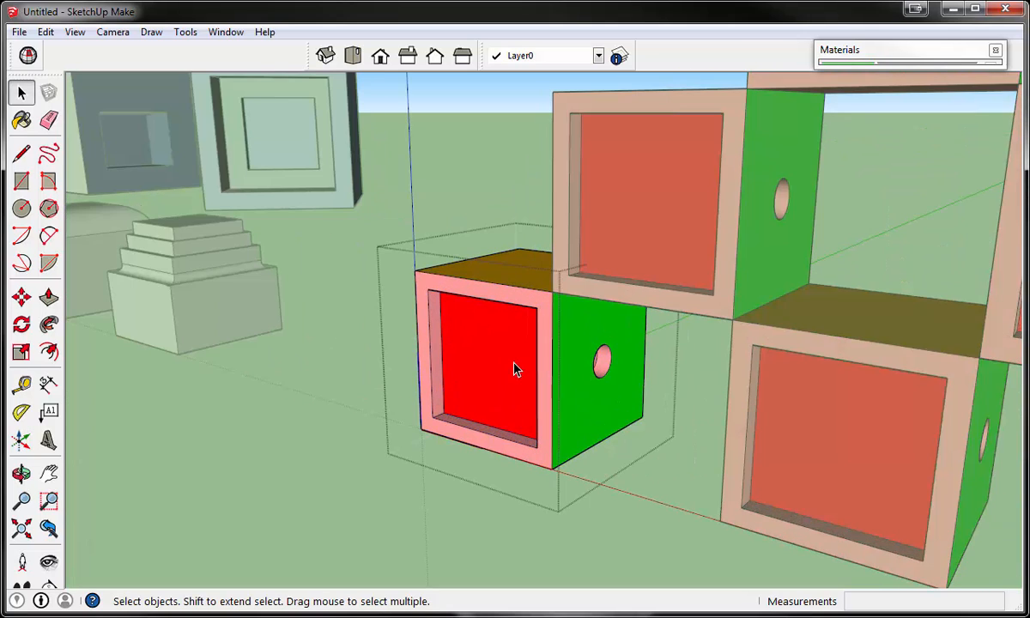
scroll(515, 370, "down", 8)
scroll(515, 369, "up", 2)
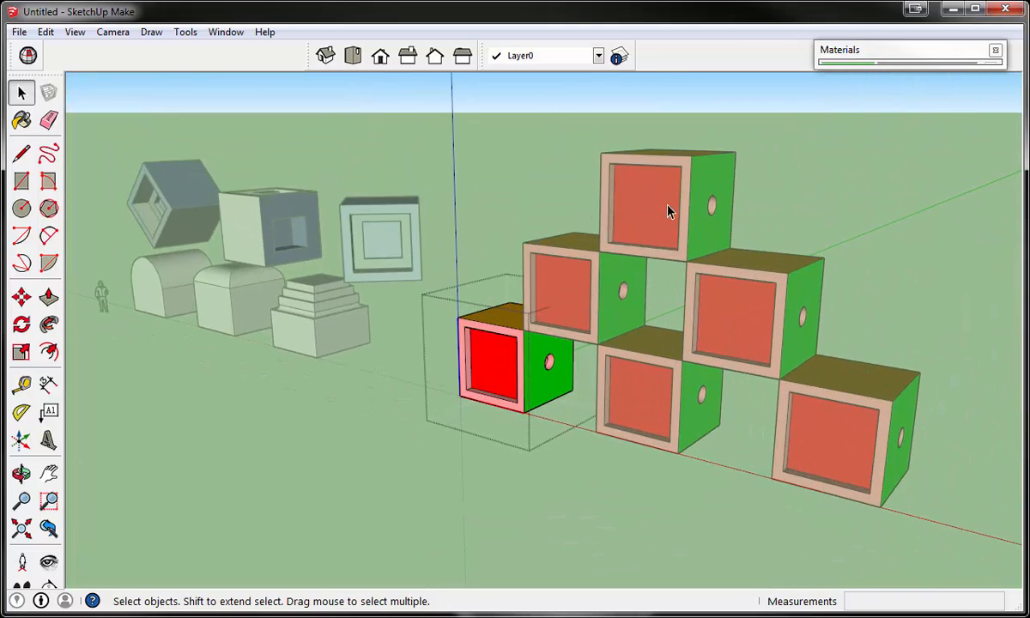
scroll(455, 335, "up", 2)
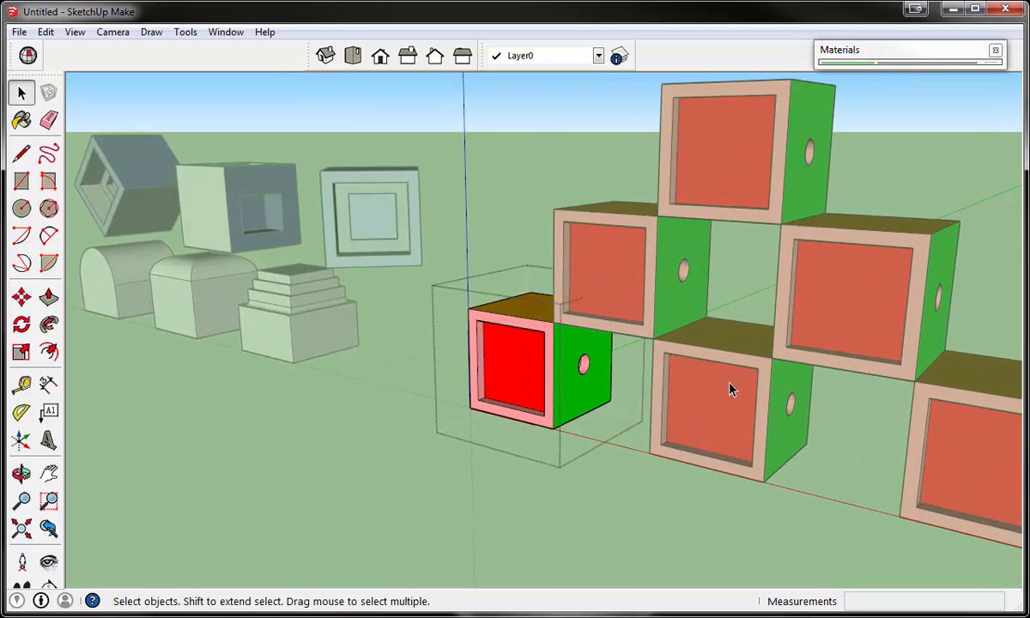
scroll(807, 378, "down", 3)
scroll(830, 372, "up", 3)
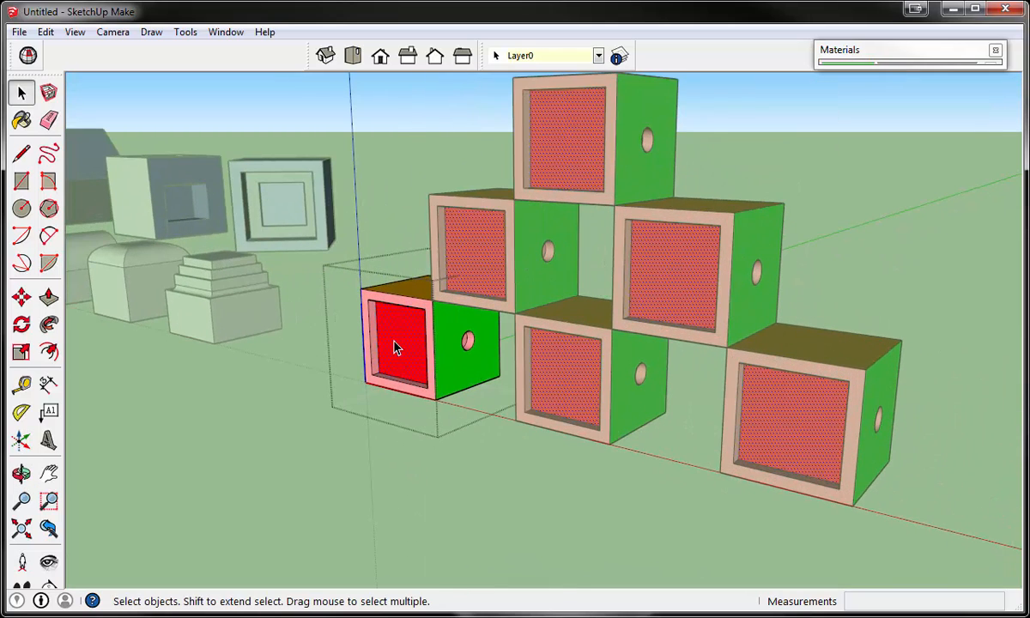
scroll(397, 345, "up", 1)
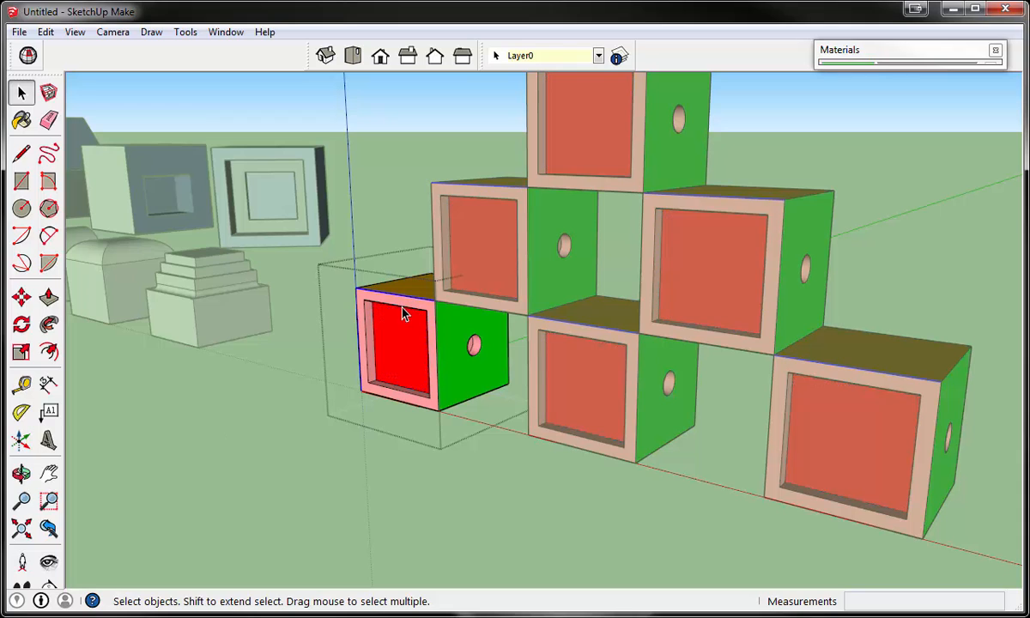
- Offset the outline of the component's recessed red front face inward by 1'
left_click(48, 352)
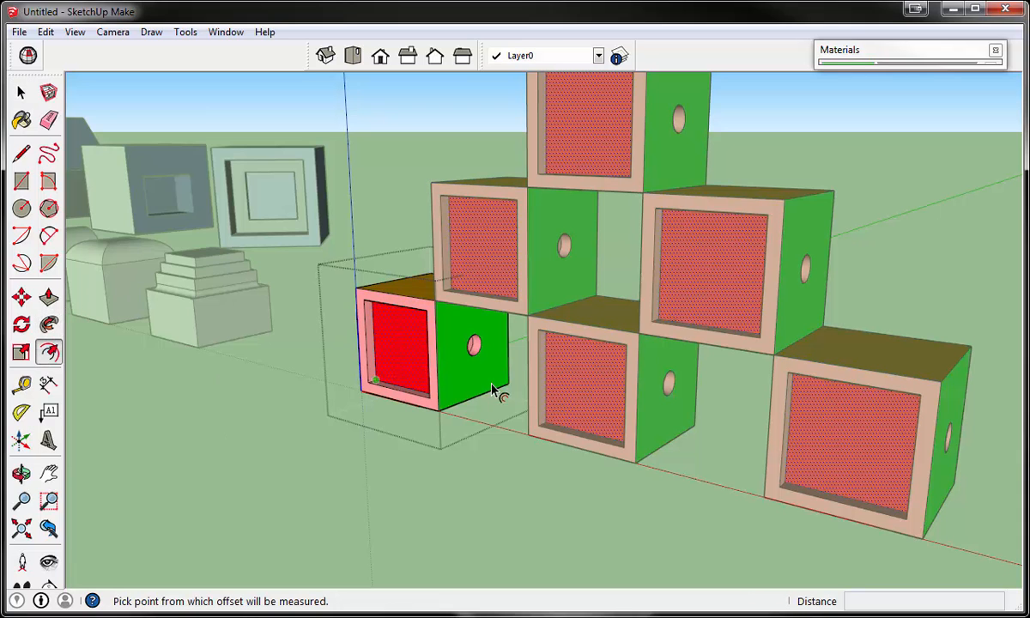
middle_click_drag(318, 323, 411, 290)
scroll(410, 291, "up", 2)
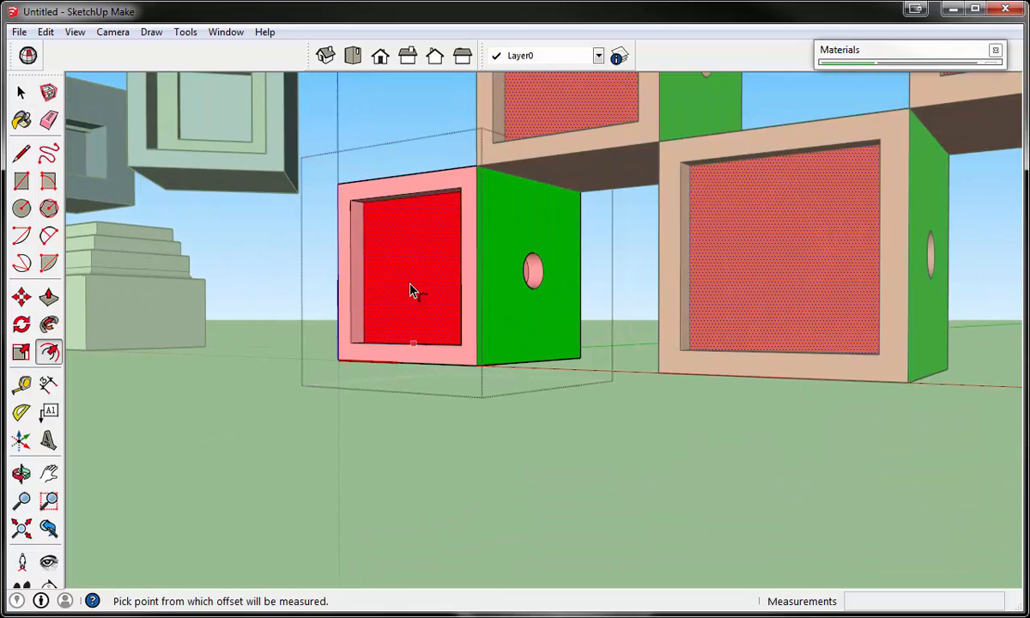
left_click(405, 234)
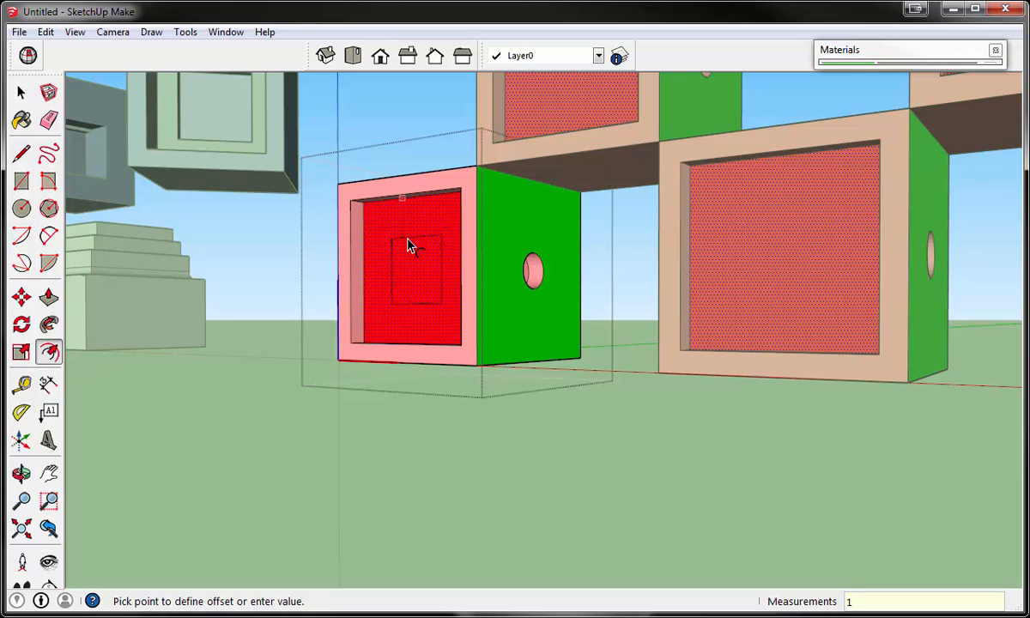
type("'")
key("Return")
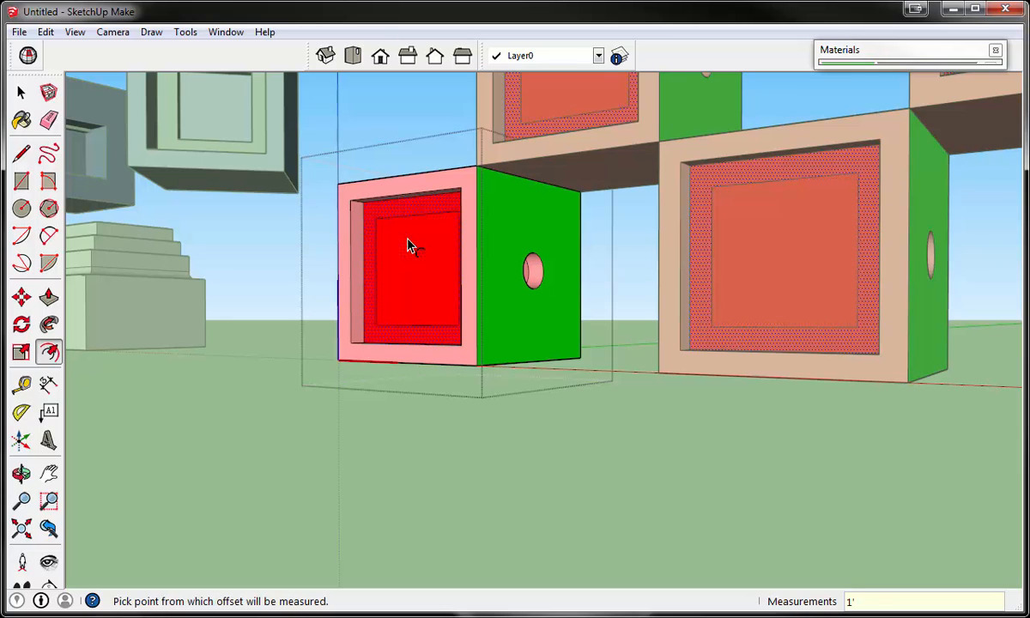
- Offset the new inner square on the component's red face inward by another 1'
left_click(21, 92)
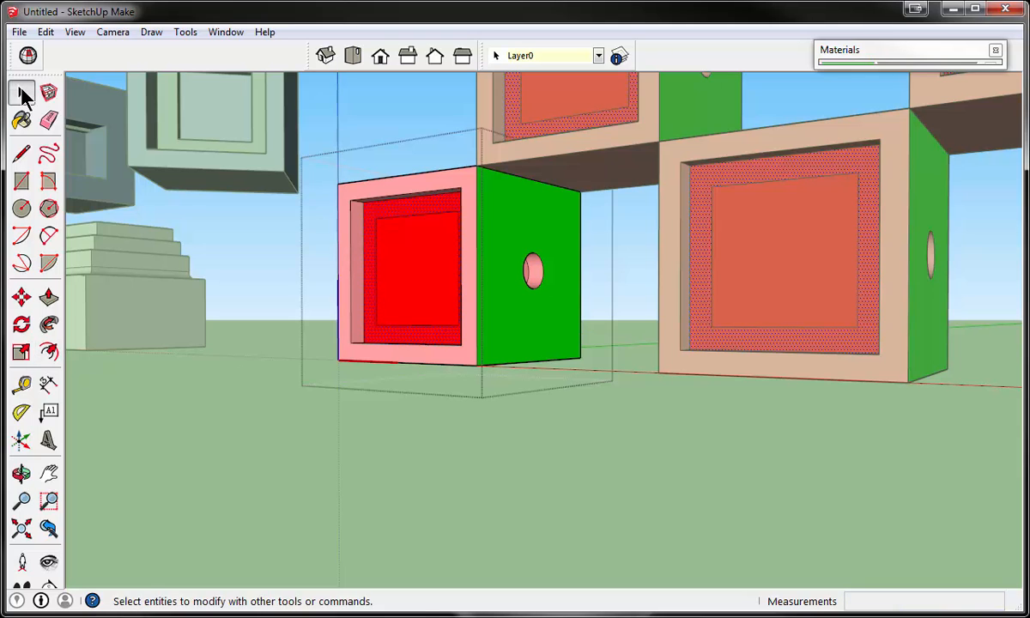
left_click(48, 296)
left_click(49, 352)
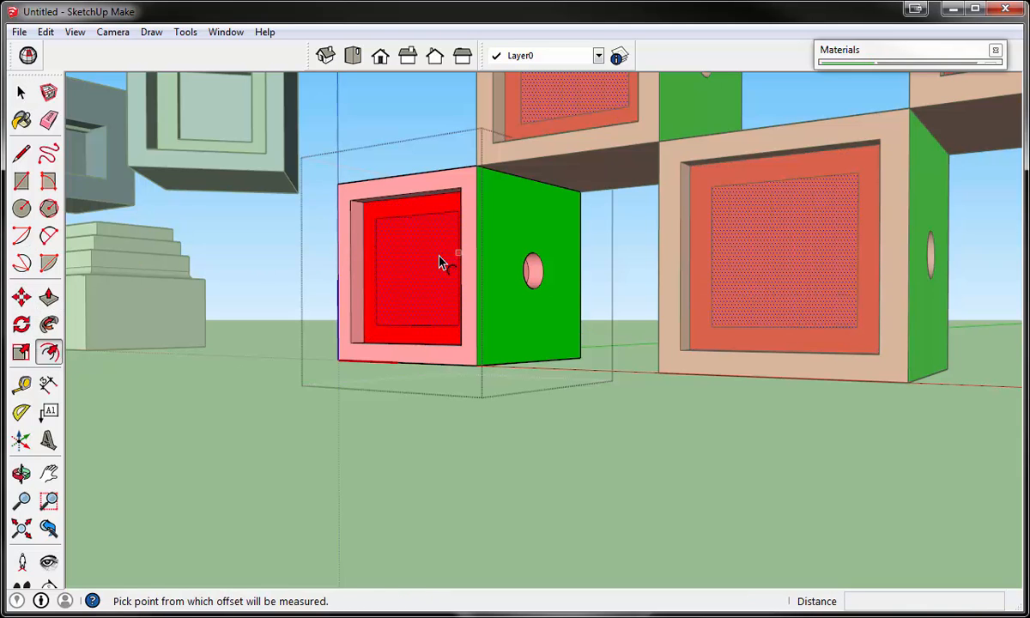
left_click(416, 237)
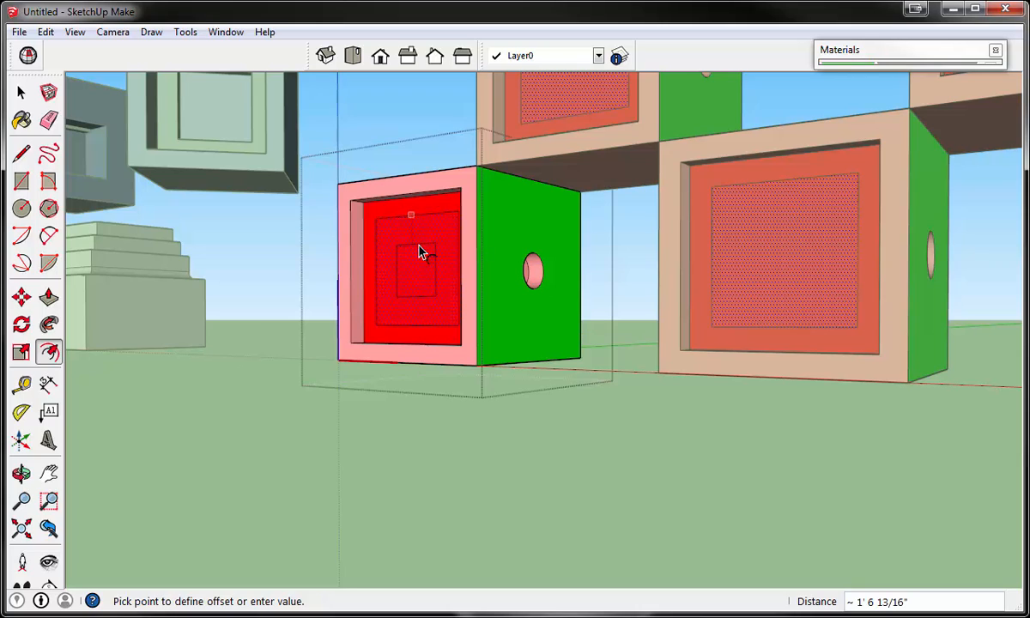
type("1'")
key("Return")
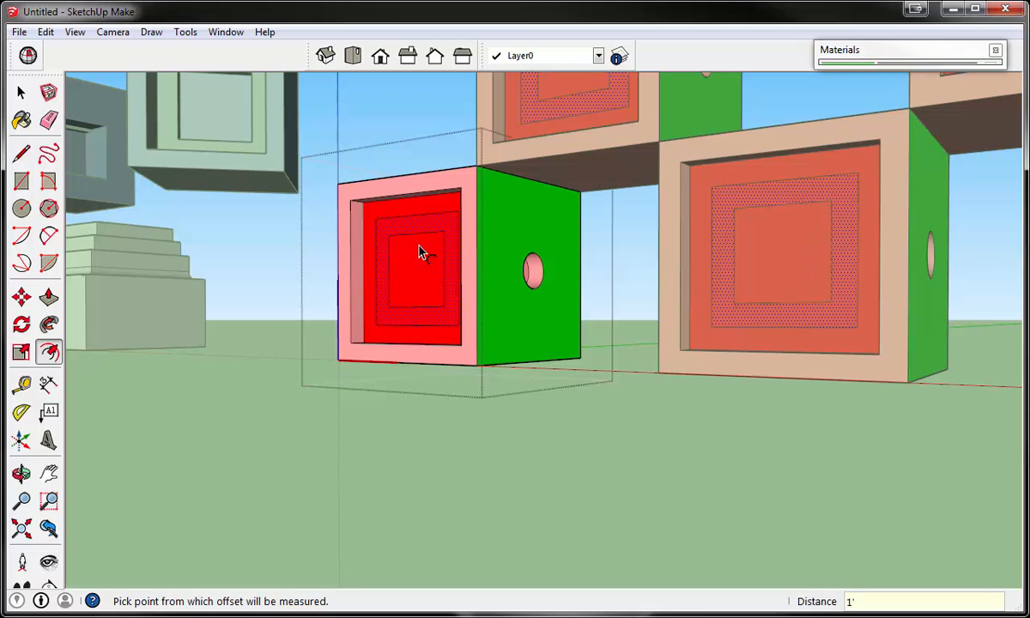
- Push the ring between the two offset squares 1' into the block
left_click(49, 296)
middle_click_drag(338, 236, 346, 279)
left_click(434, 297)
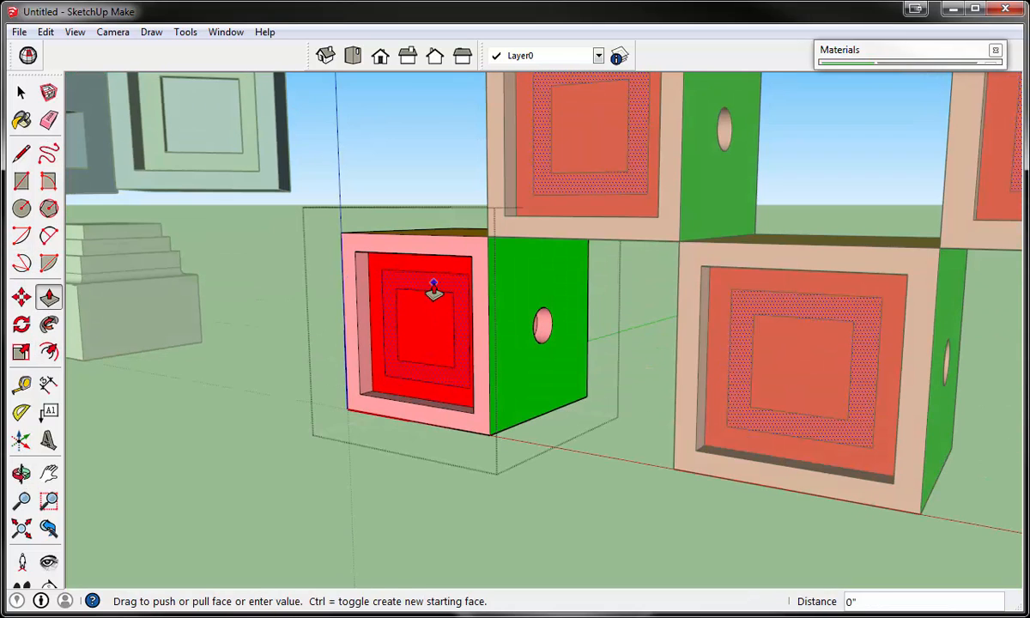
type("1'")
key("Return")
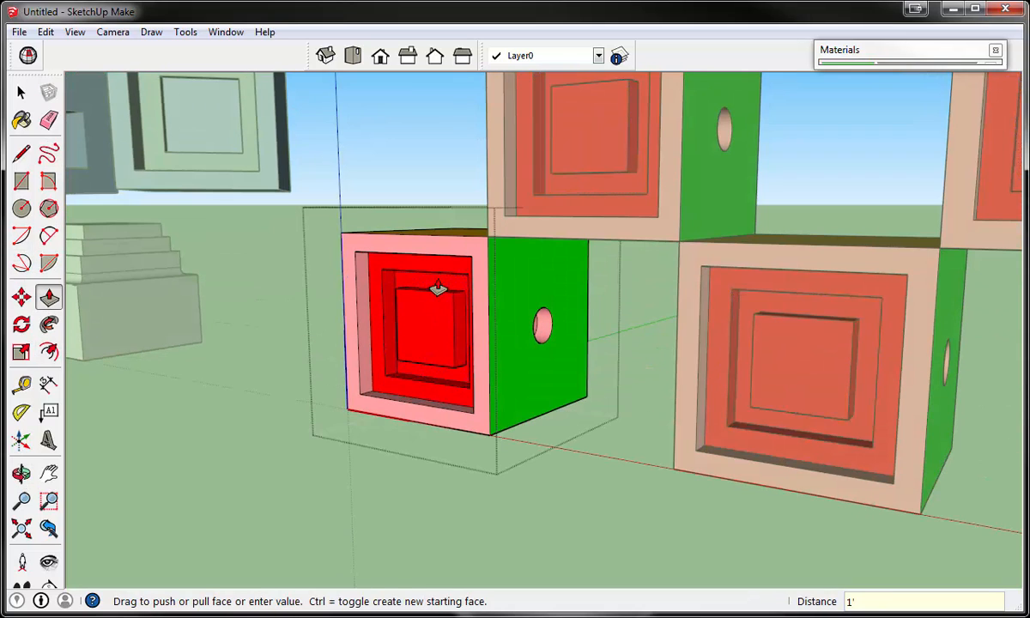
- Push the central square of the red face 2' into the block to form the deepest recess
left_click(438, 289)
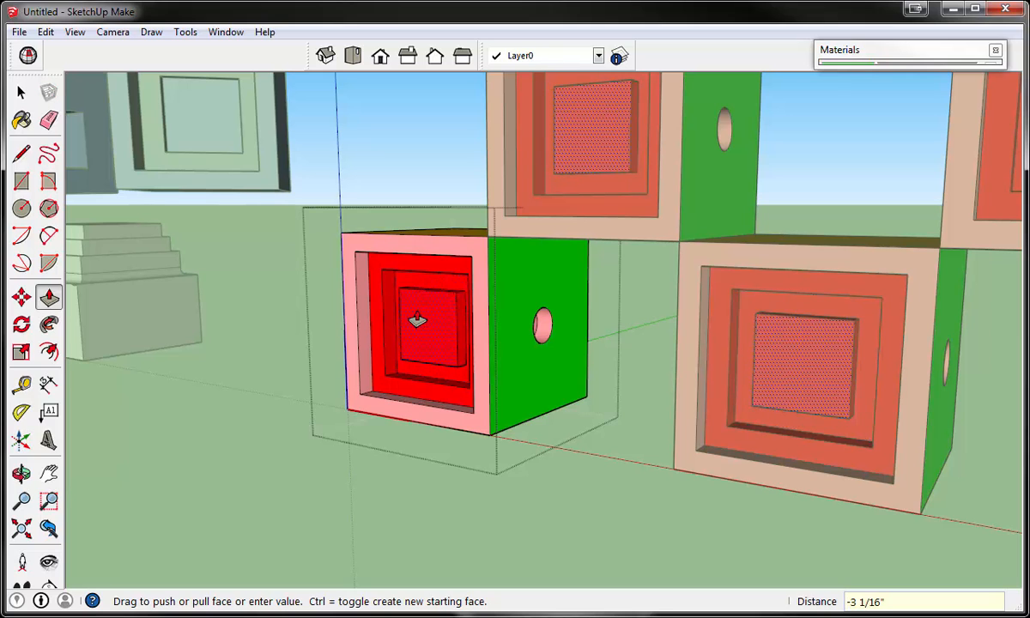
type("2'")
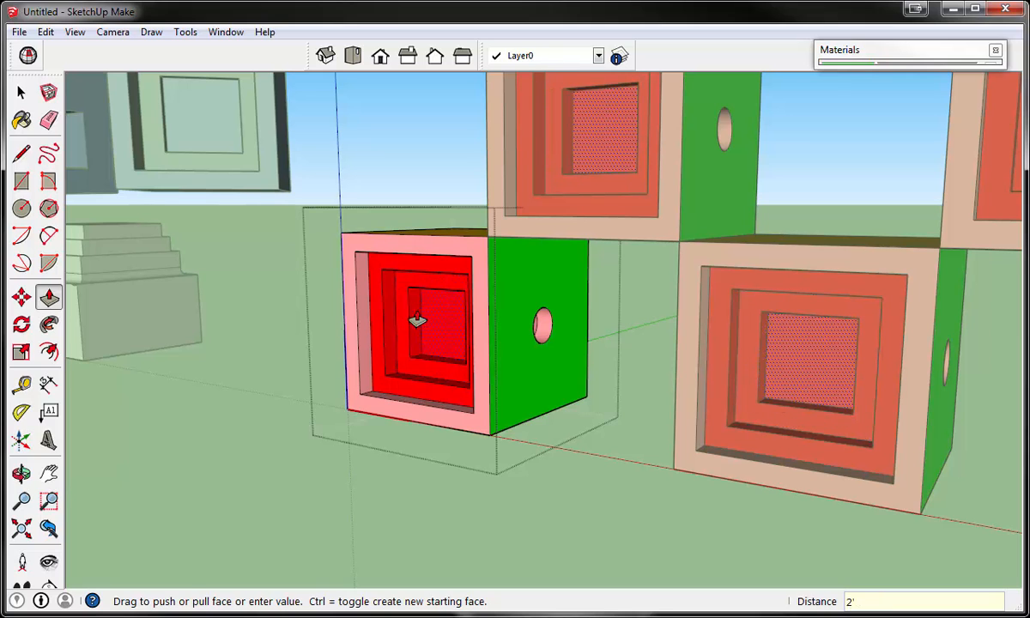
key("Return")
scroll(417, 319, "down", 8)
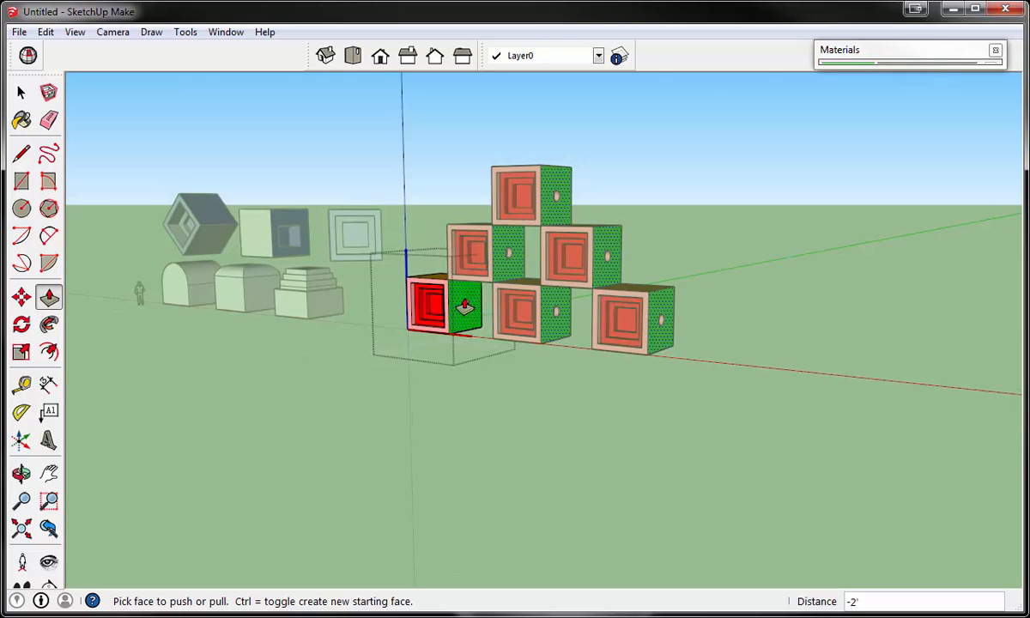
mouse_move(464, 307)
middle_mouse_down()
mouse_move(453, 302)
mouse_move(468, 313)
middle_mouse_up()
scroll(455, 319, "up", 5)
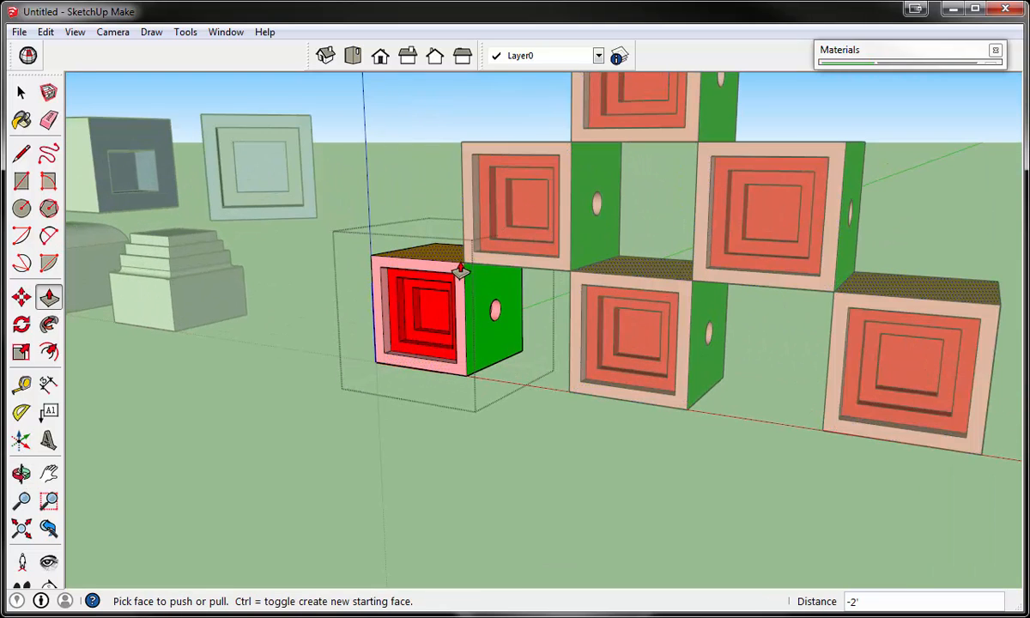
- Paint the top face of the open block component with Color_F02
left_click(853, 52)
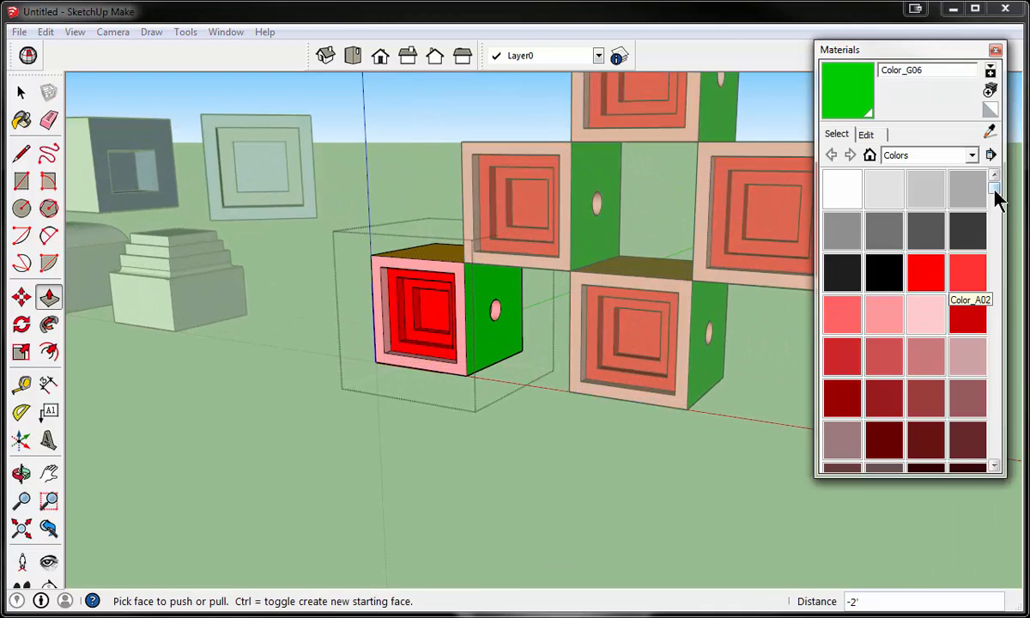
left_click_drag(996, 200, 993, 292)
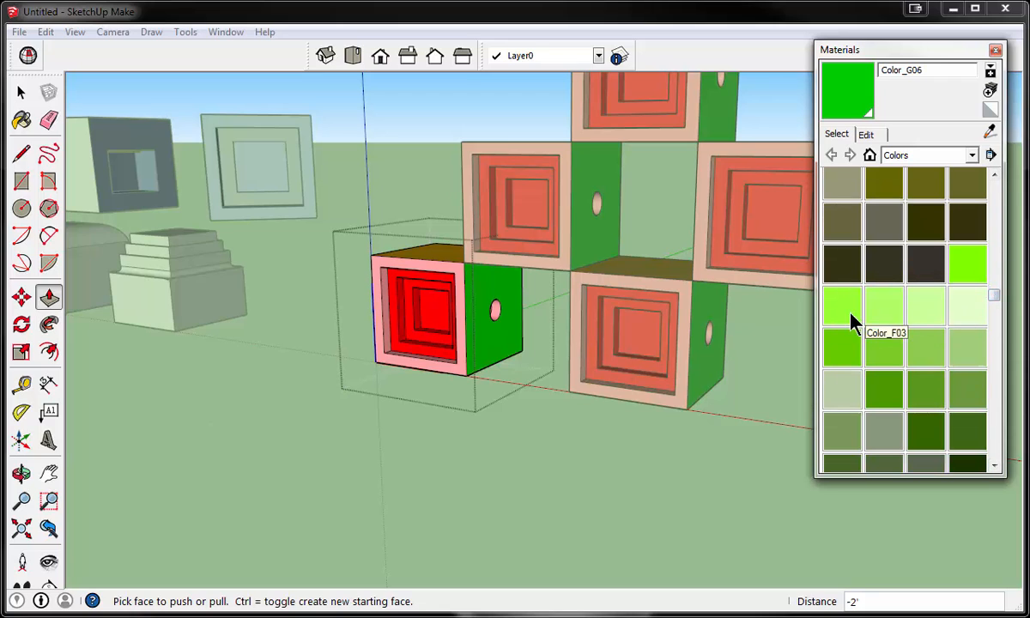
left_click(845, 311)
middle_click_drag(419, 230, 453, 292)
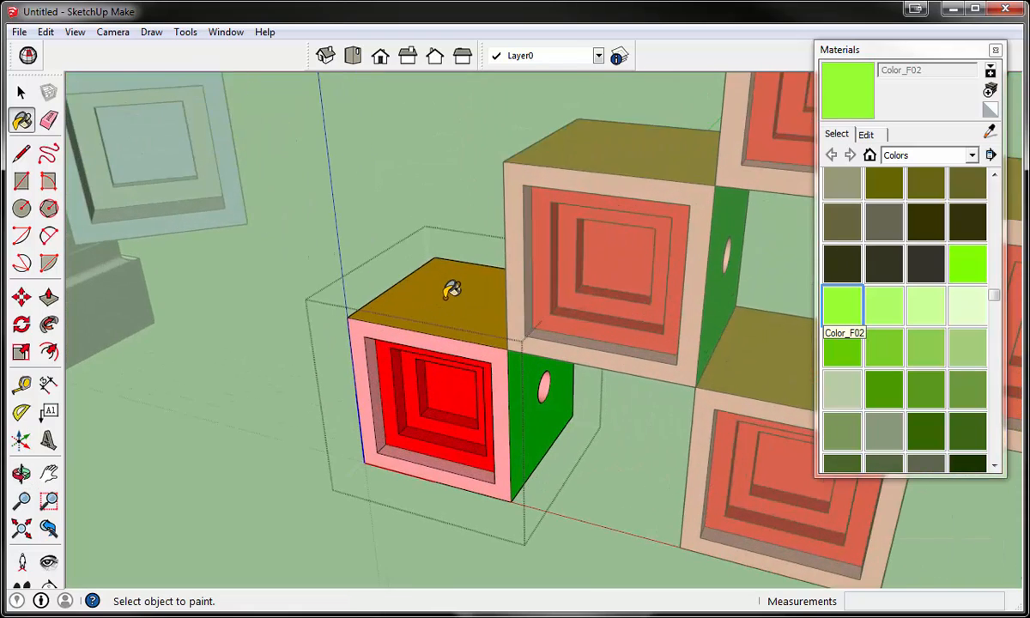
left_click(452, 290)
scroll(452, 290, "down", 4)
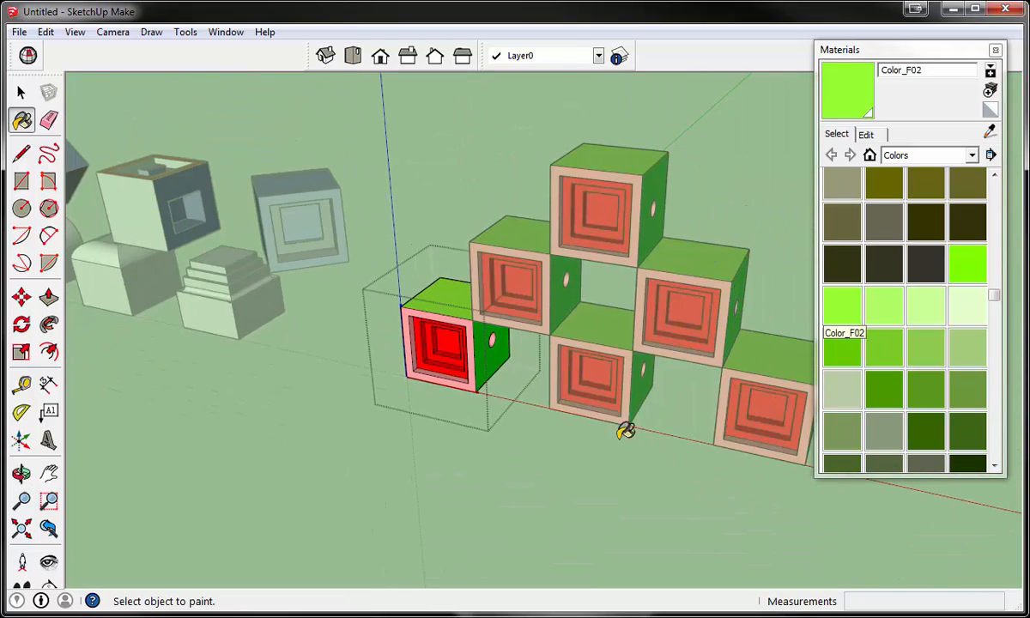
- Paint the deepest central square of the component's red front face with Color_F06 and close the component
left_click(842, 348)
scroll(460, 317, "up", 5)
left_click(427, 325)
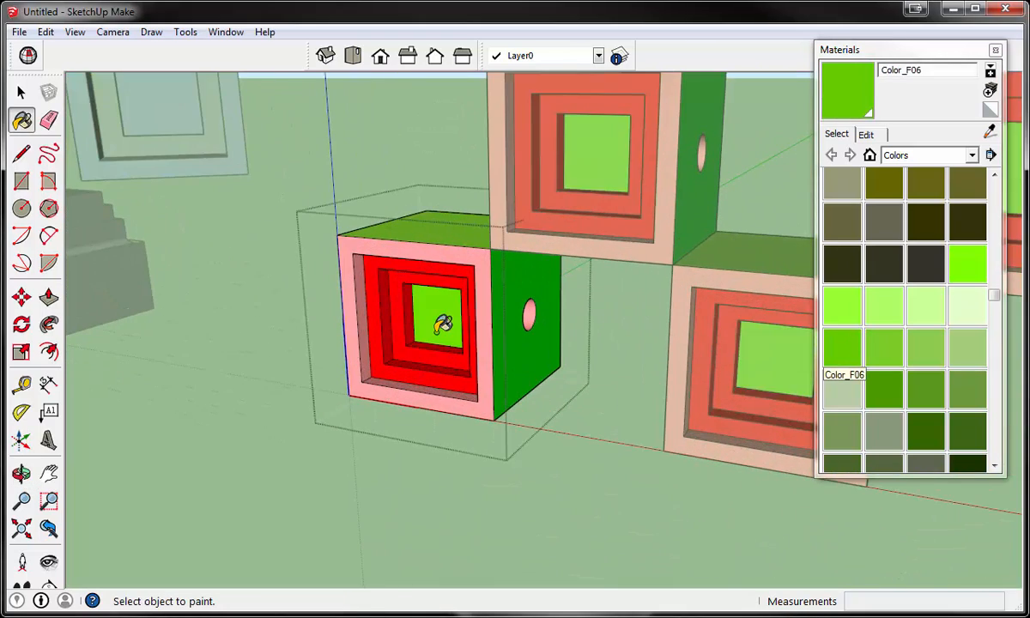
scroll(441, 323, "down", 5)
scroll(441, 323, "down", 3)
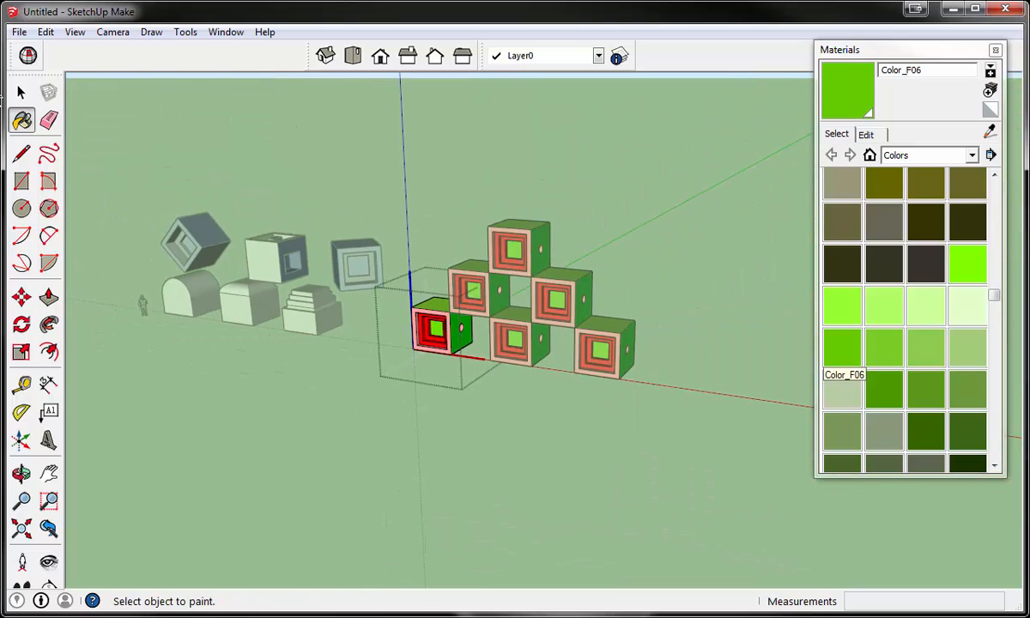
left_click(20, 92)
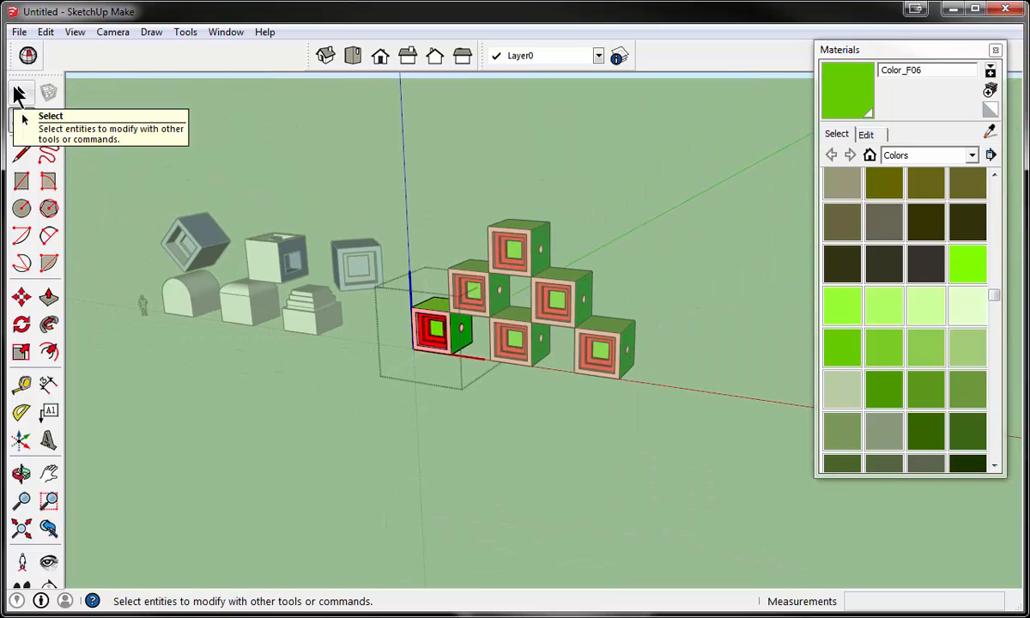
left_click(531, 482)
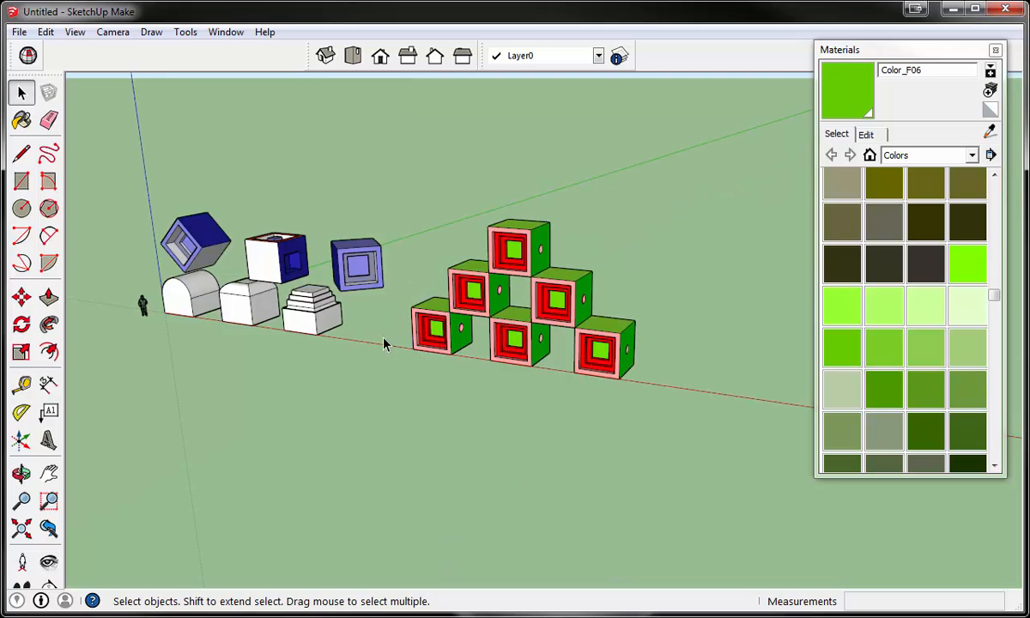
- Select all six blocks of the coloured pyramid and make them a group
middle_click_drag(384, 340, 485, 330)
scroll(485, 330, "up", 3)
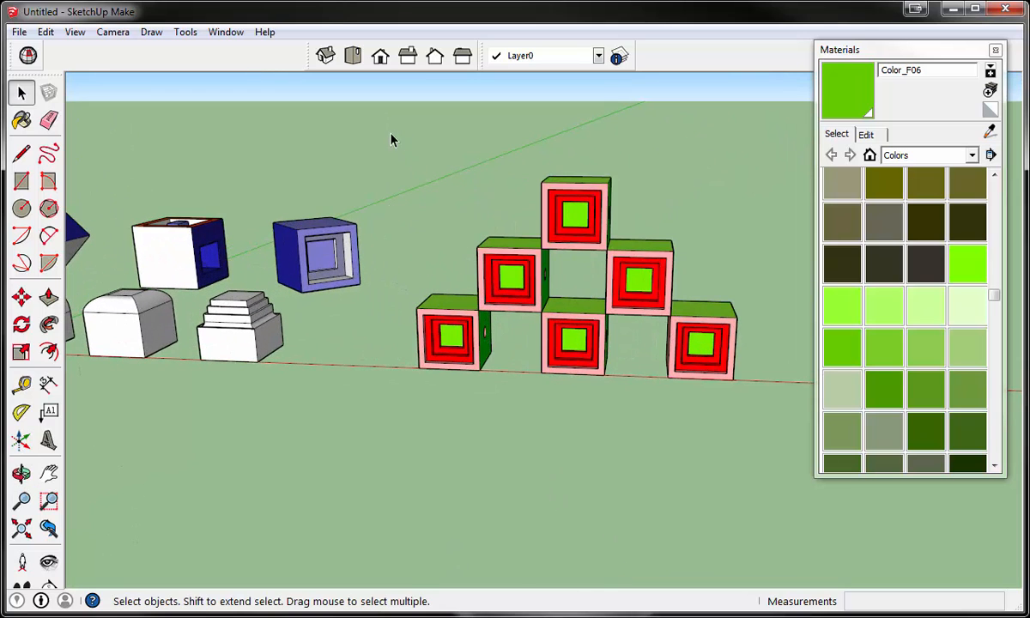
left_click_drag(391, 140, 753, 443)
middle_click_drag(753, 443, 538, 444)
right_click(541, 323)
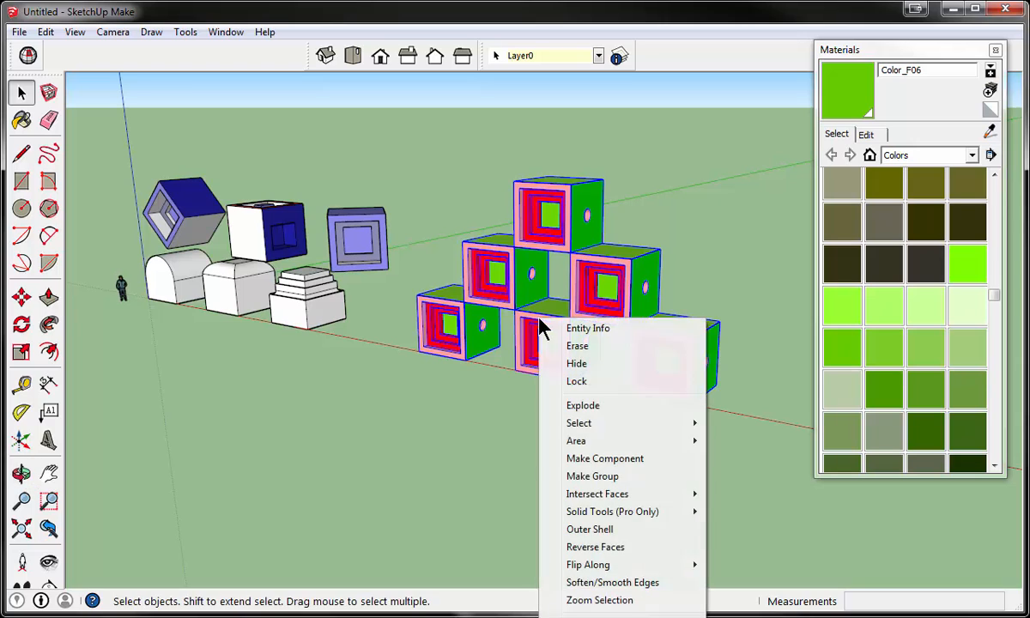
left_click(589, 478)
left_click(468, 448)
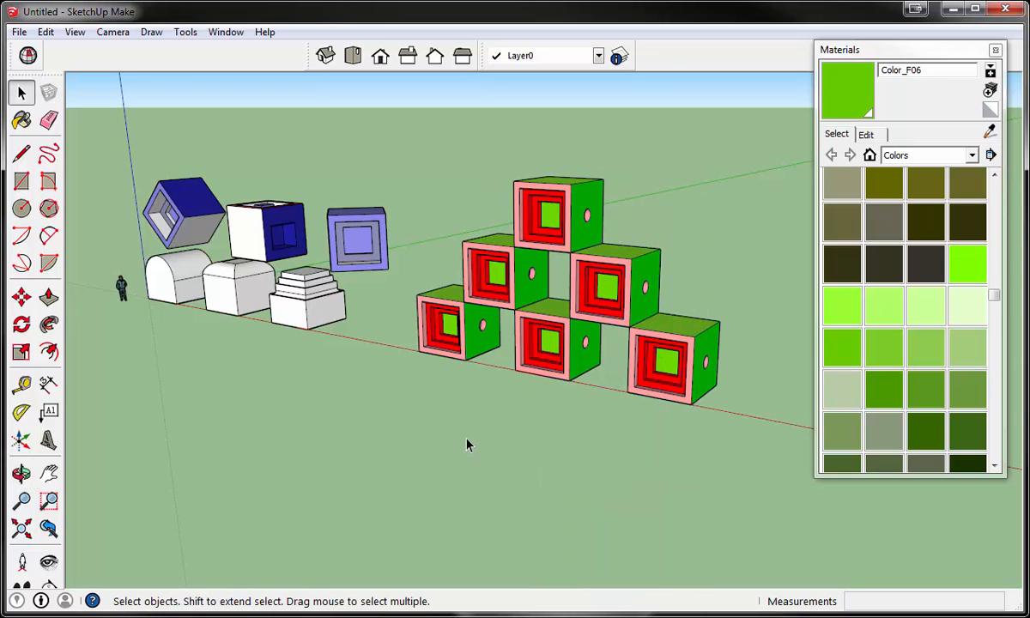
- Select the pyramid group, open it to pick individual blocks inside, and close it again
left_click(471, 320)
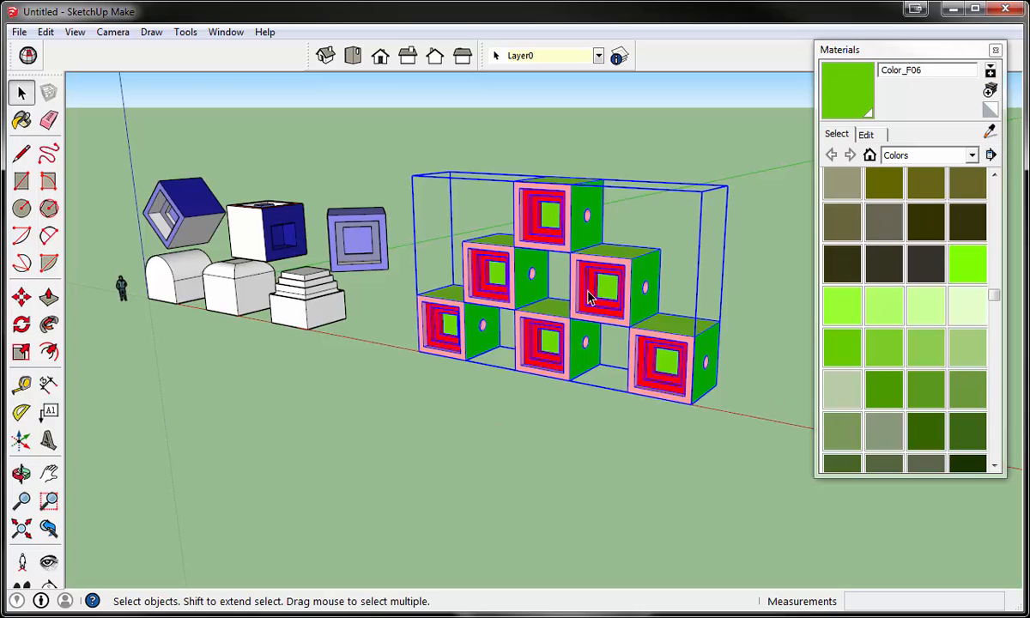
double_click(621, 285)
left_click(554, 215)
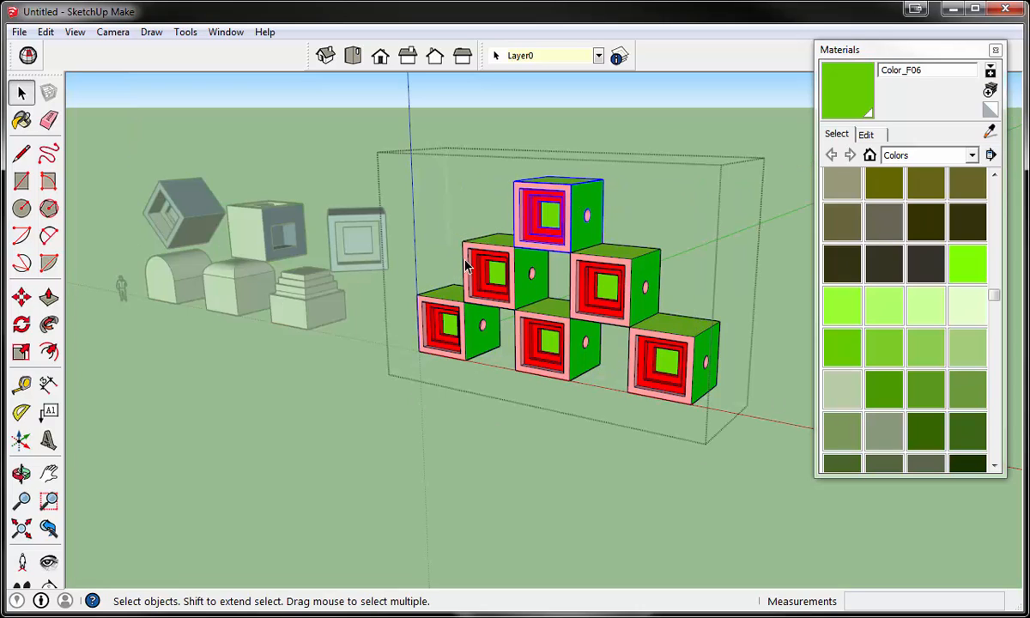
left_click(443, 325)
left_click(379, 356)
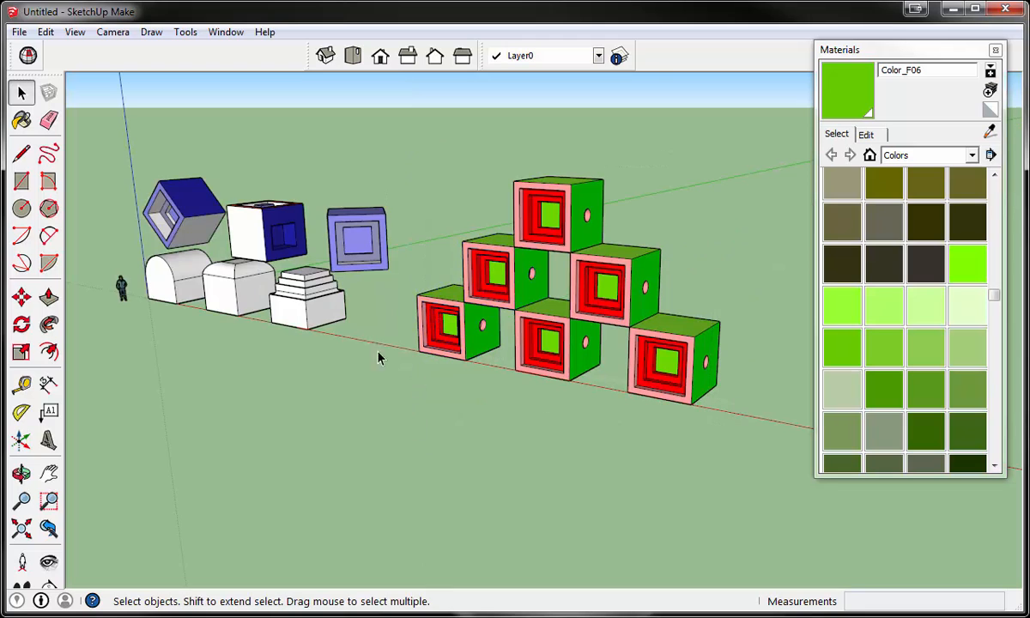
- Copy the pyramid group about 49' 10" along the red axis, beside the original
left_click(22, 298)
scroll(426, 356, "down", 2)
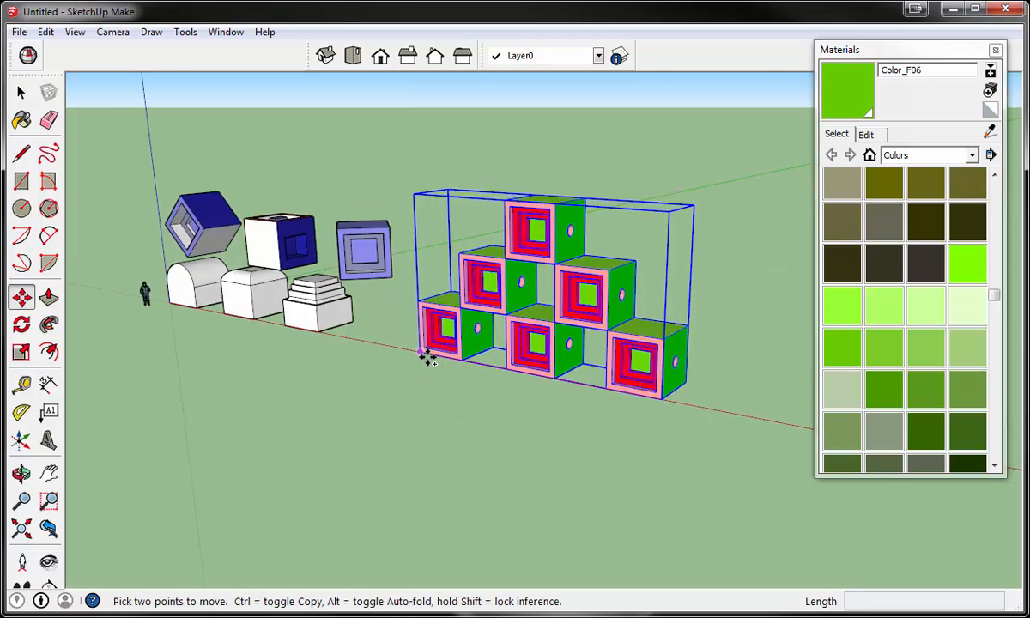
left_click(427, 358)
key("ctrl")
scroll(427, 359, "down", 2)
scroll(538, 347, "up", 1)
left_click(539, 347)
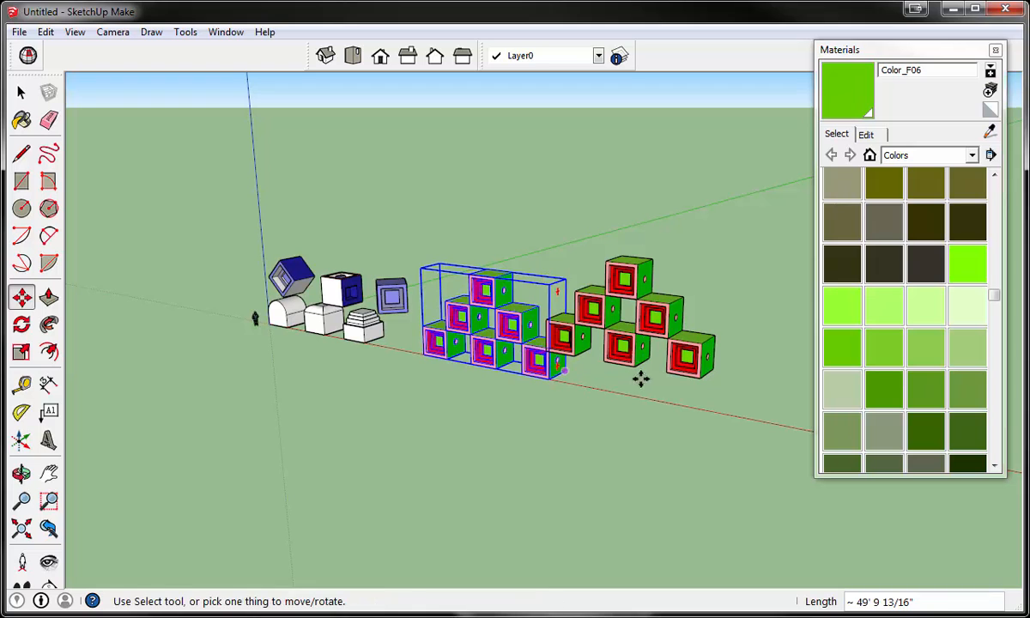
- Copy the second pyramid group from its lower front corner to a raised position above the original pyramid
left_click(700, 376)
key("ctrl")
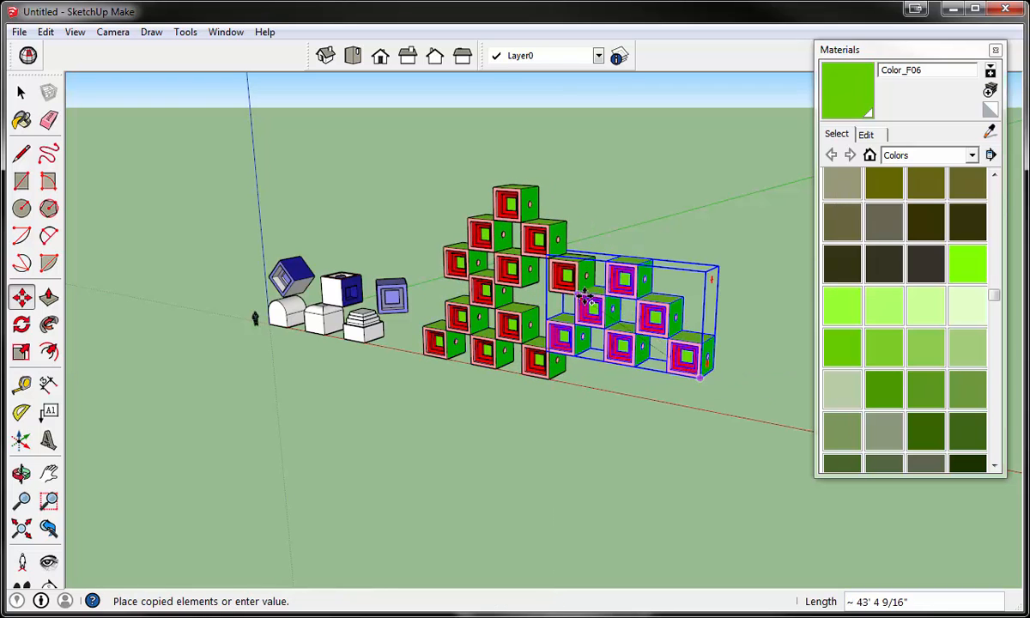
left_click(584, 293)
scroll(492, 296, "up", 3)
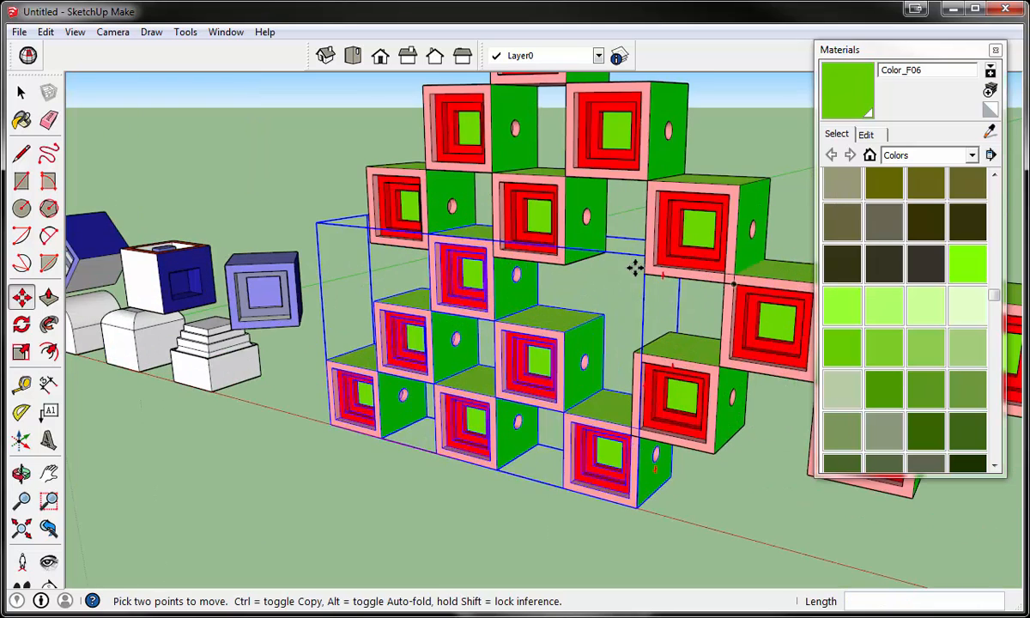
- Raise the upper pyramid copy about 5' 6", try a move distance of 20, and undo that distance
left_click(635, 267)
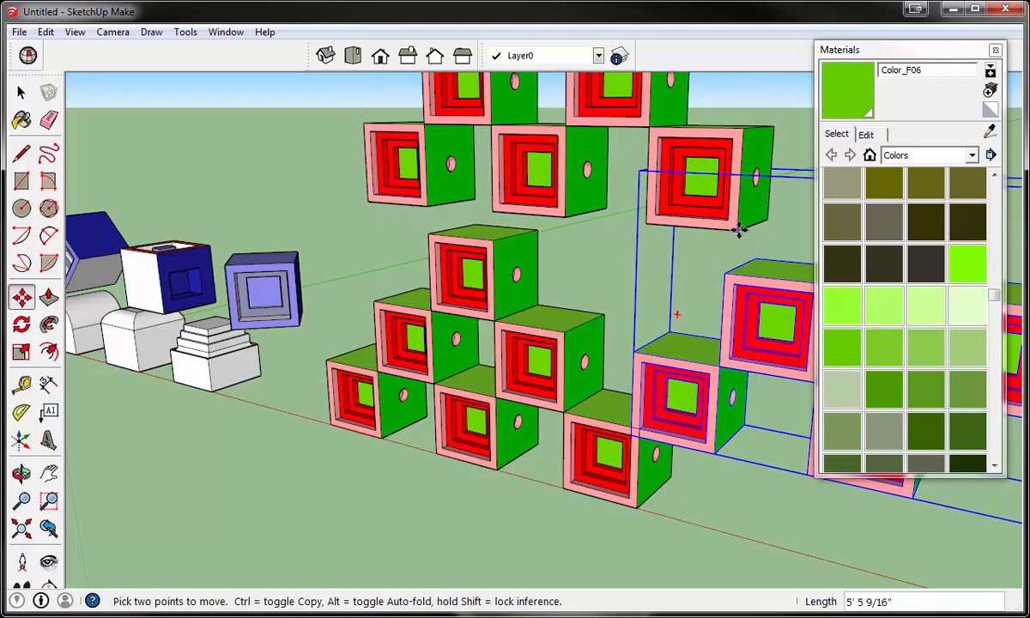
type("20")
key("Return")
key("ctrl+z")
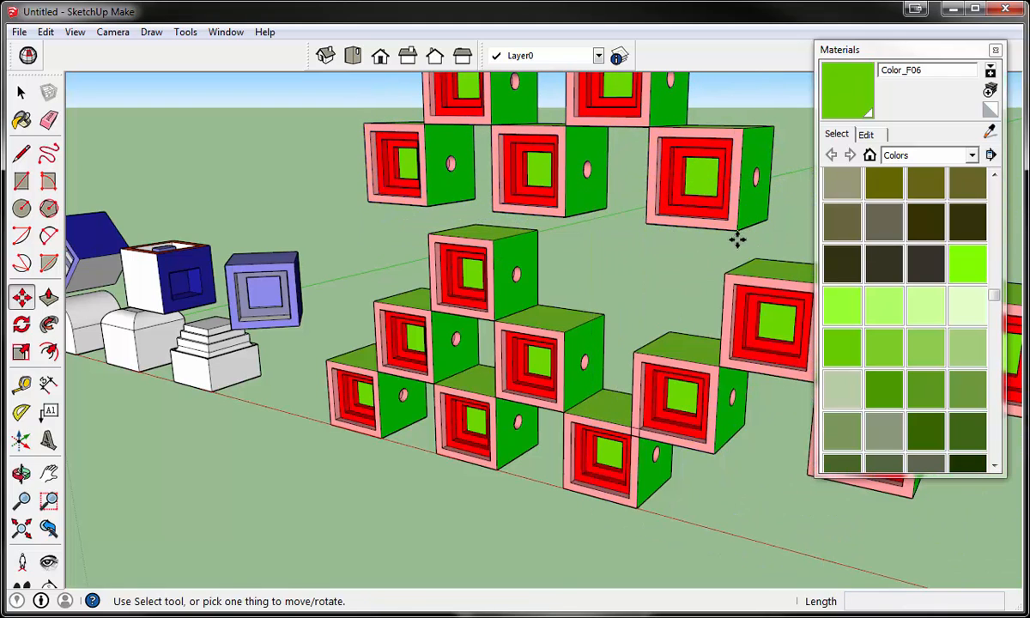
- Move the upper pyramid copy by its lower front corner onto the top corner of the neighbouring pyramid's middle-row block
left_click(728, 232)
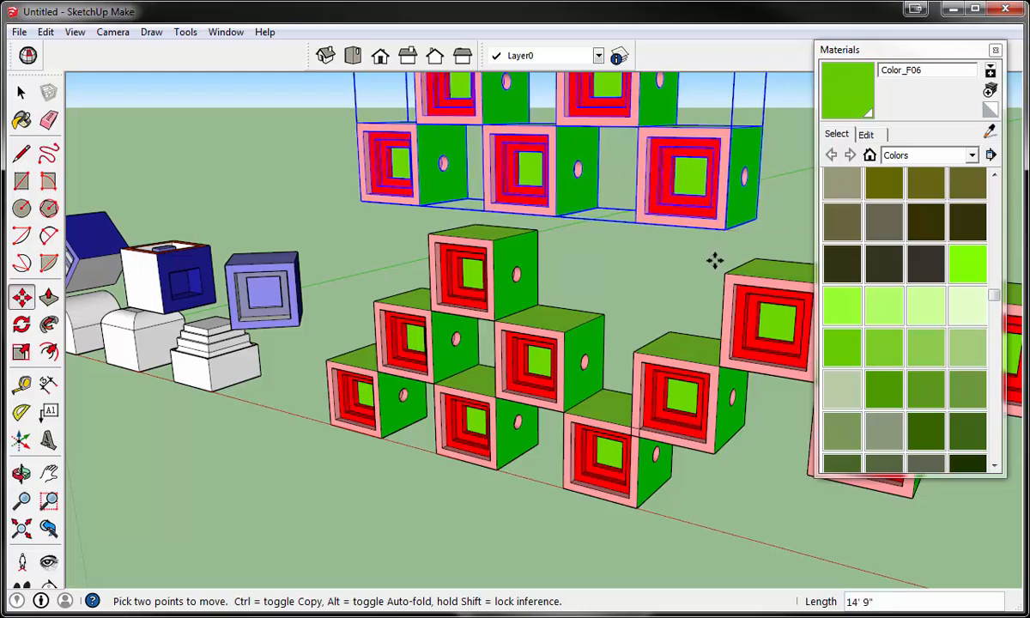
middle_click_drag(729, 249, 728, 208)
scroll(728, 209, "up", 3)
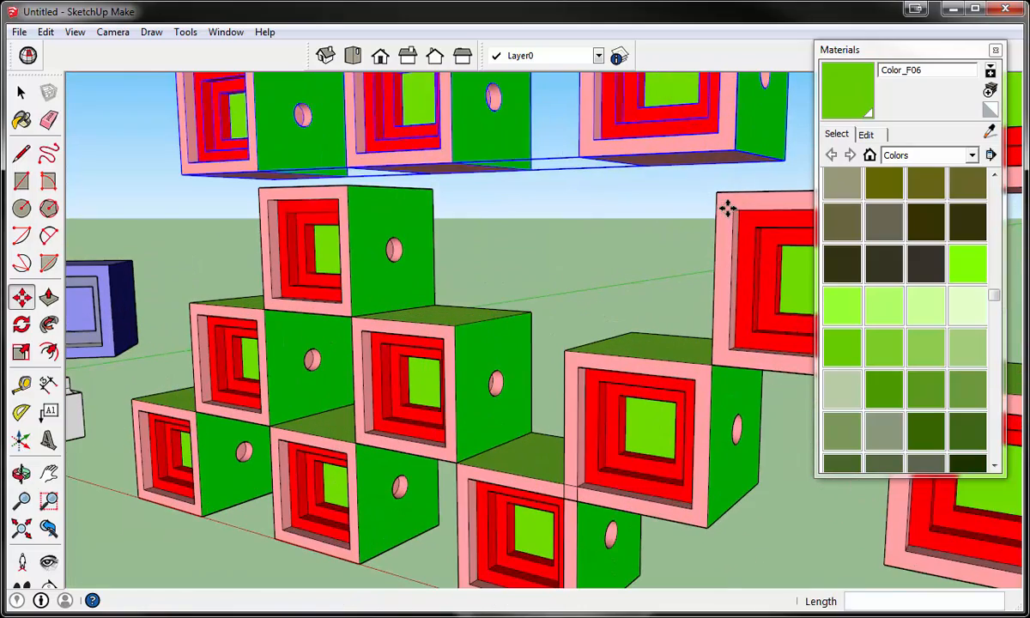
left_click(713, 191)
scroll(684, 381, "down", 8)
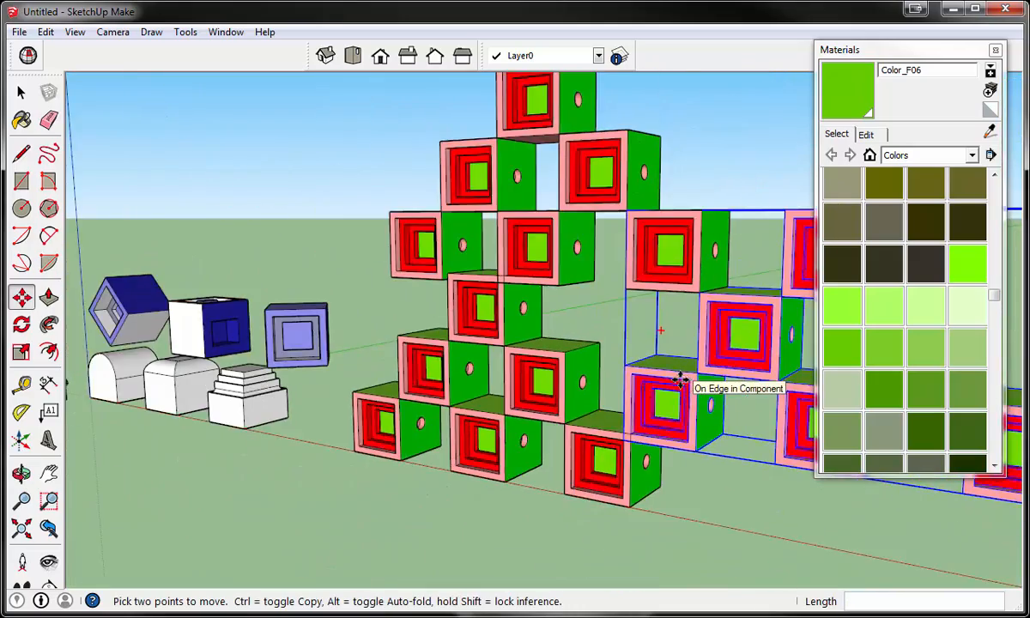
middle_click_drag(683, 375, 678, 339)
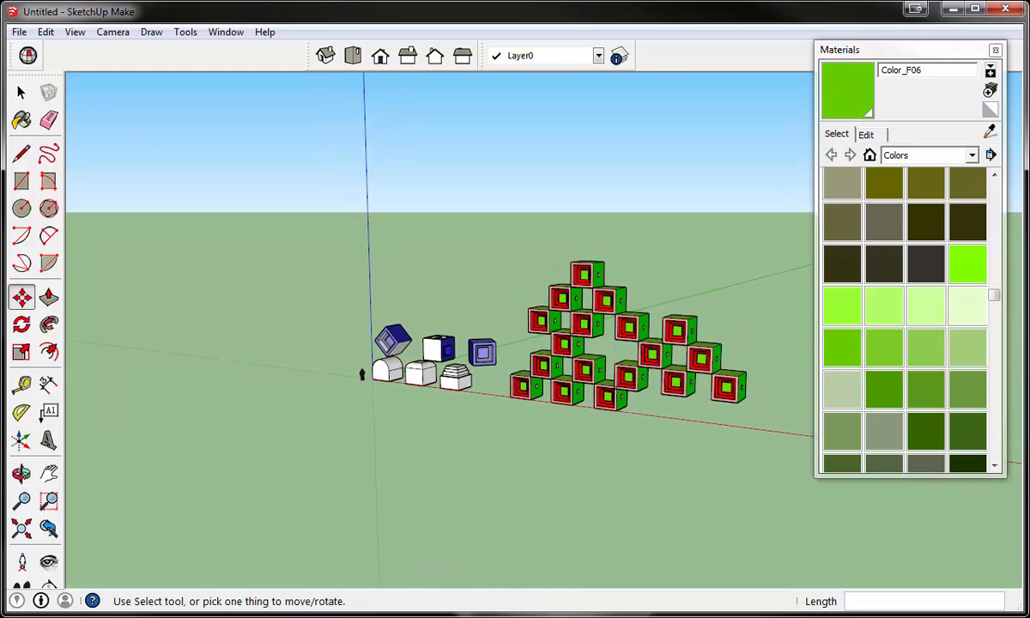
- Open the upper pyramid group to select a single block, close it, and select the whole group
left_click(21, 92)
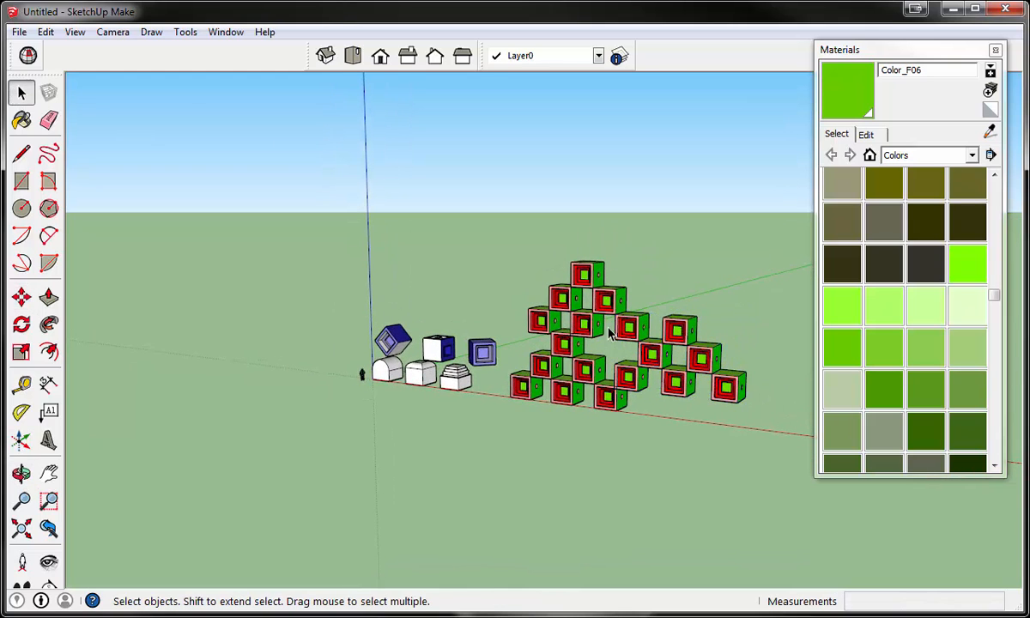
scroll(583, 267, "up", 5)
middle_click_drag(628, 198, 607, 313)
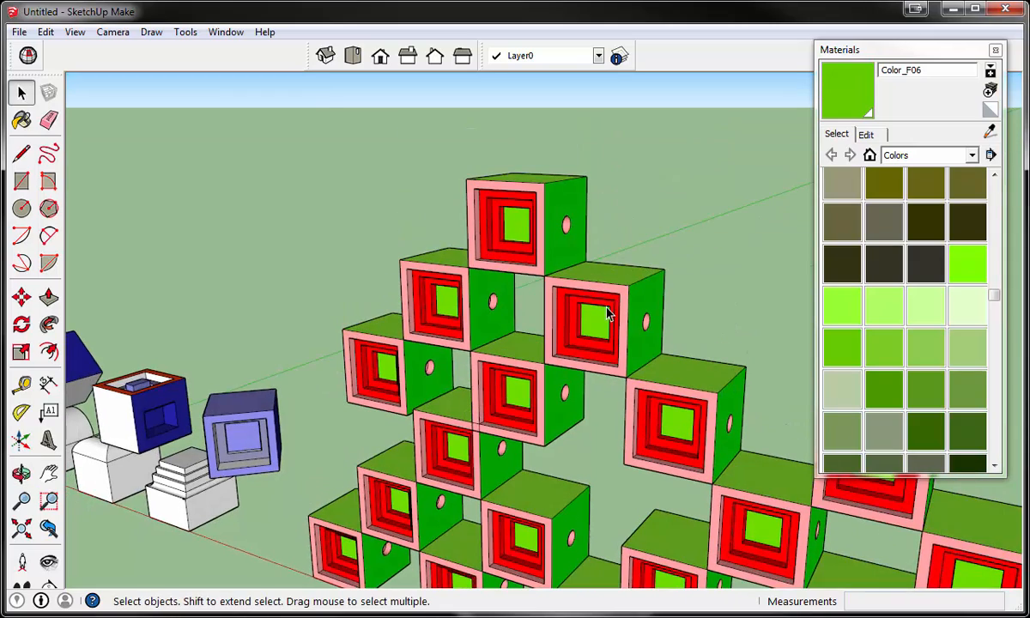
double_click(607, 314)
left_click(608, 314)
scroll(608, 315, "down", 4)
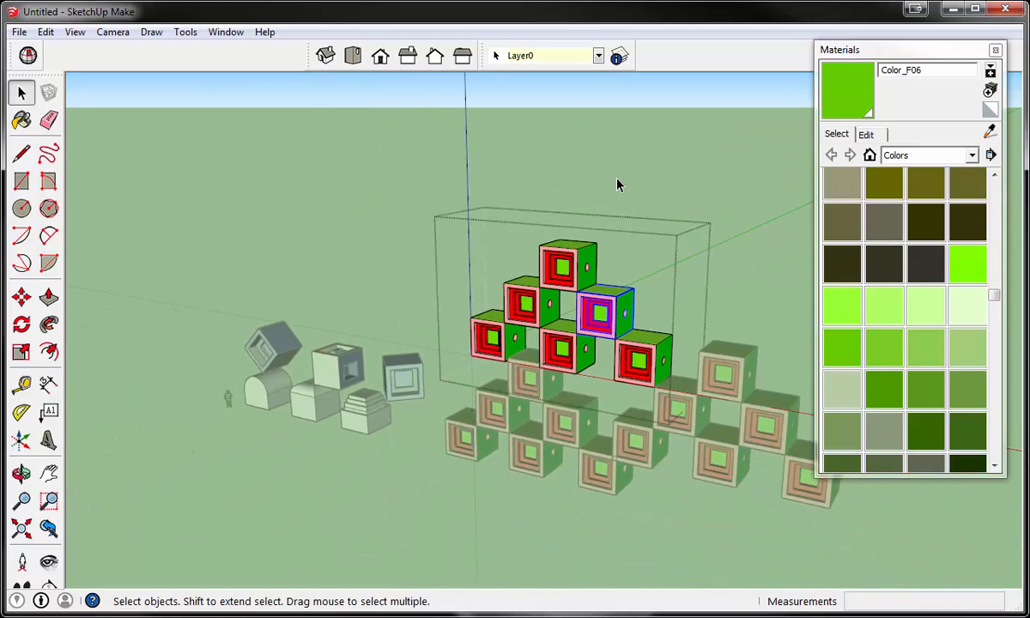
left_click(619, 185)
left_click(589, 326)
scroll(589, 326, "up", 3)
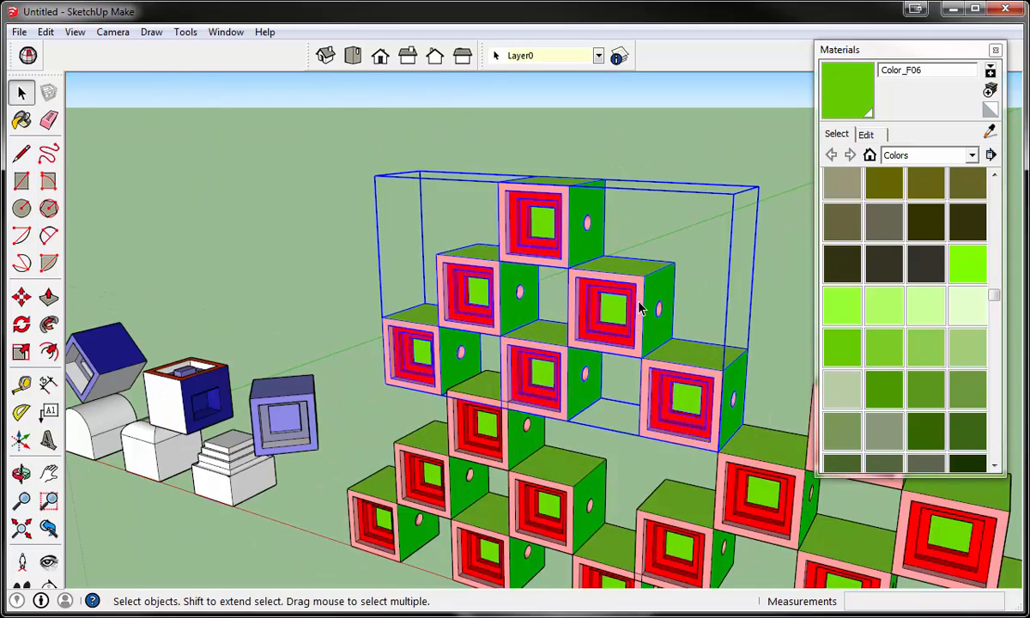
- Open the upper pyramid group and the second middle-row block within it for editing
double_click(598, 281)
scroll(602, 280, "up", 1)
left_click(884, 222)
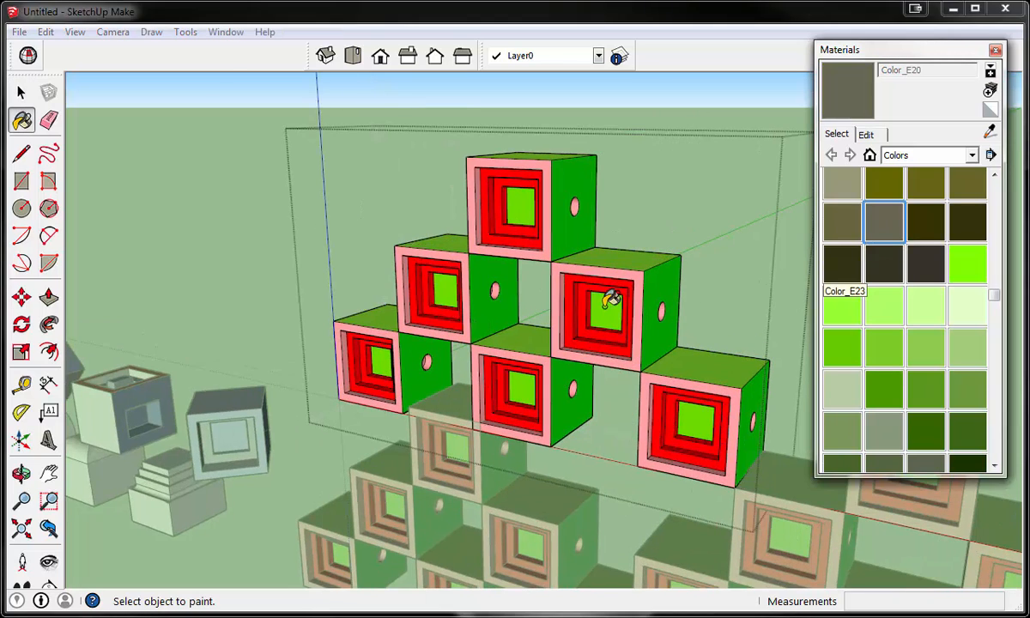
left_click(22, 91)
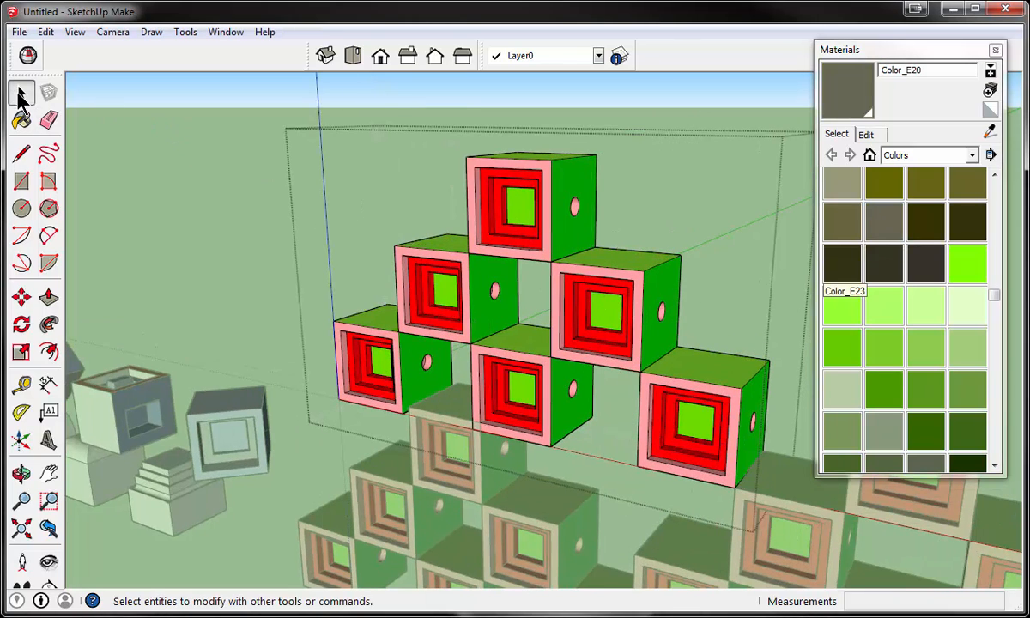
double_click(593, 322)
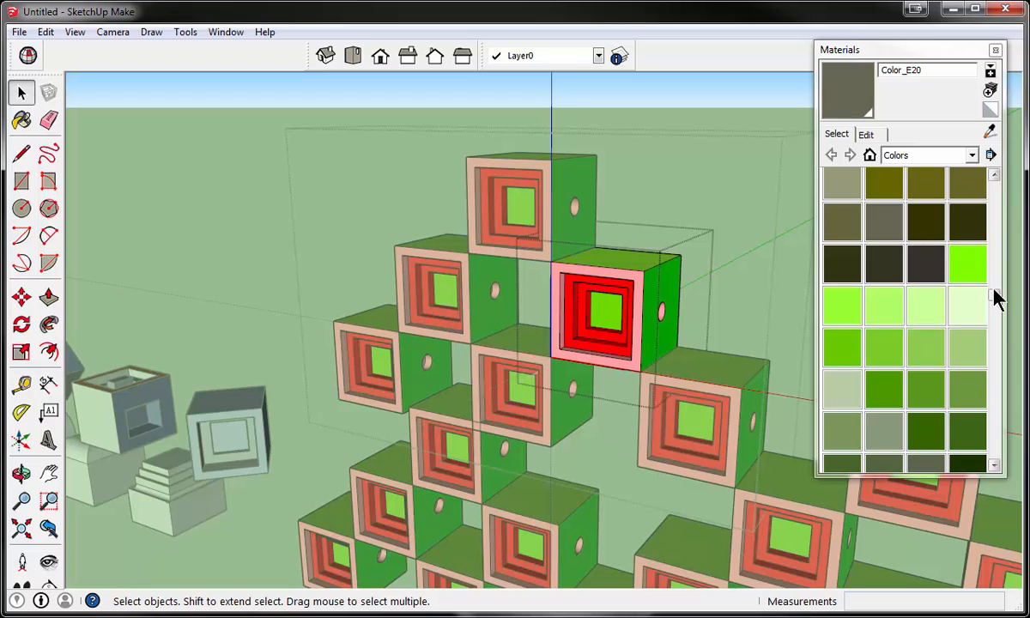
- Paint the open block's central square and top face with Color_H02, and leave component and group editing
left_click_drag(997, 295, 1000, 336)
left_click(932, 391)
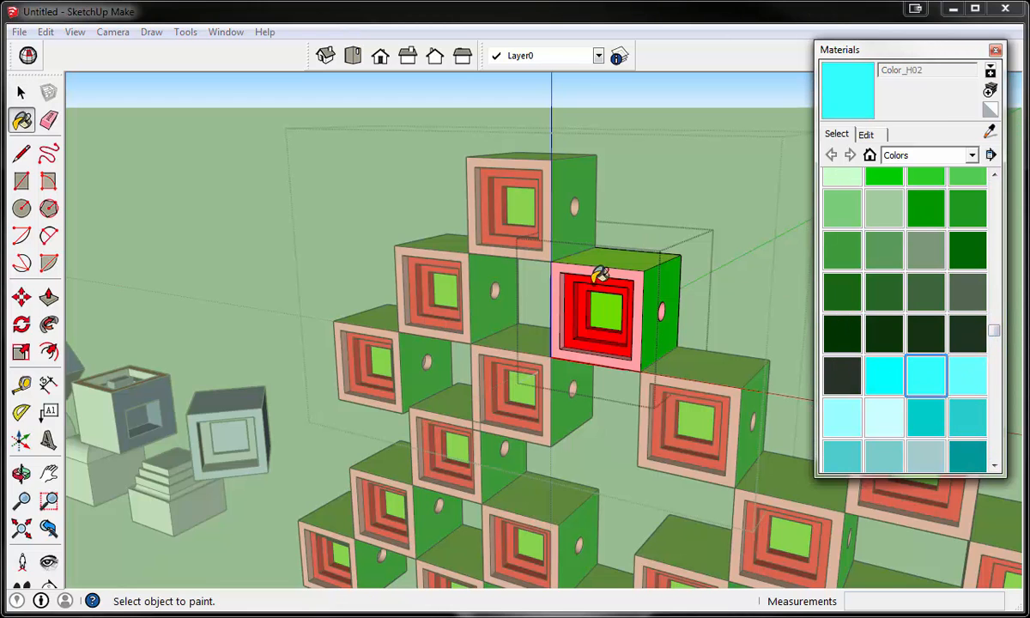
left_click(611, 298)
scroll(627, 255, "down", 3)
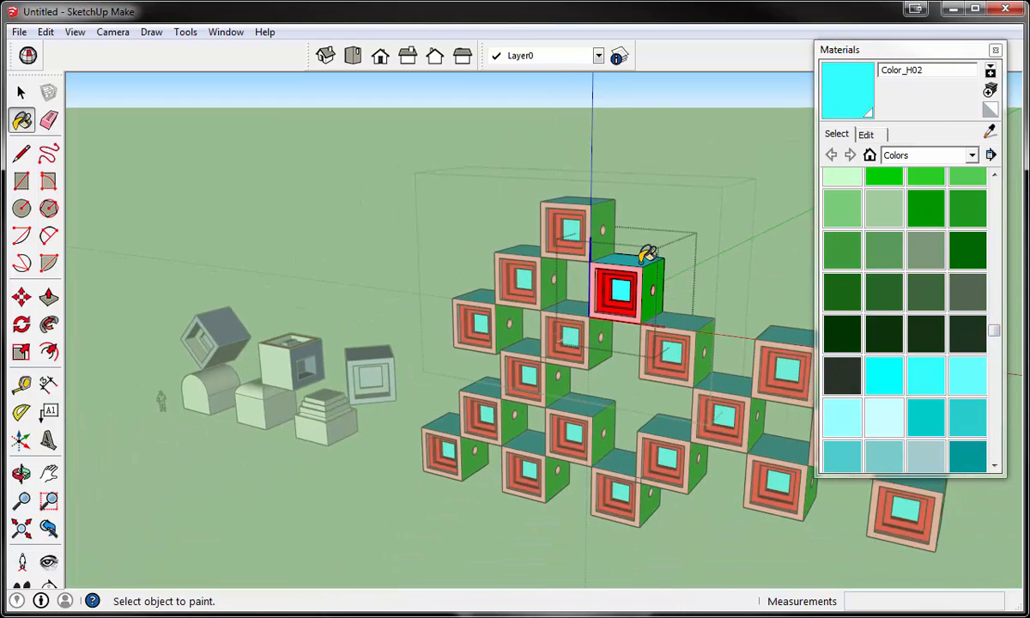
left_click(21, 91)
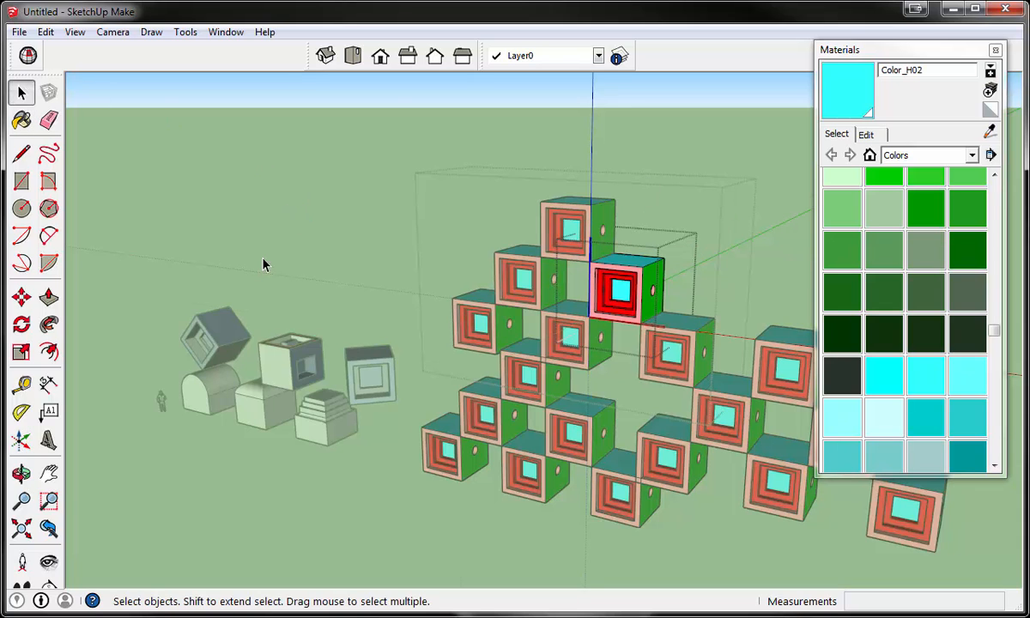
scroll(283, 288, "down", 3)
left_click(423, 482)
scroll(445, 300, "up", 4)
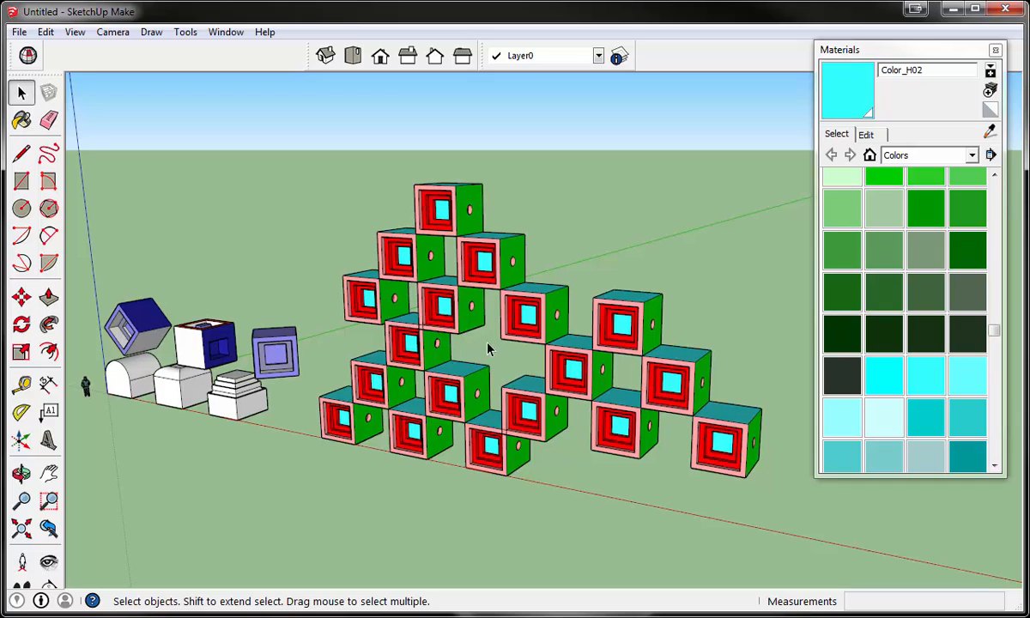
- Examine the repainted blocks in all the pyramid copies up close, then fit the whole model in view
mouse_move(488, 349)
middle_mouse_down()
mouse_move(518, 333)
mouse_move(478, 340)
mouse_move(477, 356)
middle_mouse_up()
scroll(434, 390, "up", 5)
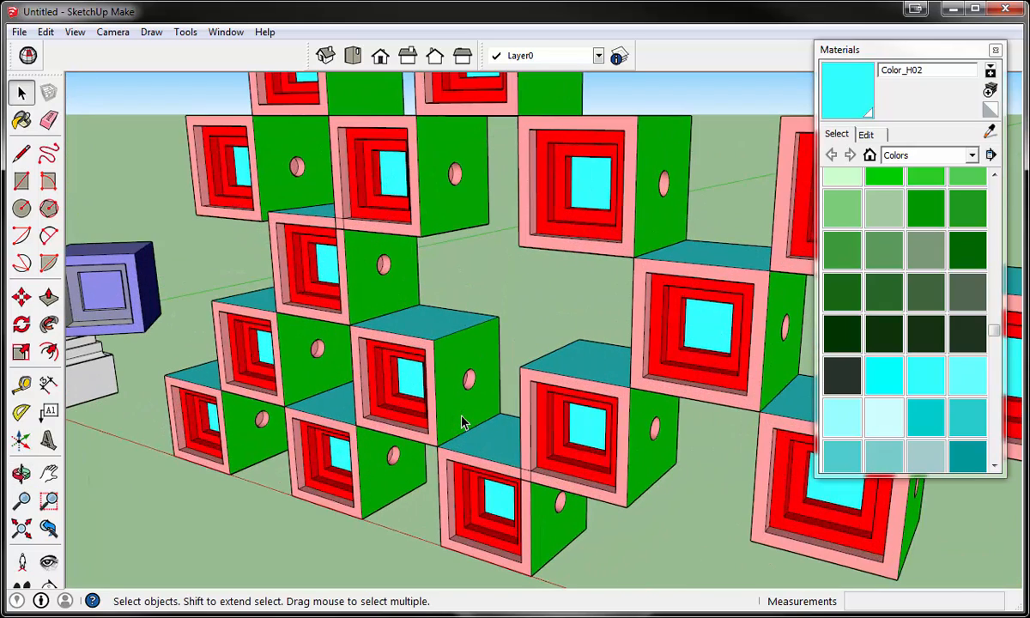
scroll(462, 422, "down", 5)
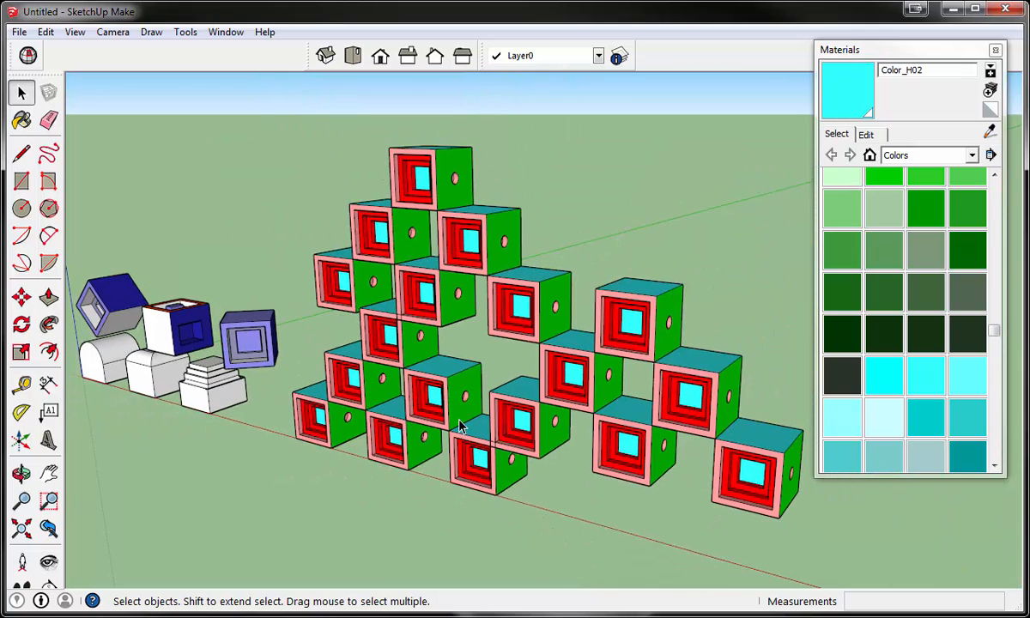
left_click(426, 191)
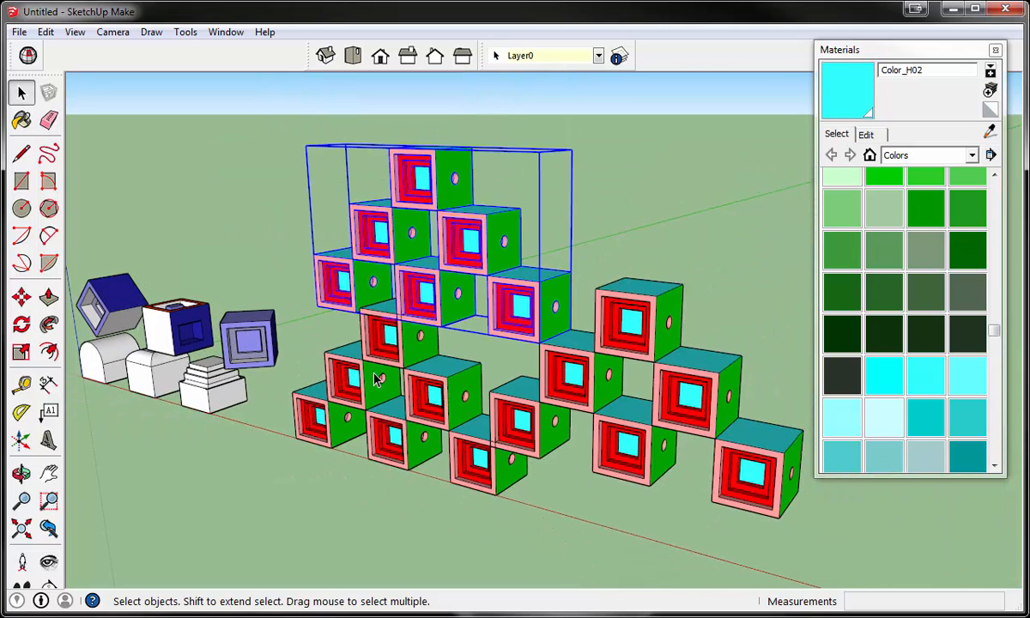
middle_click_drag(377, 380, 390, 380)
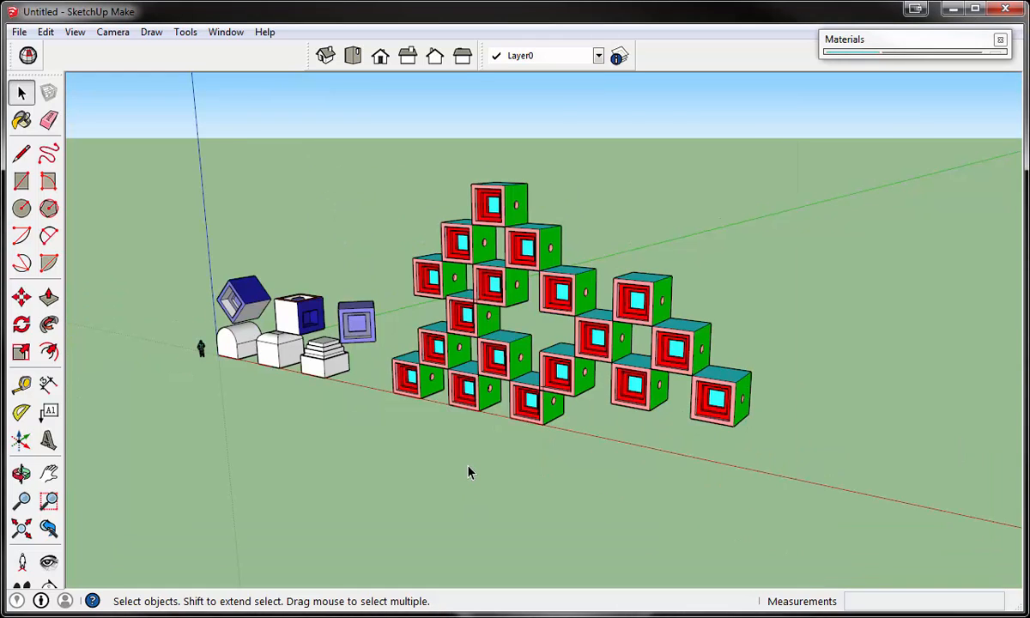
middle_click_drag(468, 471, 504, 445)
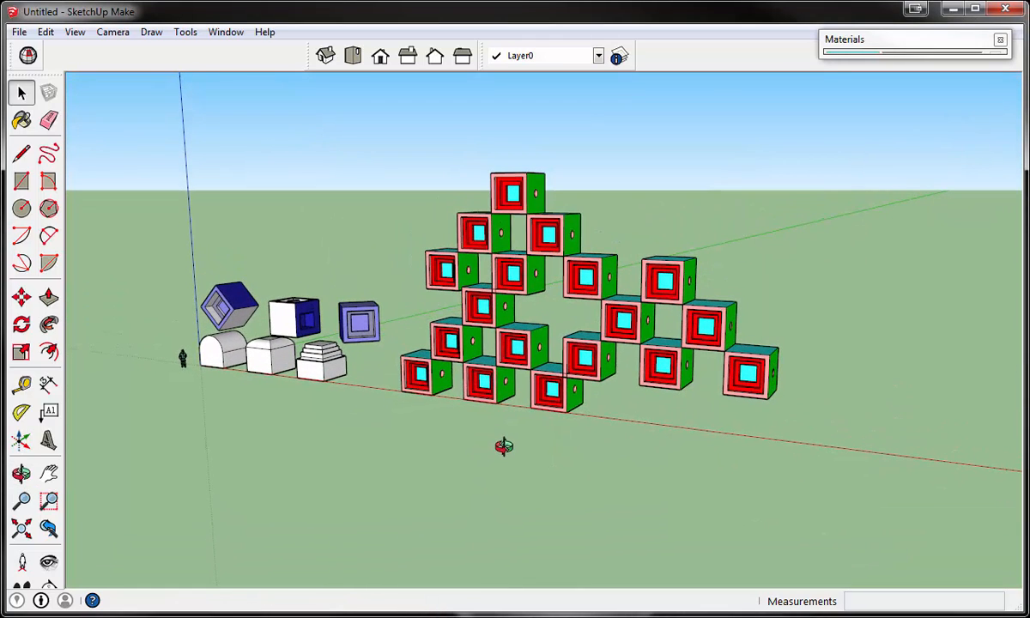
left_click(24, 530)
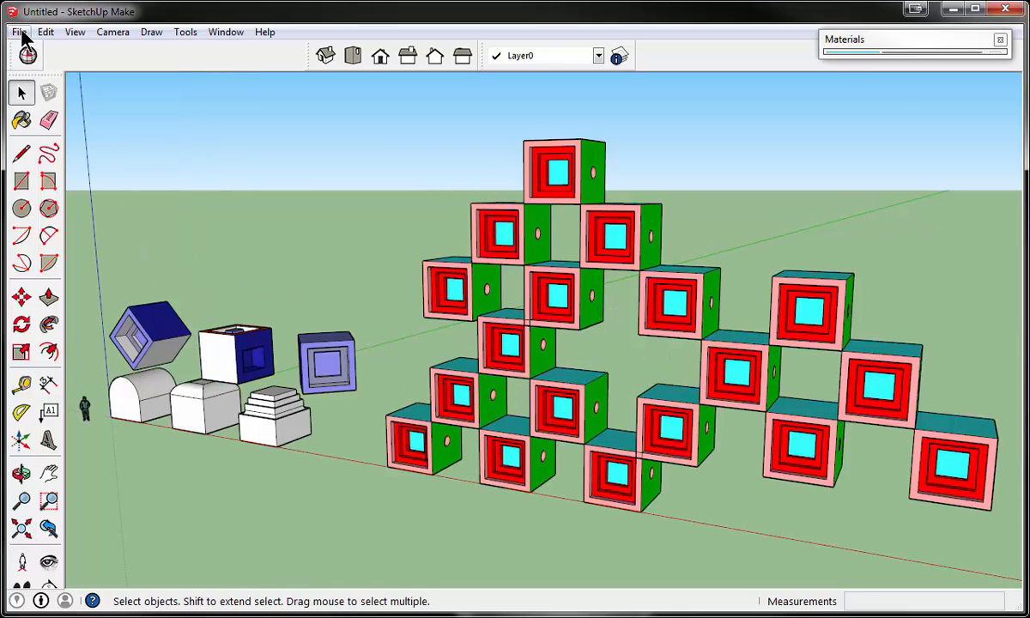
- Save the model as Practice 3 in the _2015-2016 SketchUp Video Tutorial Projects folder
left_click(21, 35)
left_click(50, 104)
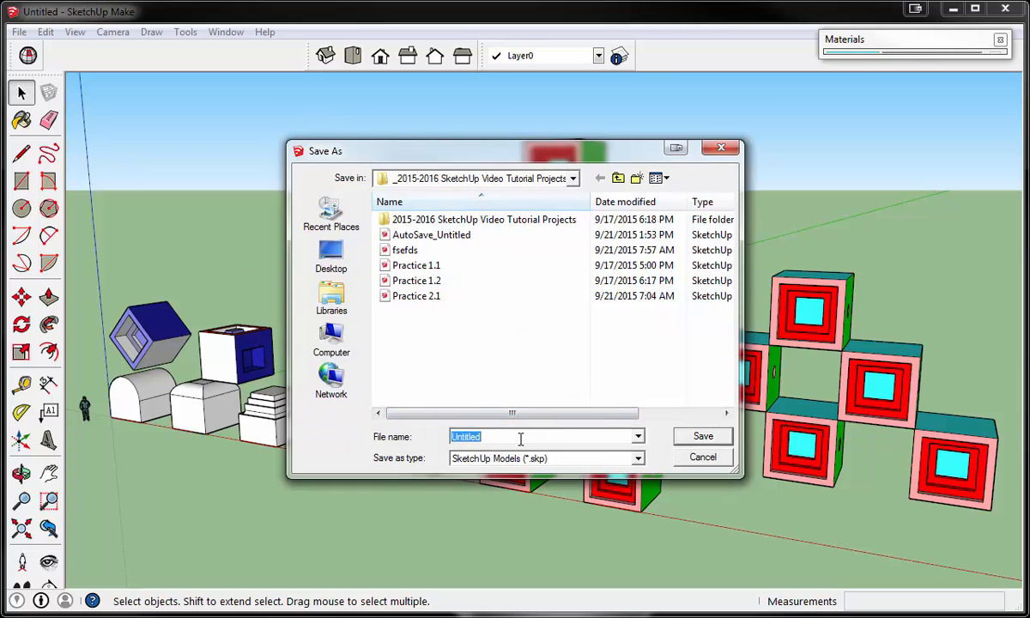
type("Practi")
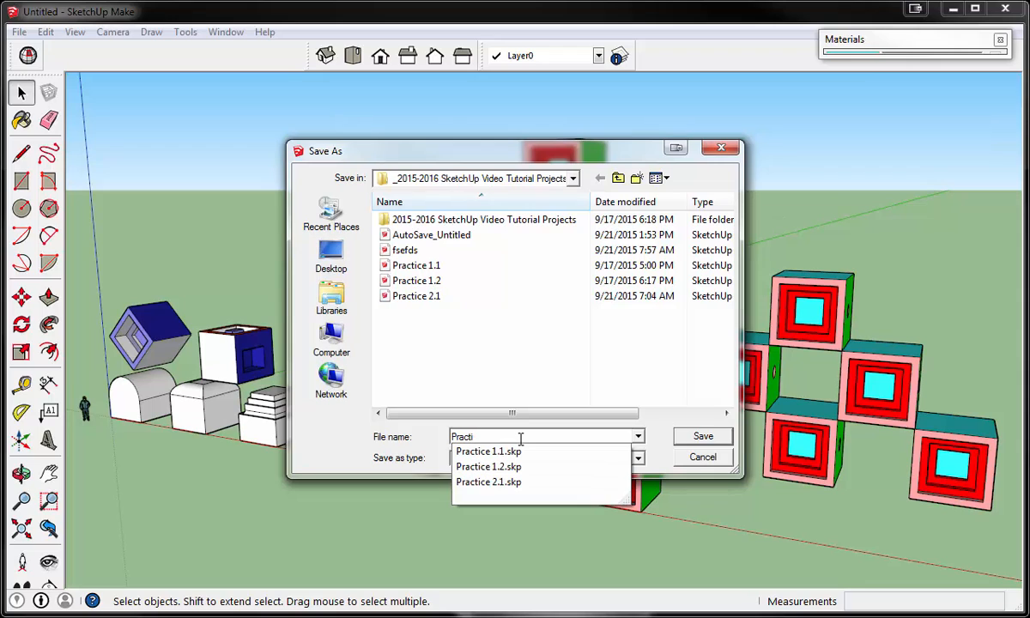
type("ce 3")
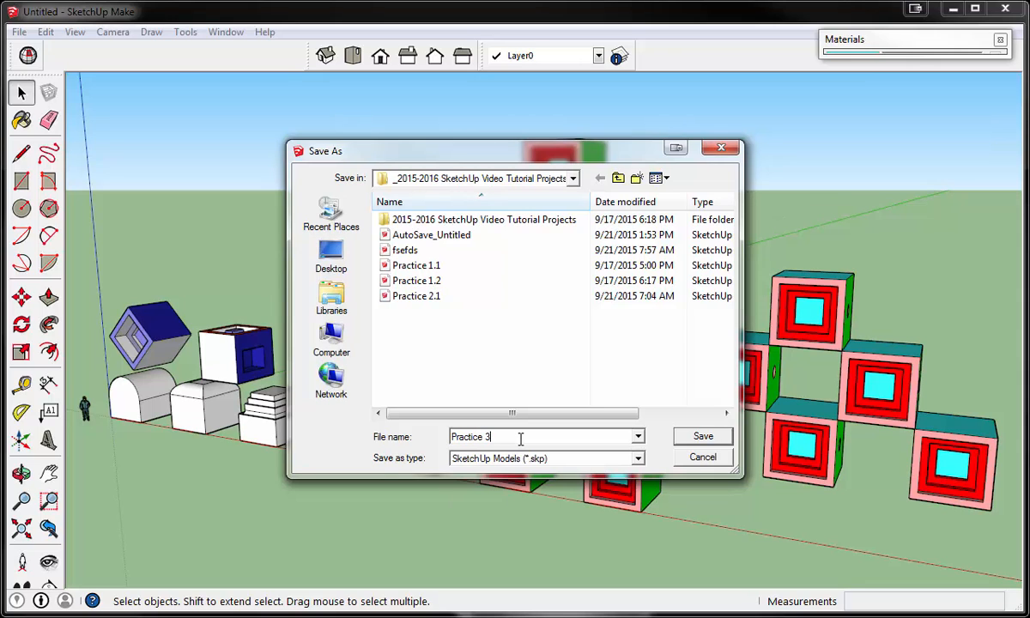
left_click(702, 436)
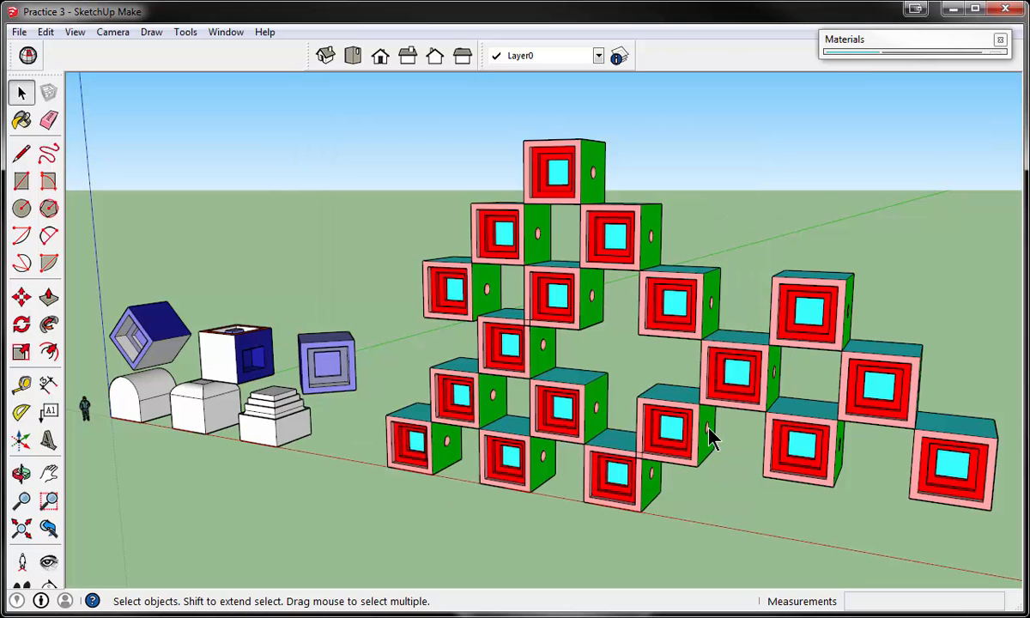